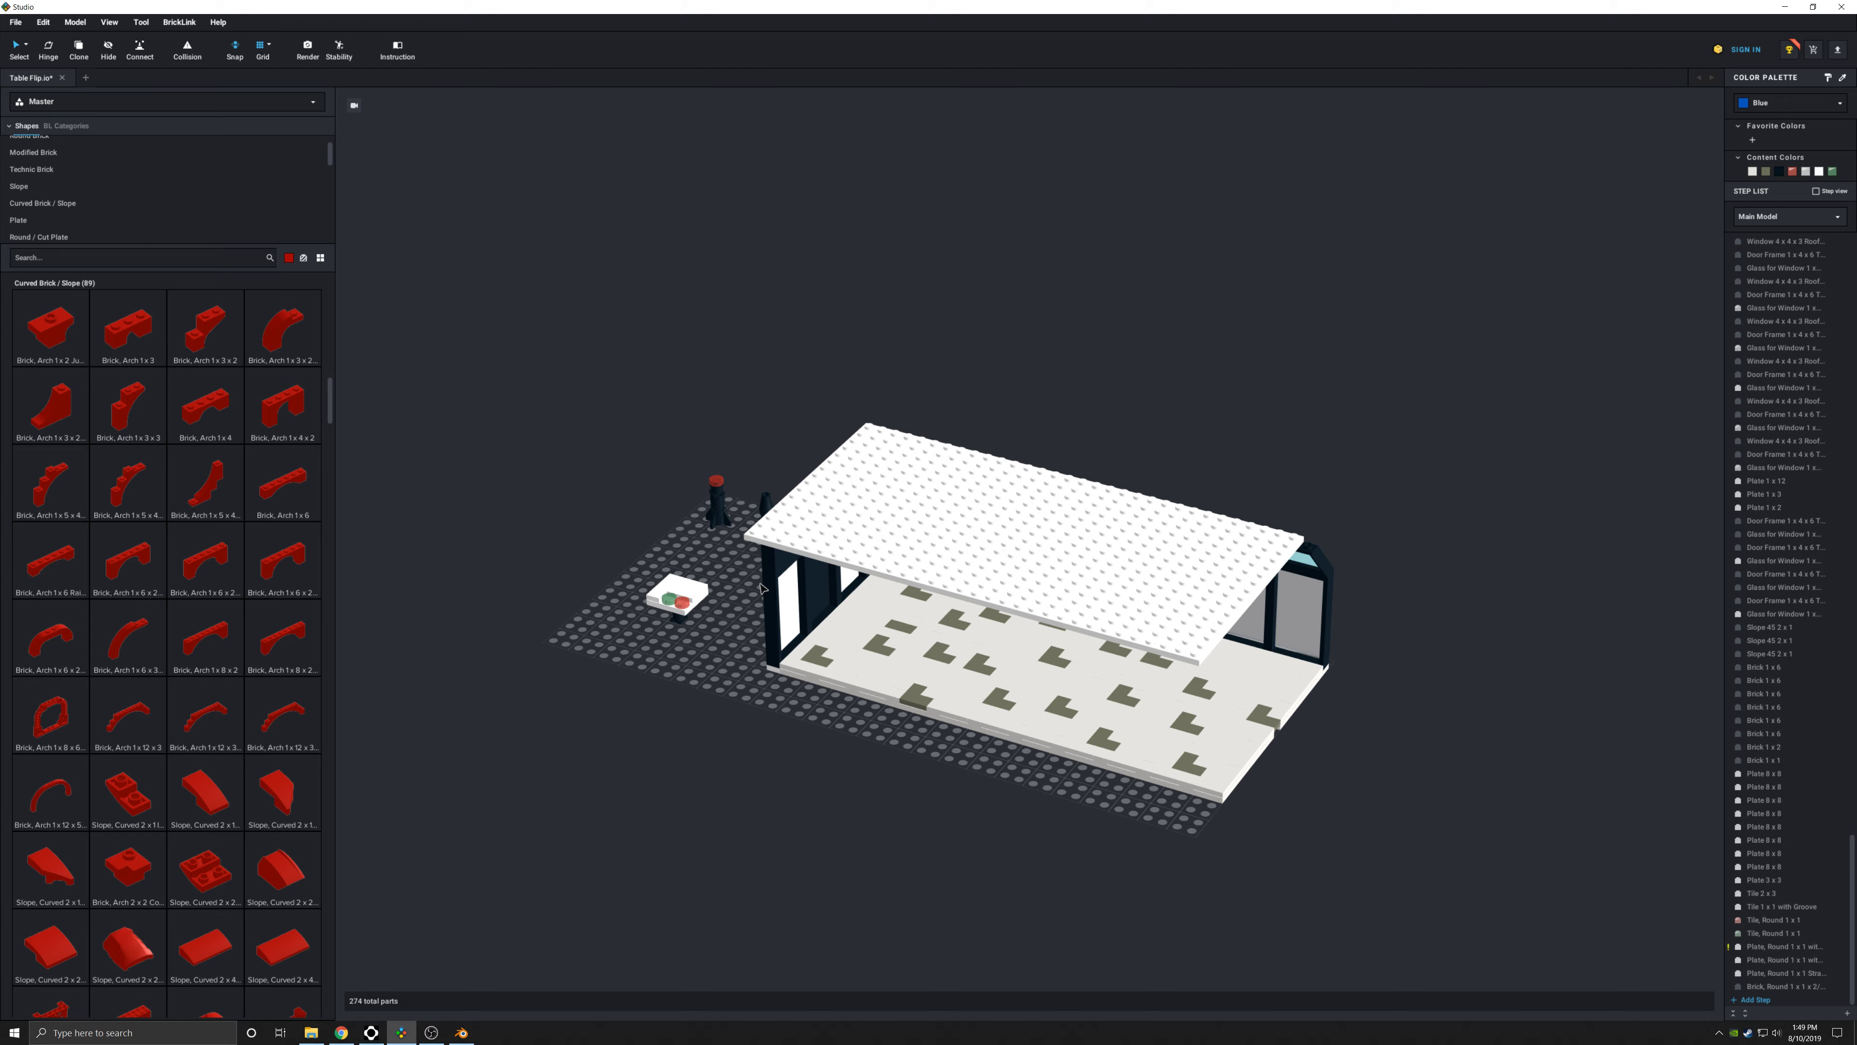
# Export the building model as the Collada file Table Flip.dae in the IO files folder, replacing the existing file.
pyautogui.moveTo(720, 551); pyautogui.dragTo(662, 376, button='right')
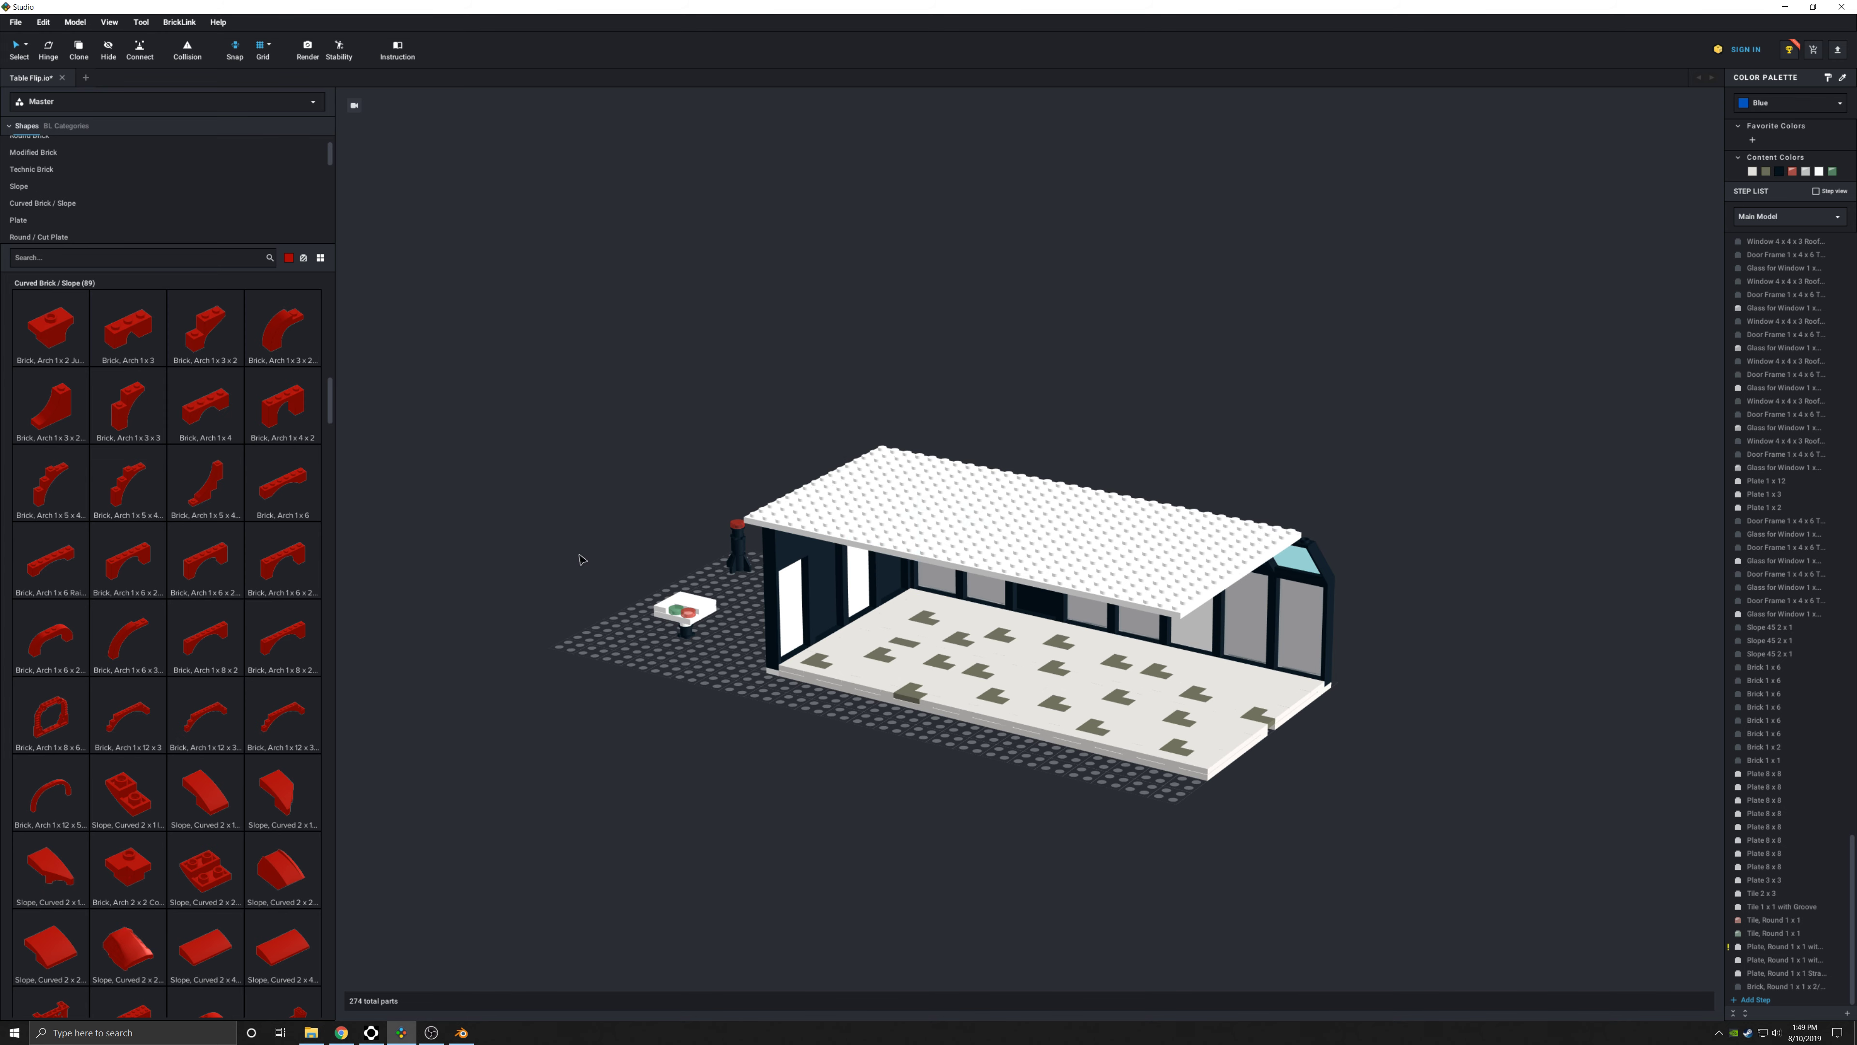
pyautogui.click(34, 22)
pyautogui.moveTo(17, 22)
pyautogui.moveTo(51, 130)
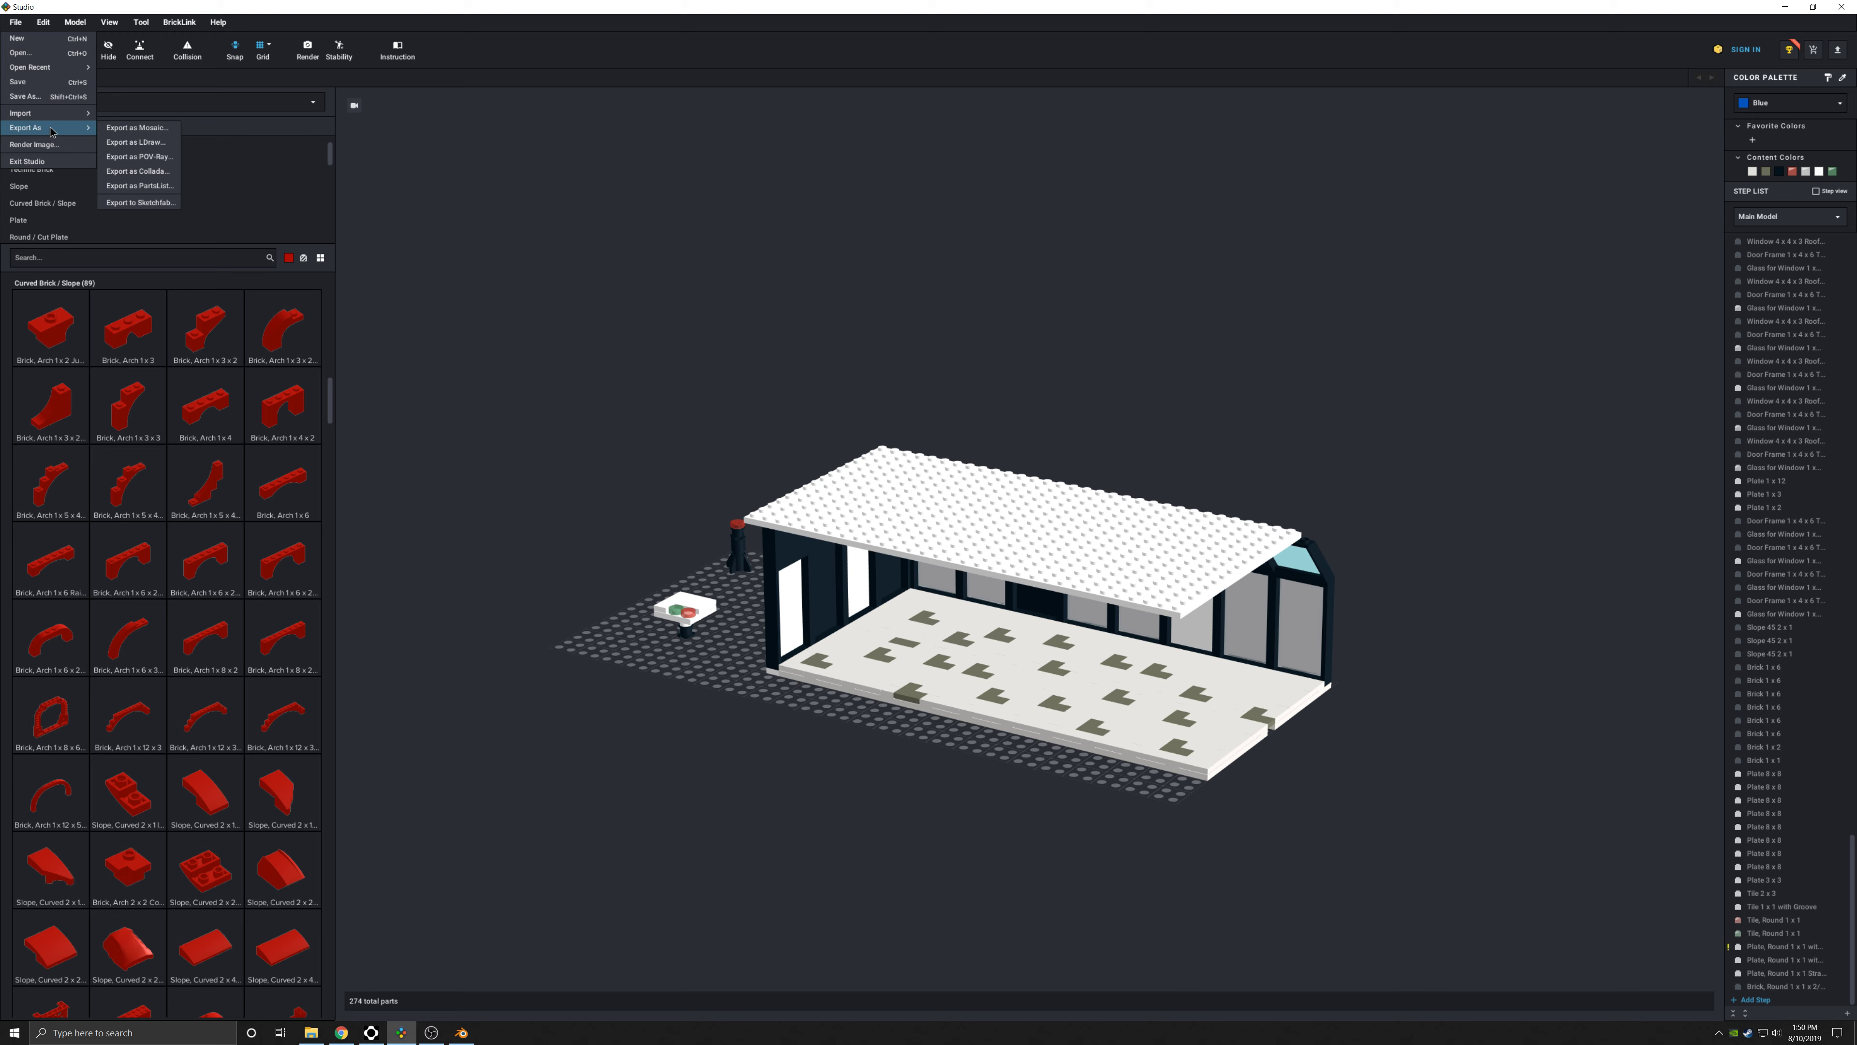
pyautogui.click(138, 170)
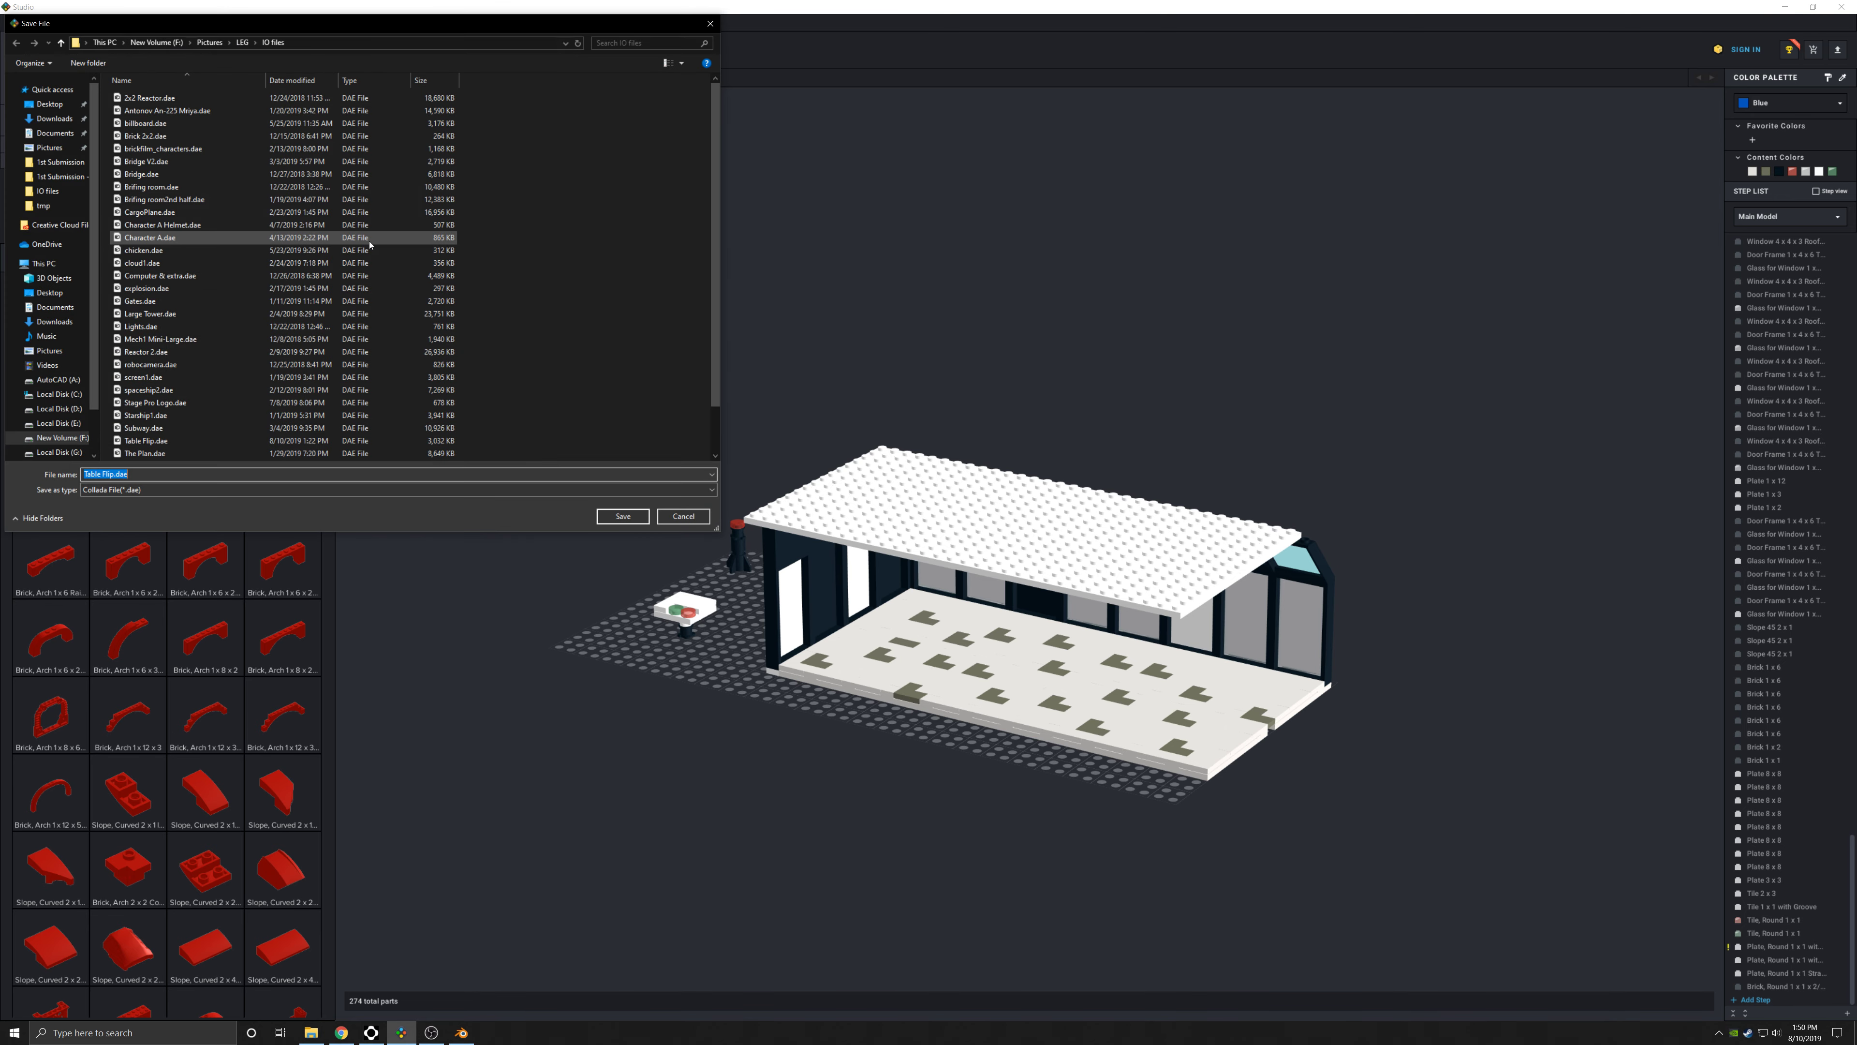
pyautogui.click(616, 515)
pyautogui.click(964, 519)
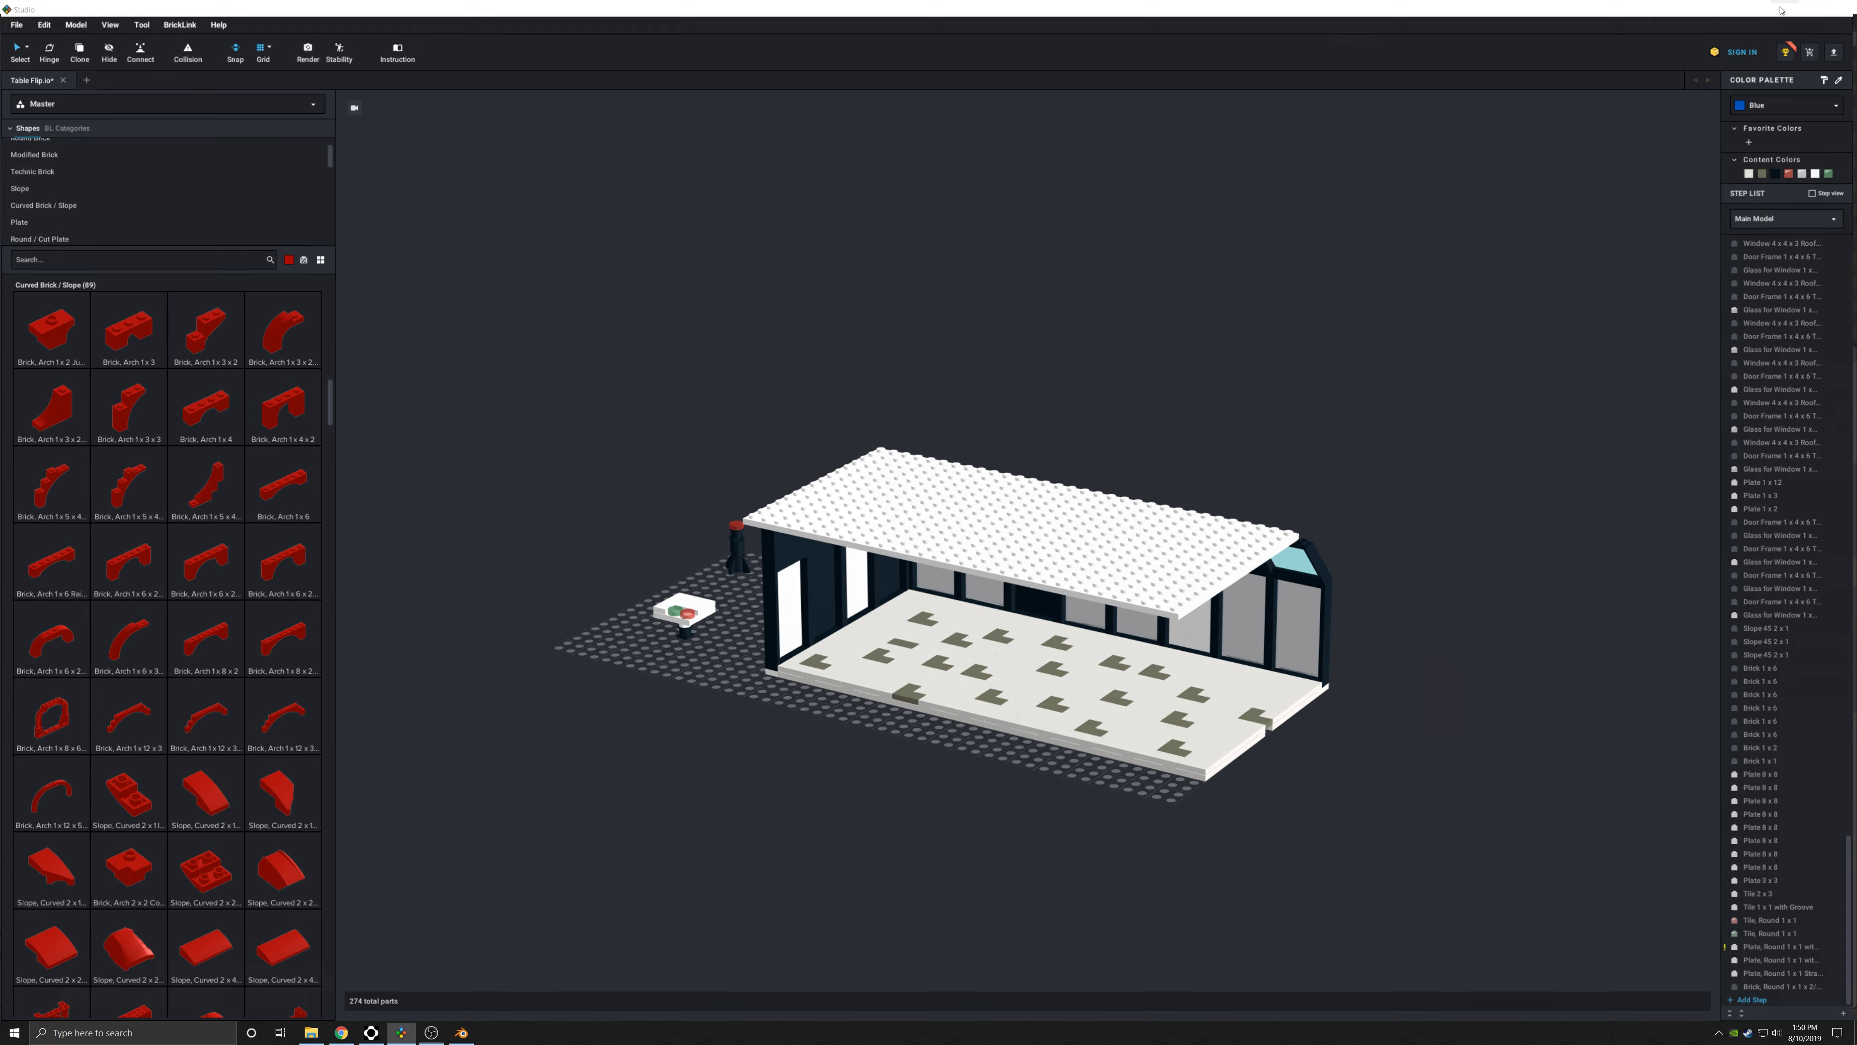
# Switch to Blender and delete all objects of the default scene.
pyautogui.click(1782, 9)
pyautogui.moveTo(916, 478); pyautogui.dragTo(818, 480, button='middle')
pyautogui.press('a')
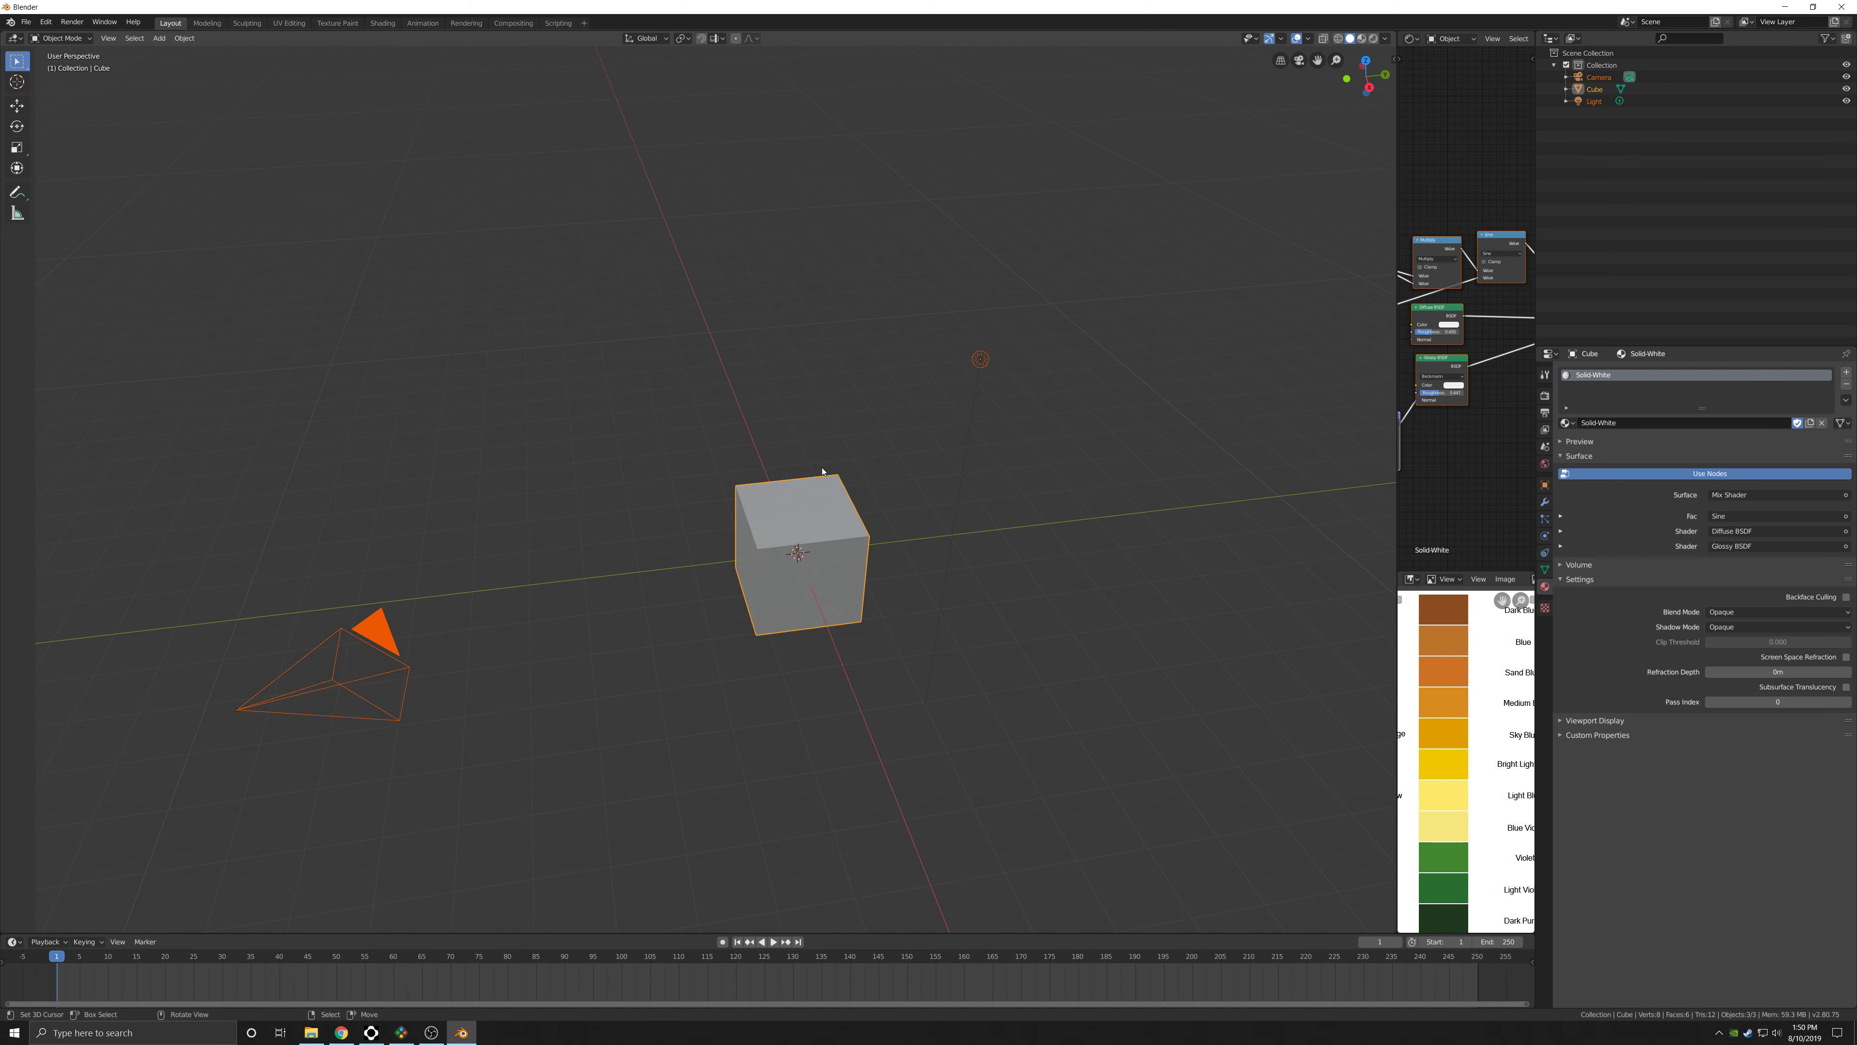
pyautogui.press('x')
pyautogui.click(798, 474)
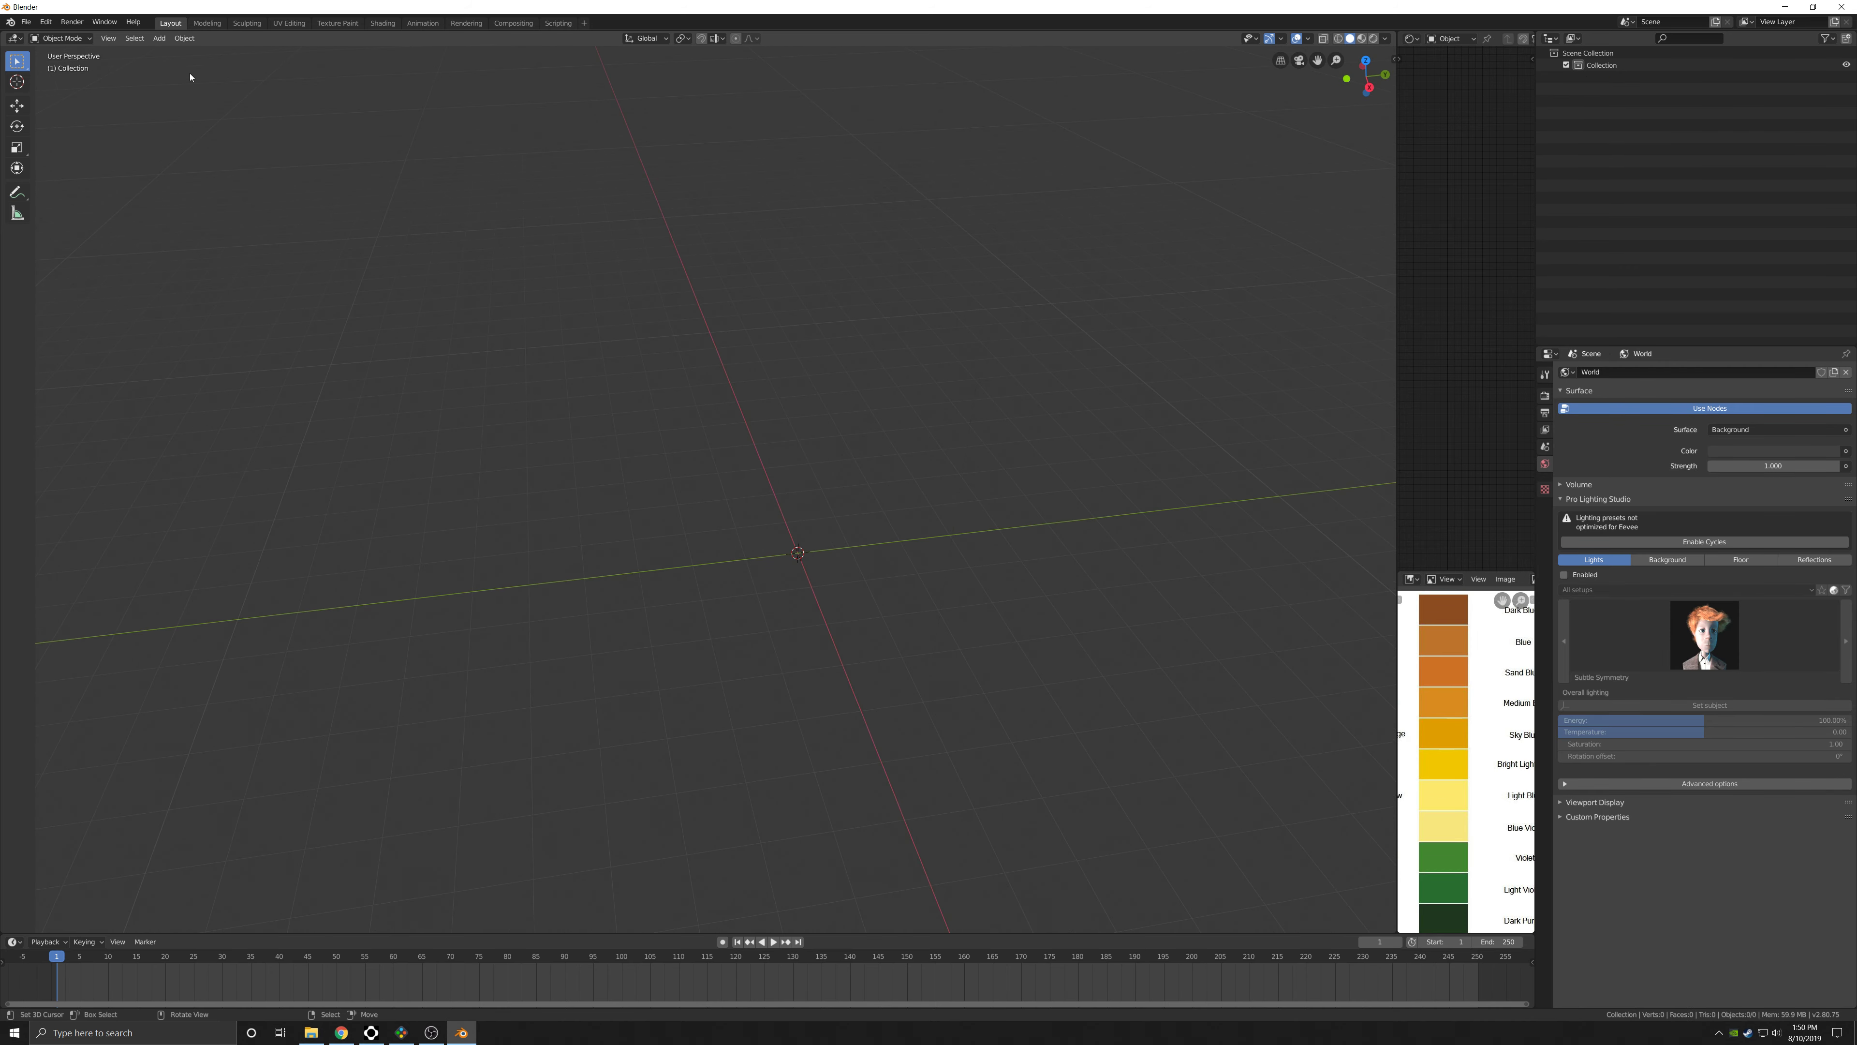
# Import the Collada file Table Flip.dae from the IO files folder and deselect all the imported objects.
pyautogui.click(25, 22)
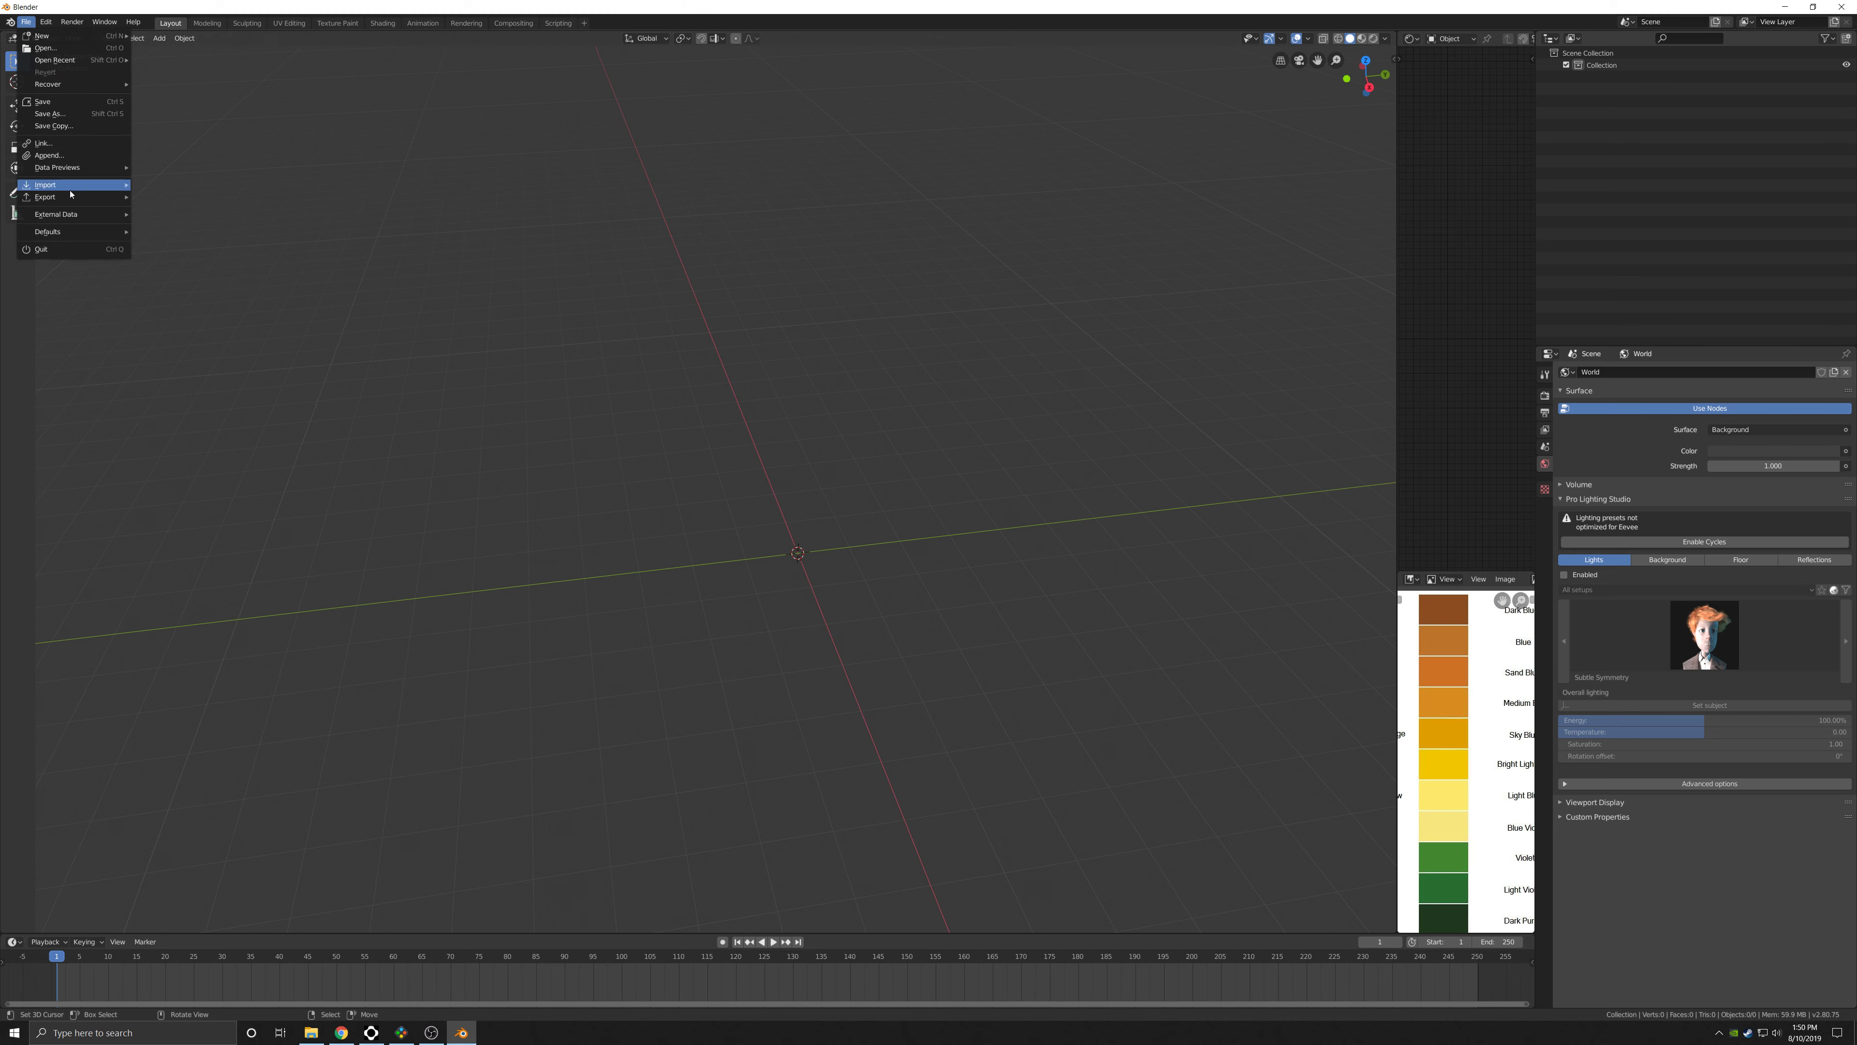
pyautogui.moveTo(70, 191)
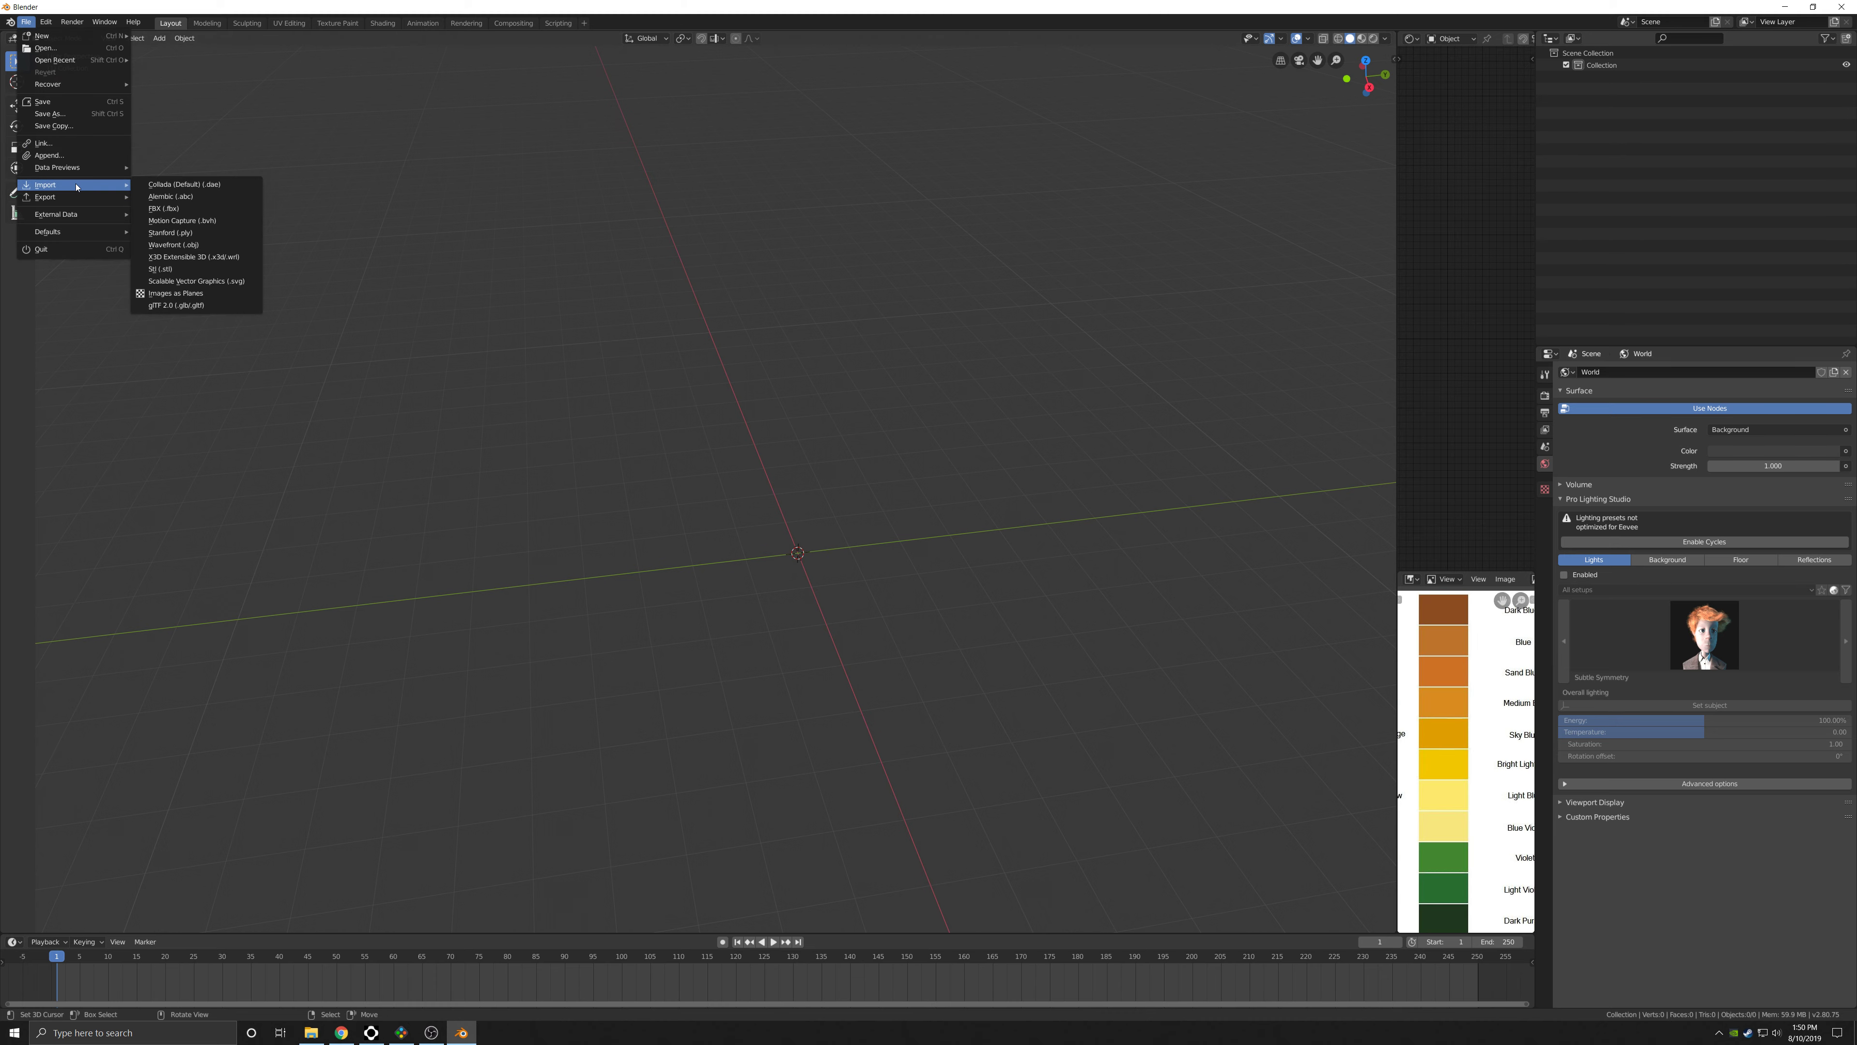
pyautogui.click(195, 187)
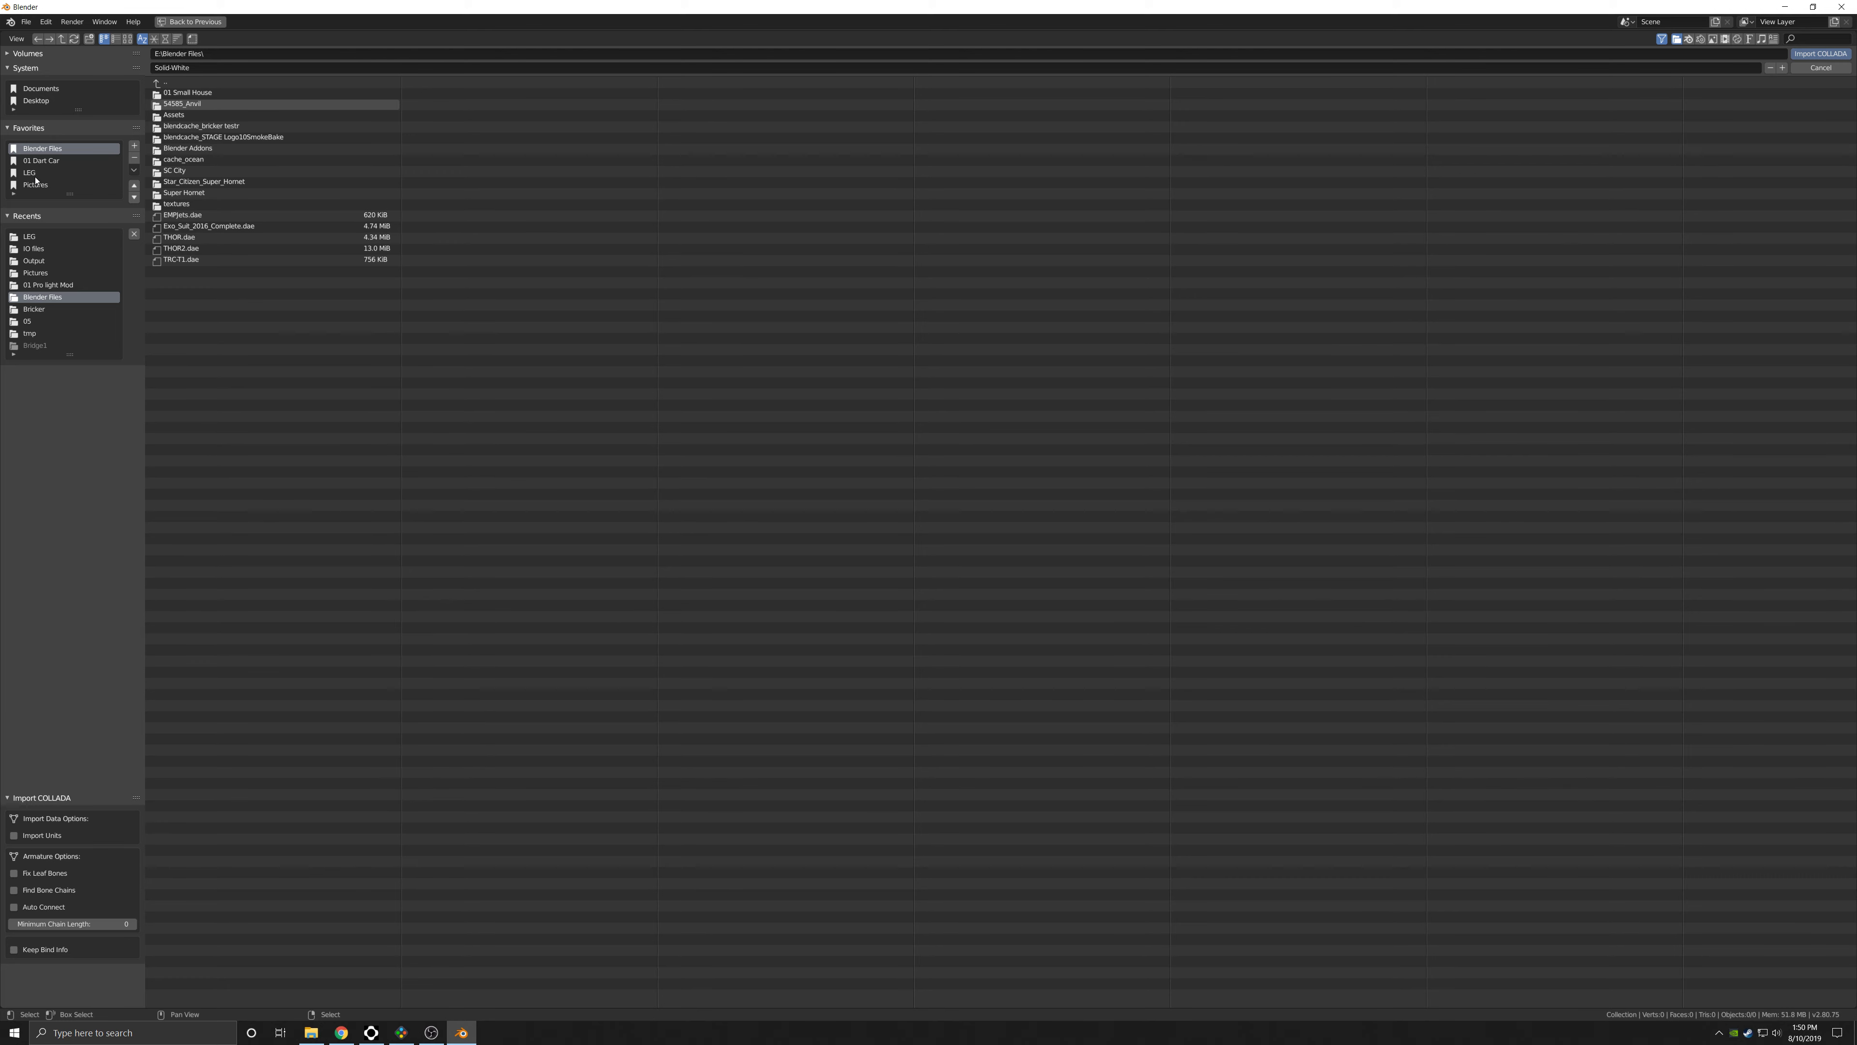
pyautogui.click(32, 248)
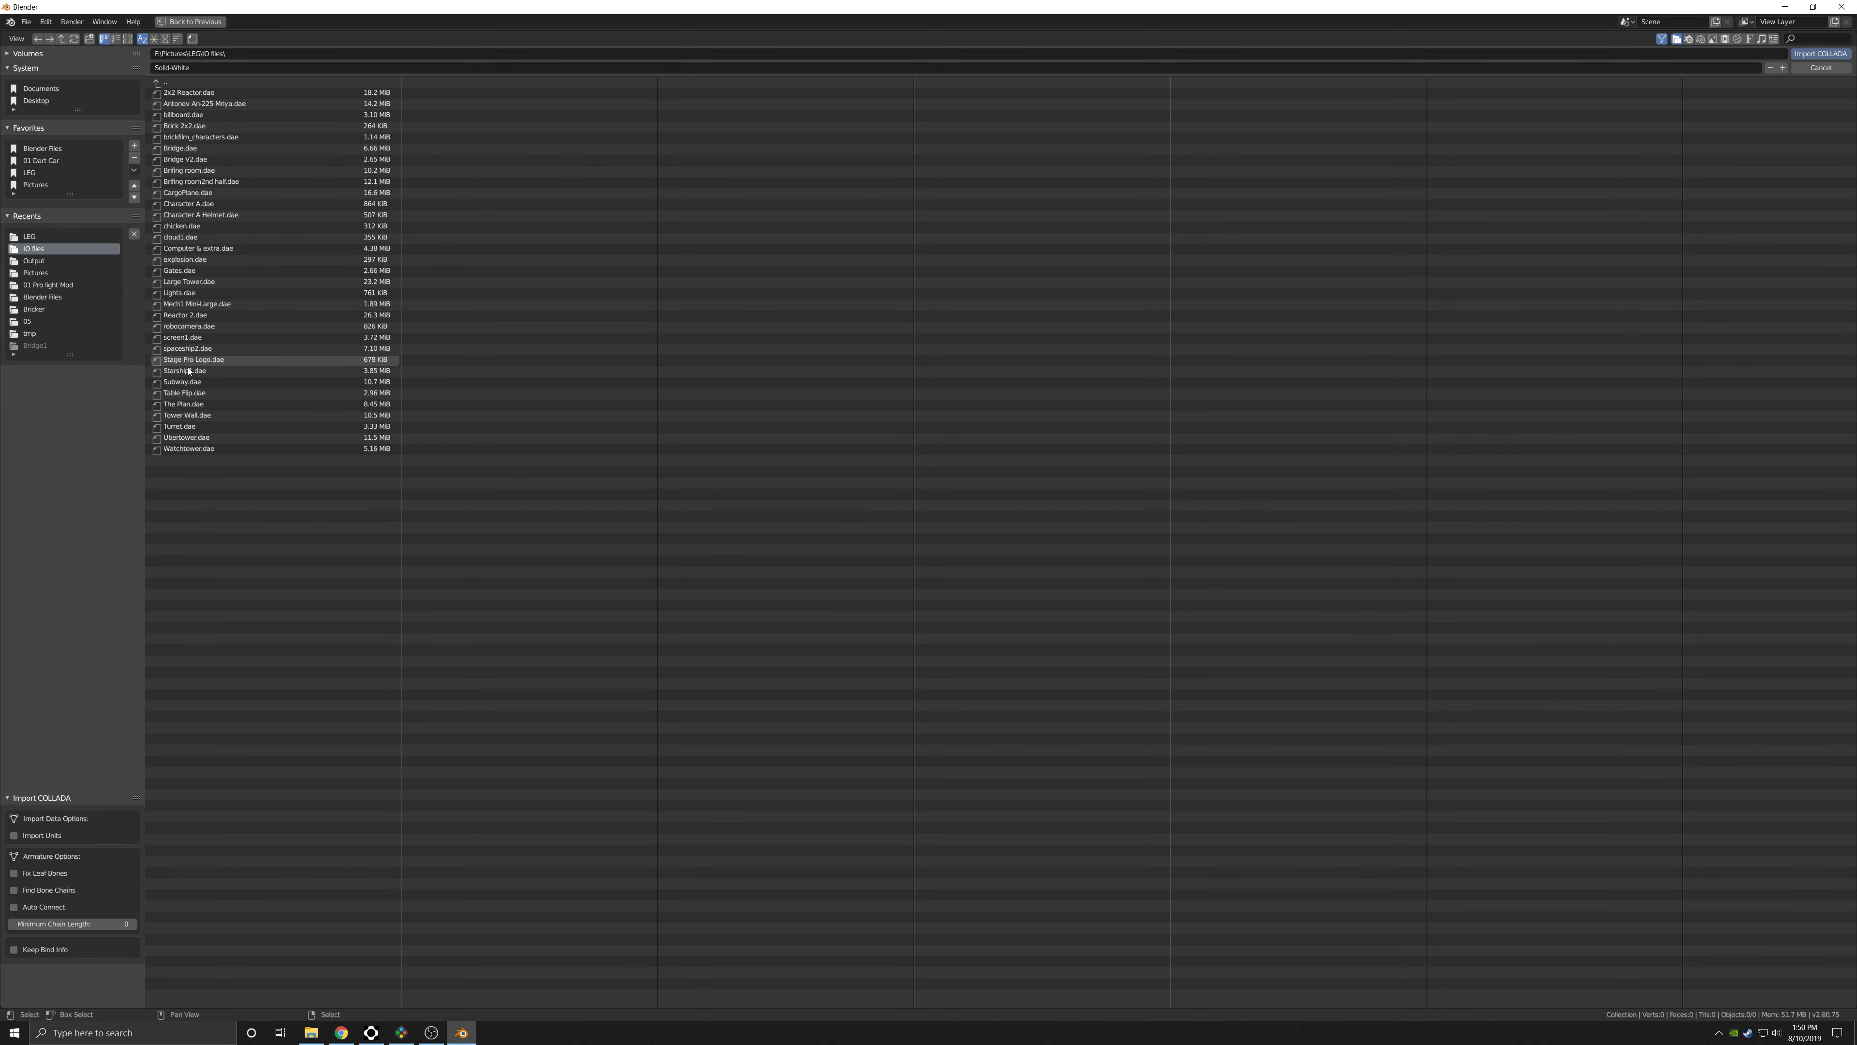
pyautogui.click(217, 394)
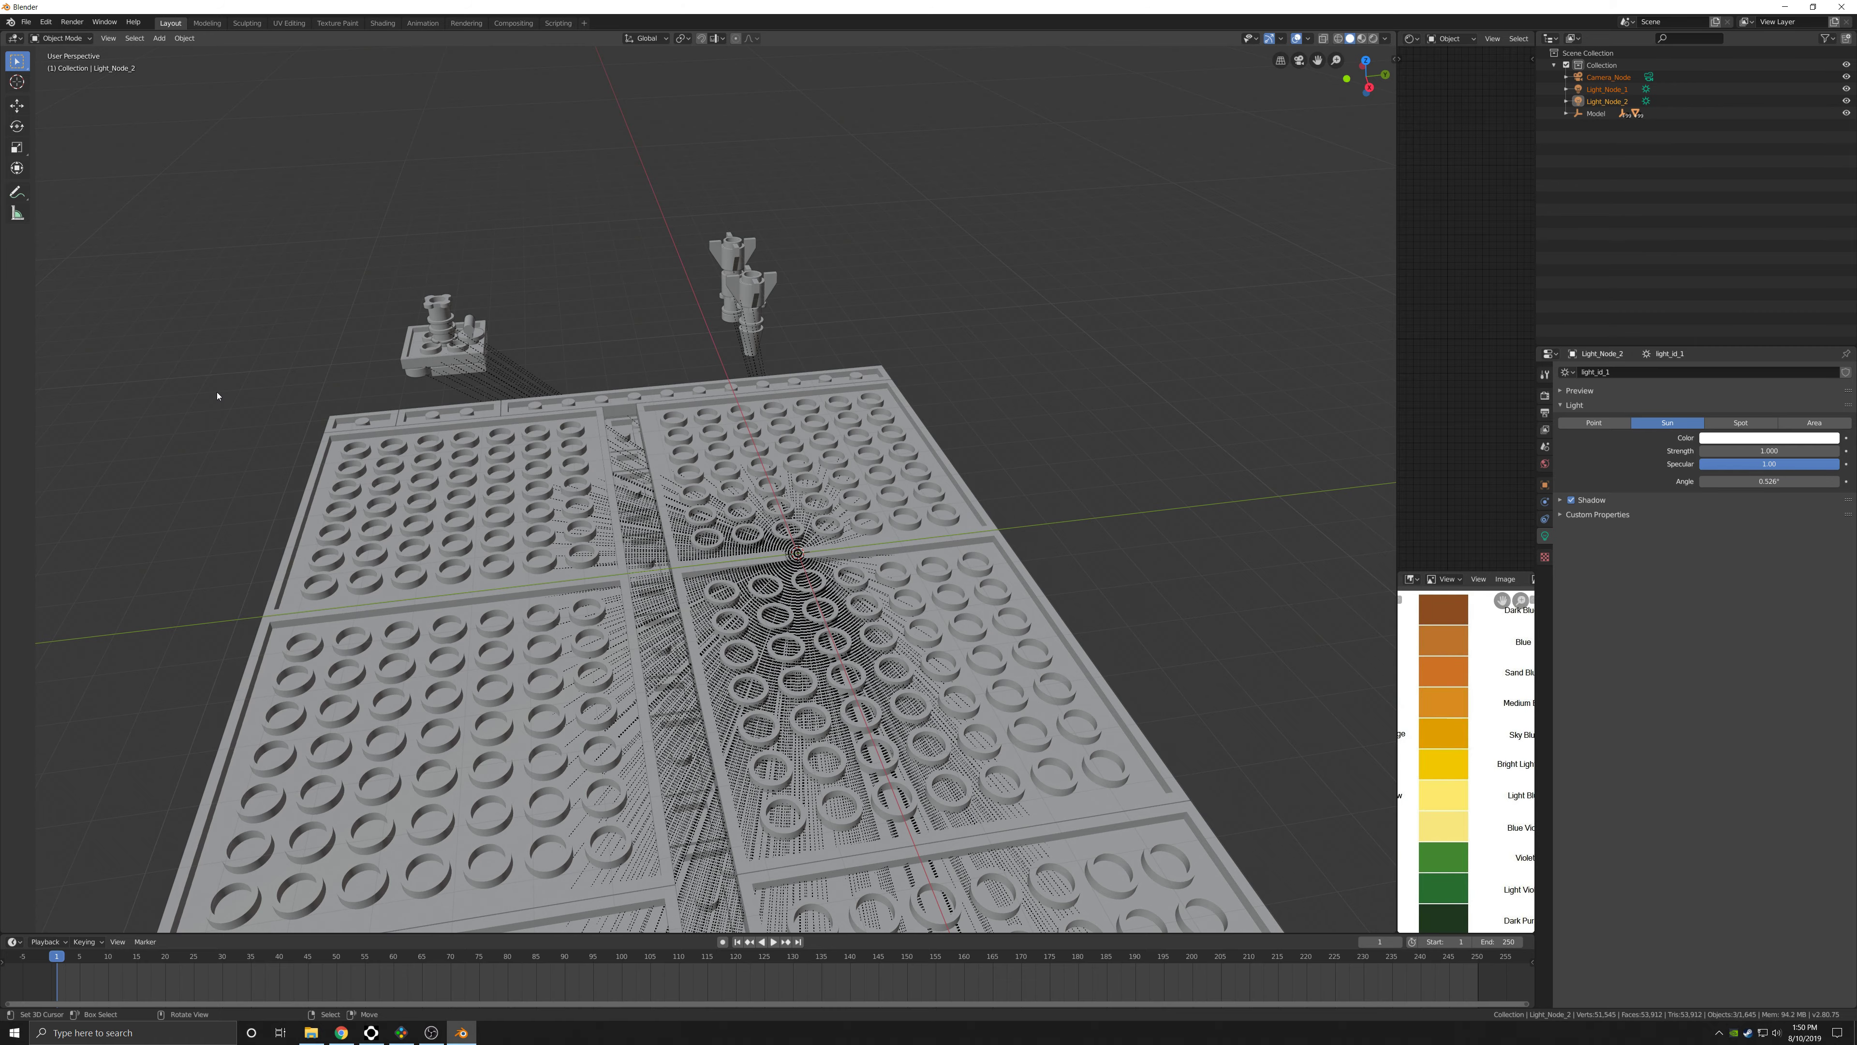
pyautogui.moveTo(357, 438); pyautogui.dragTo(790, 391, button='middle')
pyautogui.press('a')
pyautogui.hotkey('alt', 'a')
# Select the LEGO logo on a stud near the roof's corner and select its whole mesh in Edit Mode.
pyautogui.scroll(3, 775, 424)
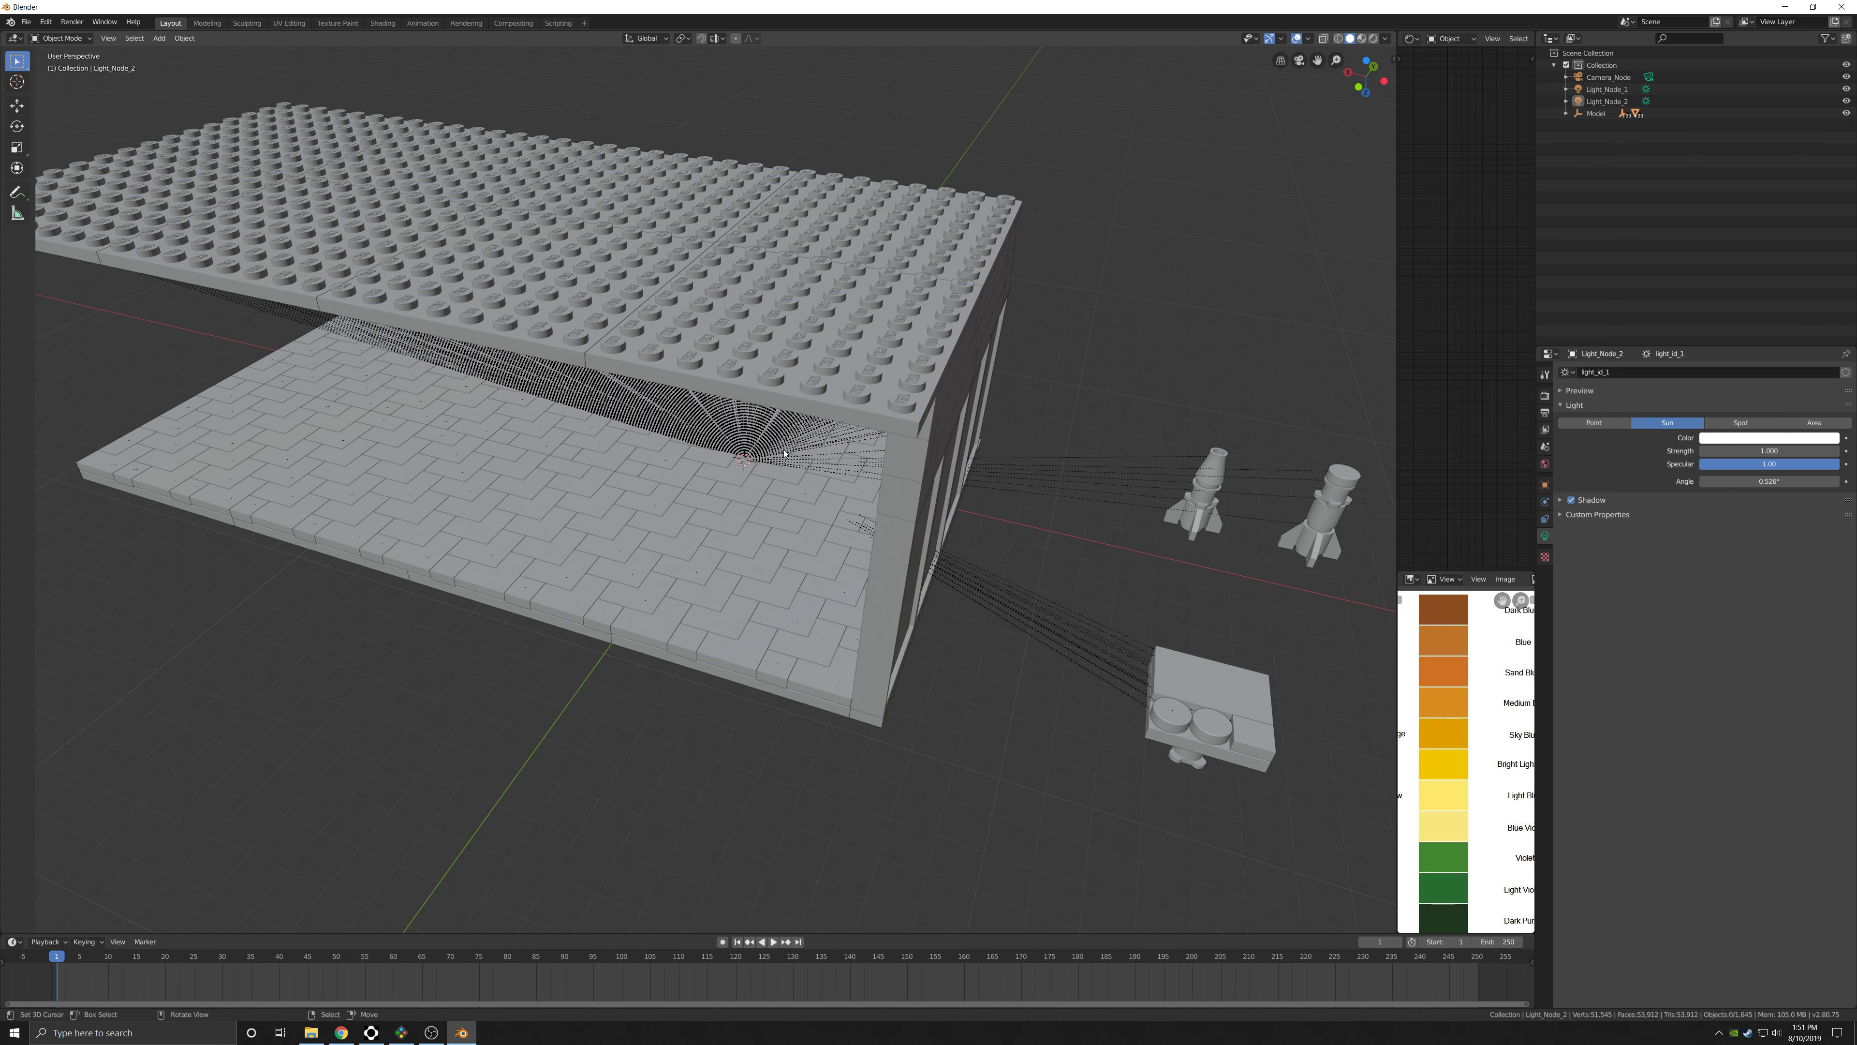
pyautogui.scroll(6, 798, 358)
pyautogui.click(753, 499)
pyautogui.click(753, 499)
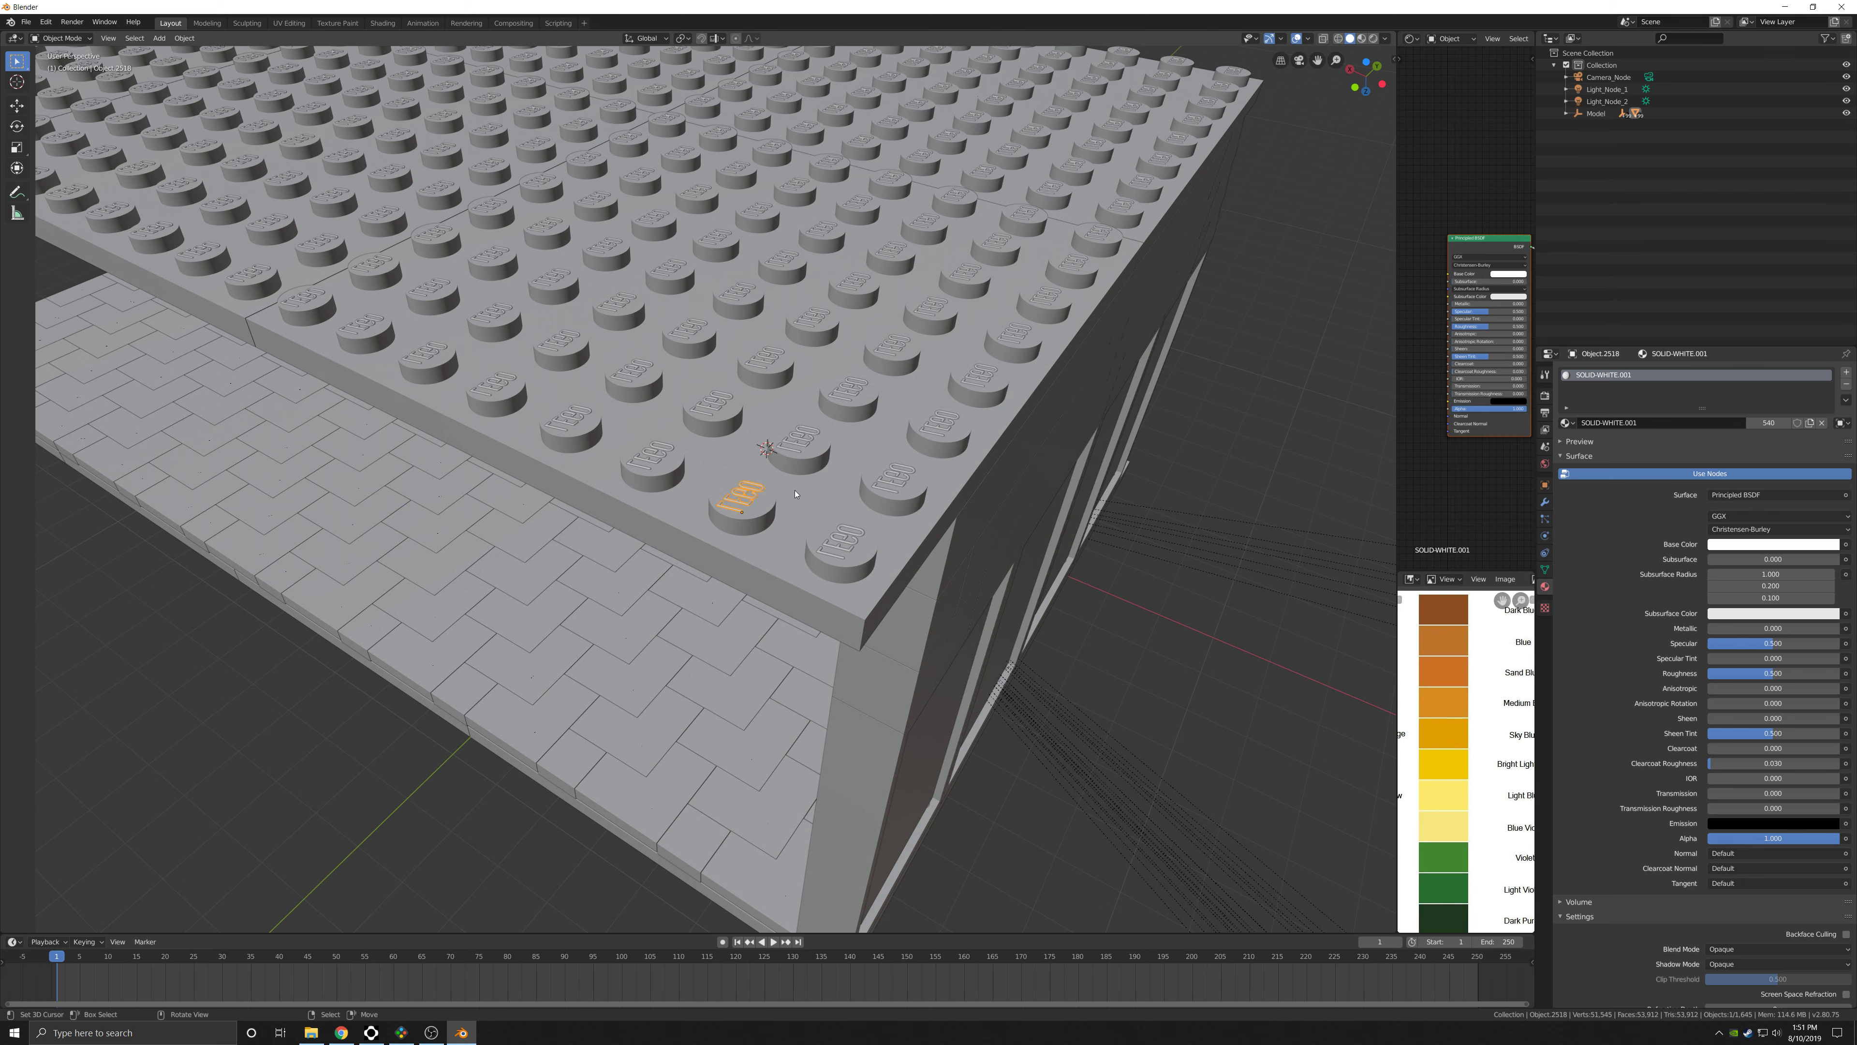
pyautogui.press('Tab')
pyautogui.scroll(-8, 732, 512)
pyautogui.press('a')
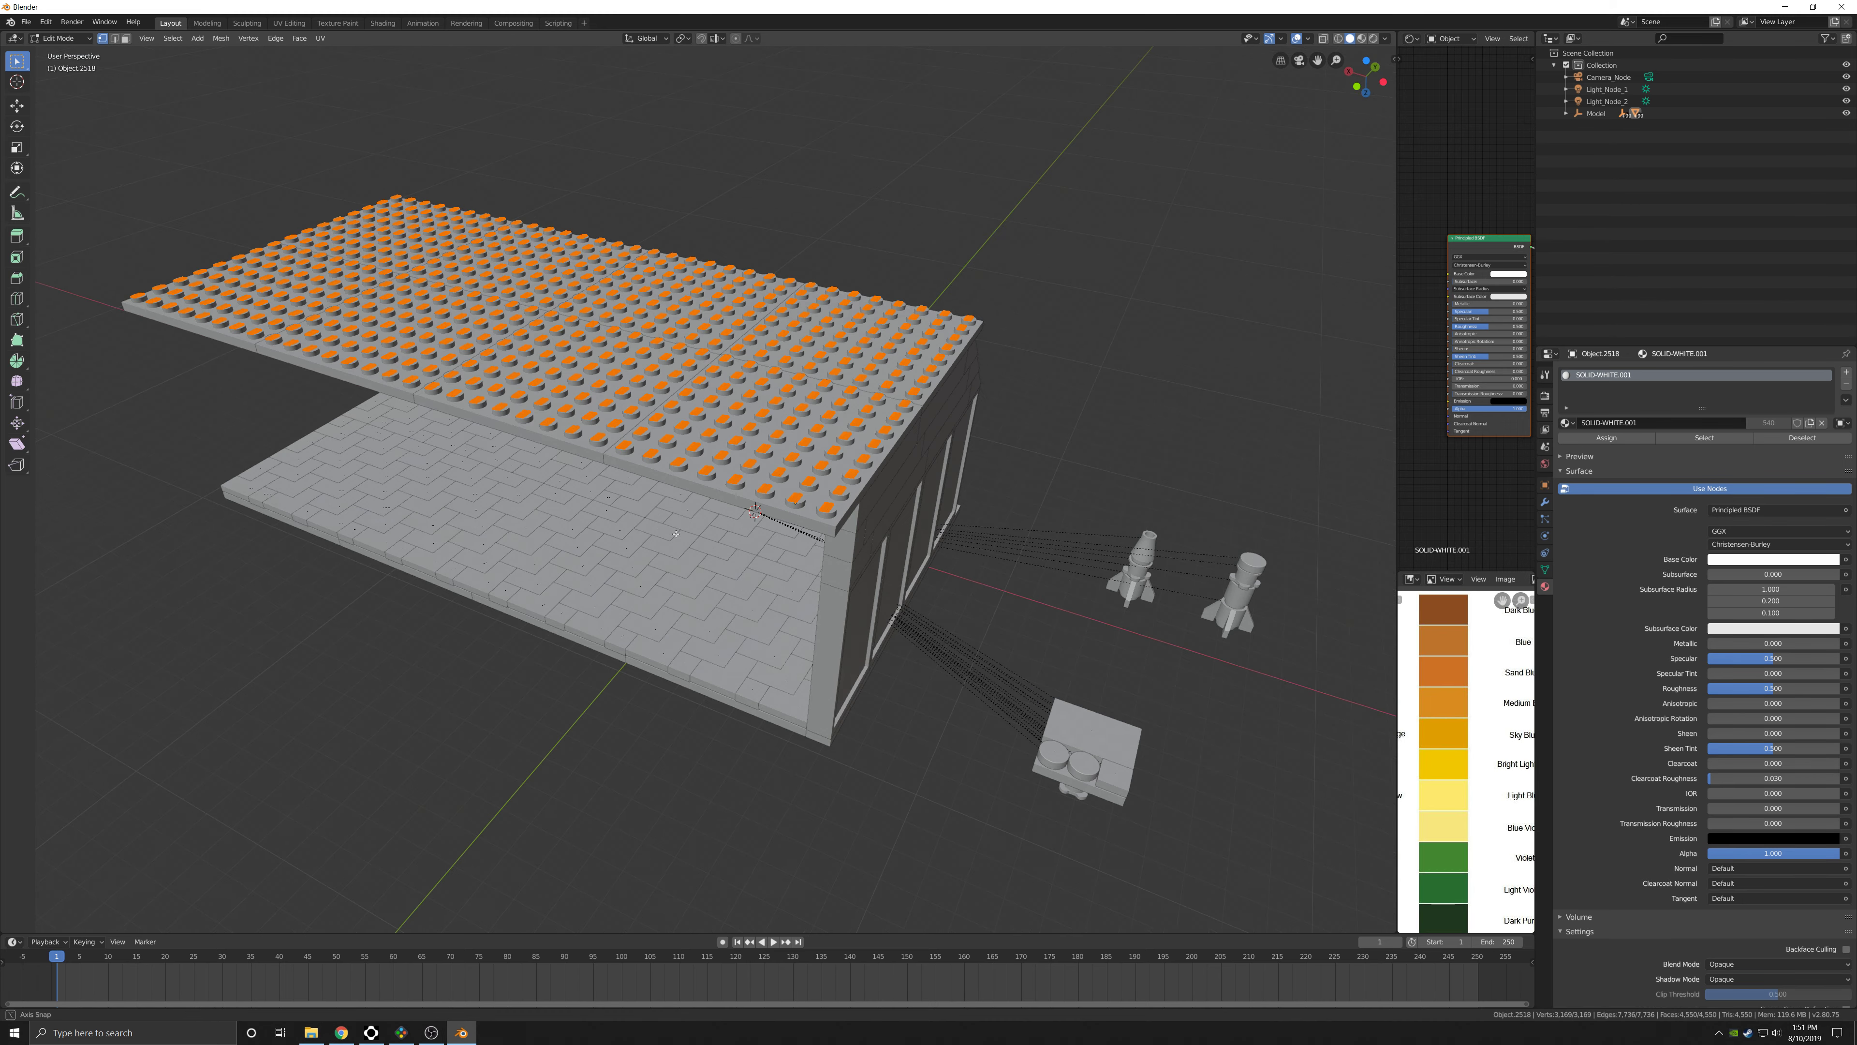
# Examine in wireframe shading where the selected logo mesh is shared across the model, and return to solid shading.
pyautogui.moveTo(675, 533)
pyautogui.mouseDown(button='middle')
pyautogui.moveTo(677, 432)
pyautogui.moveTo(675, 512)
pyautogui.moveTo(591, 535)
pyautogui.moveTo(599, 567)
pyautogui.moveTo(613, 554)
pyautogui.mouseUp(button='middle')
pyautogui.press('z')
pyautogui.click(591, 526)
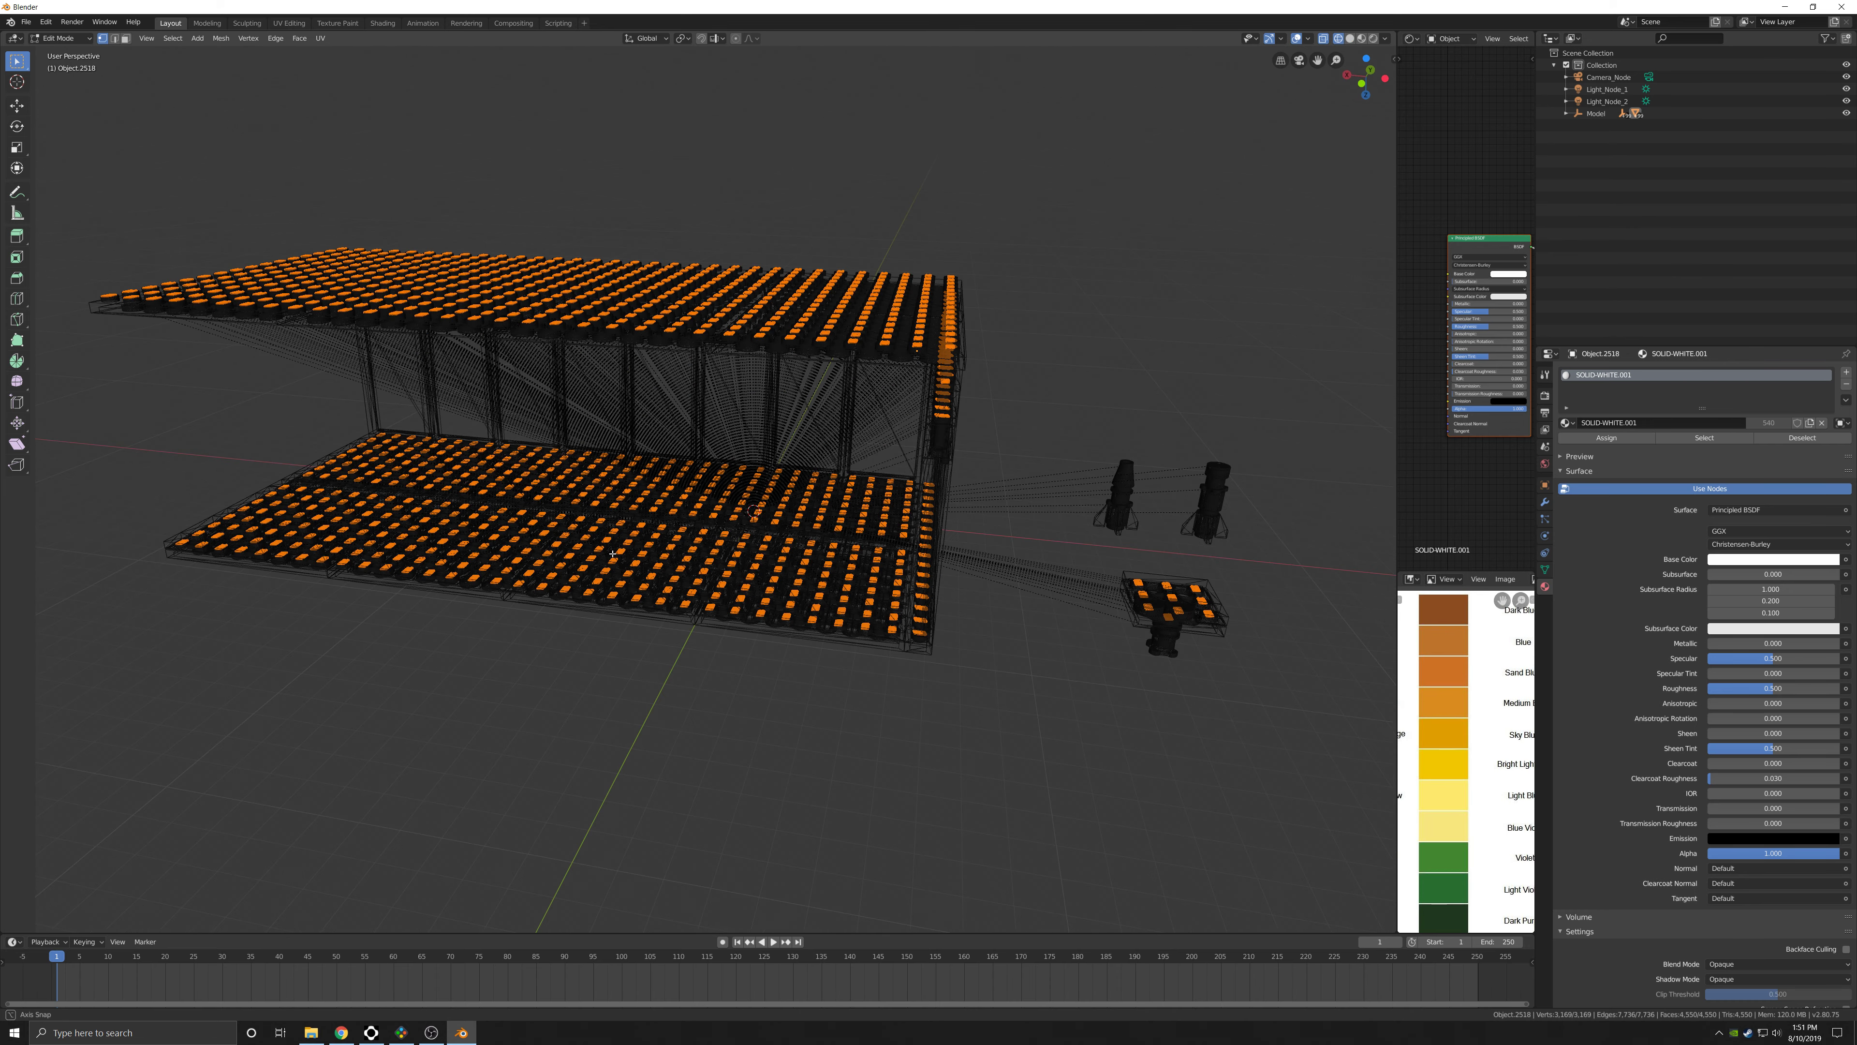
pyautogui.press('z')
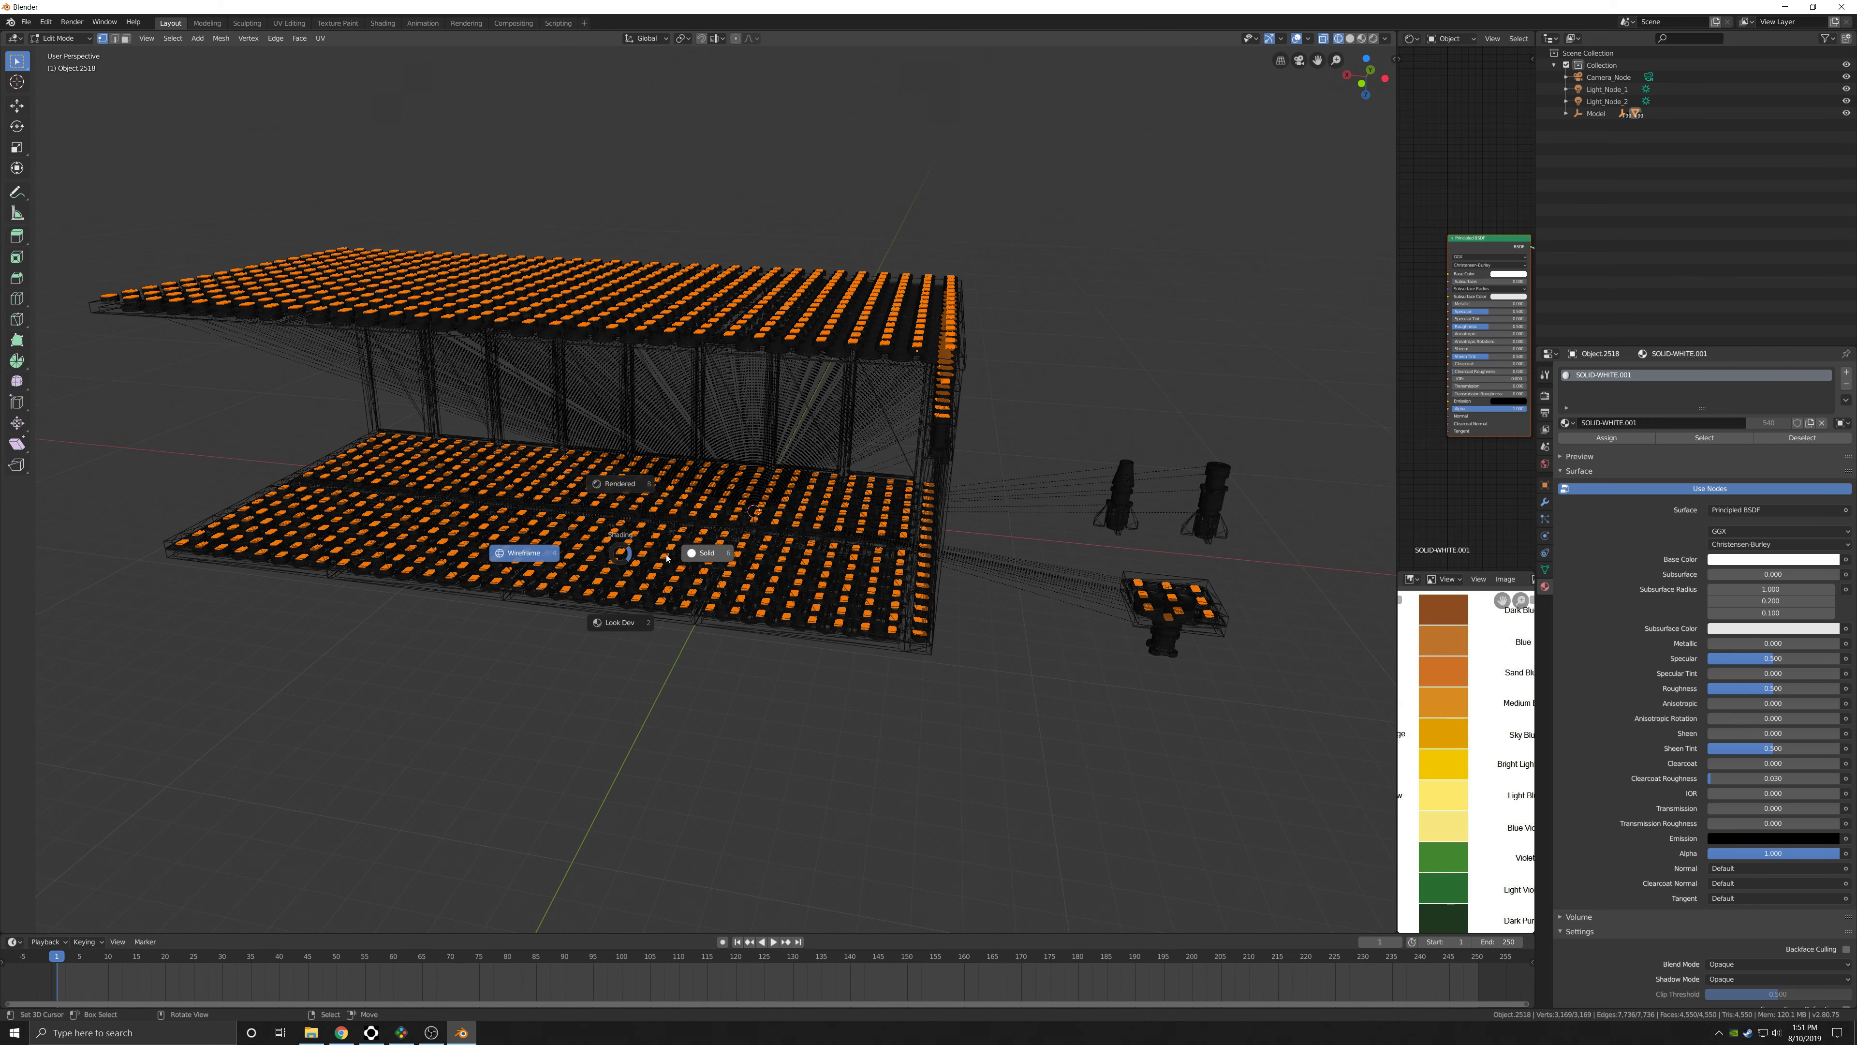
pyautogui.click(702, 556)
pyautogui.moveTo(838, 534); pyautogui.dragTo(814, 567, button='middle')
pyautogui.scroll(2, 814, 567)
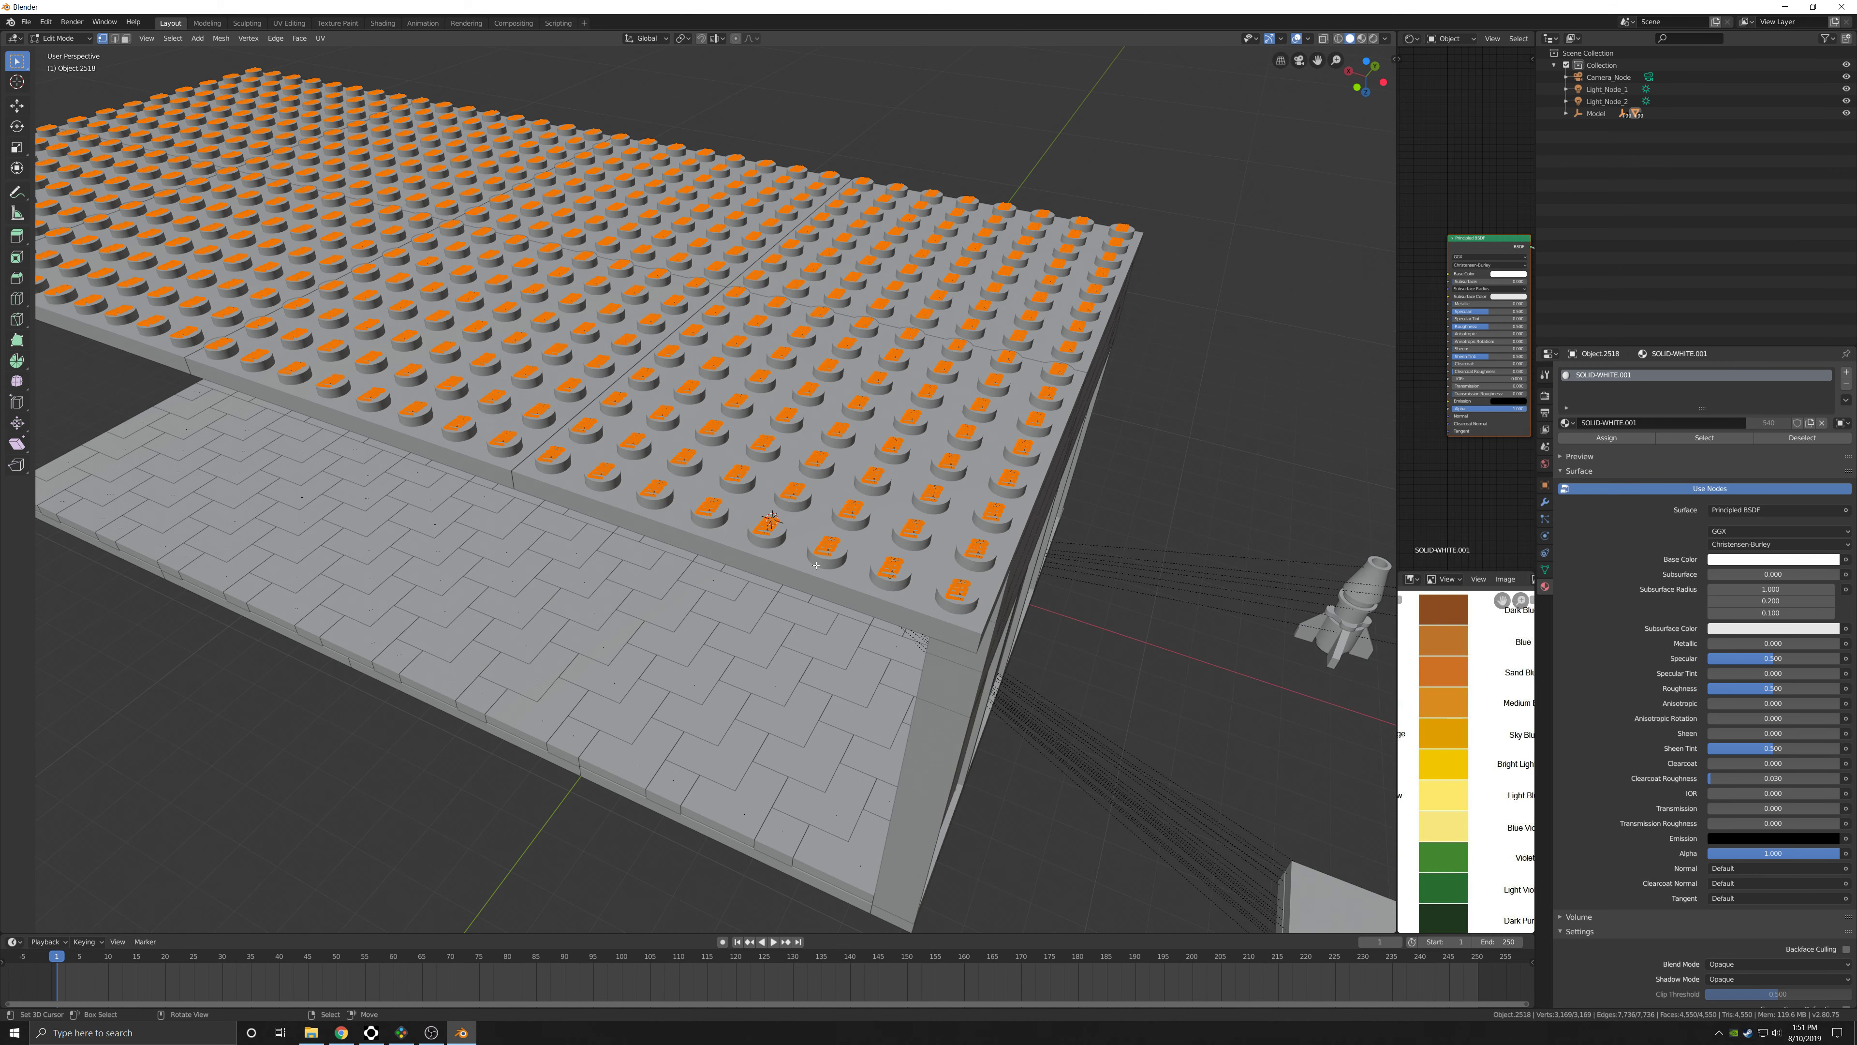
# Isolate the logo in local view and merge its vertices by distance with a merge distance of 0.05 m.
pyautogui.press('Tab')
pyautogui.press('KP_Divide')
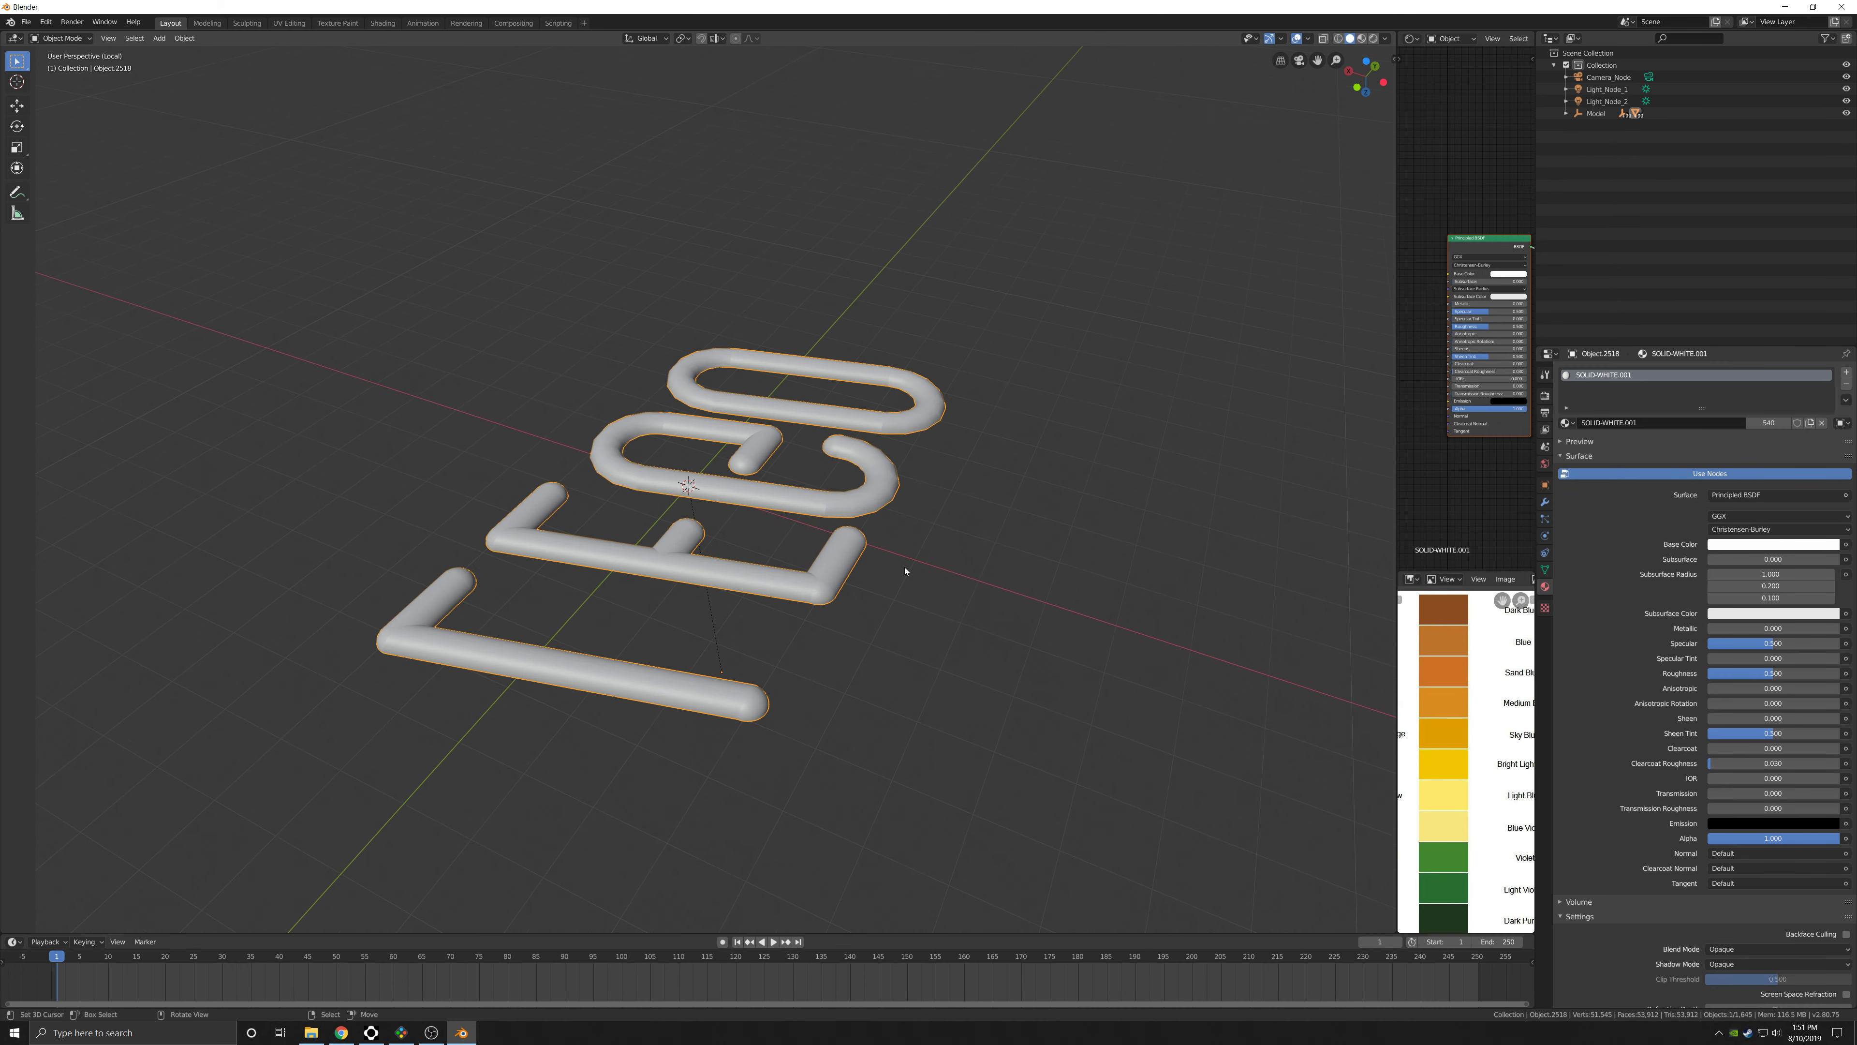
pyautogui.press('Tab')
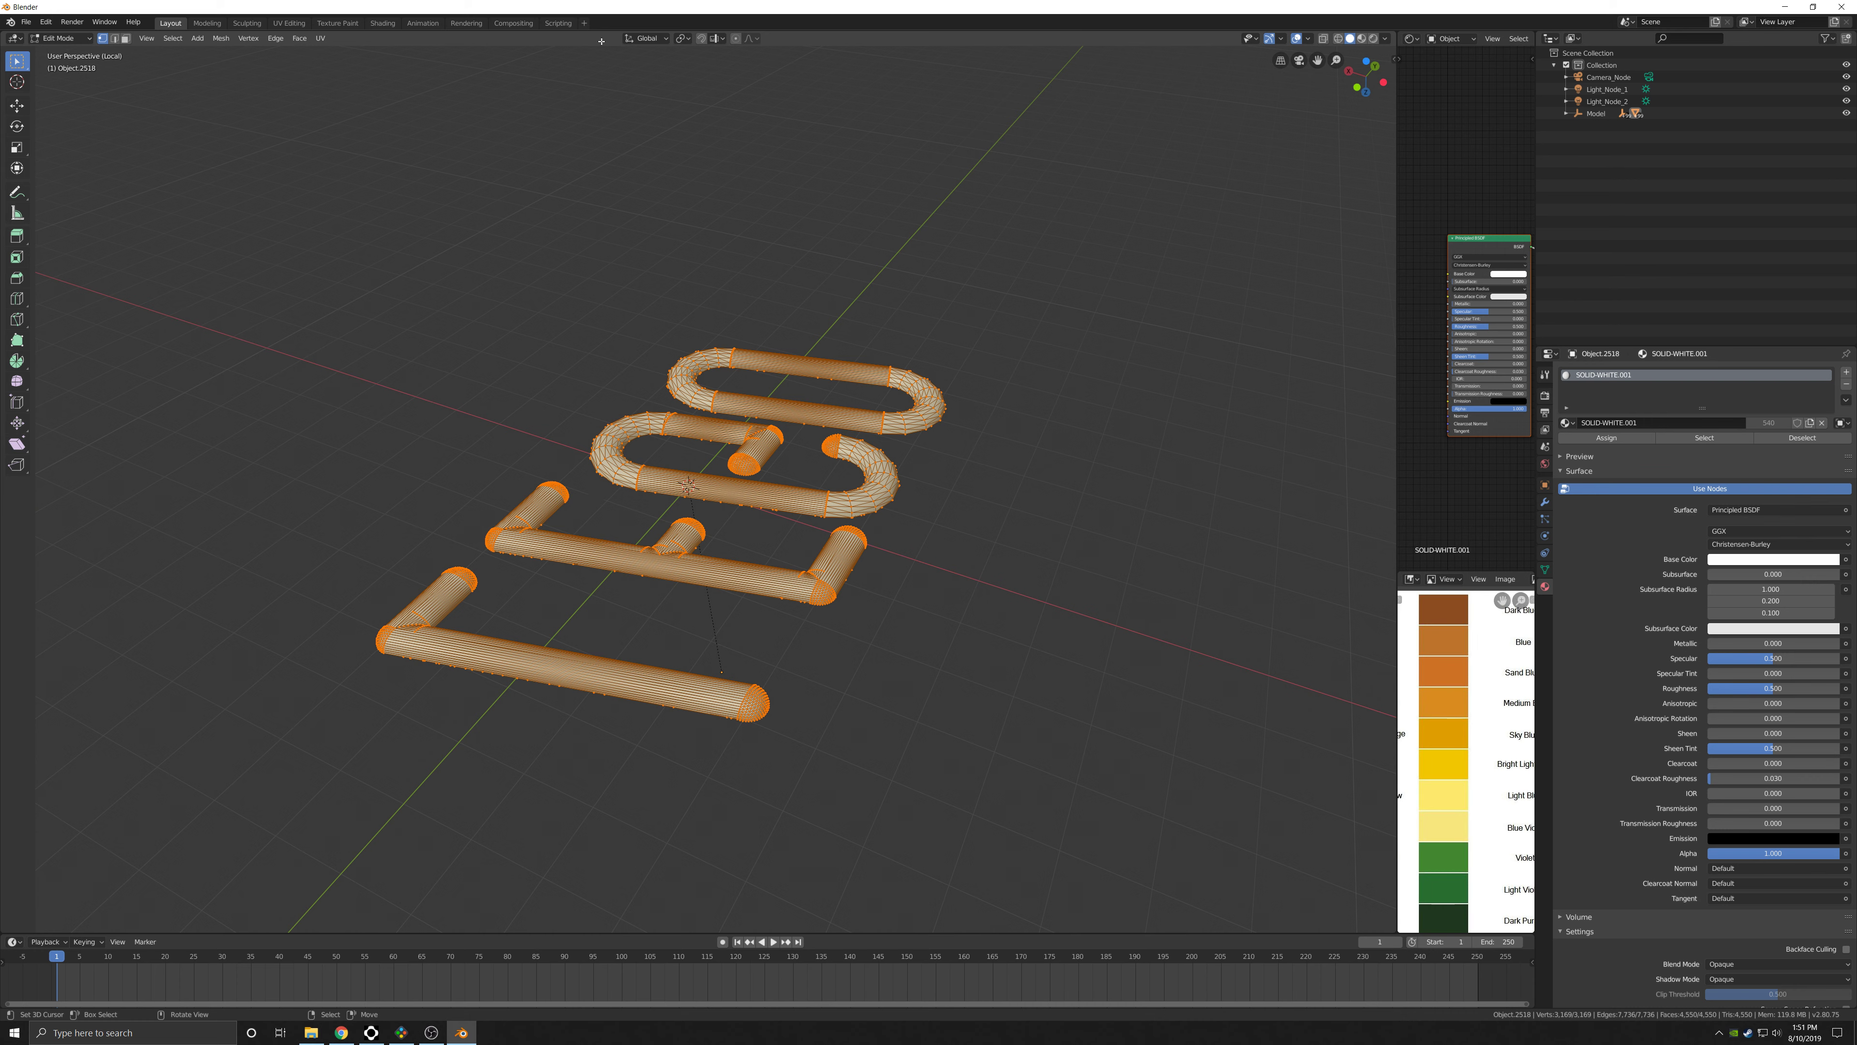
pyautogui.click(220, 38)
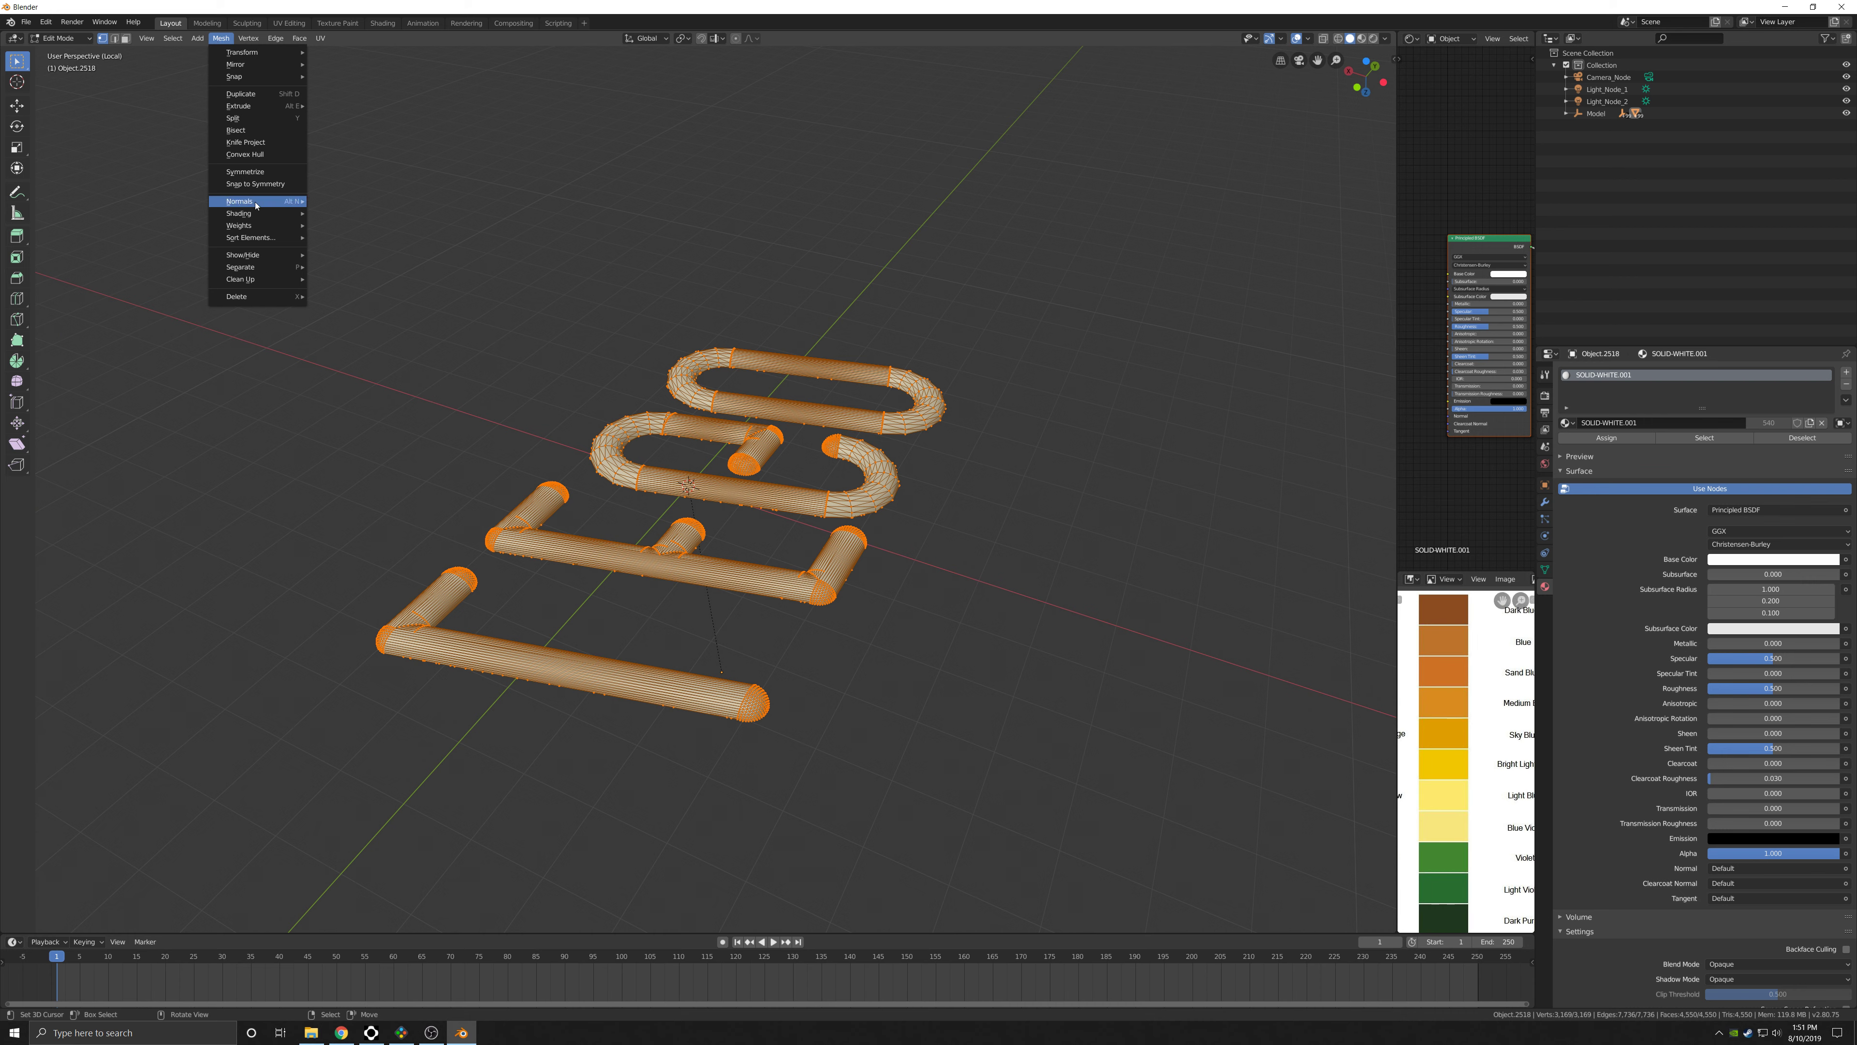
pyautogui.moveTo(278, 279)
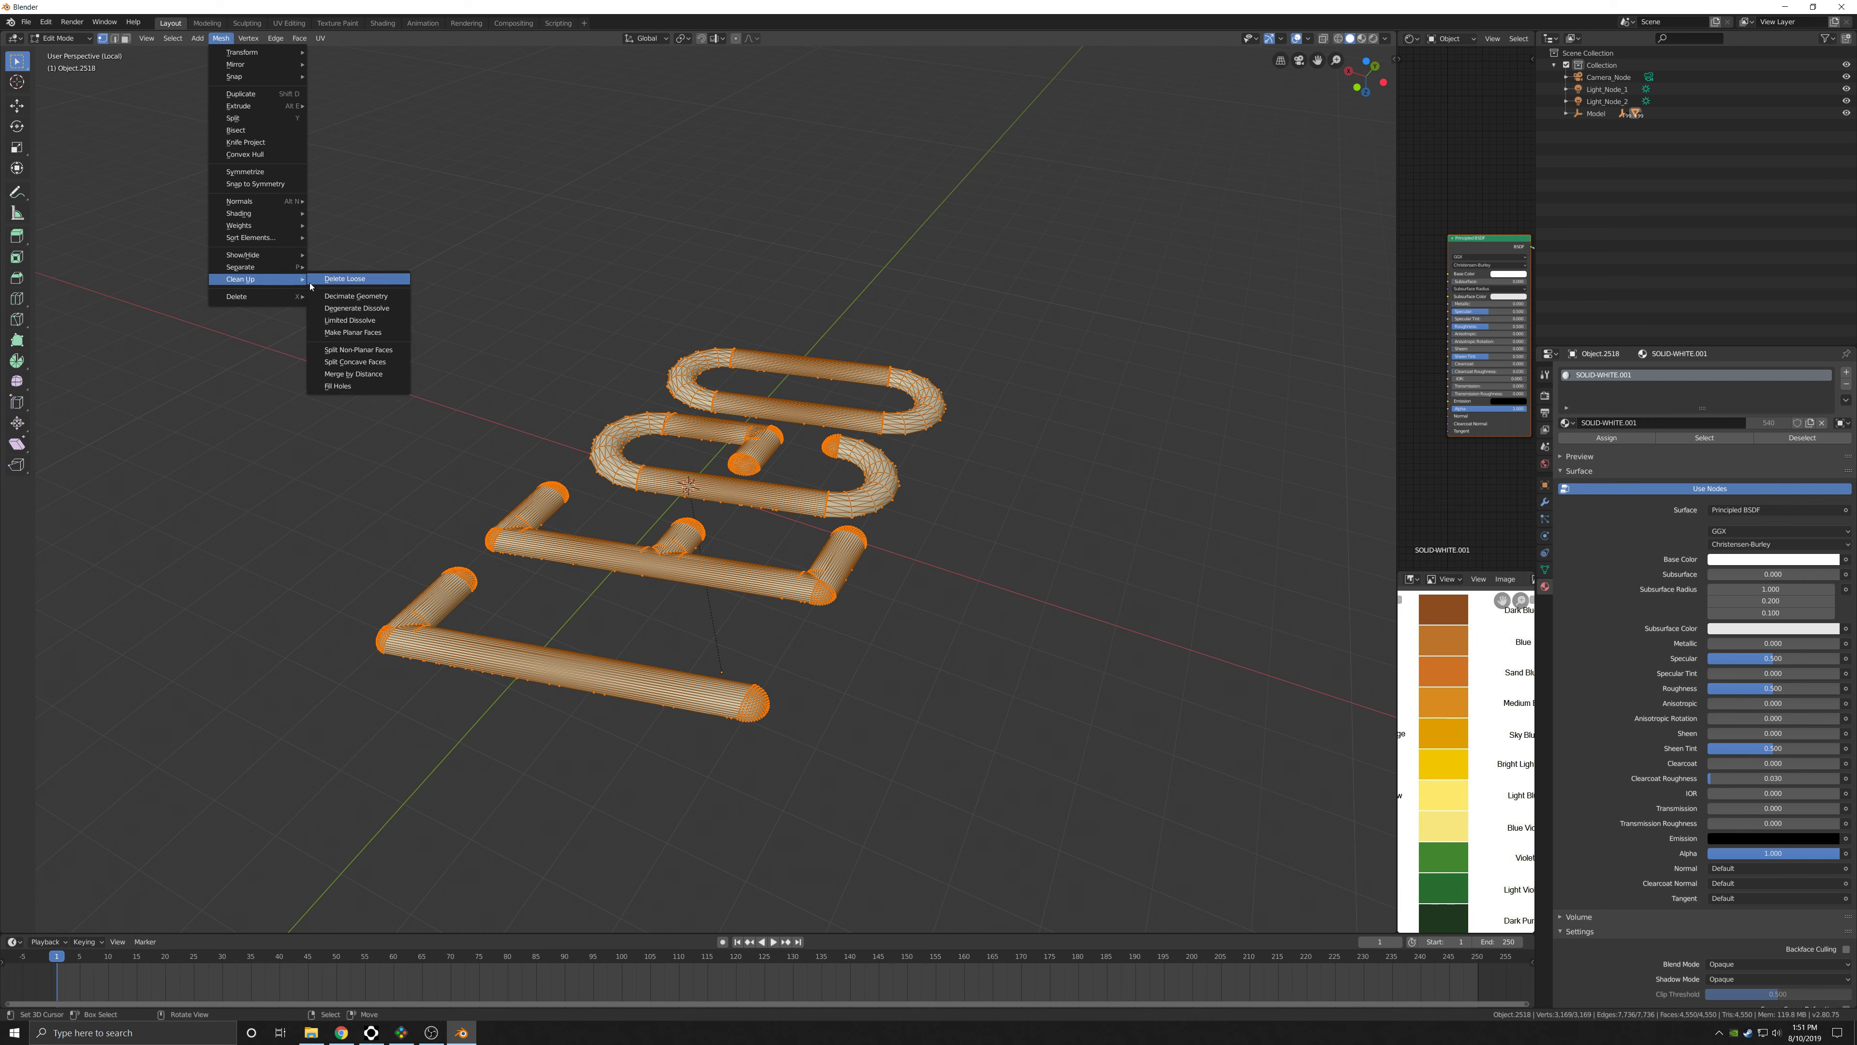
pyautogui.click(368, 374)
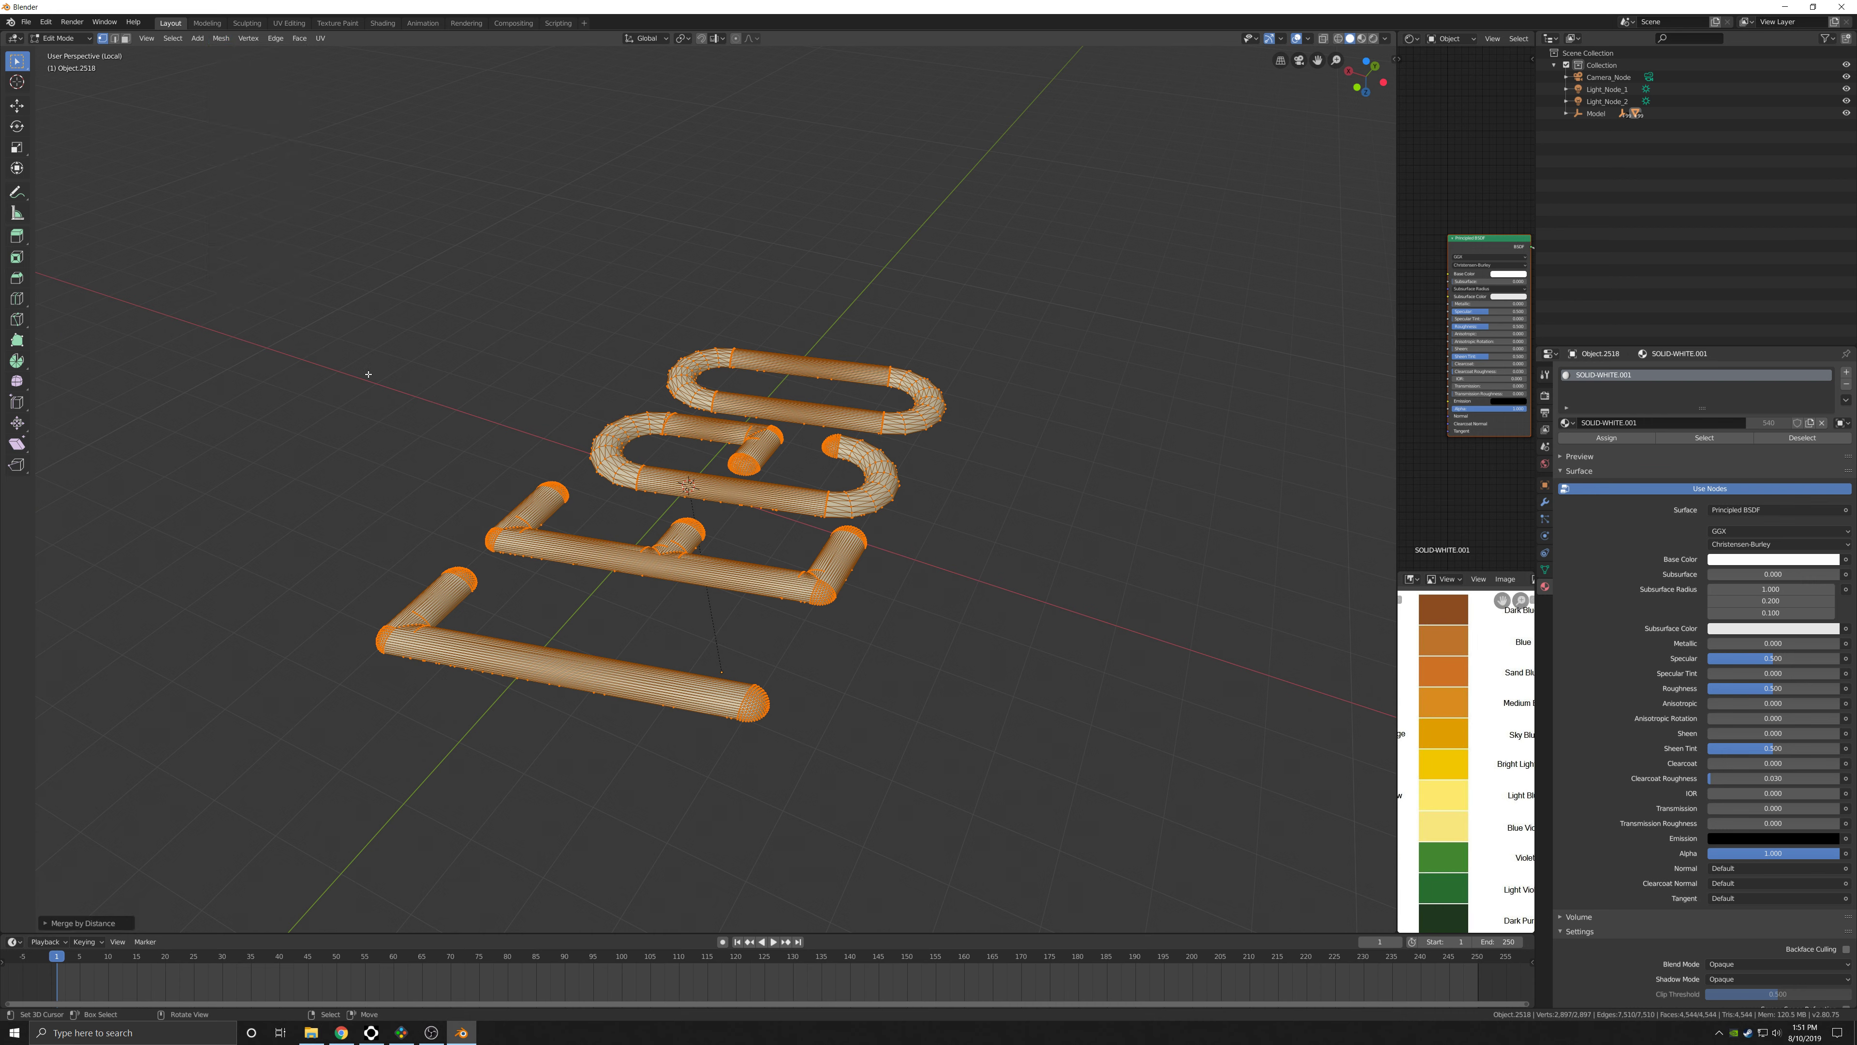
pyautogui.click(50, 924)
pyautogui.click(150, 905)
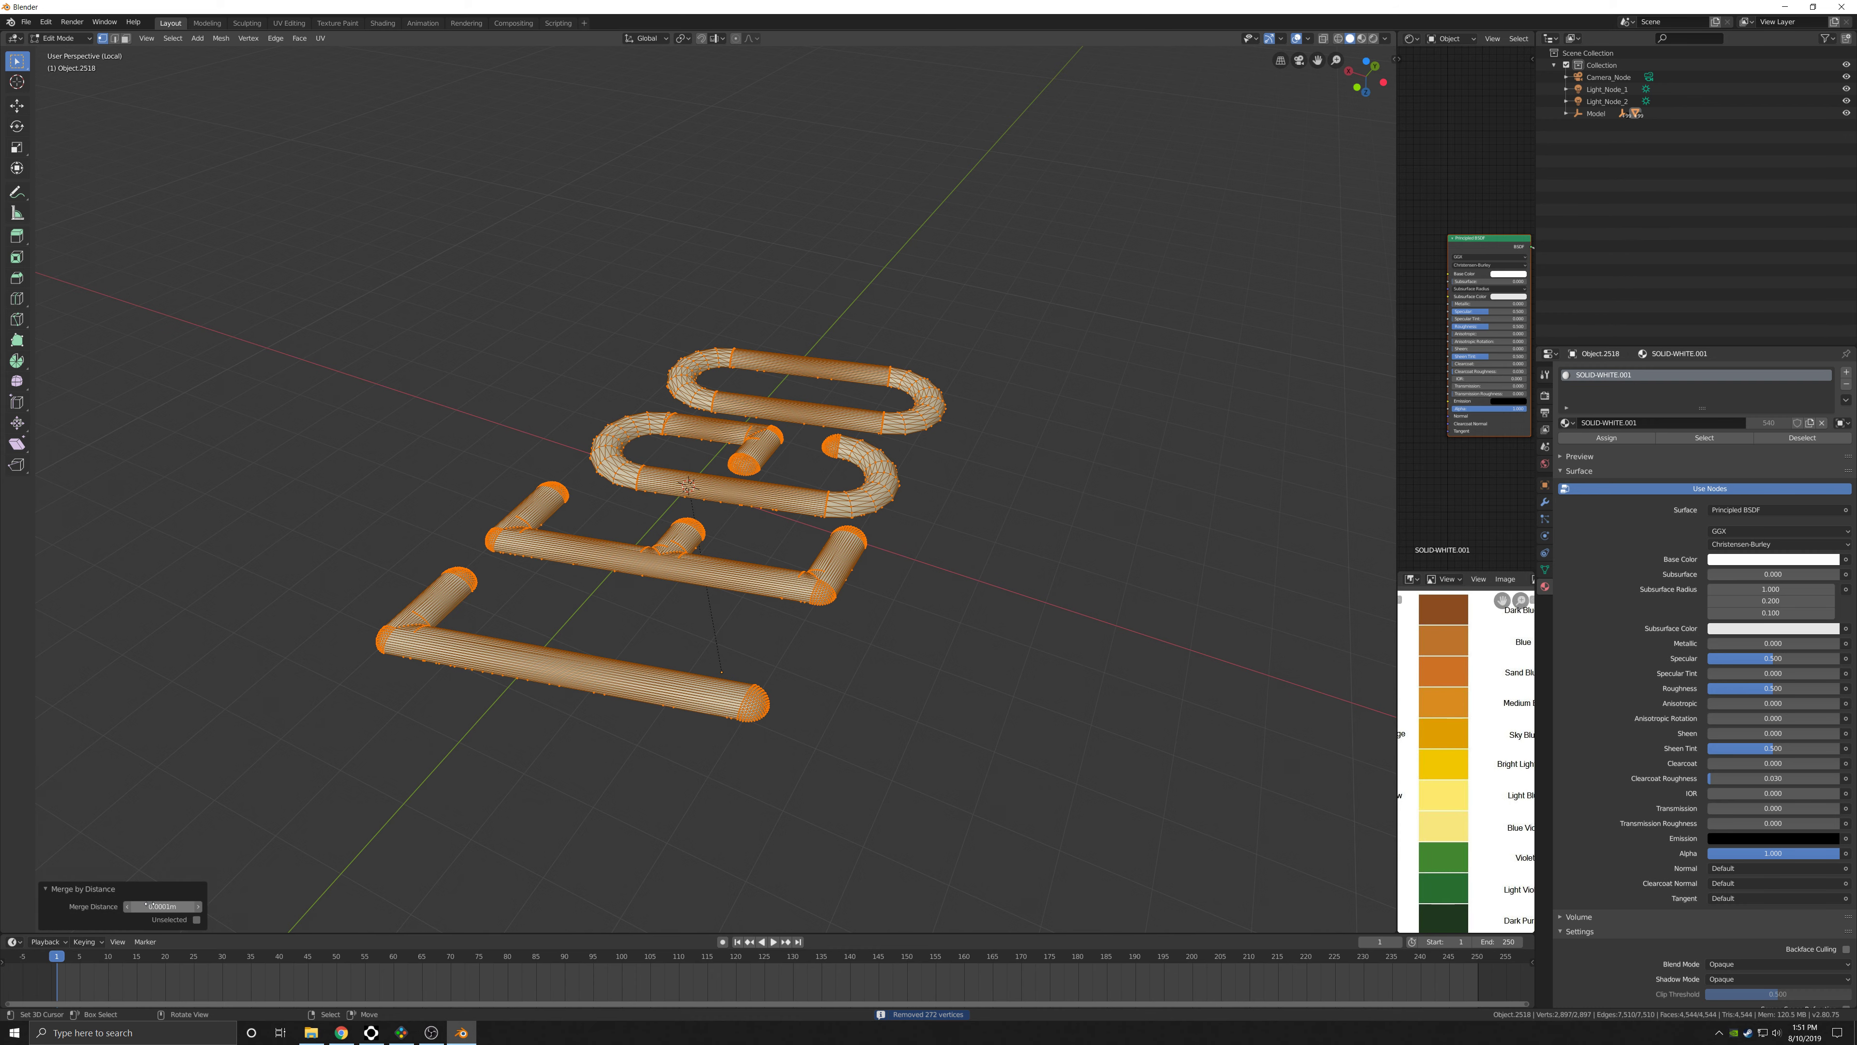
pyautogui.write('.05')
pyautogui.press('Return')
# Convert the logo's triangles to quads, and return to the full scene in Object Mode.
pyautogui.moveTo(351, 732); pyautogui.dragTo(614, 487, button='middle')
pyautogui.hotkey('ctrl', 'f')
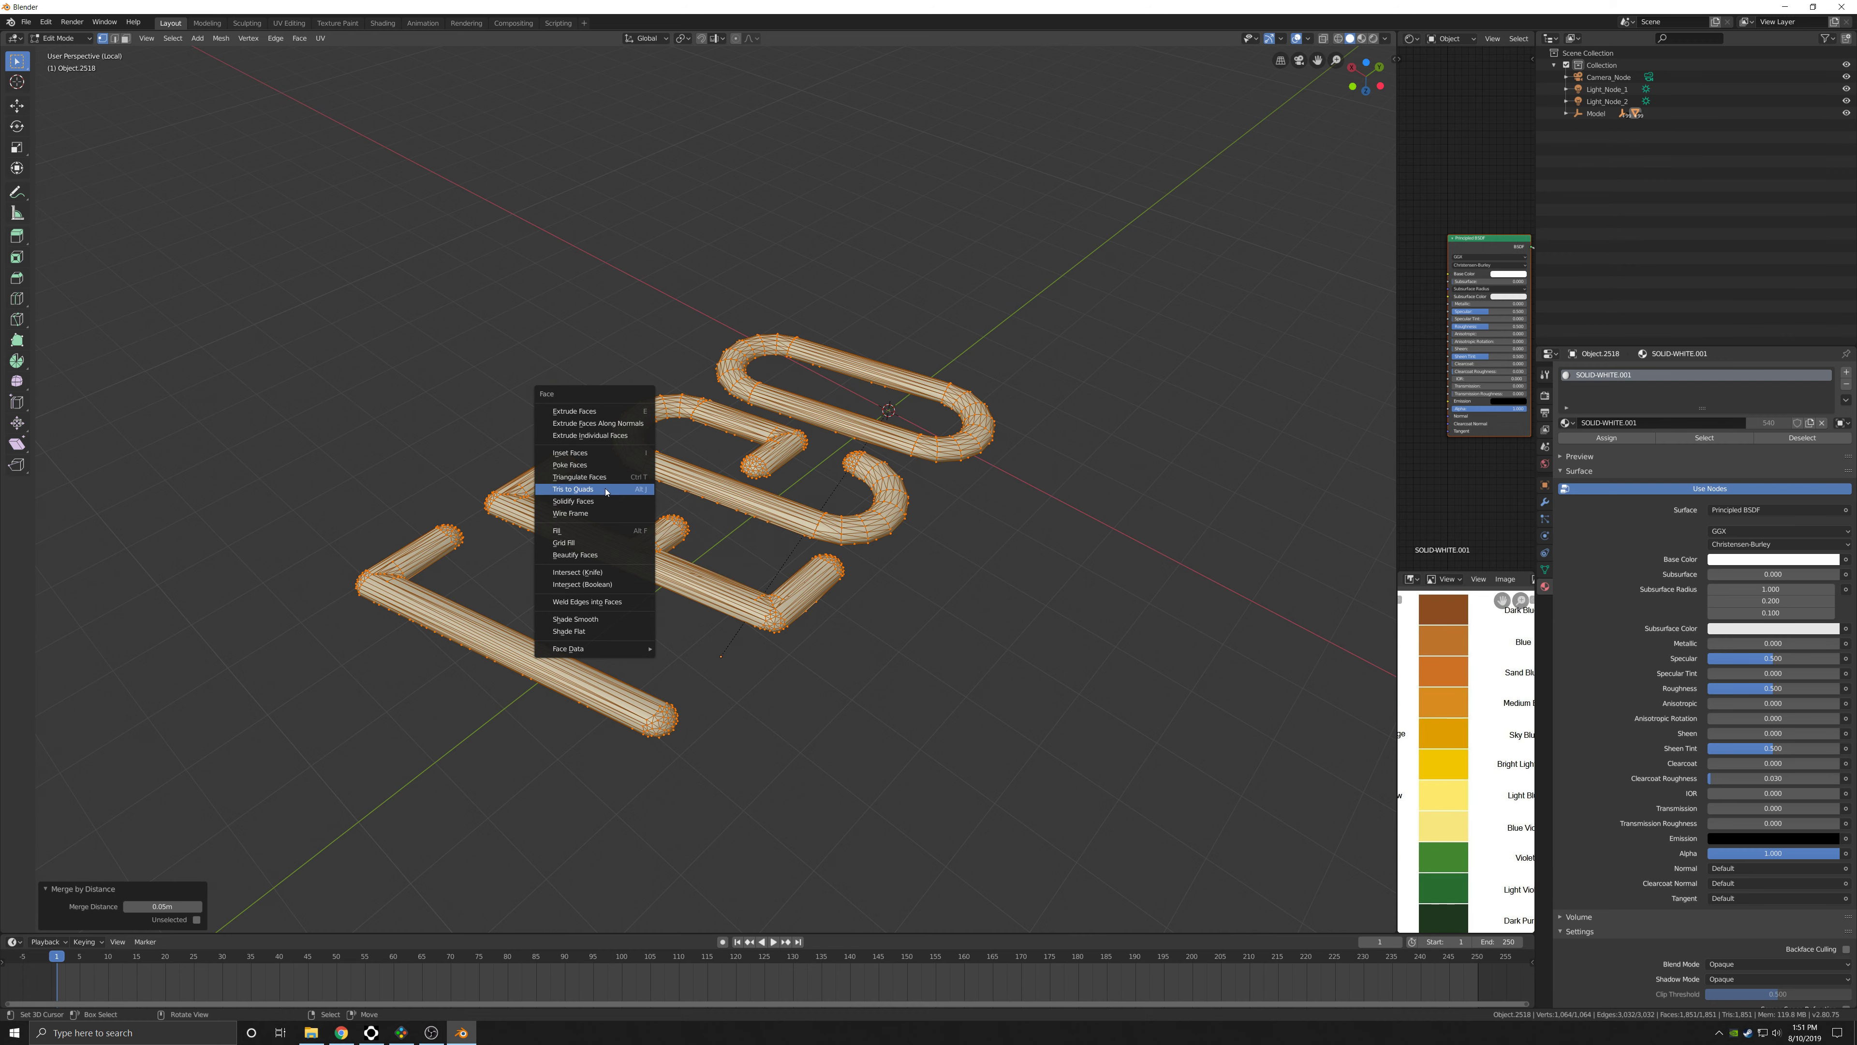
pyautogui.click(586, 490)
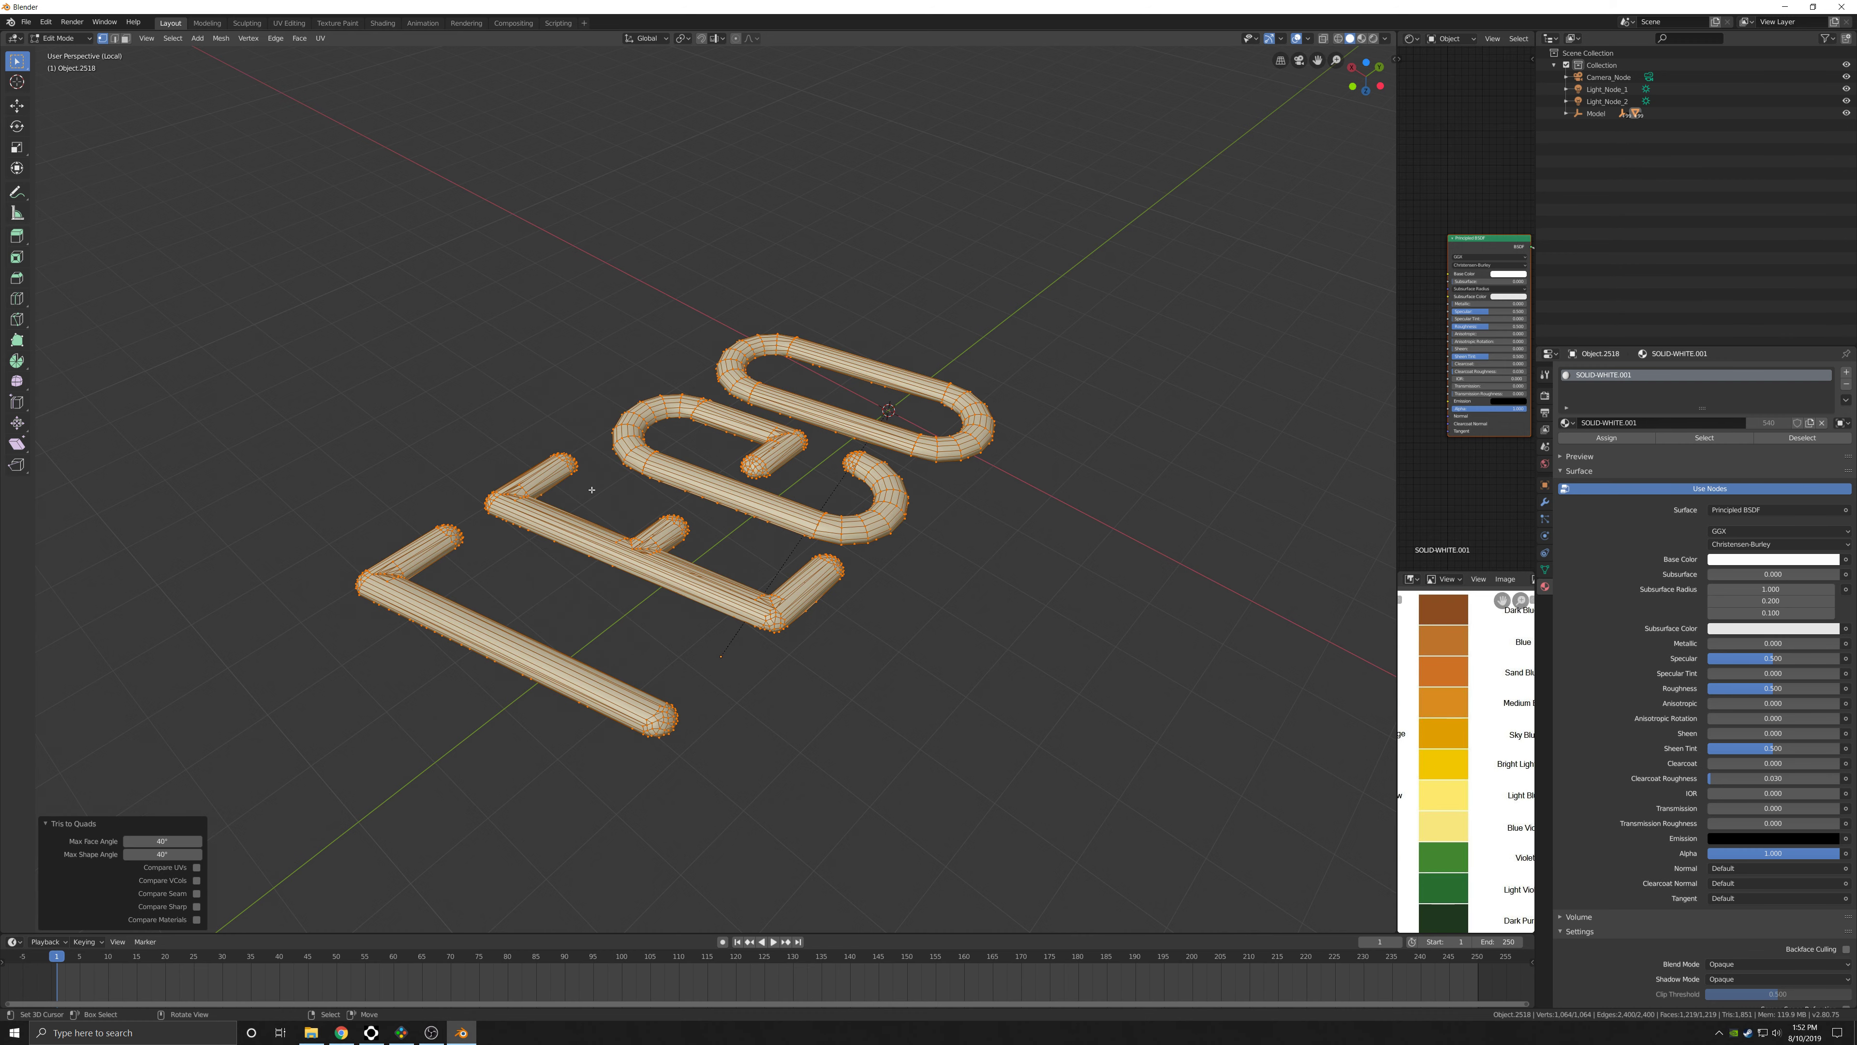
pyautogui.moveTo(585, 491); pyautogui.dragTo(710, 525, button='middle')
pyautogui.press('Tab')
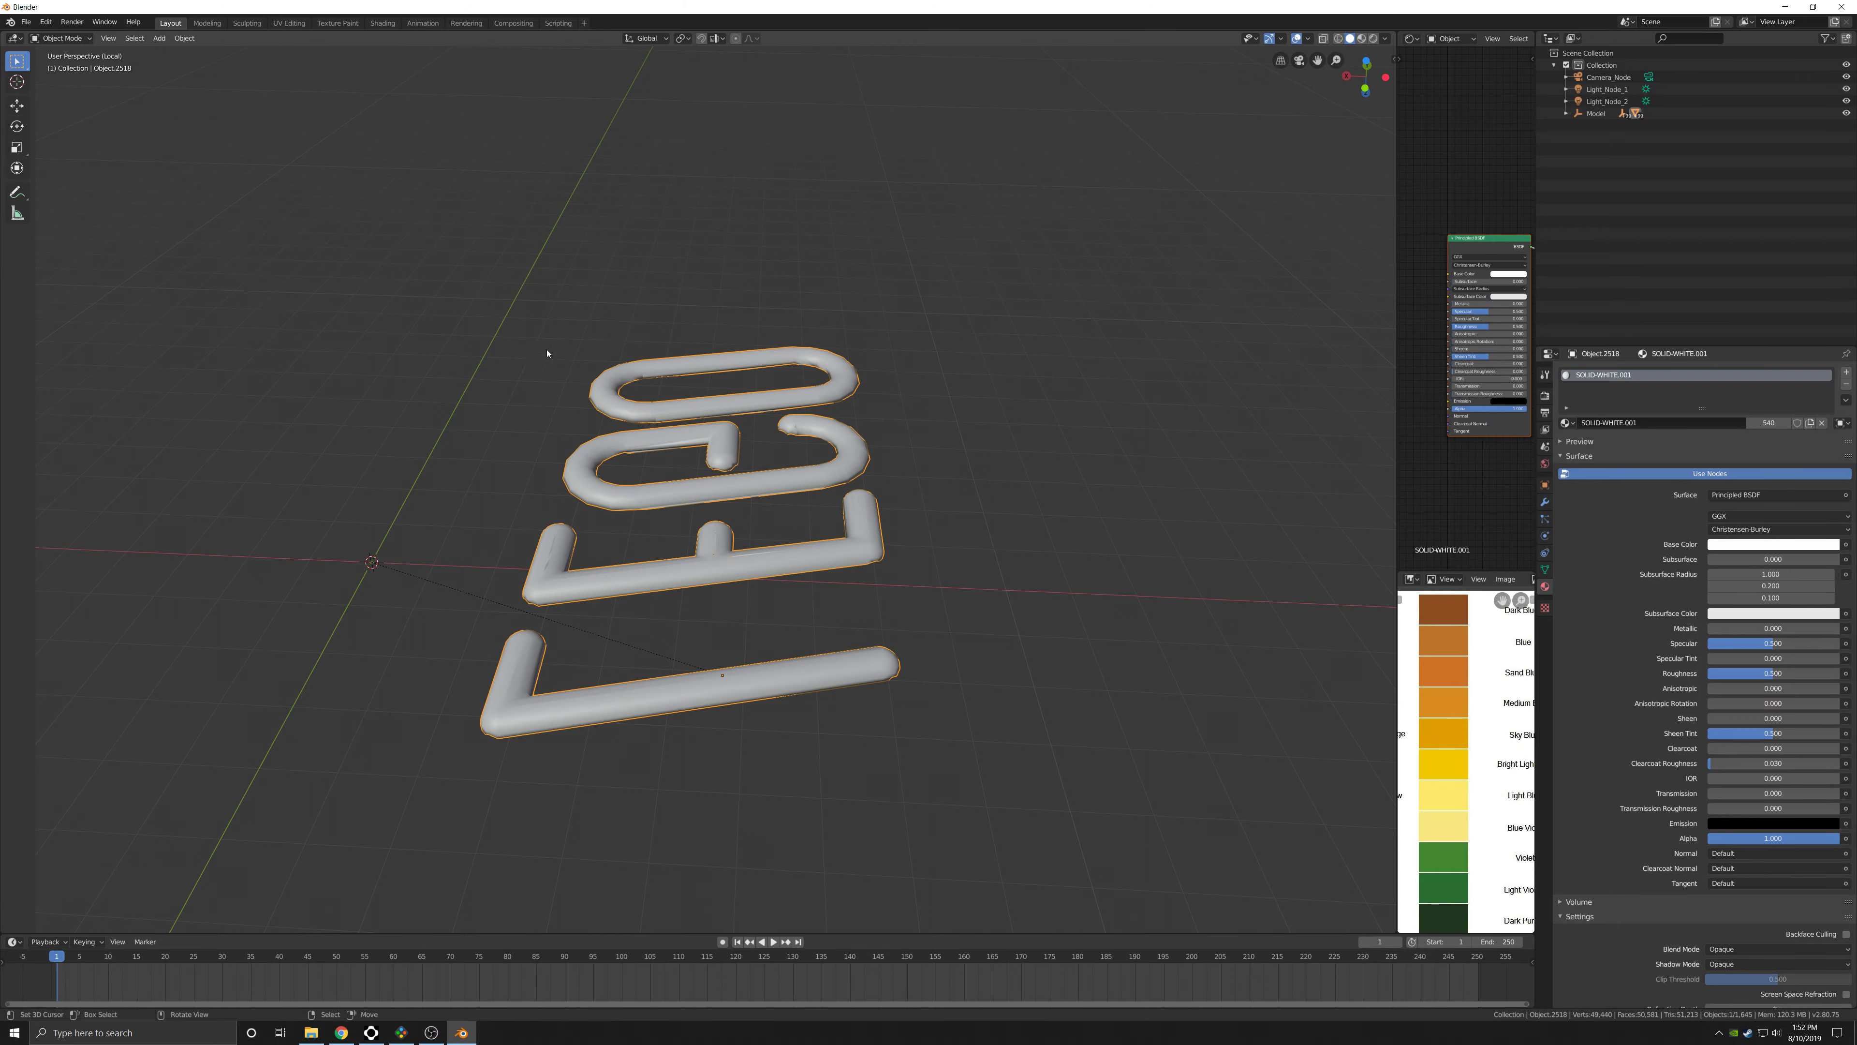
pyautogui.press('KP_Divide')
# Isolate an L-shaped floor tile near the front edge in local view with its mesh in Edit Mode.
pyautogui.click(572, 483)
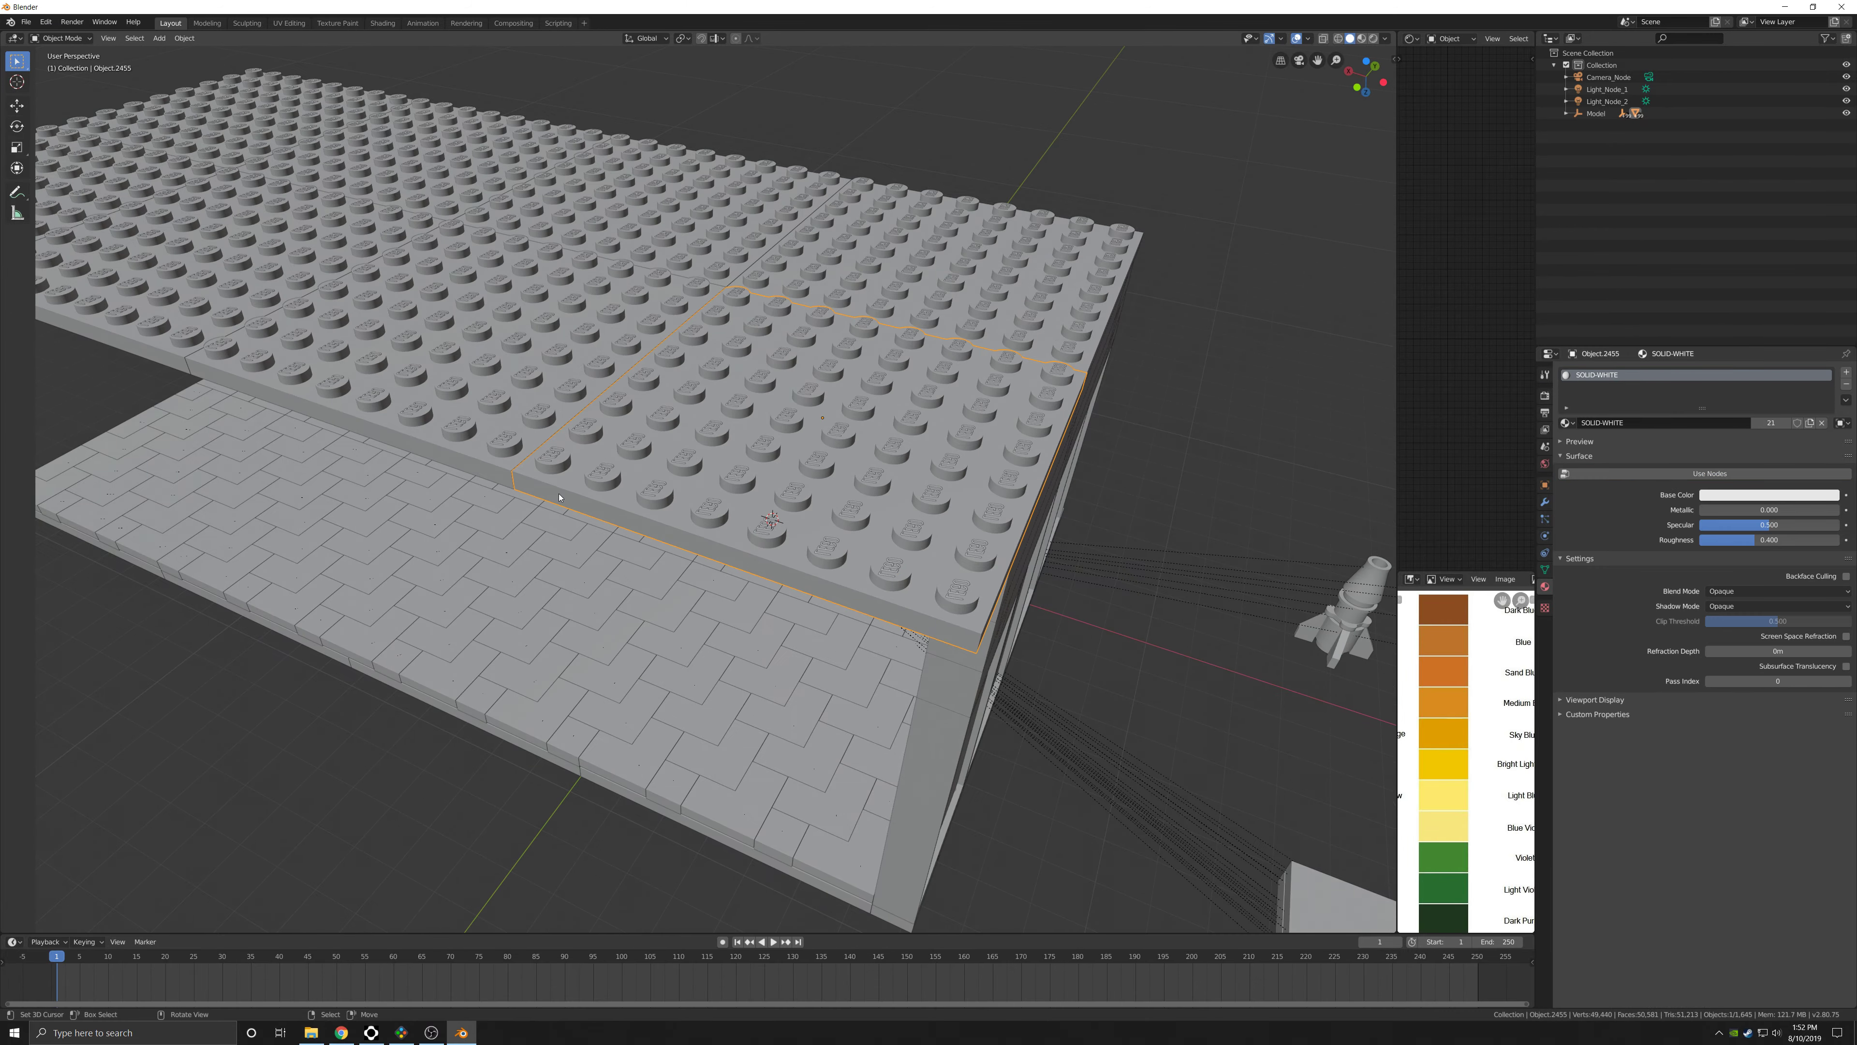
pyautogui.moveTo(571, 484); pyautogui.dragTo(539, 643, button='middle')
pyautogui.click(515, 633)
pyautogui.press('Tab')
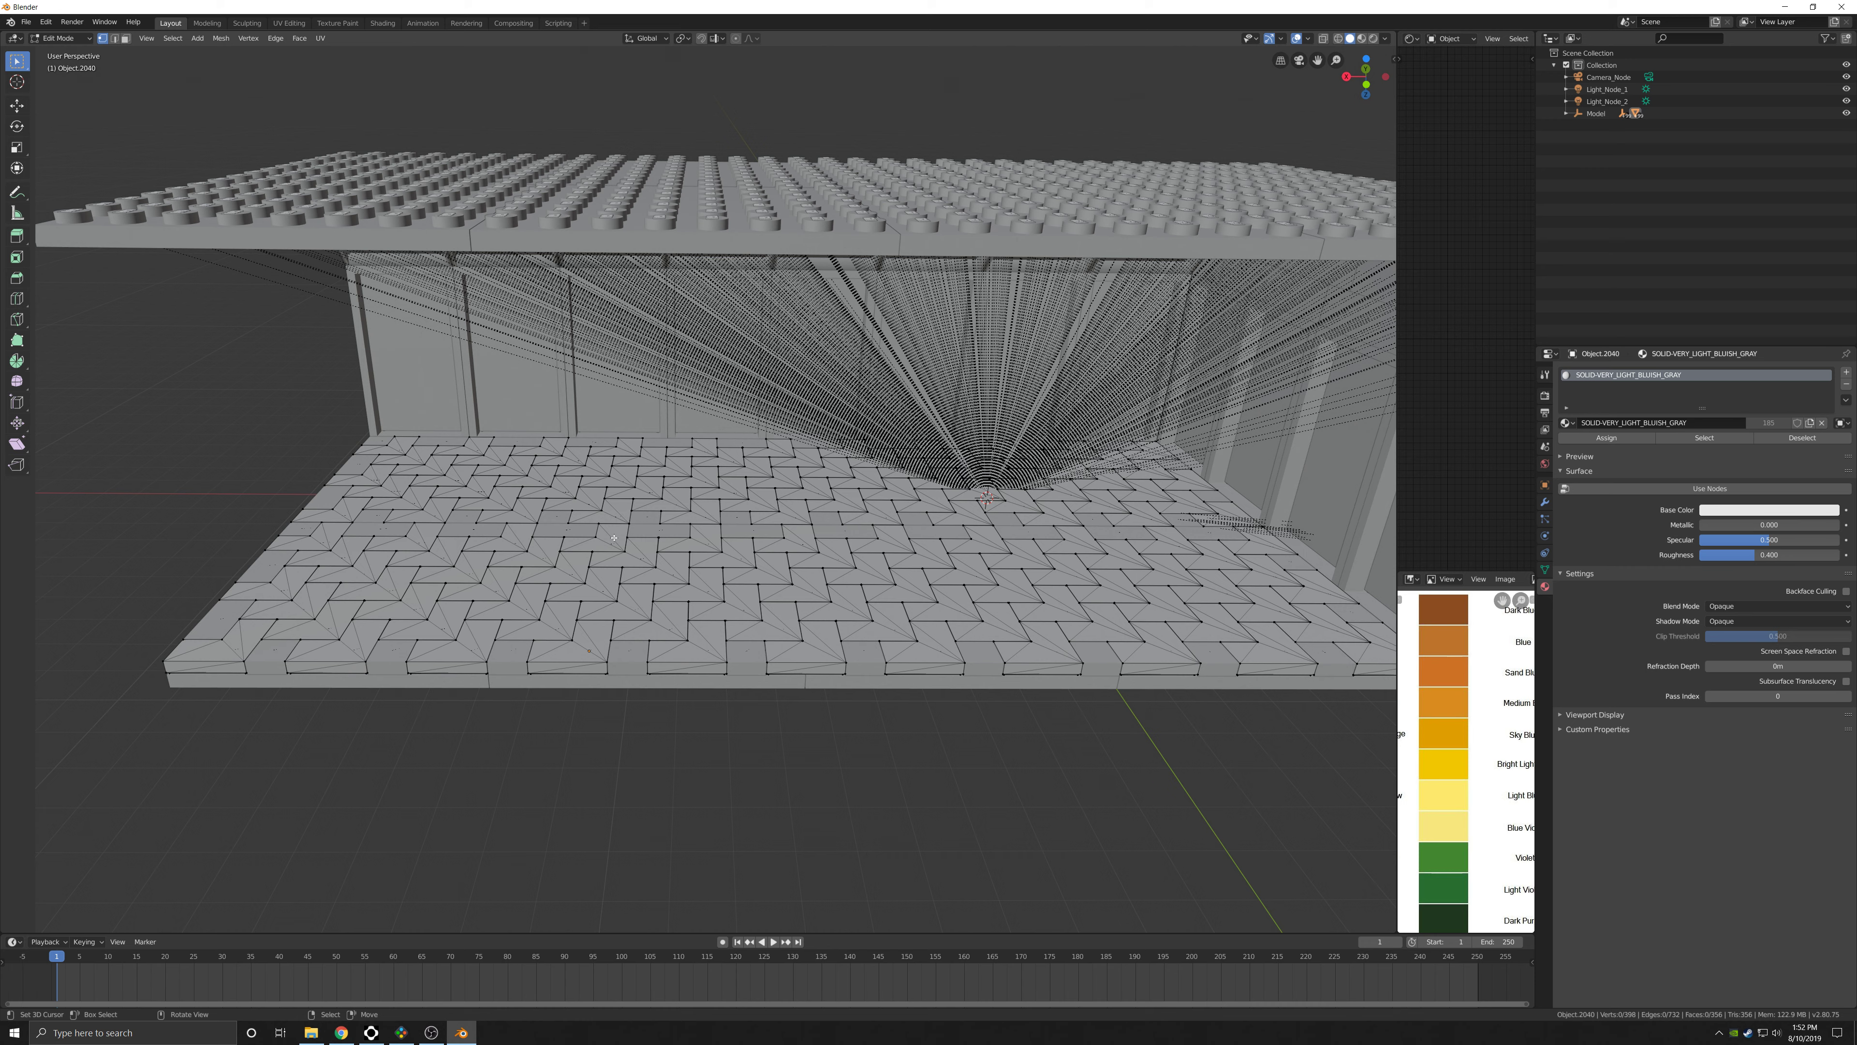
pyautogui.press('Tab')
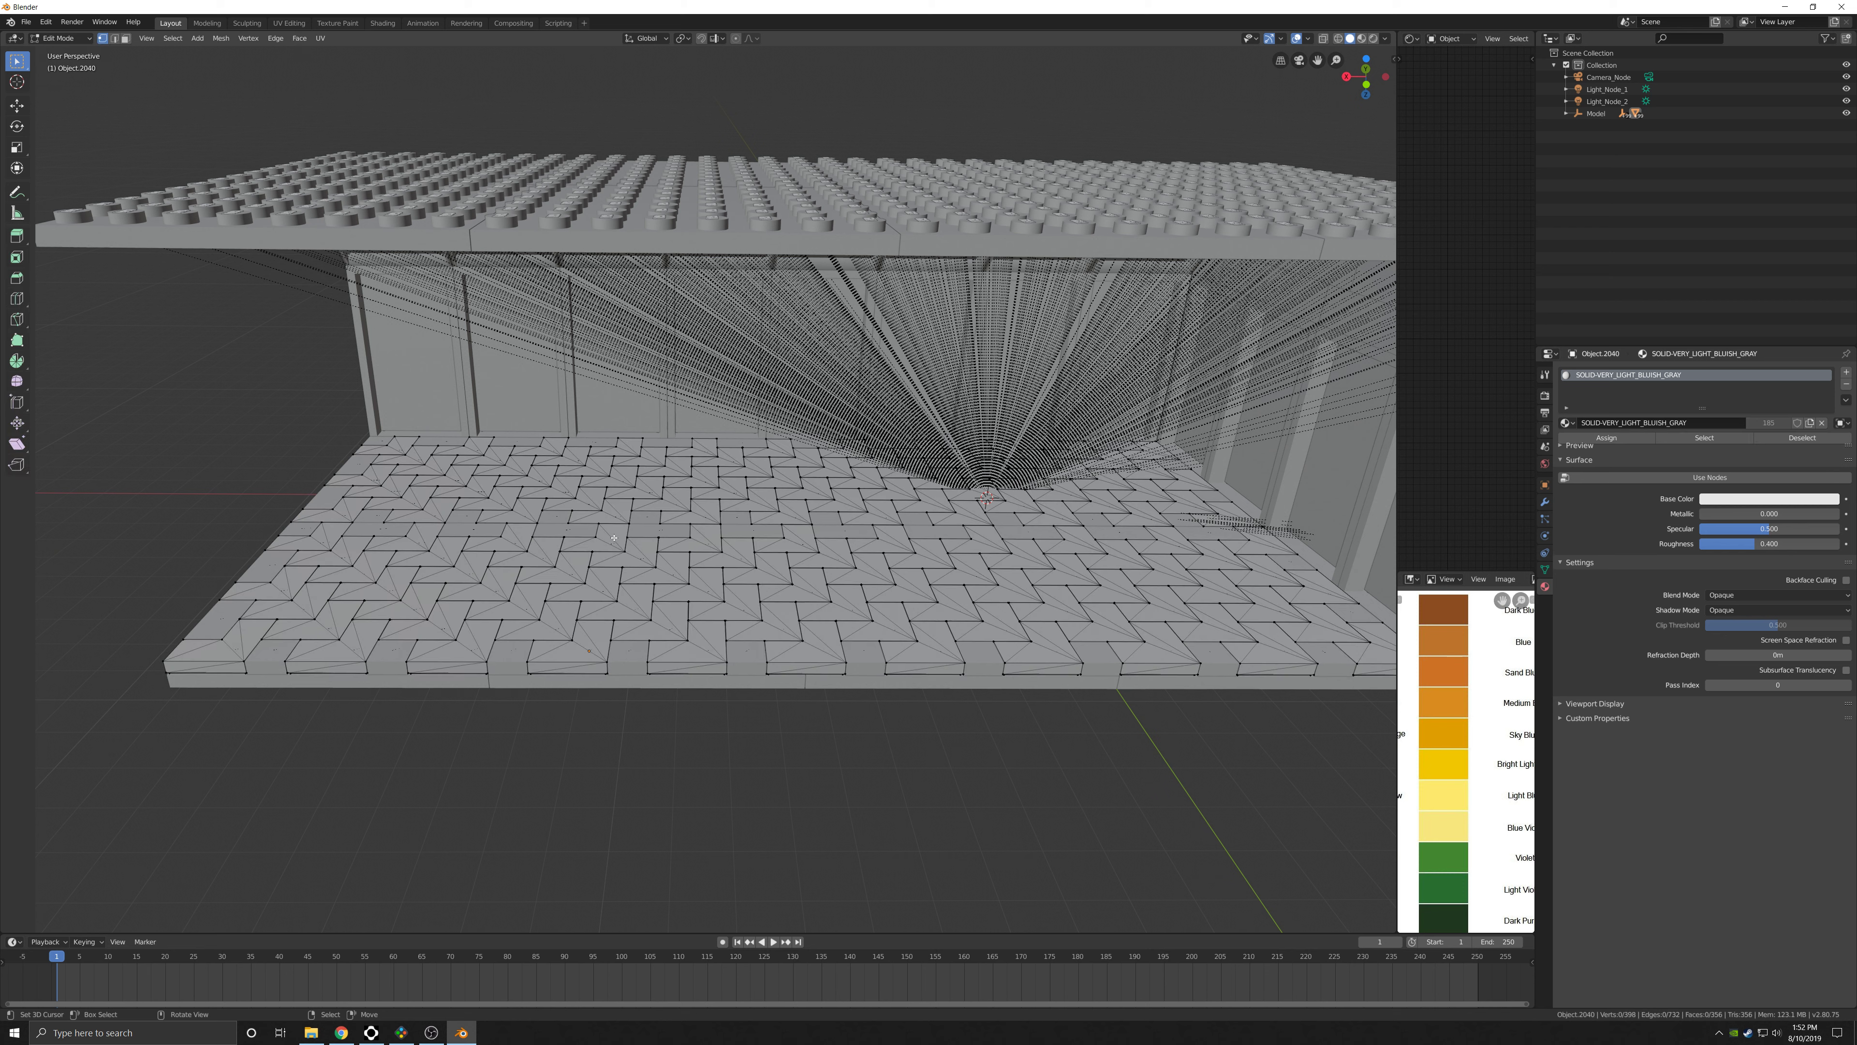
pyautogui.press('KP_Divide')
pyautogui.press('Tab')
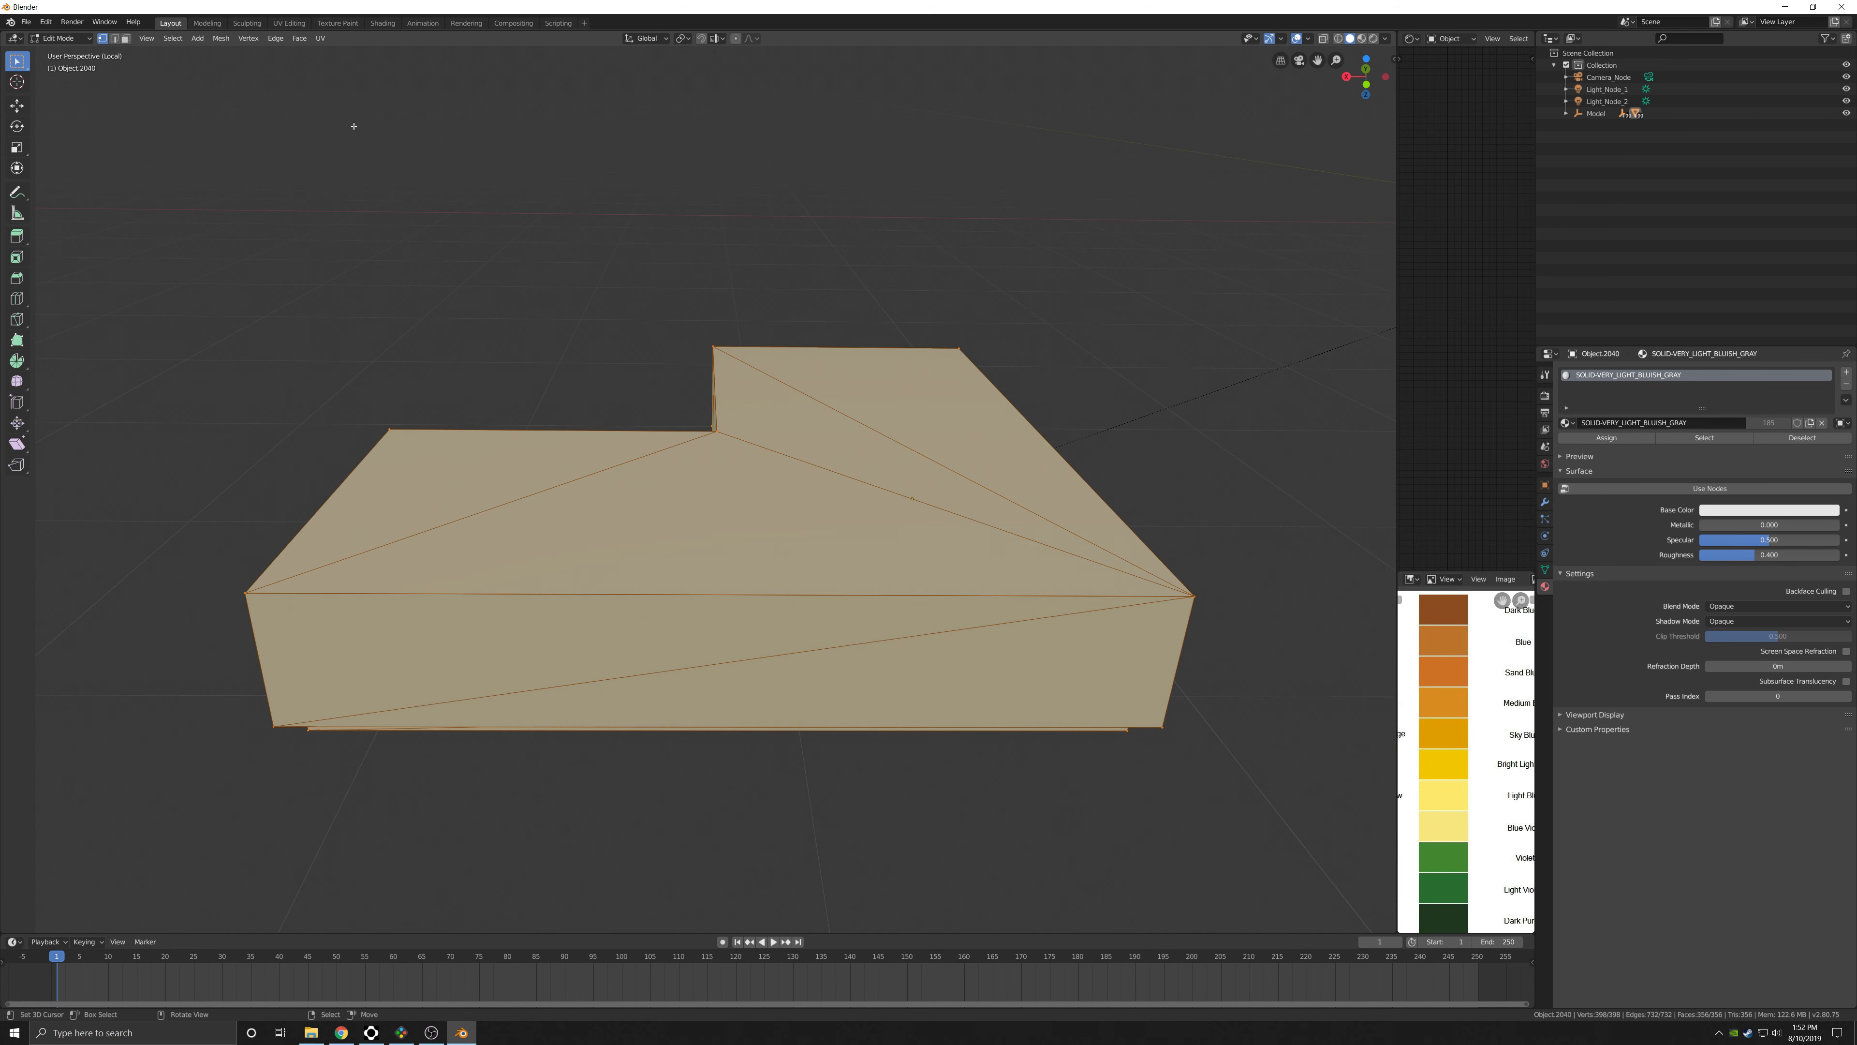
# Merge the floor tile's vertices by distance with a merge distance of 0.1 m.
pyautogui.click(220, 39)
pyautogui.moveTo(249, 279)
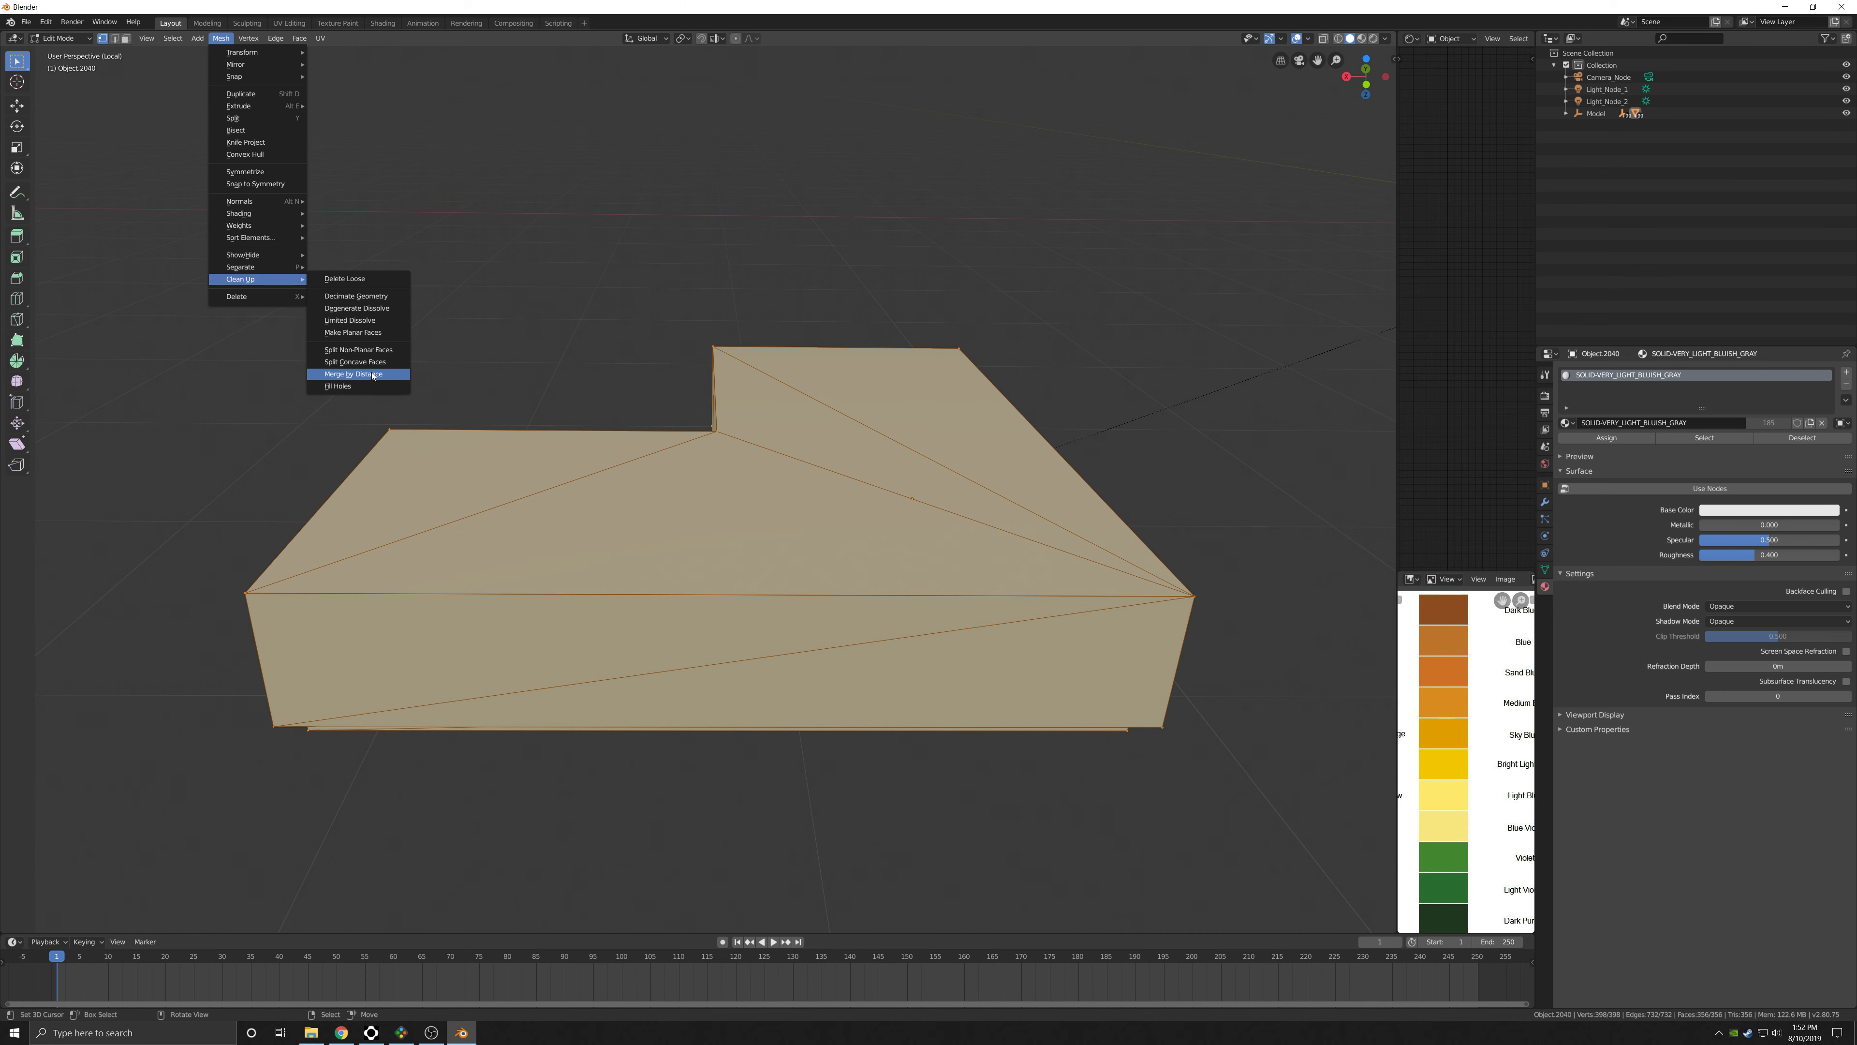
pyautogui.click(373, 376)
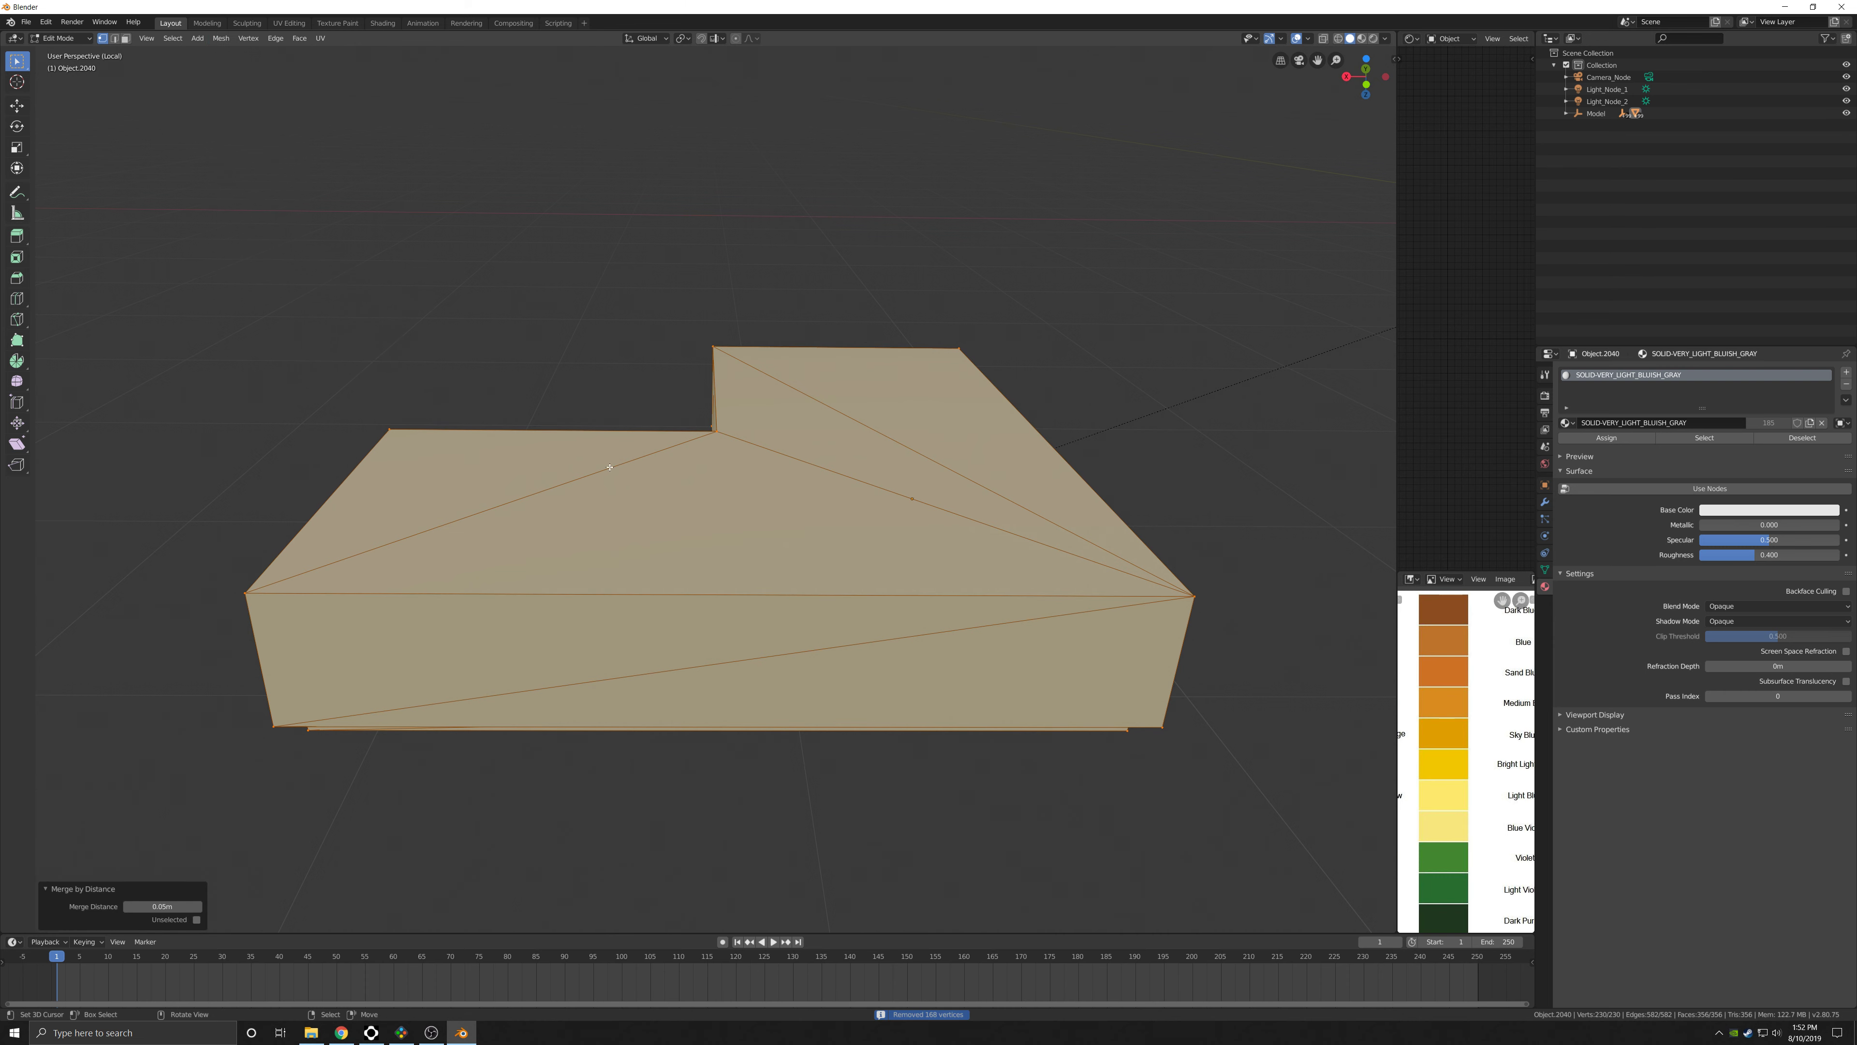
pyautogui.click(153, 906)
pyautogui.write('0.1')
pyautogui.press('Return')
# Convert the floor tile's triangles to quads, and return from the isolated tile to the full scene in Object Mode.
pyautogui.moveTo(385, 692); pyautogui.dragTo(468, 612, button='middle')
pyautogui.moveTo(471, 639); pyautogui.dragTo(490, 634, button='middle')
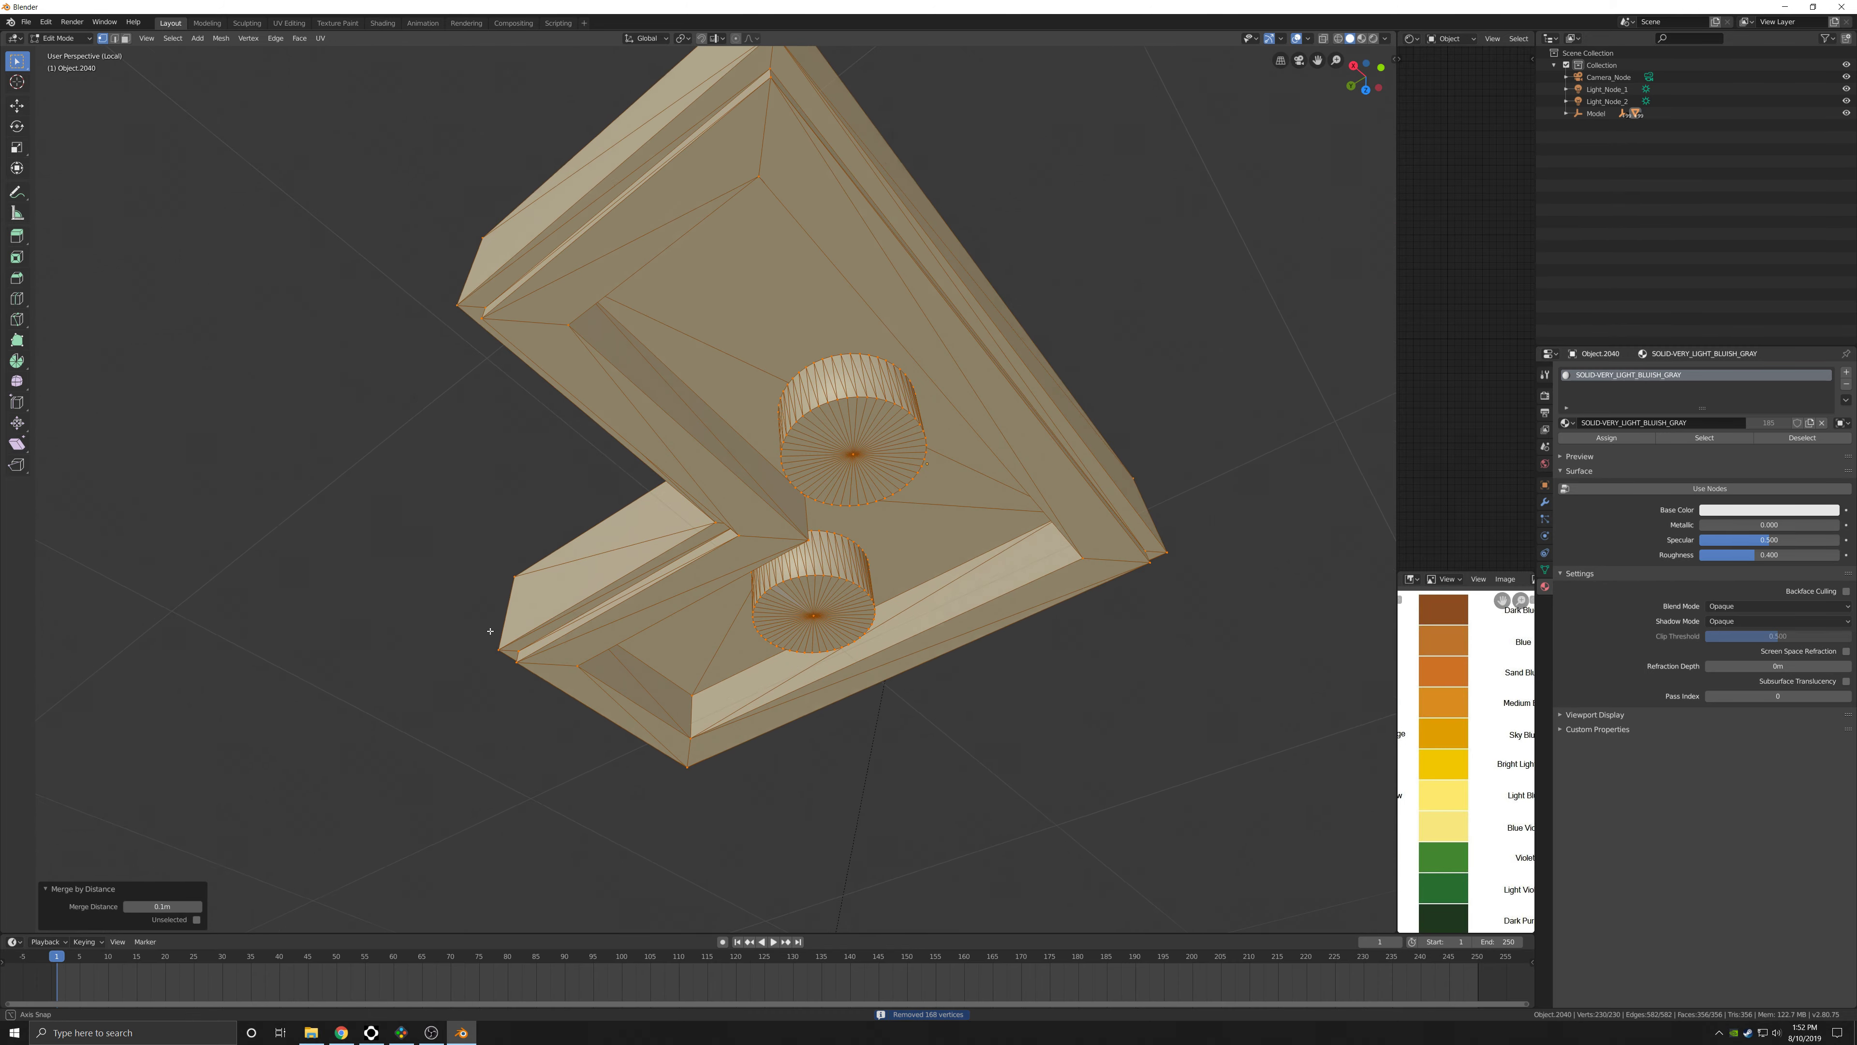
pyautogui.moveTo(662, 540); pyautogui.dragTo(687, 582, button='middle')
pyautogui.hotkey('ctrl', 'f')
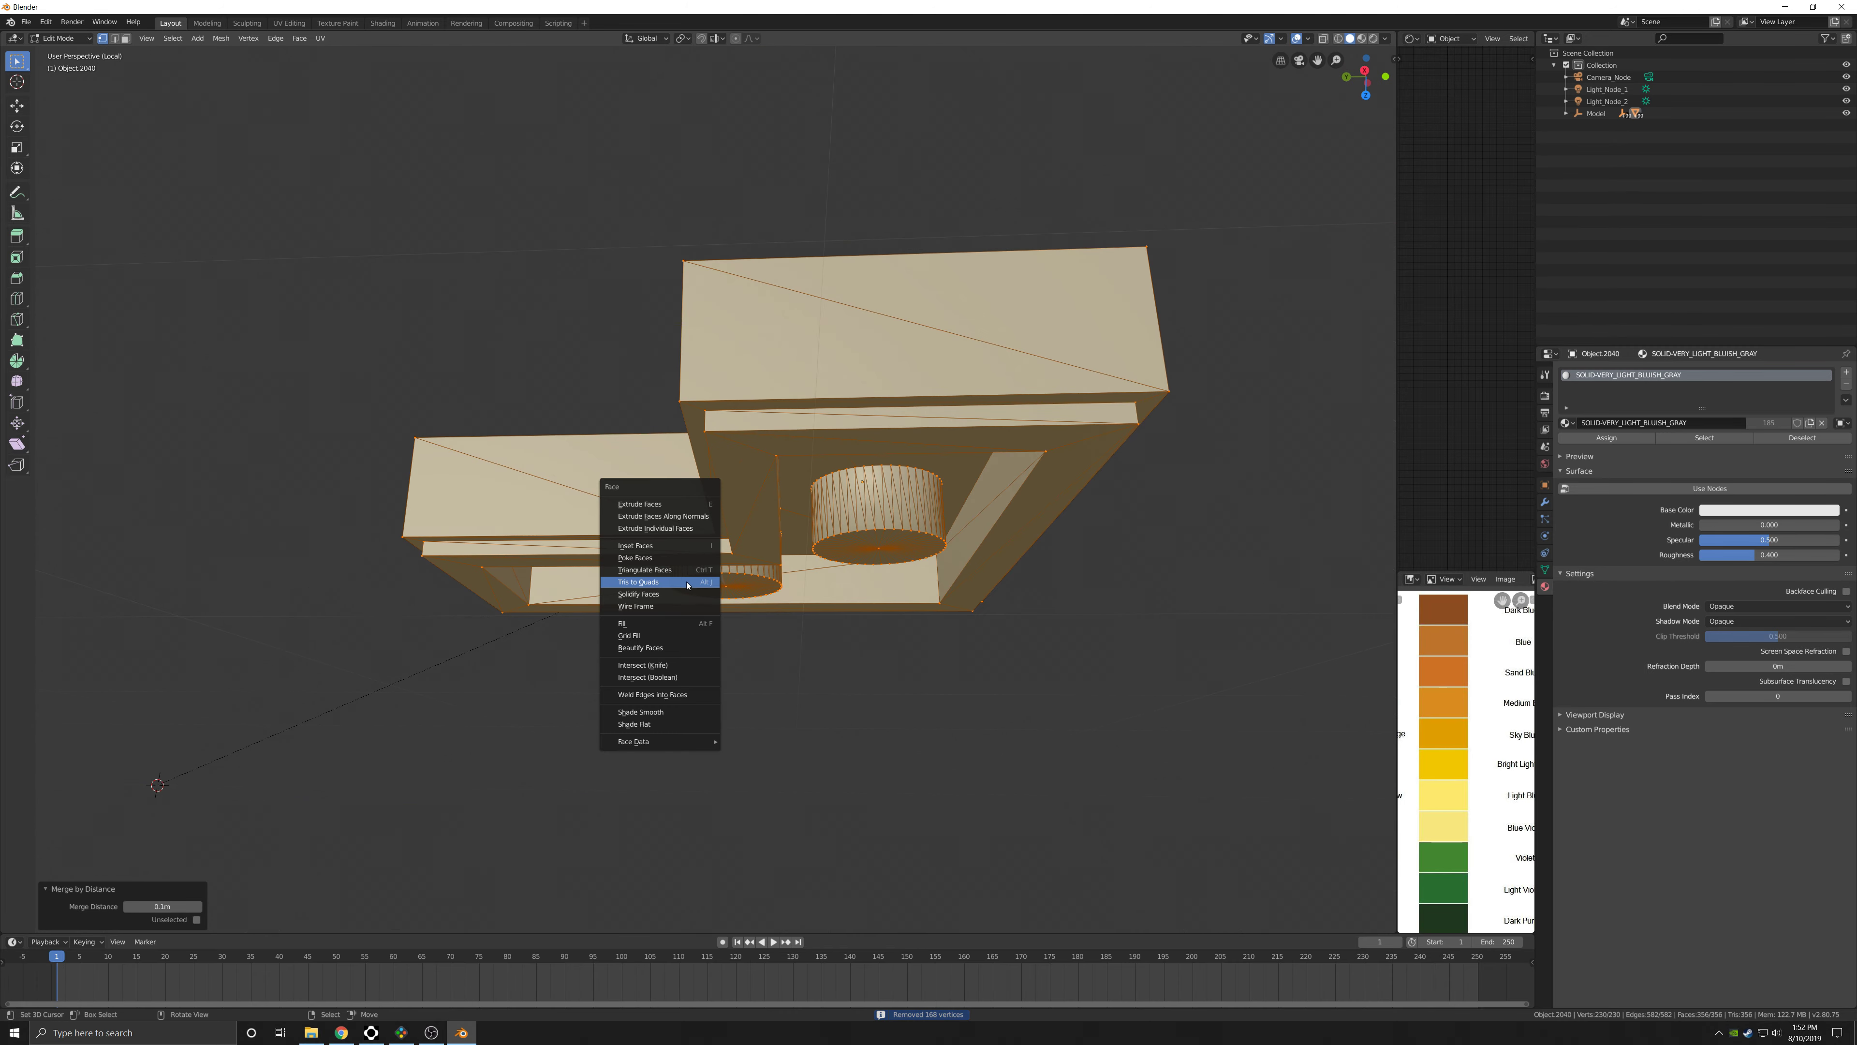
pyautogui.click(764, 594)
pyautogui.press('Tab')
pyautogui.moveTo(801, 571); pyautogui.dragTo(731, 623, button='middle')
pyautogui.press('KP_Divide')
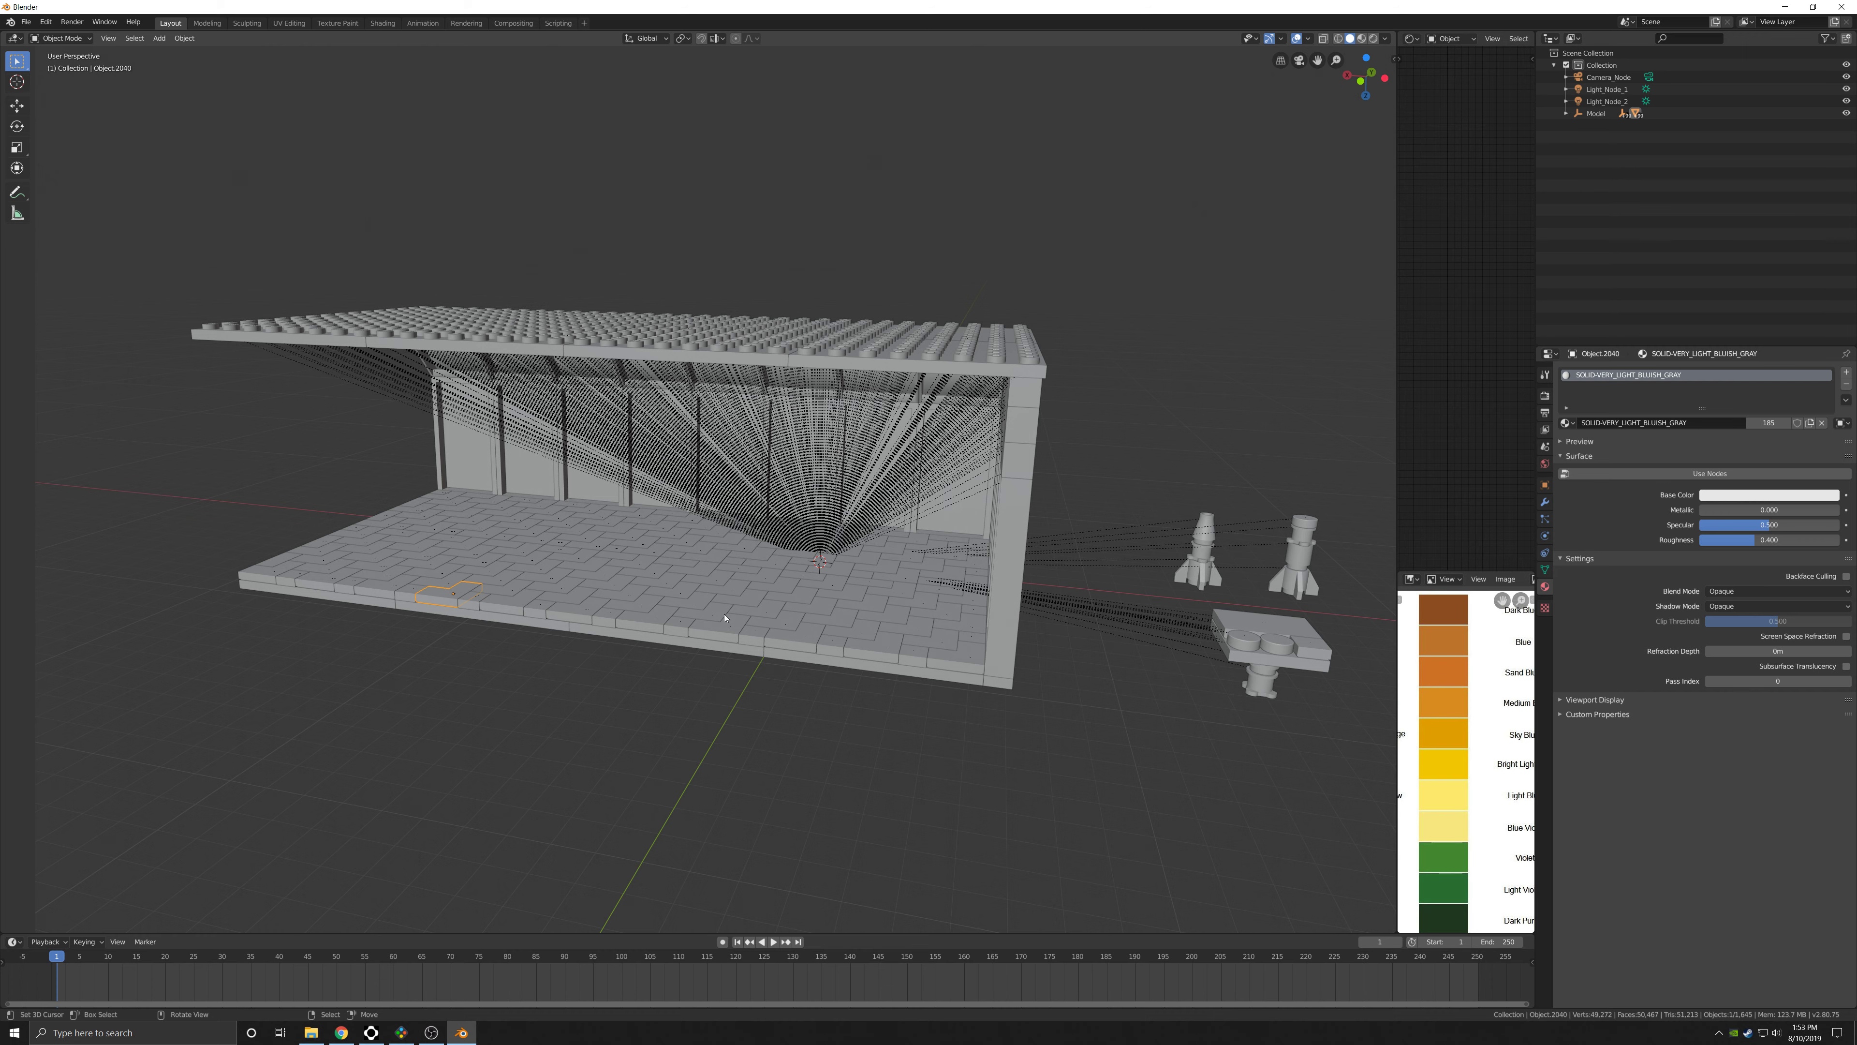
# Move the L-shaped floor tile out in front of the building, and undo the move.
pyautogui.moveTo(573, 621); pyautogui.dragTo(515, 642, button='middle')
pyautogui.press('g')
pyautogui.click(402, 703)
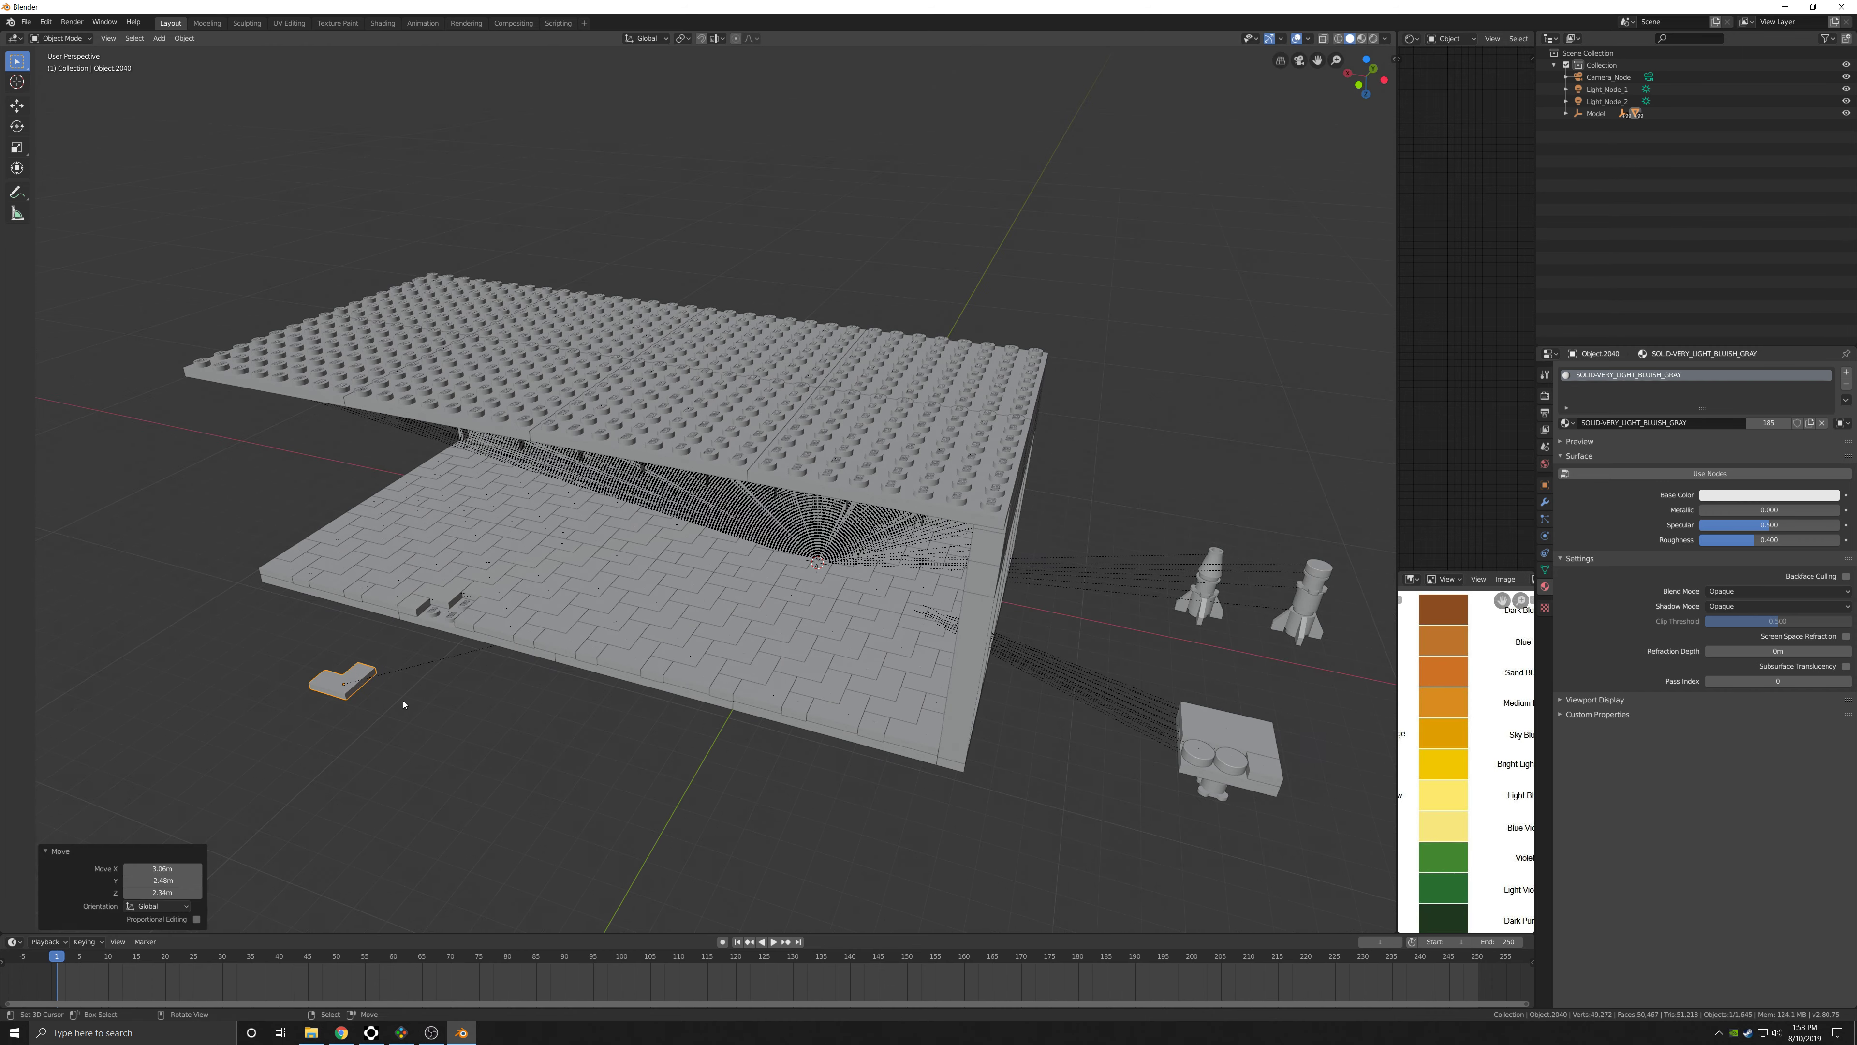
pyautogui.moveTo(402, 702); pyautogui.dragTo(450, 688, button='middle')
pyautogui.hotkey('ctrl', 'z')
# Clear the parent of all objects in the scene while keeping their transformation.
pyautogui.scroll(-2, 609, 688)
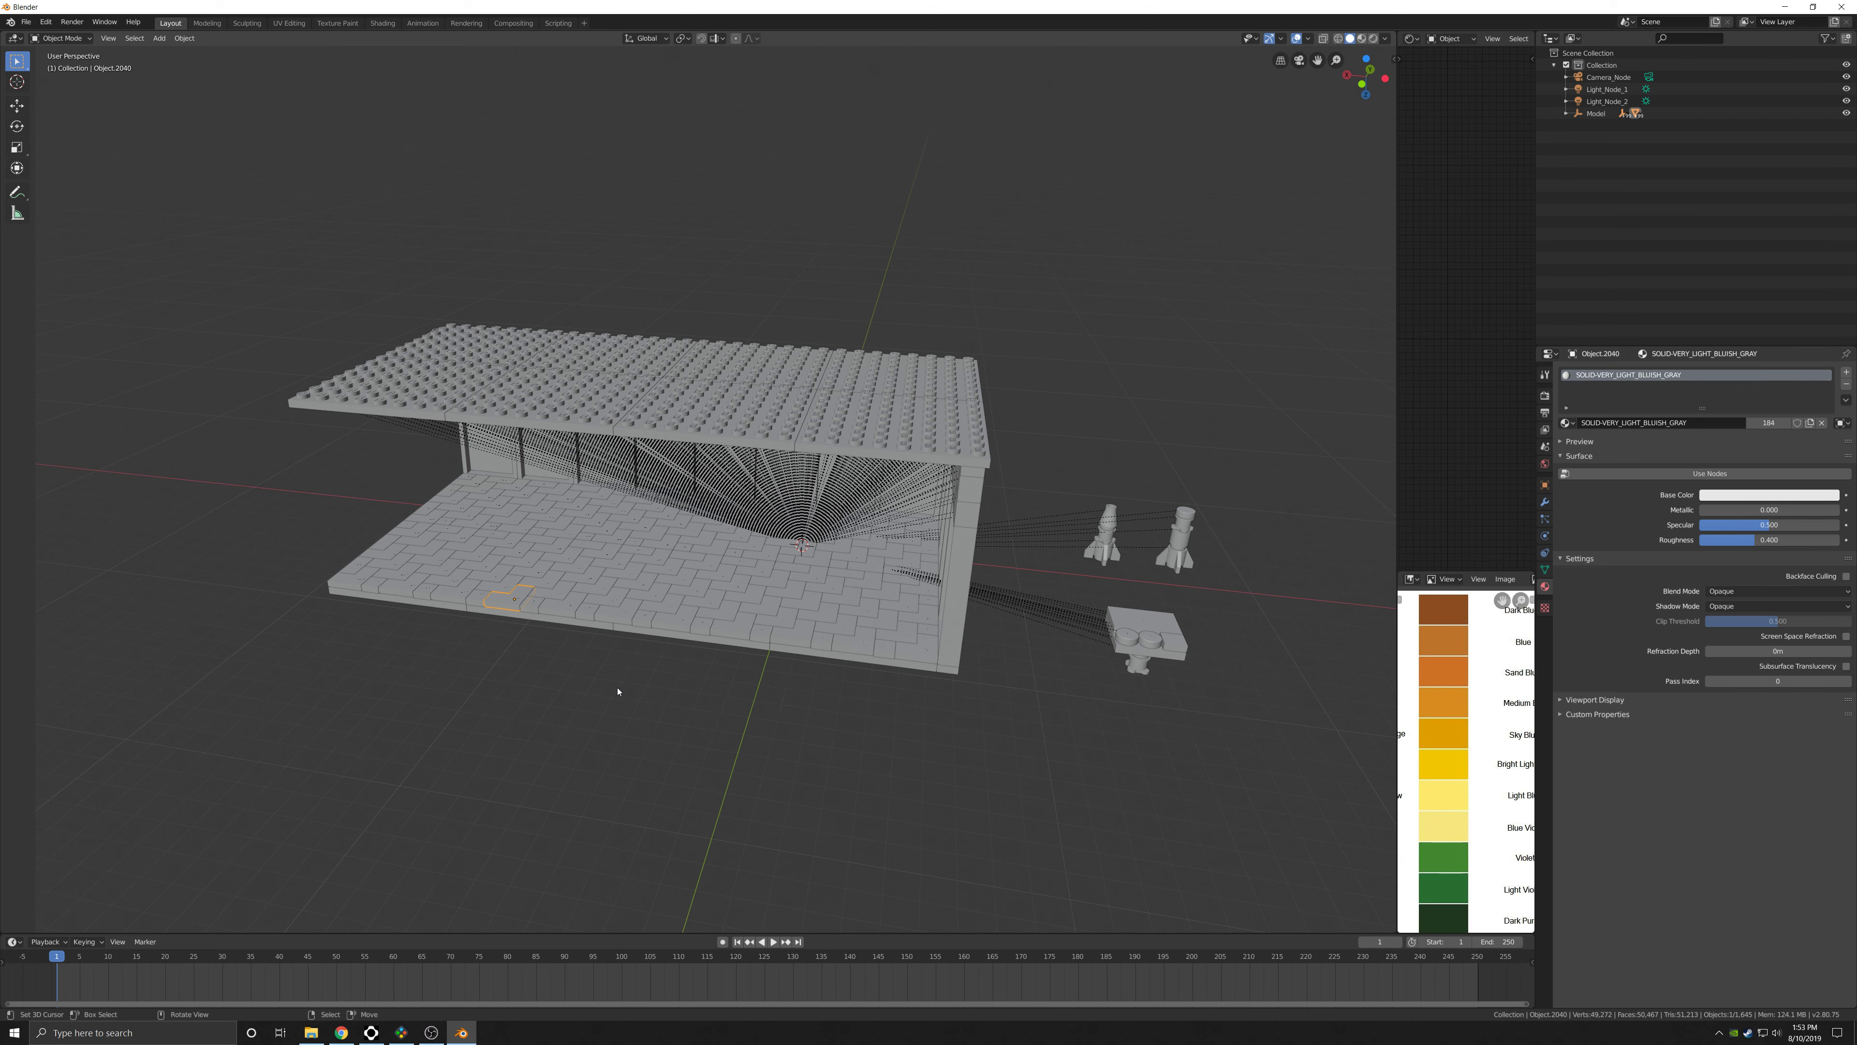
pyautogui.press('a')
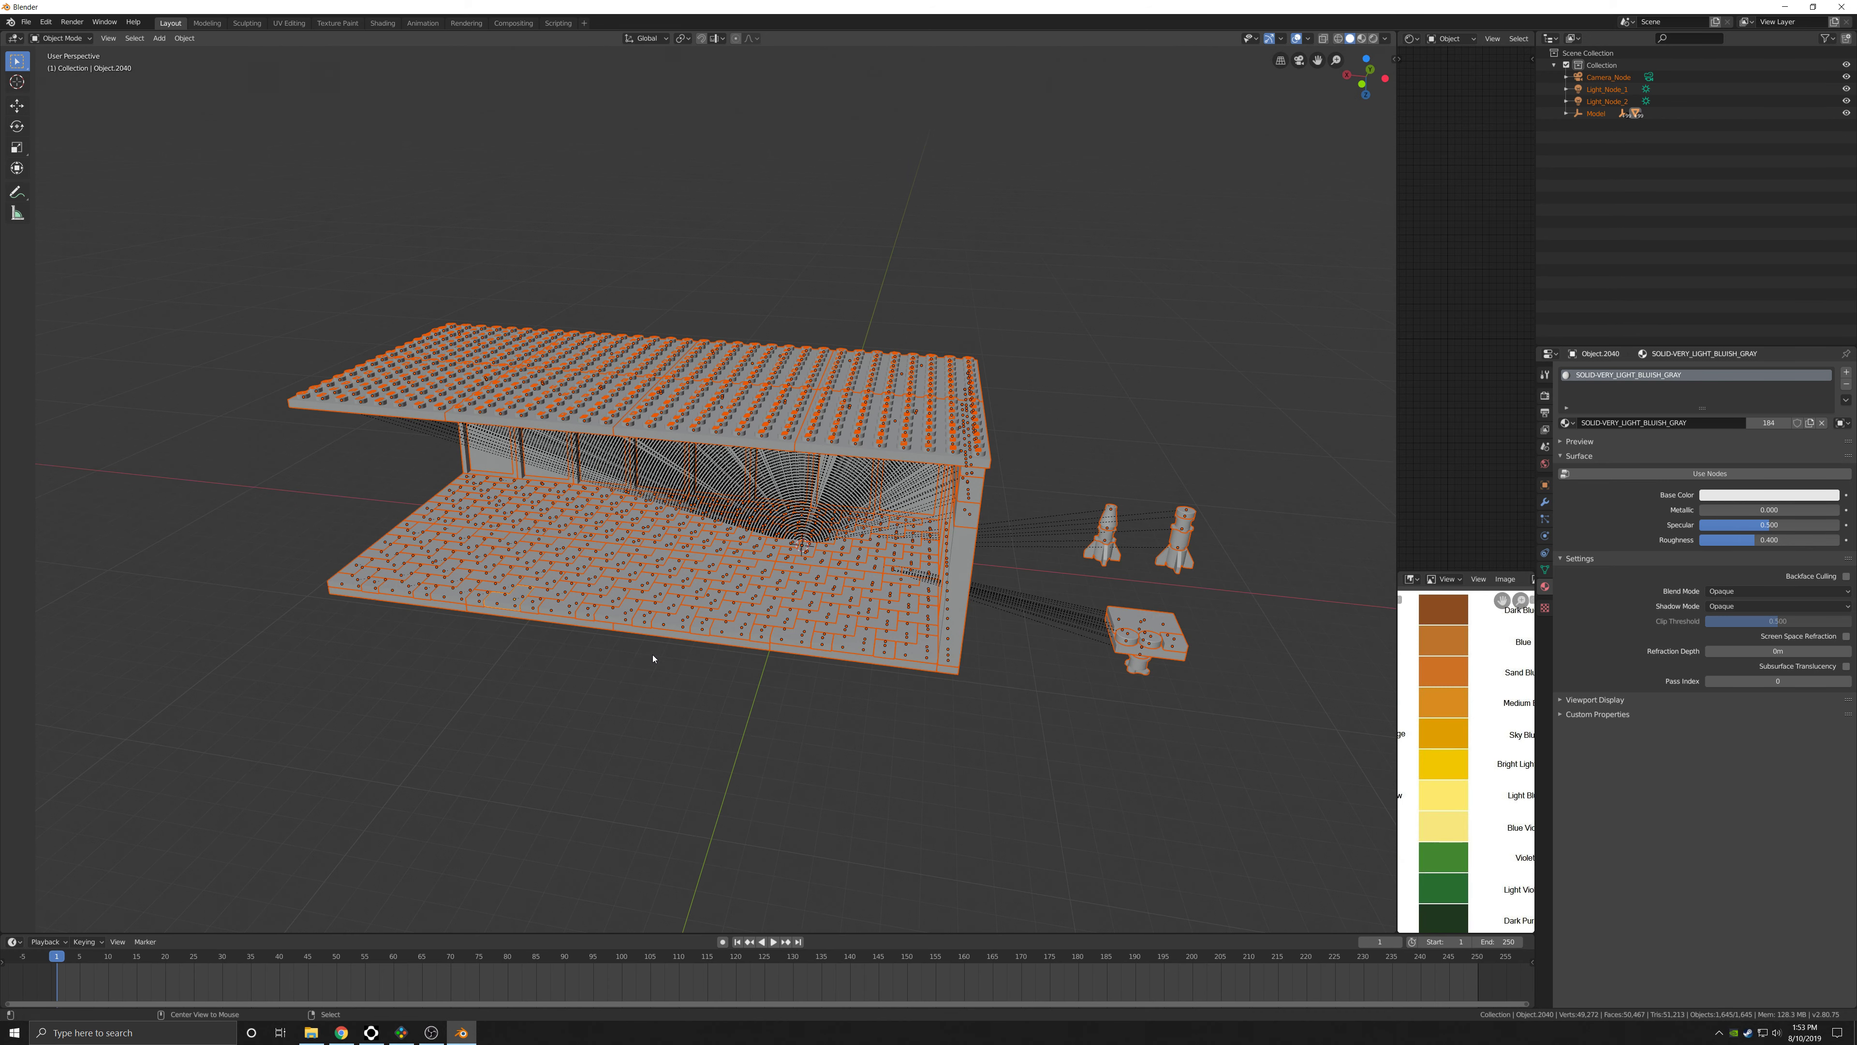
pyautogui.hotkey('alt', 'p')
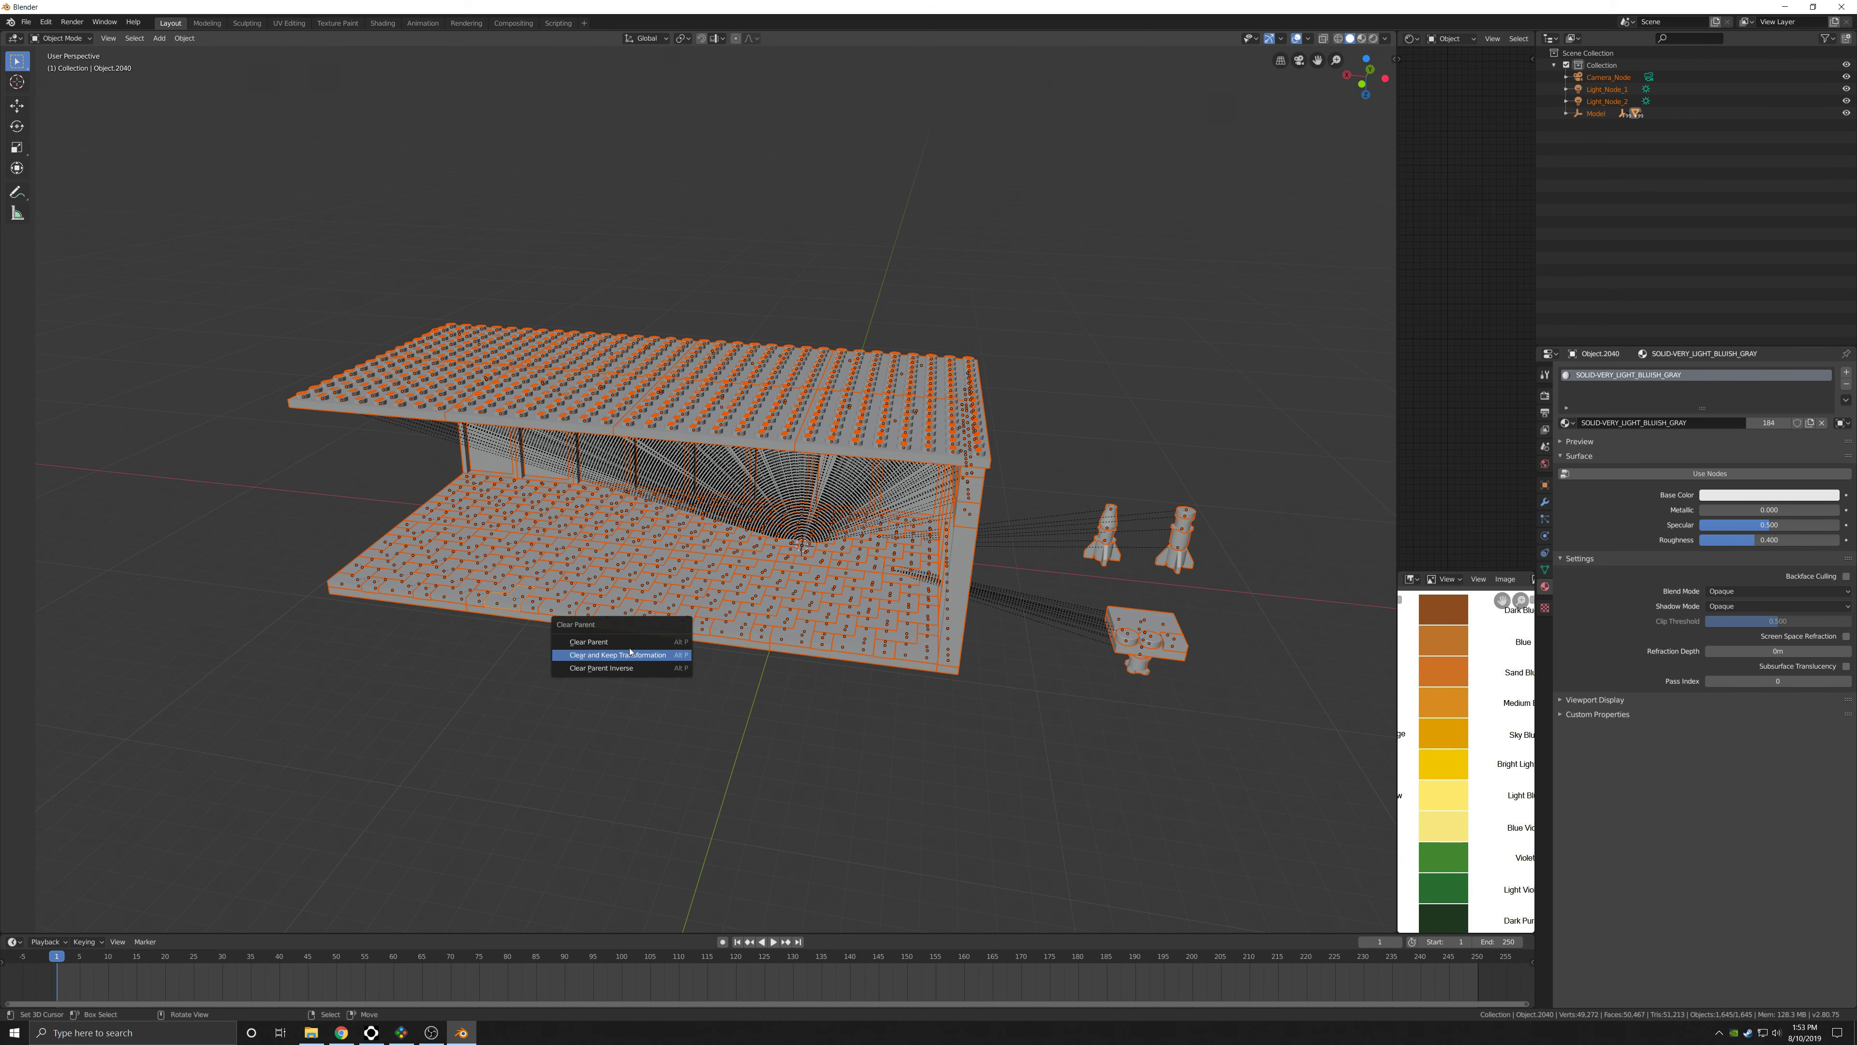
pyautogui.click(661, 656)
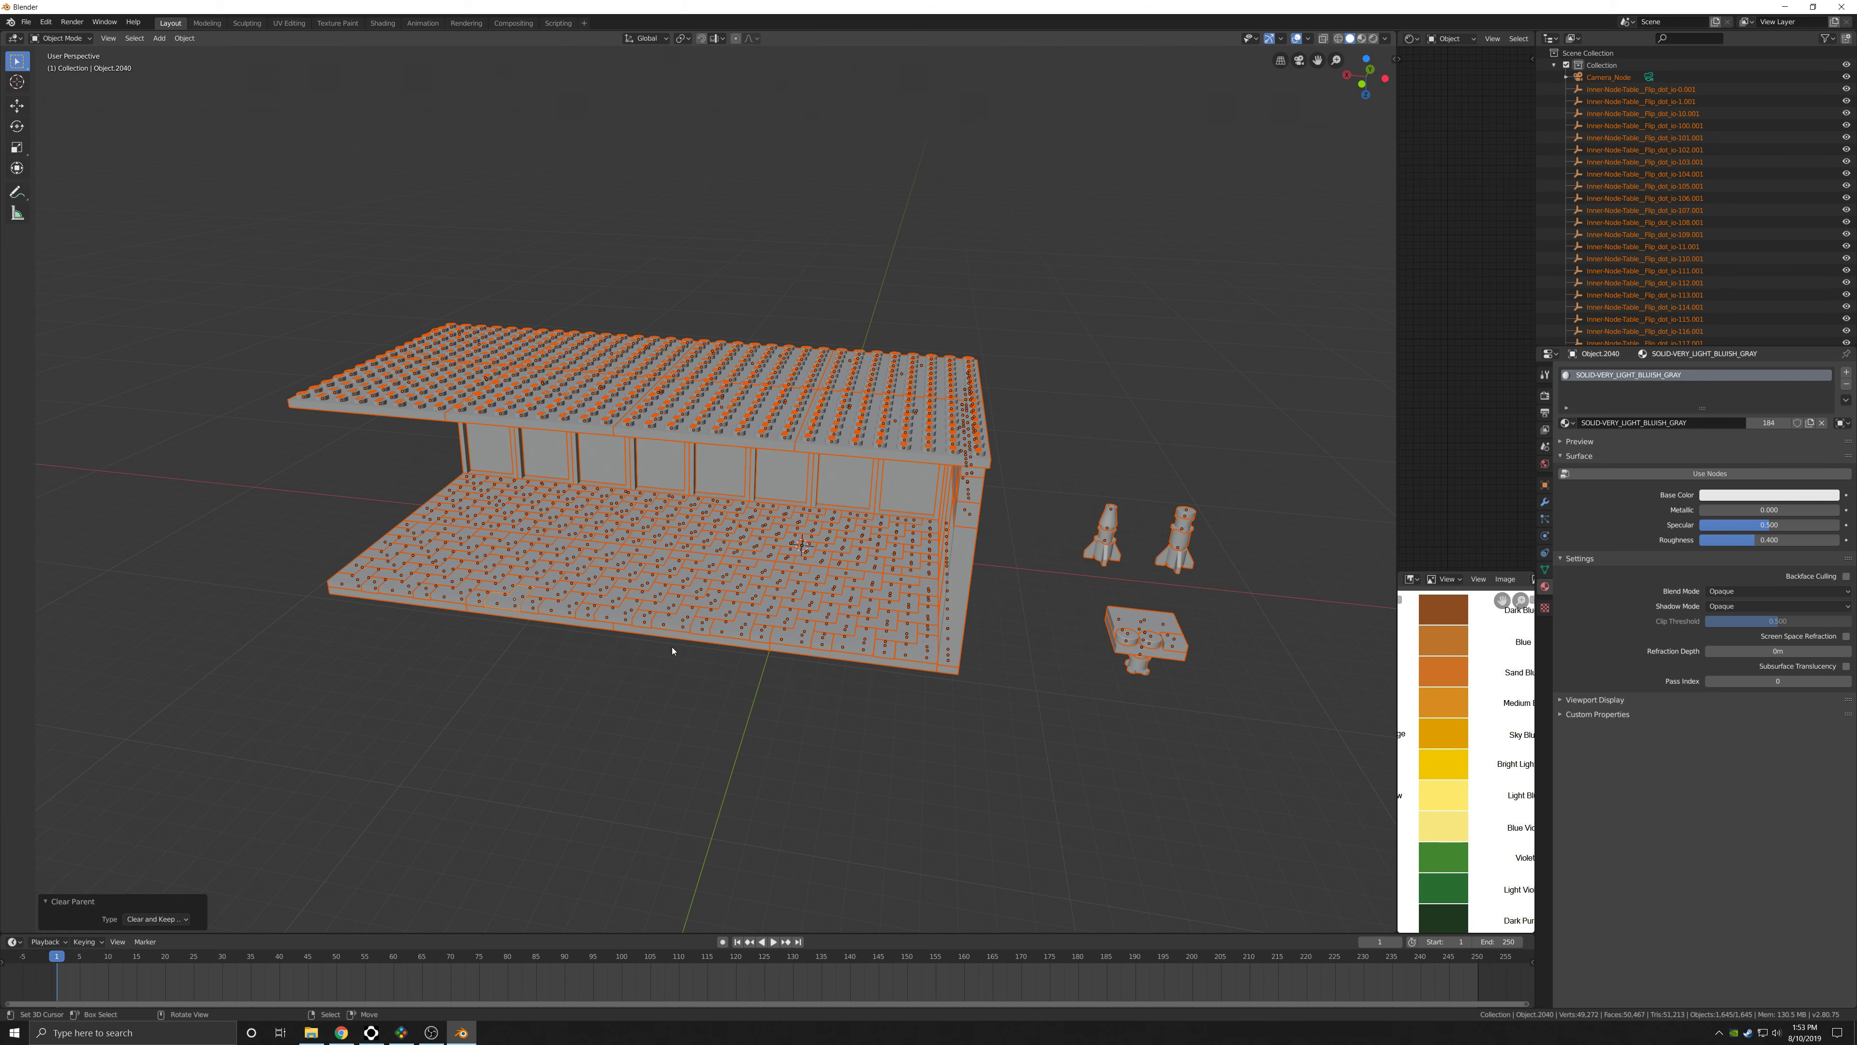
# Make the light bluish gray baseplate at the building's front corner the active object, and join all selected parts into it.
pyautogui.moveTo(673, 650); pyautogui.dragTo(673, 656, button='middle')
pyautogui.keyDown('shift'); pyautogui.rightClick(369, 668); pyautogui.keyUp('shift')
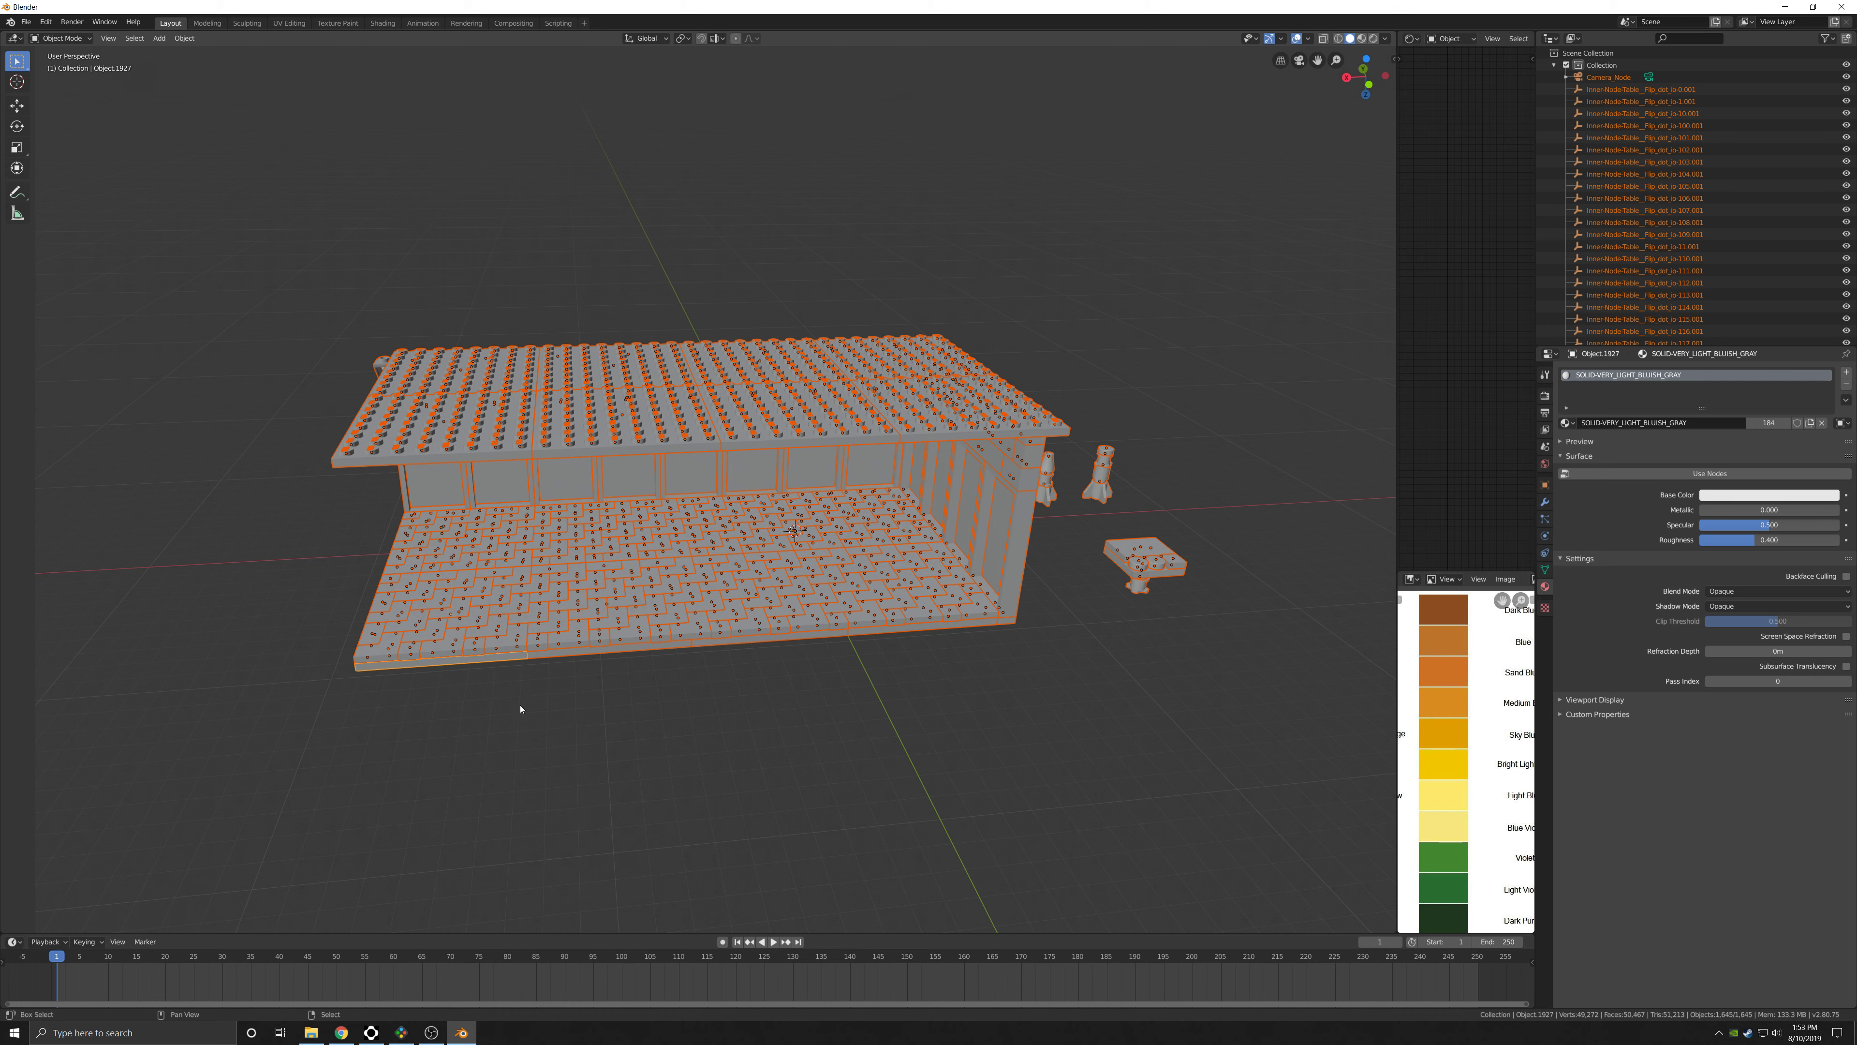
pyautogui.keyDown('shift'); pyautogui.moveTo(588, 705); pyautogui.dragTo(638, 721, button='middle'); pyautogui.keyUp('shift')
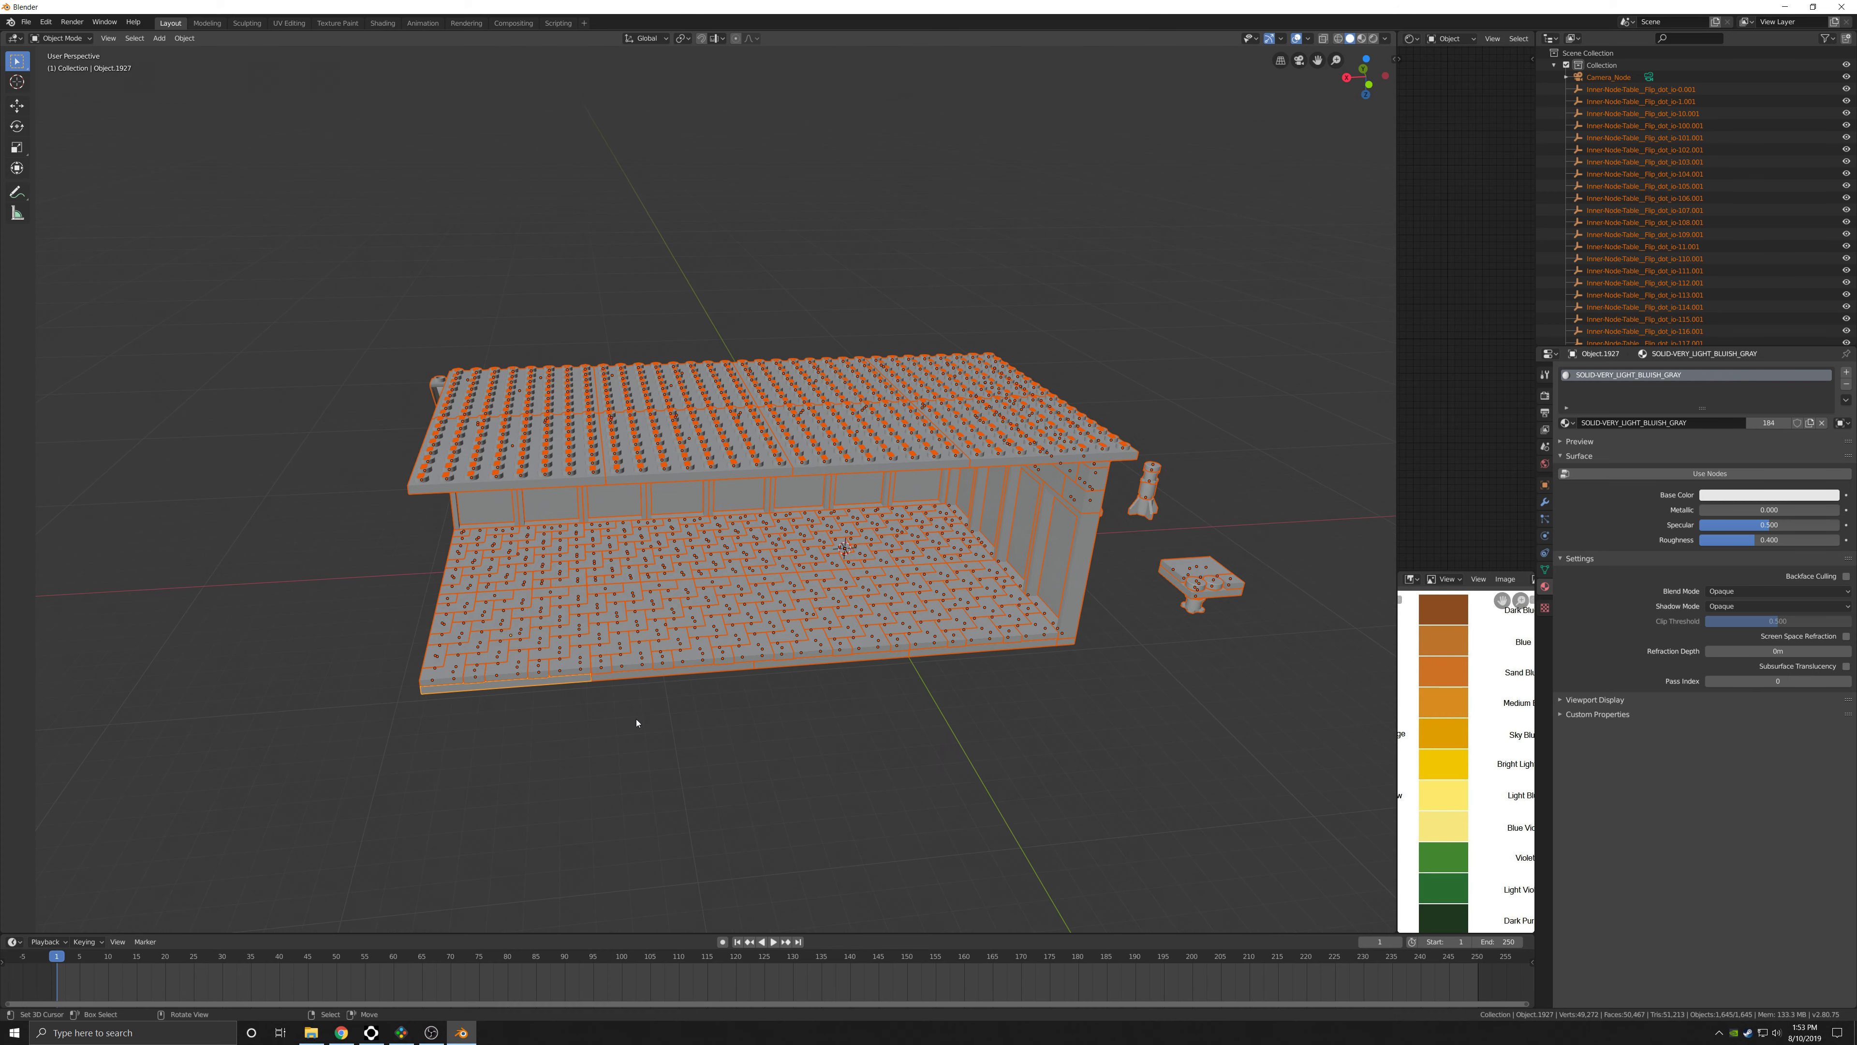
pyautogui.hotkey('ctrl', 'j')
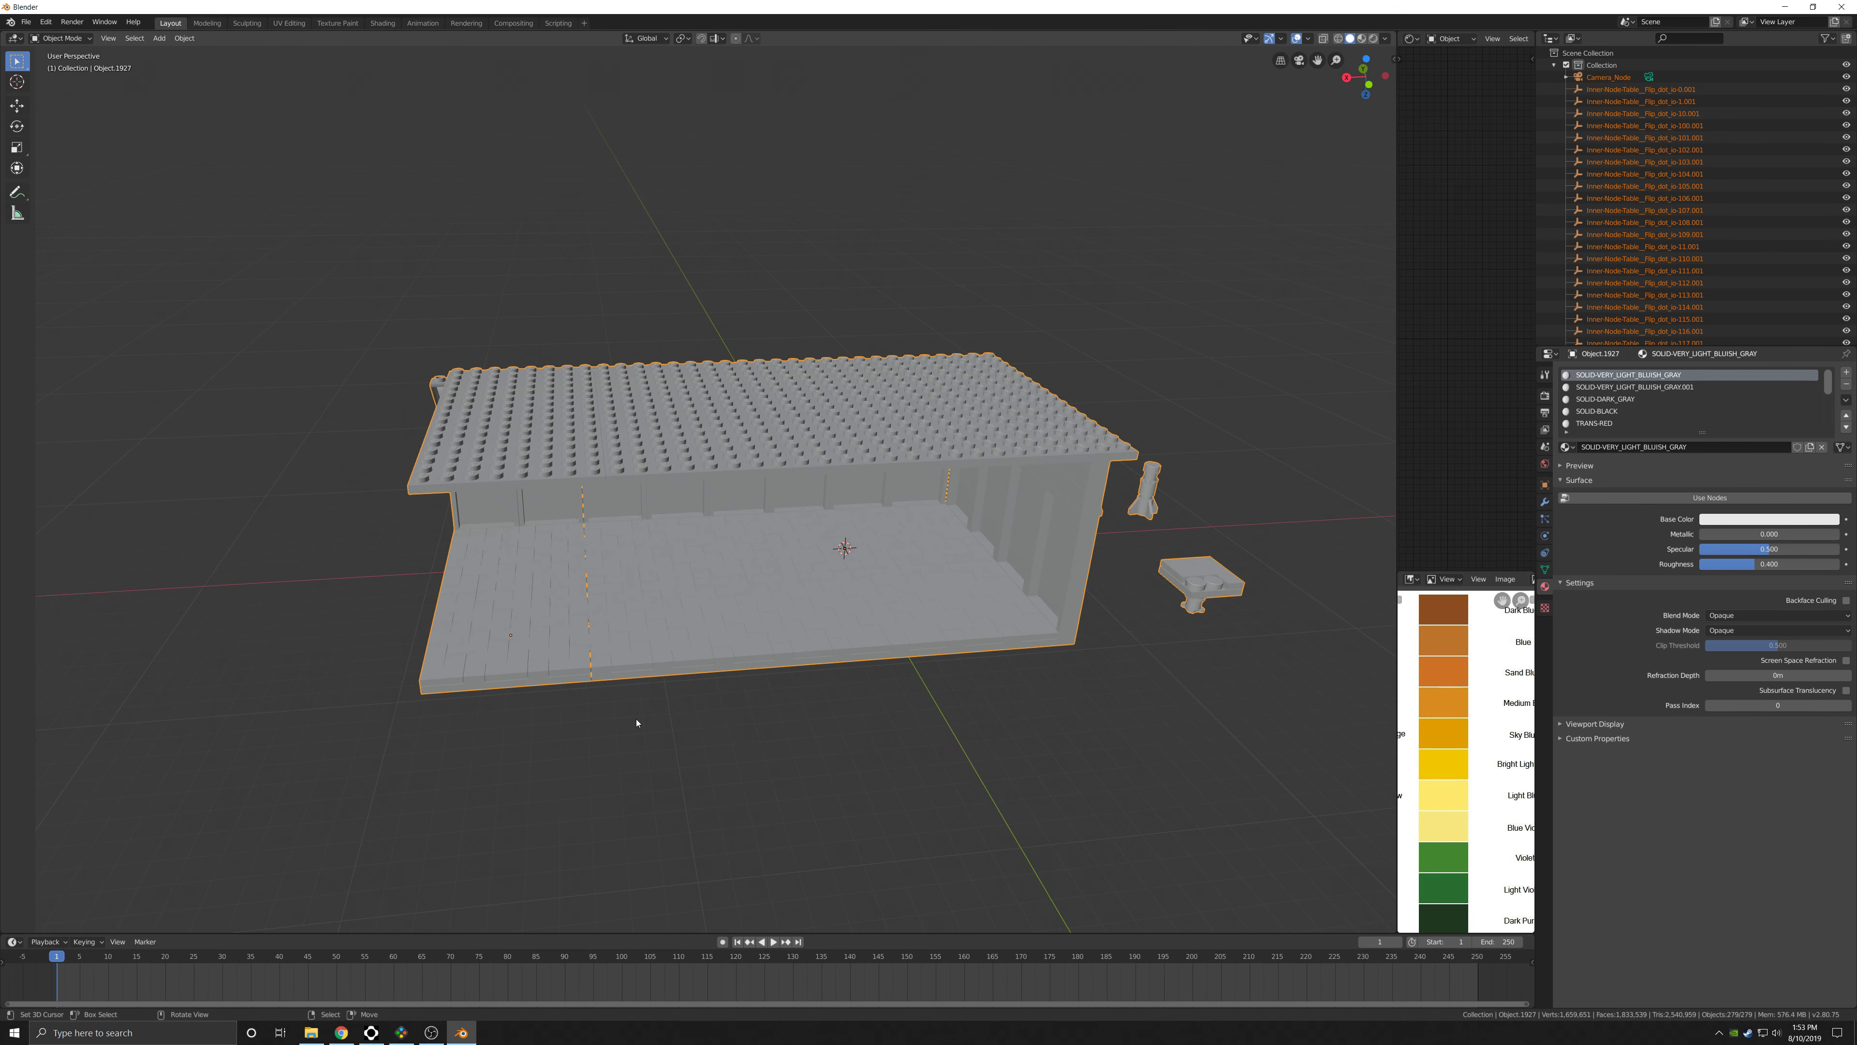
pyautogui.moveTo(638, 721); pyautogui.dragTo(734, 569, button='middle')
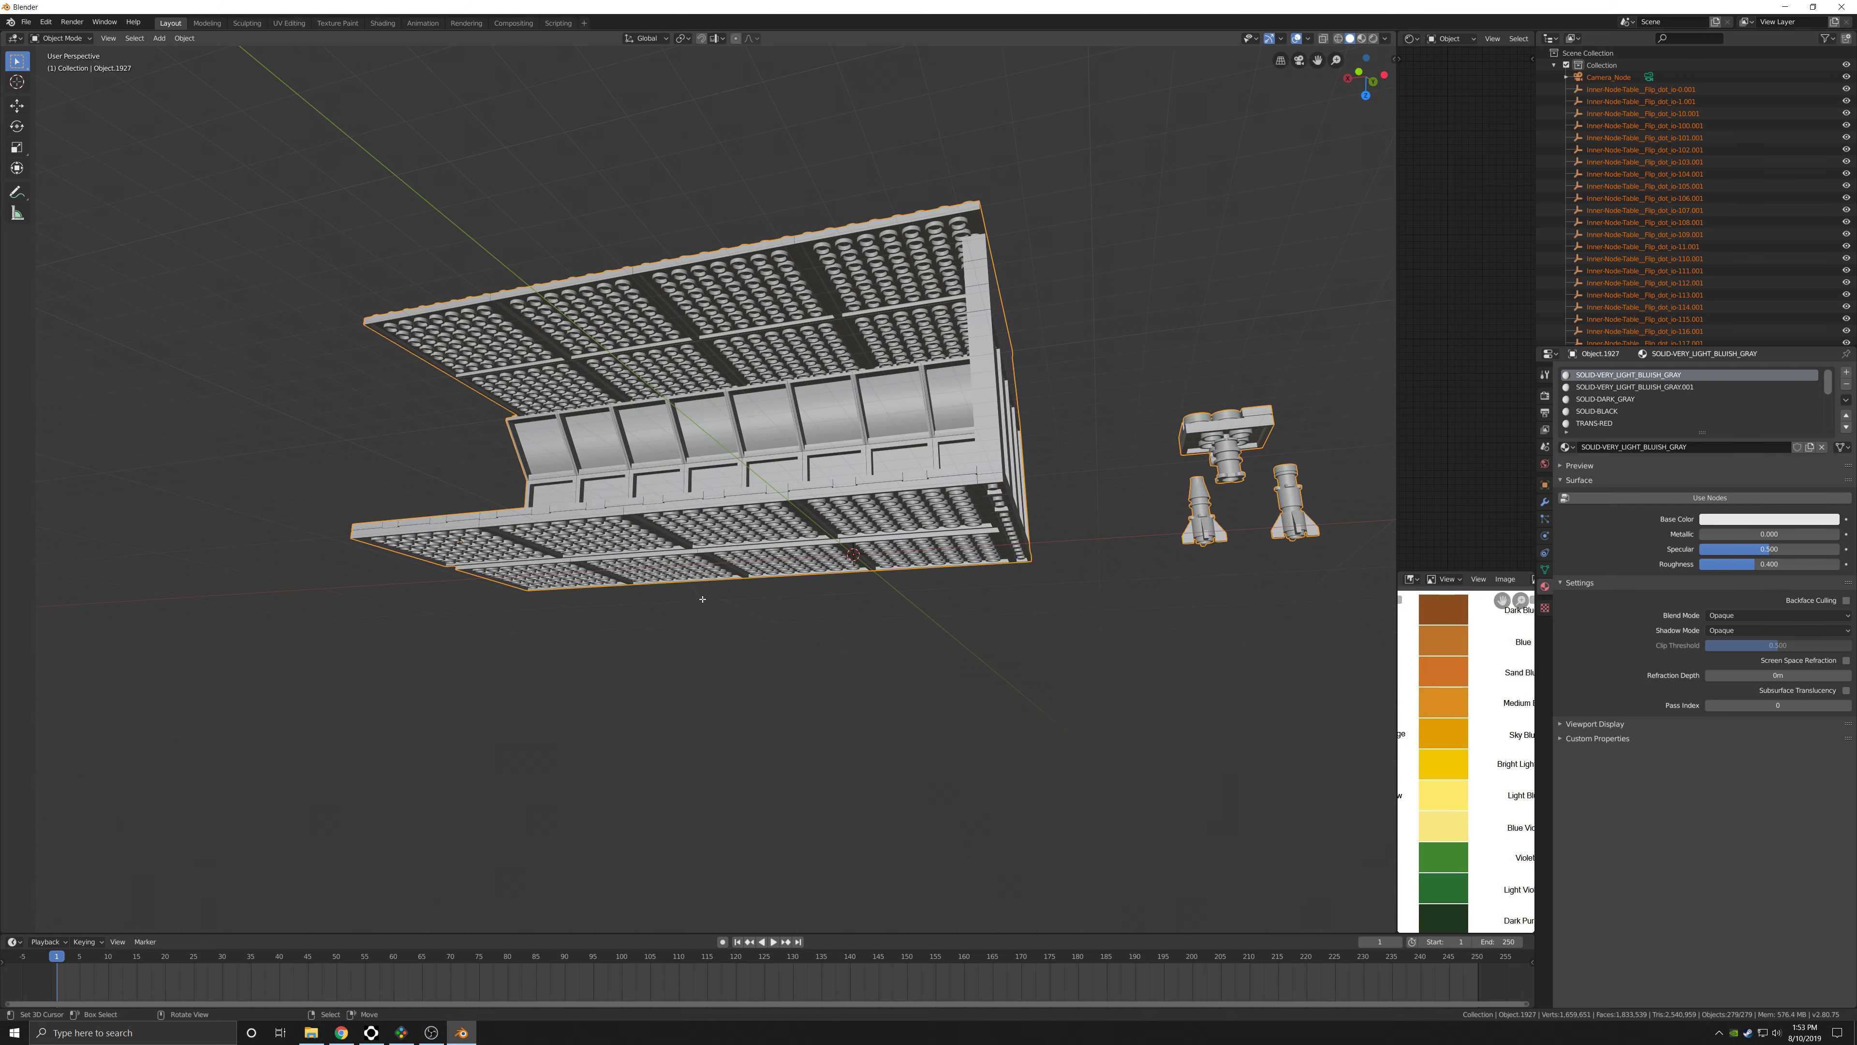
# Open the joined model's mesh in Edit Mode and deselect all of its geometry.
pyautogui.press('Tab')
pyautogui.moveTo(686, 589); pyautogui.dragTo(718, 635, button='middle')
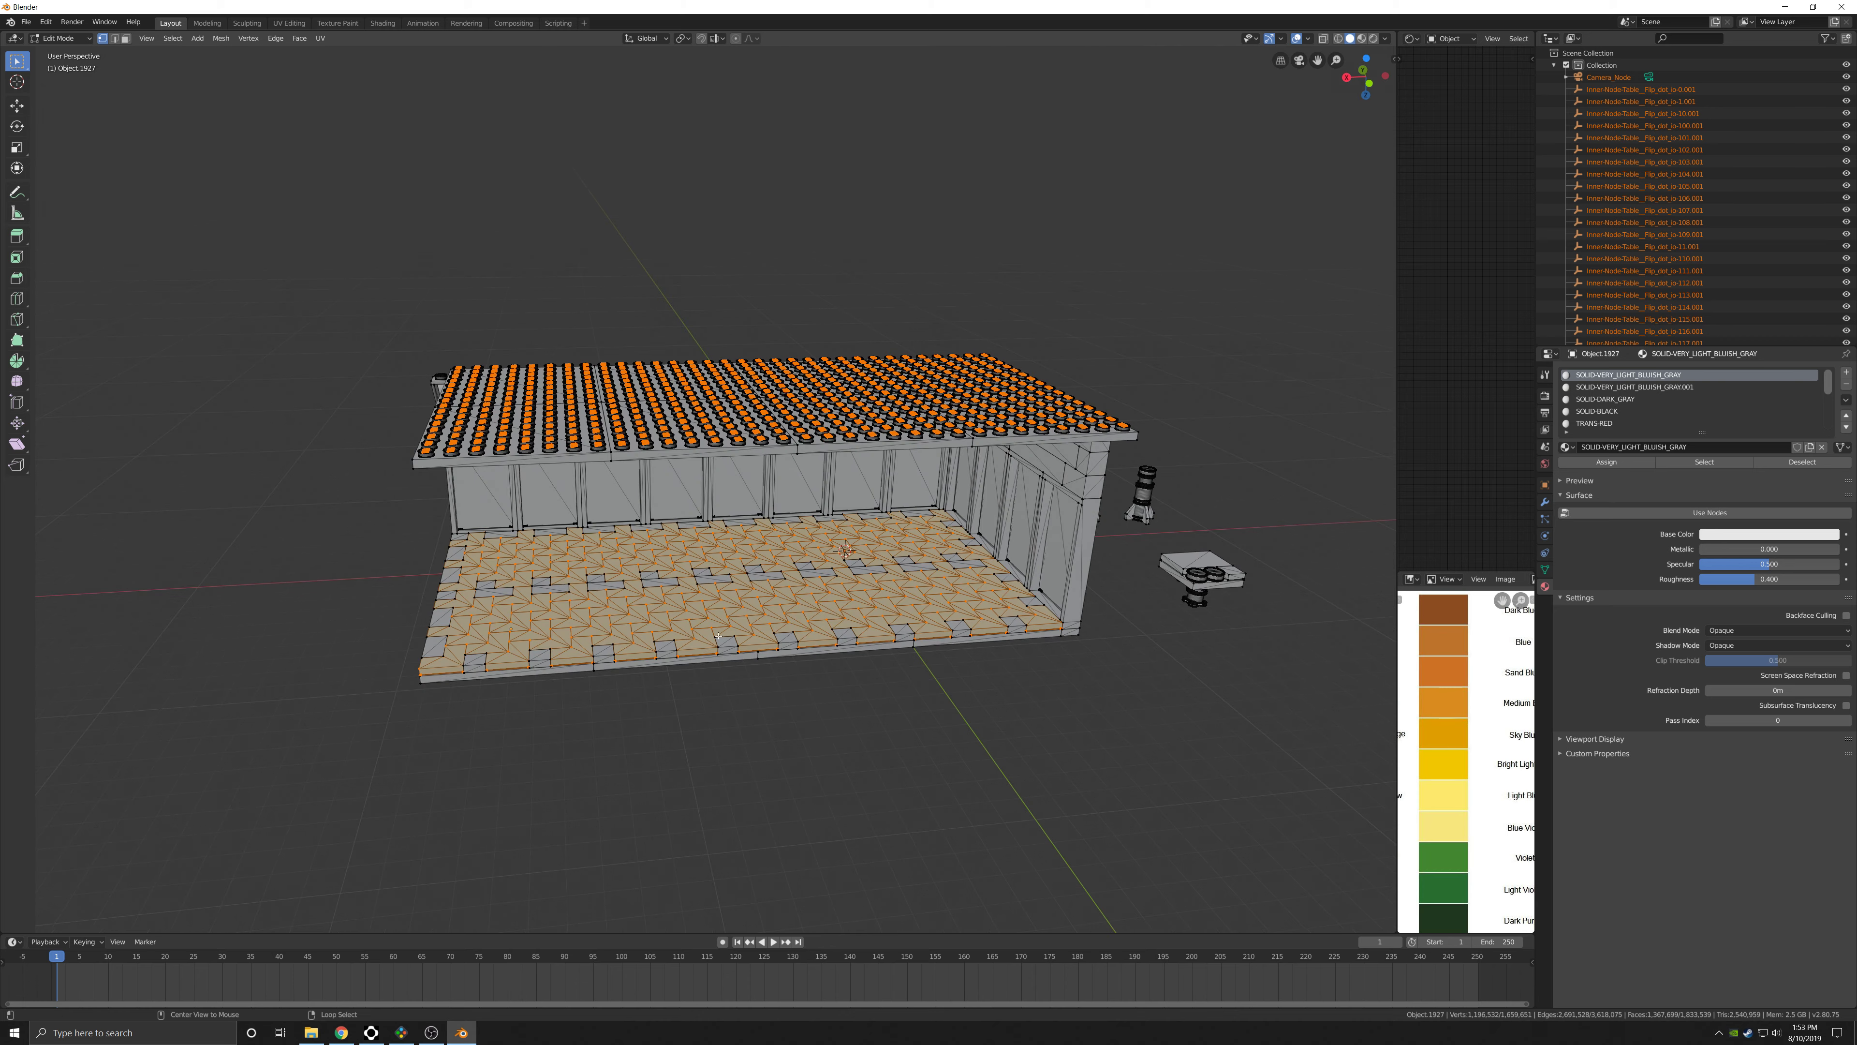
pyautogui.hotkey('alt', 'a')
pyautogui.keyDown('shift'); pyautogui.moveTo(493, 569); pyautogui.dragTo(579, 580, button='middle'); pyautogui.keyUp('shift')
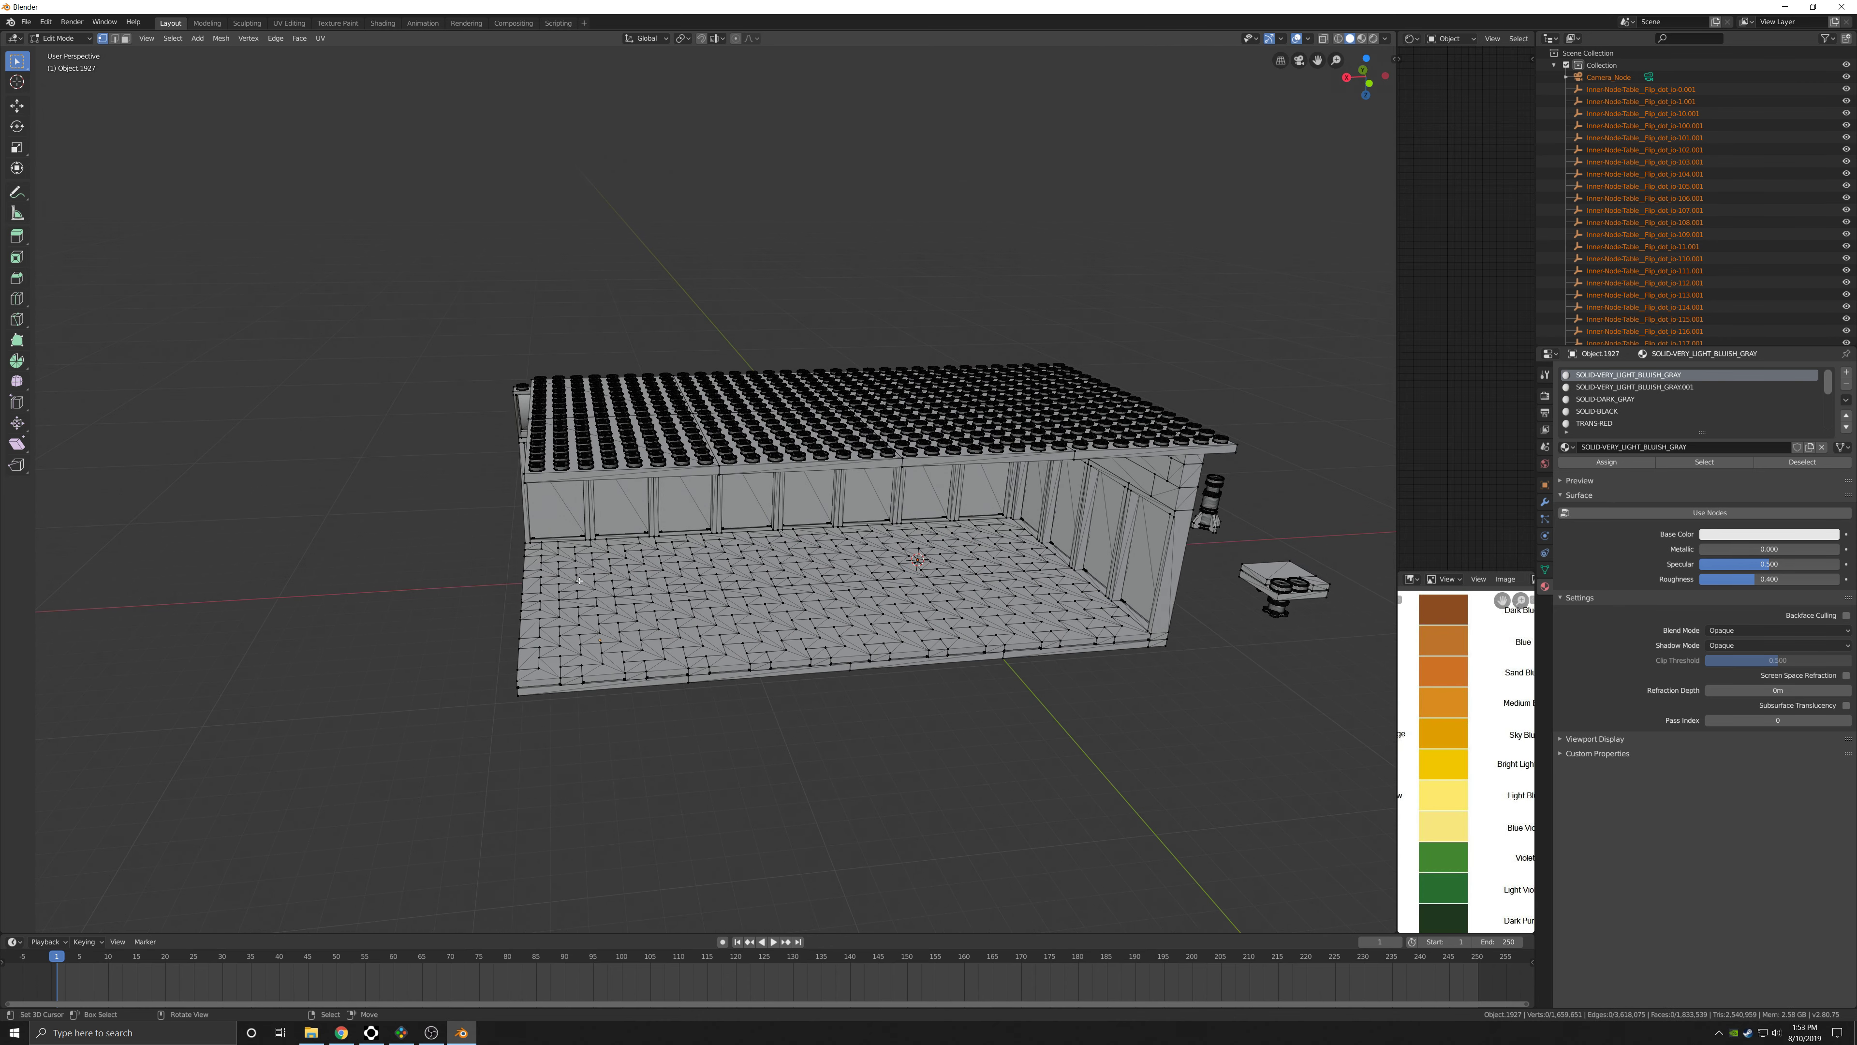
pyautogui.press('Tab')
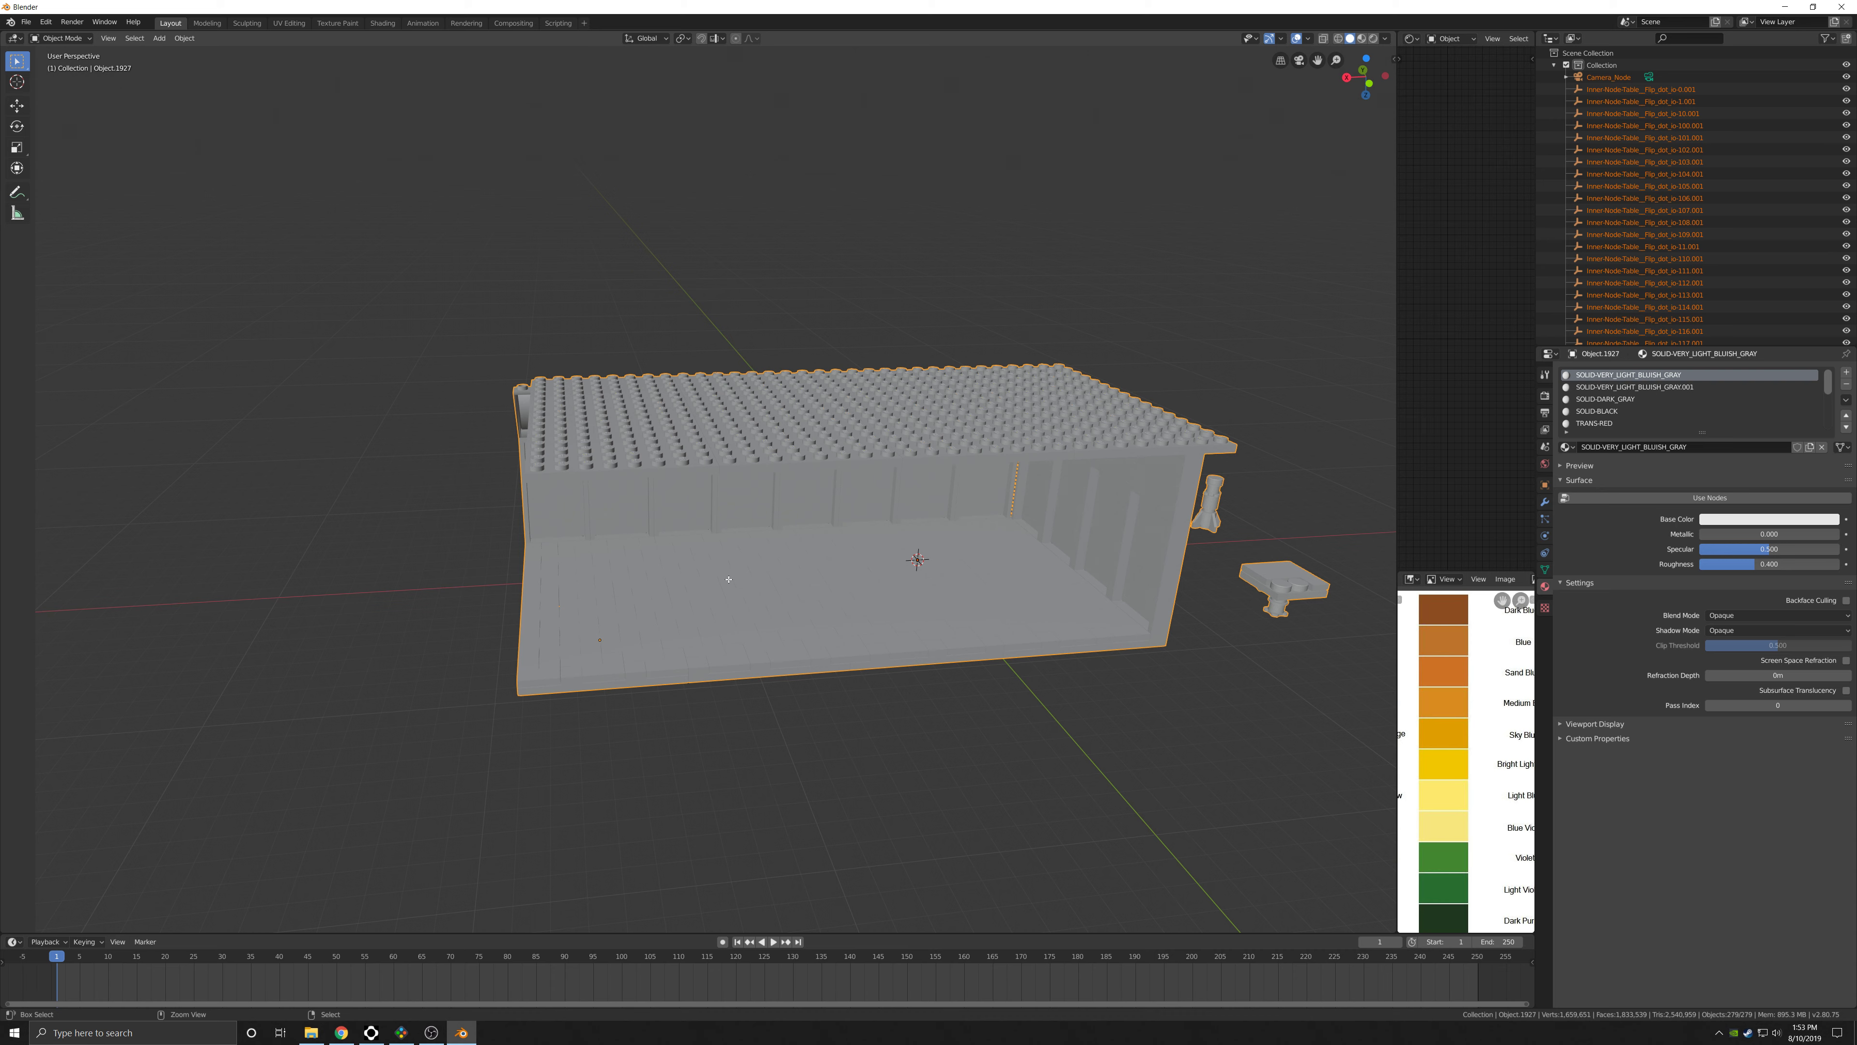
pyautogui.press('Tab')
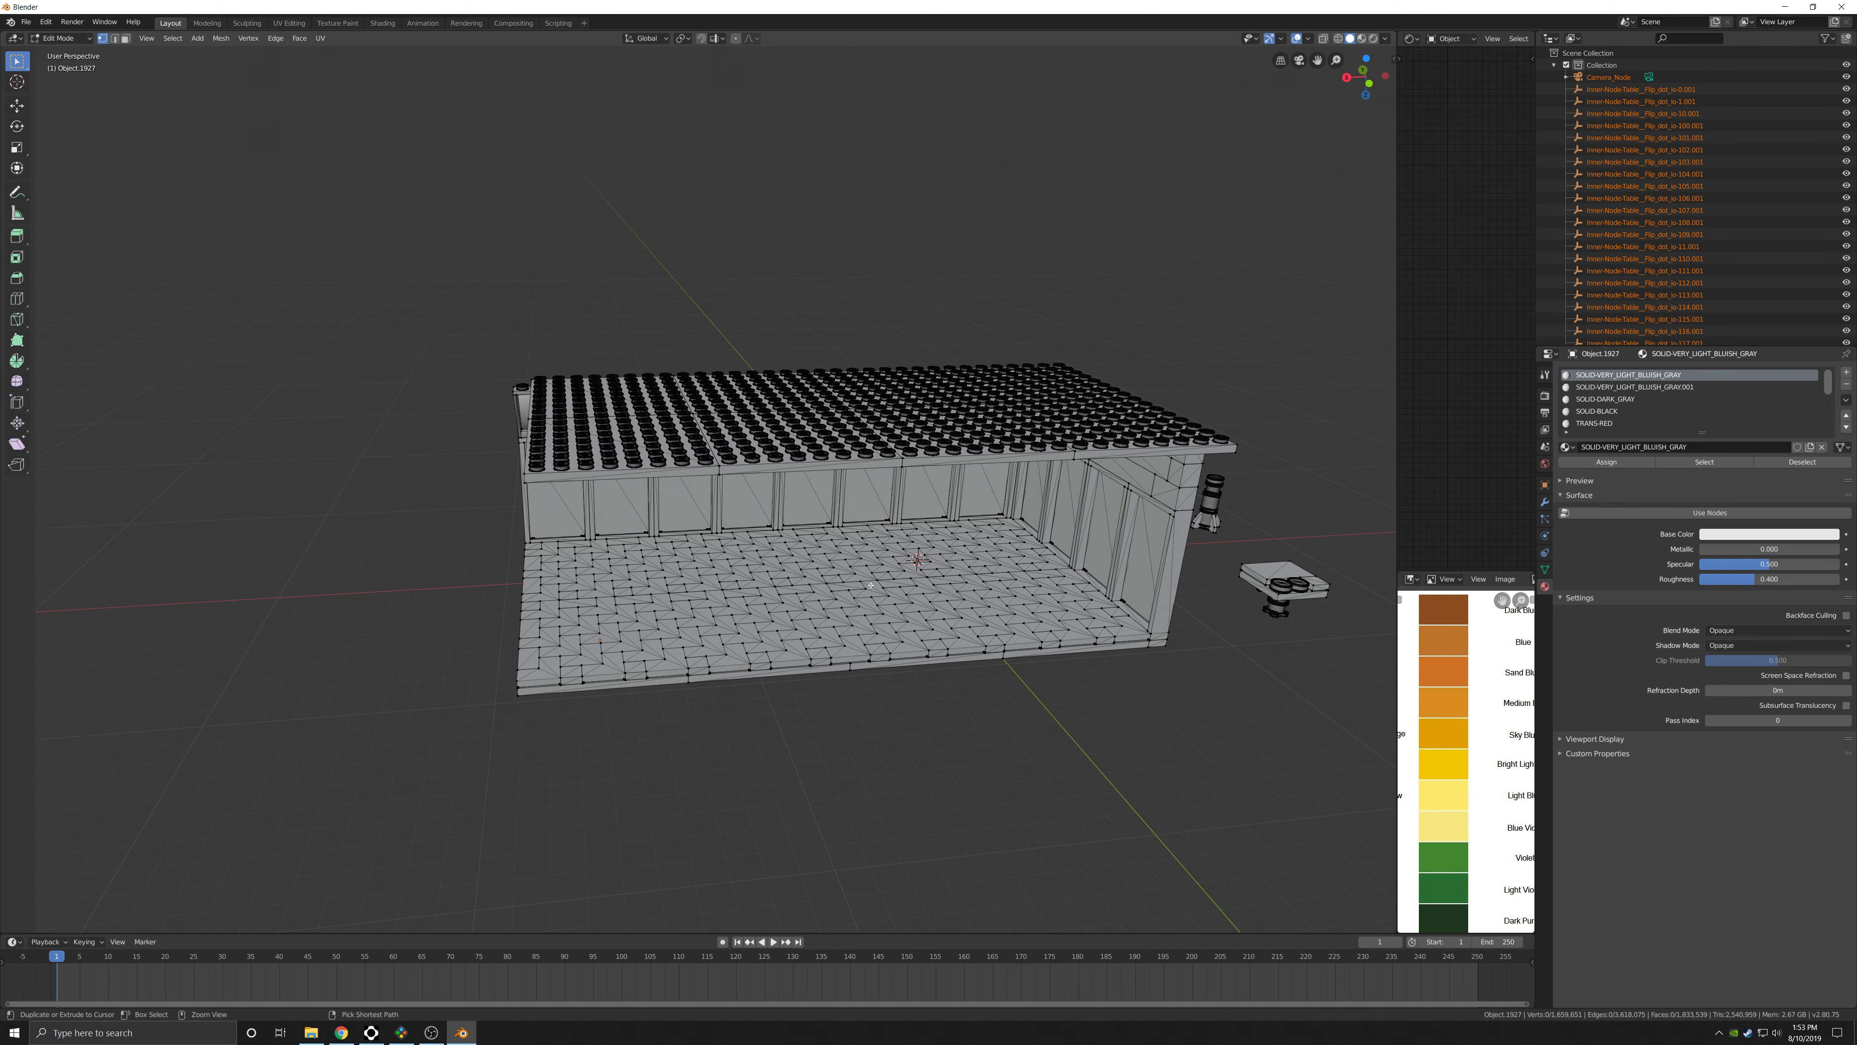
# Undo the deselection and the join, going back to the separate parts in Object Mode.
pyautogui.hotkey('ctrl', 'z')
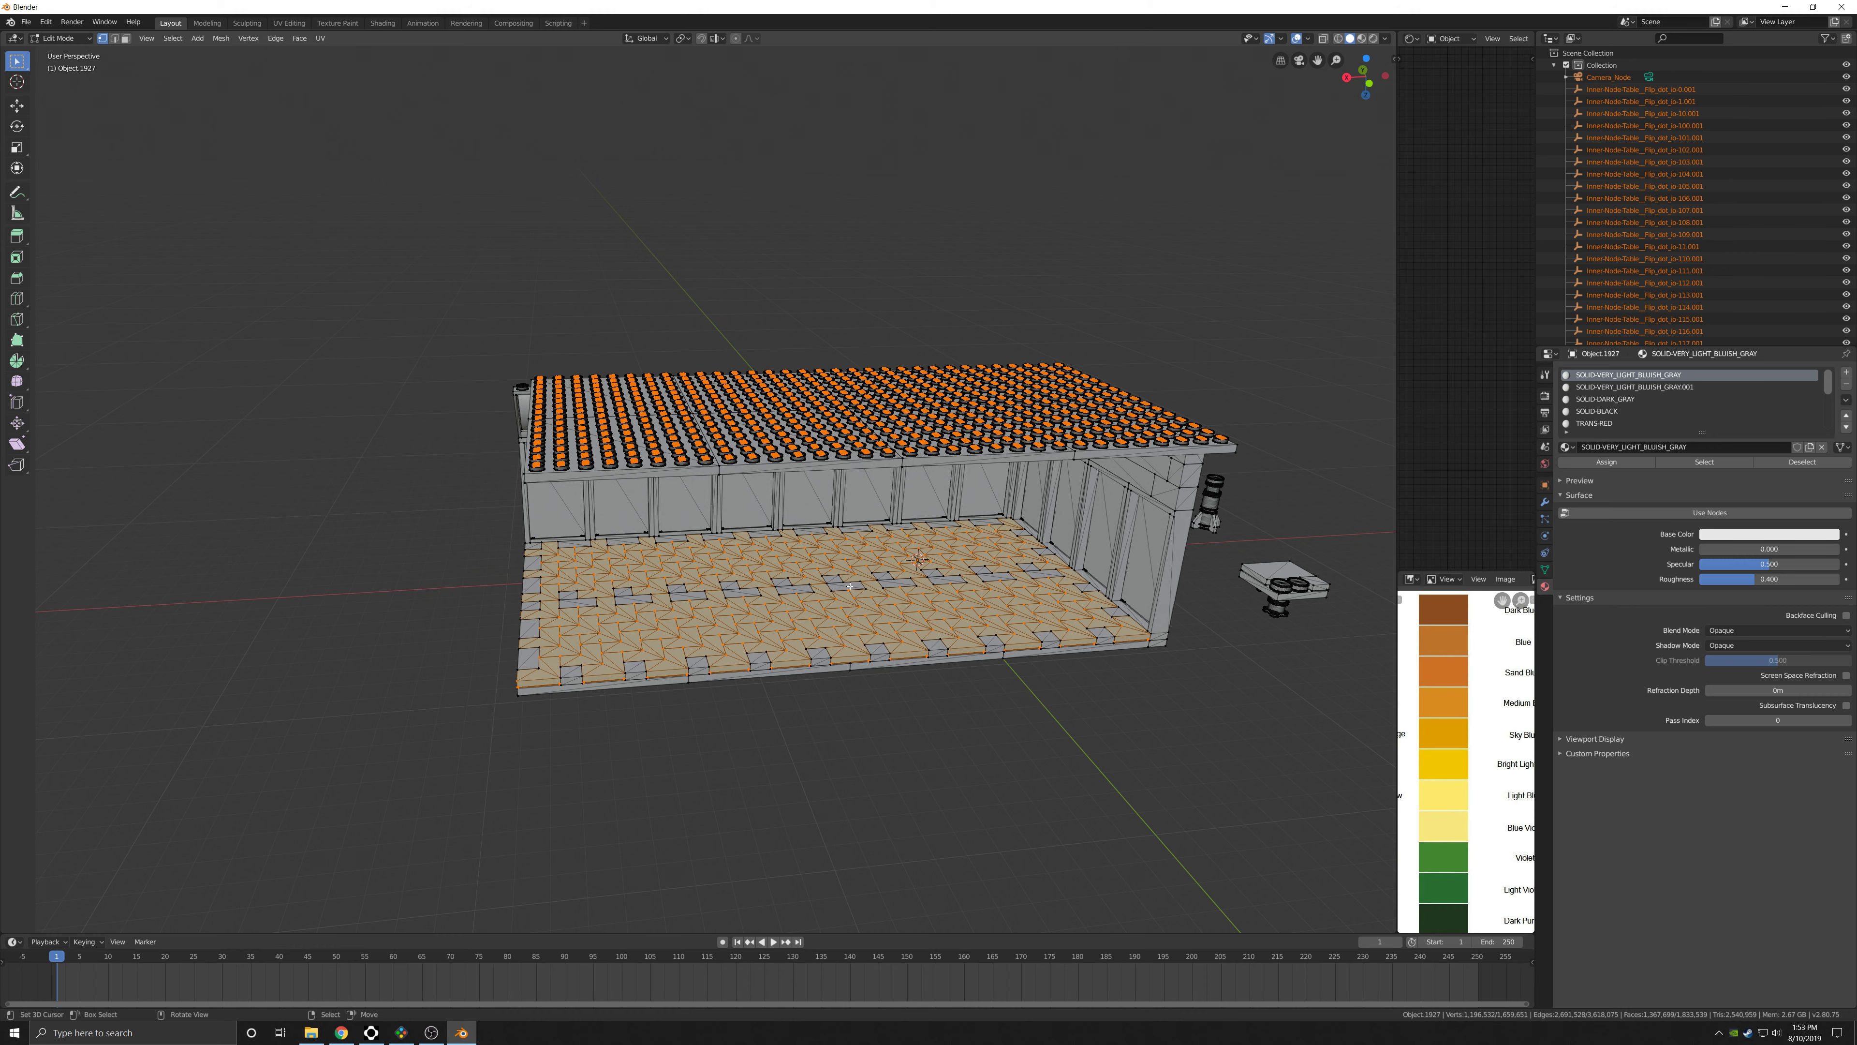
pyautogui.press('Tab')
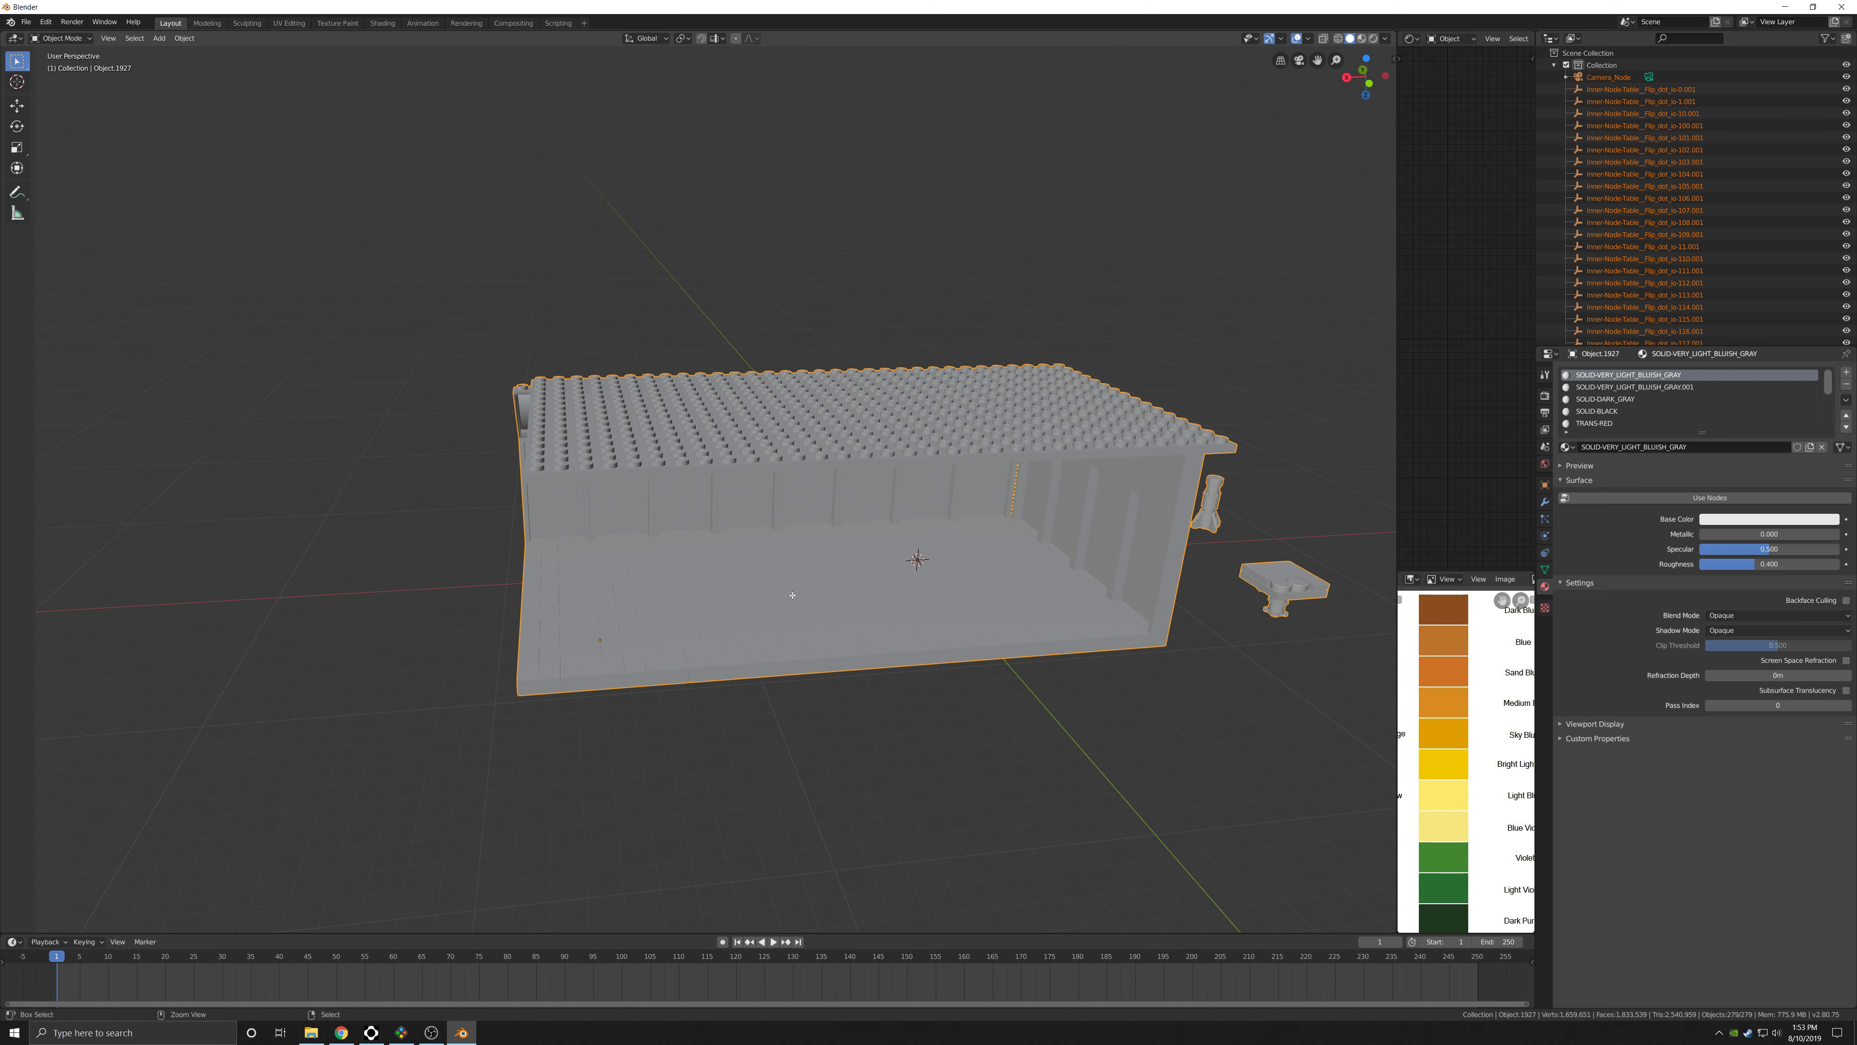
pyautogui.press('Tab')
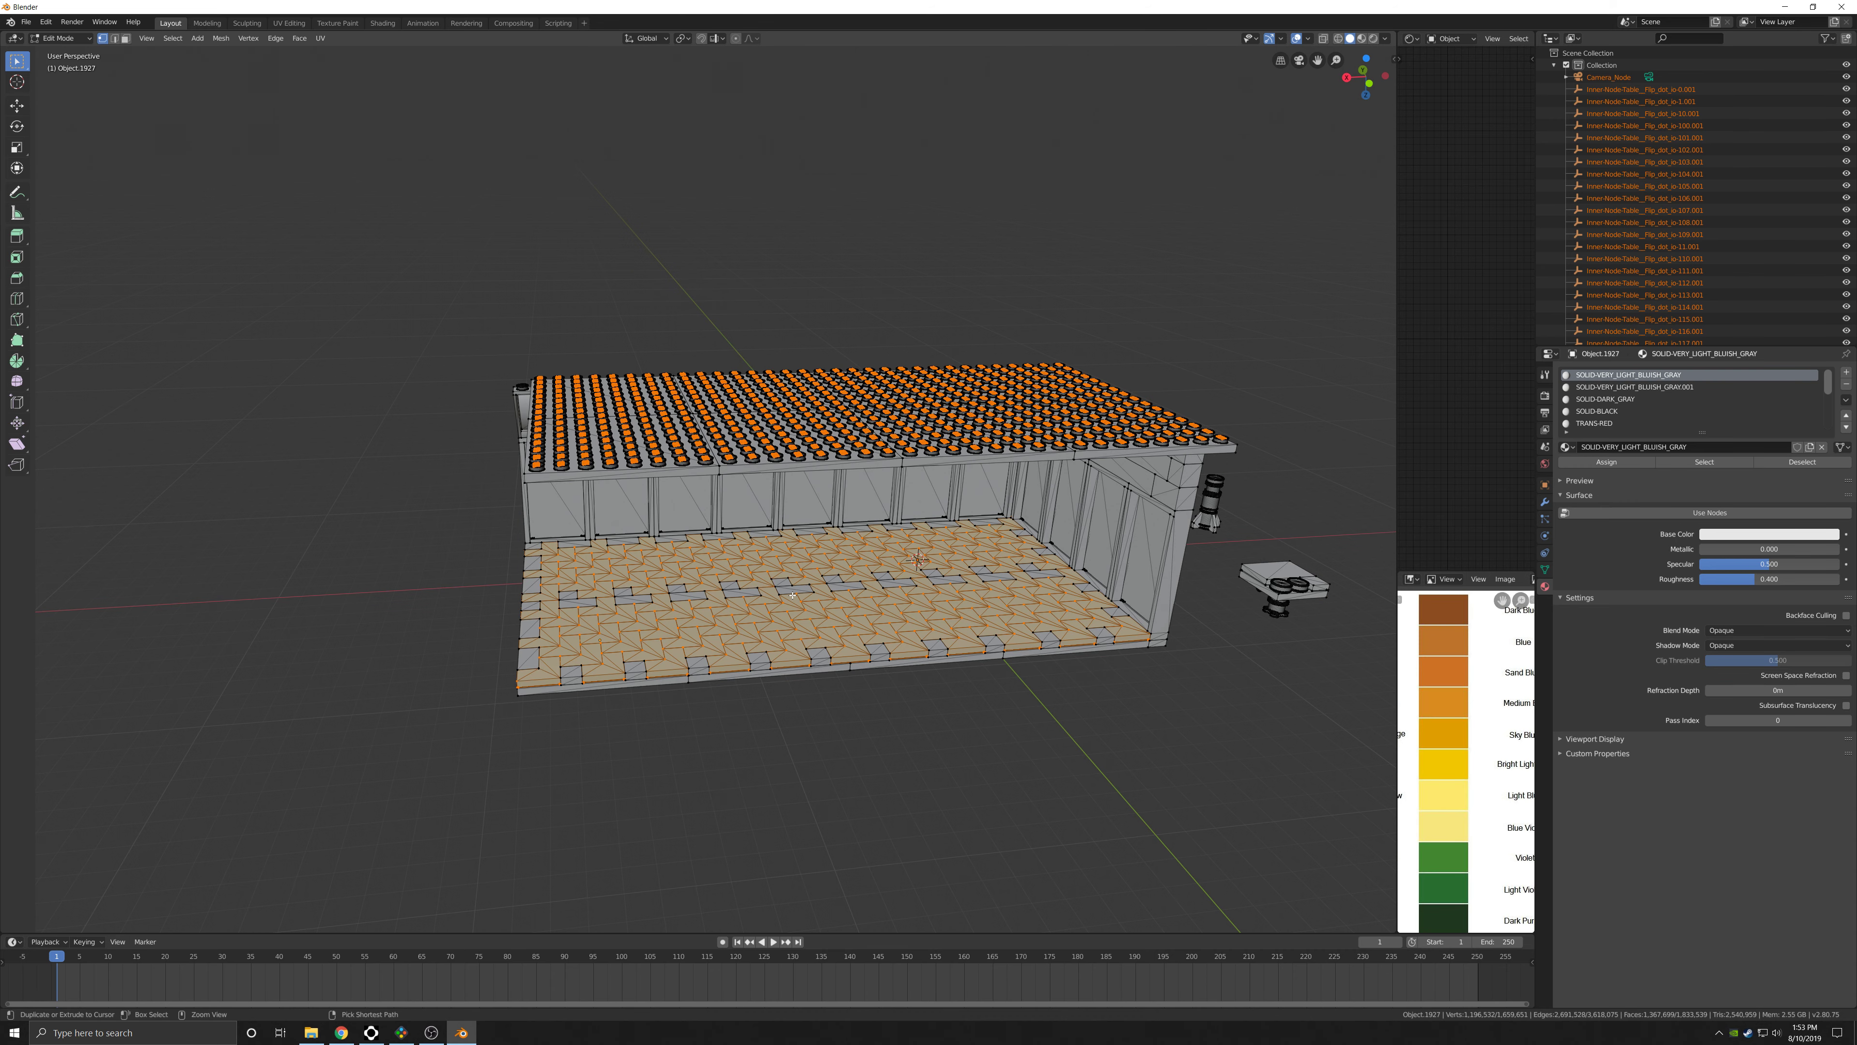
pyautogui.press('Tab')
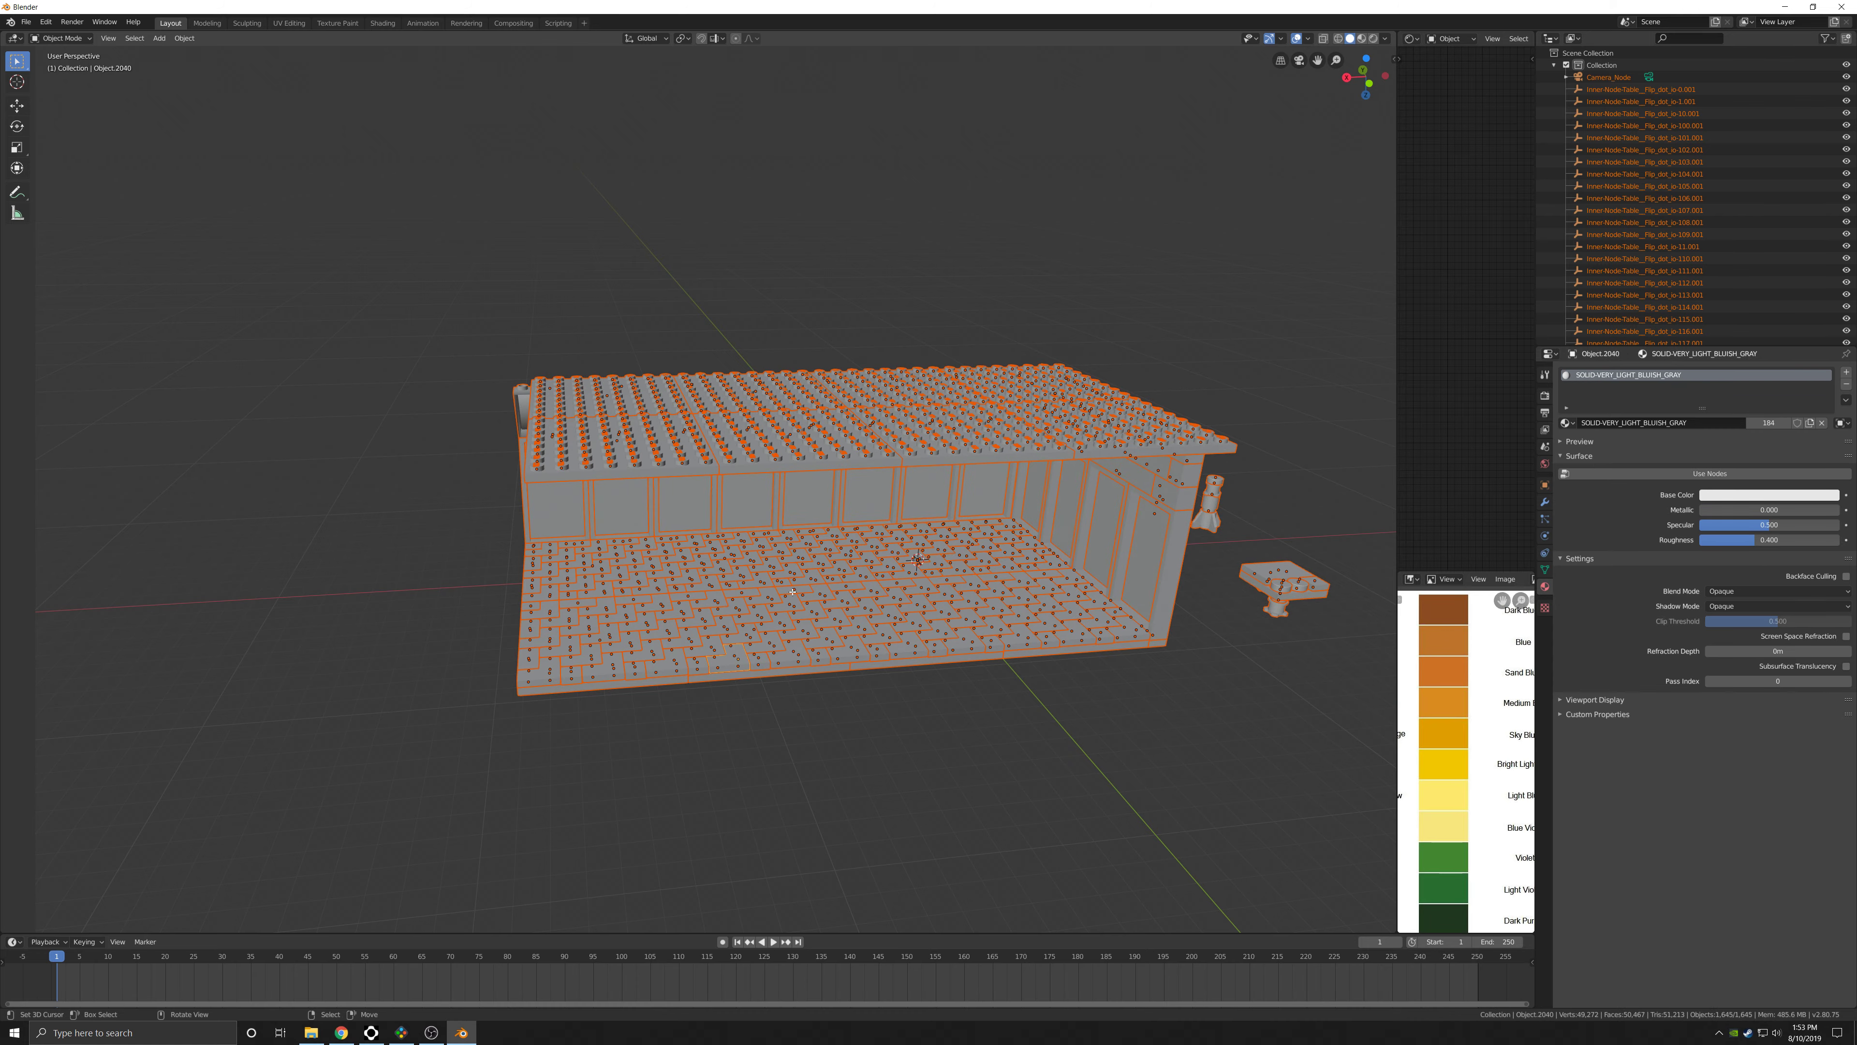
# Select the dark gray floor tile, extend the selection to all objects, and set the viewport shading to Wireframe.
pyautogui.moveTo(792, 591); pyautogui.dragTo(739, 613, button='middle')
pyautogui.click(718, 612)
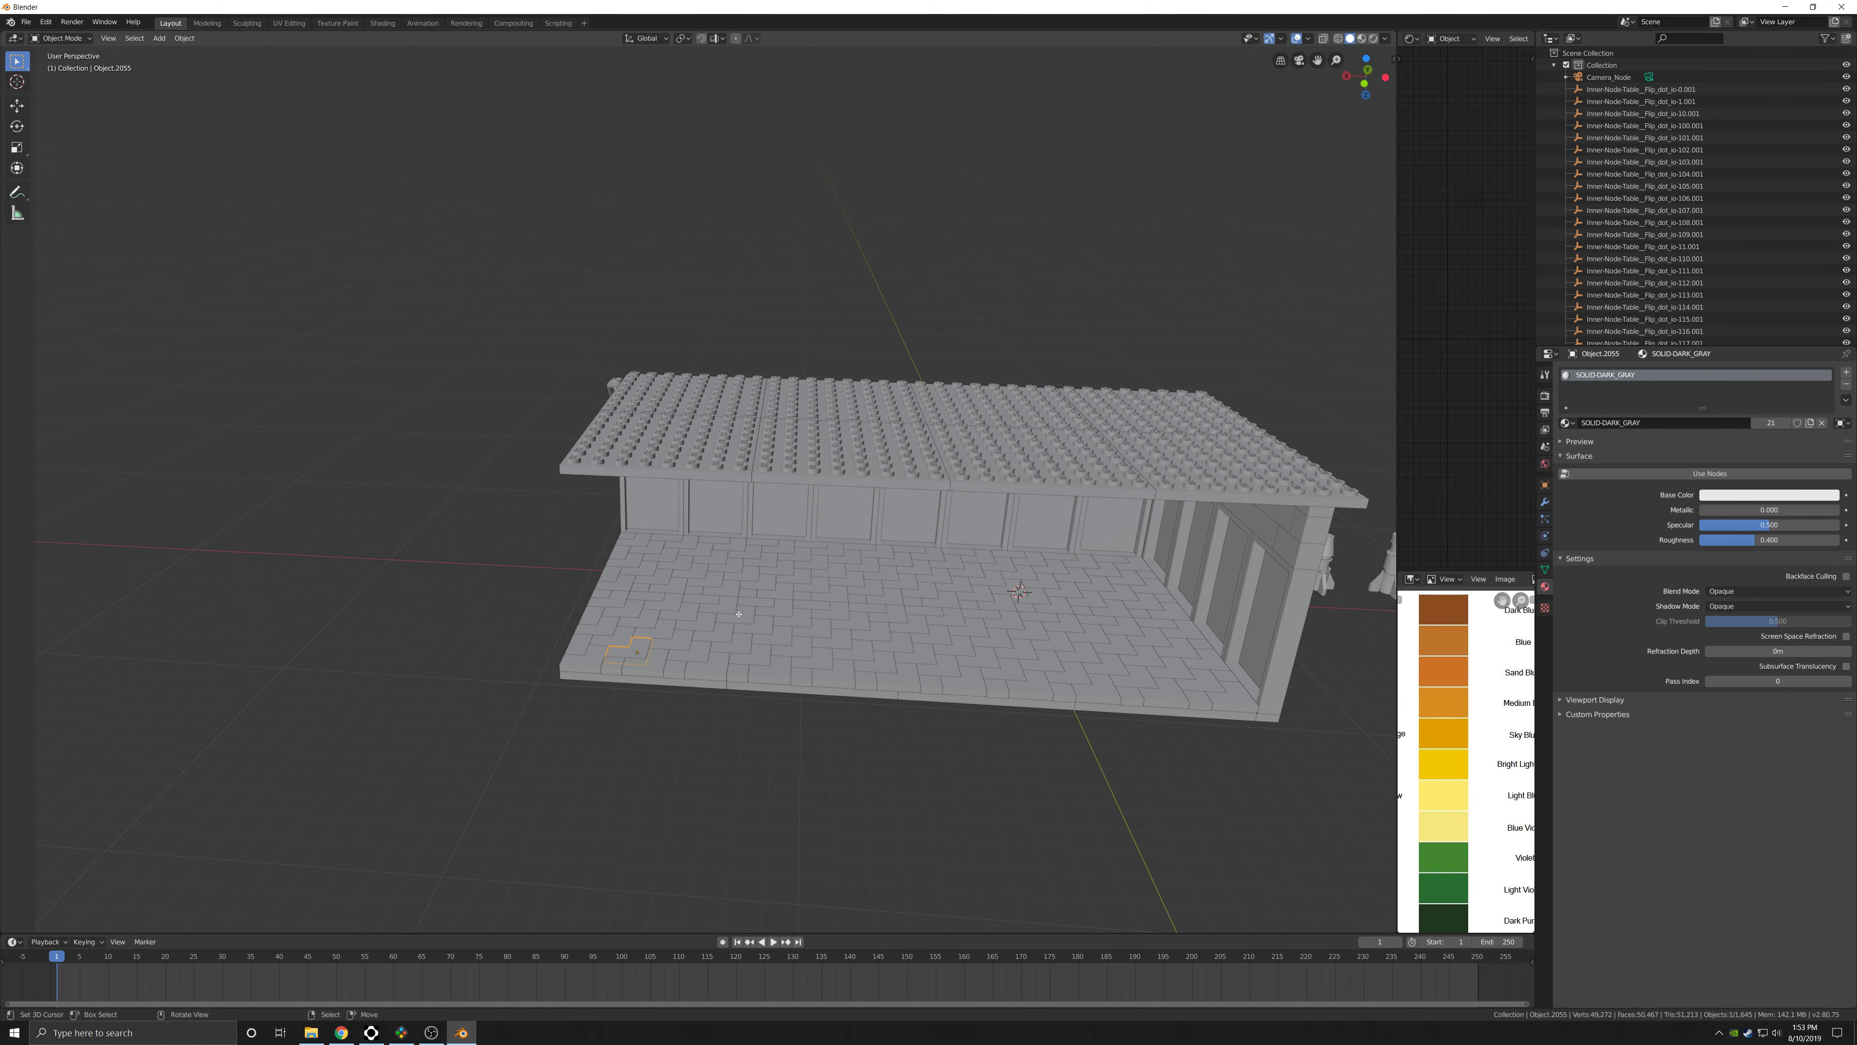
pyautogui.press('a')
pyautogui.scroll(-2, 696, 648)
pyautogui.press('z')
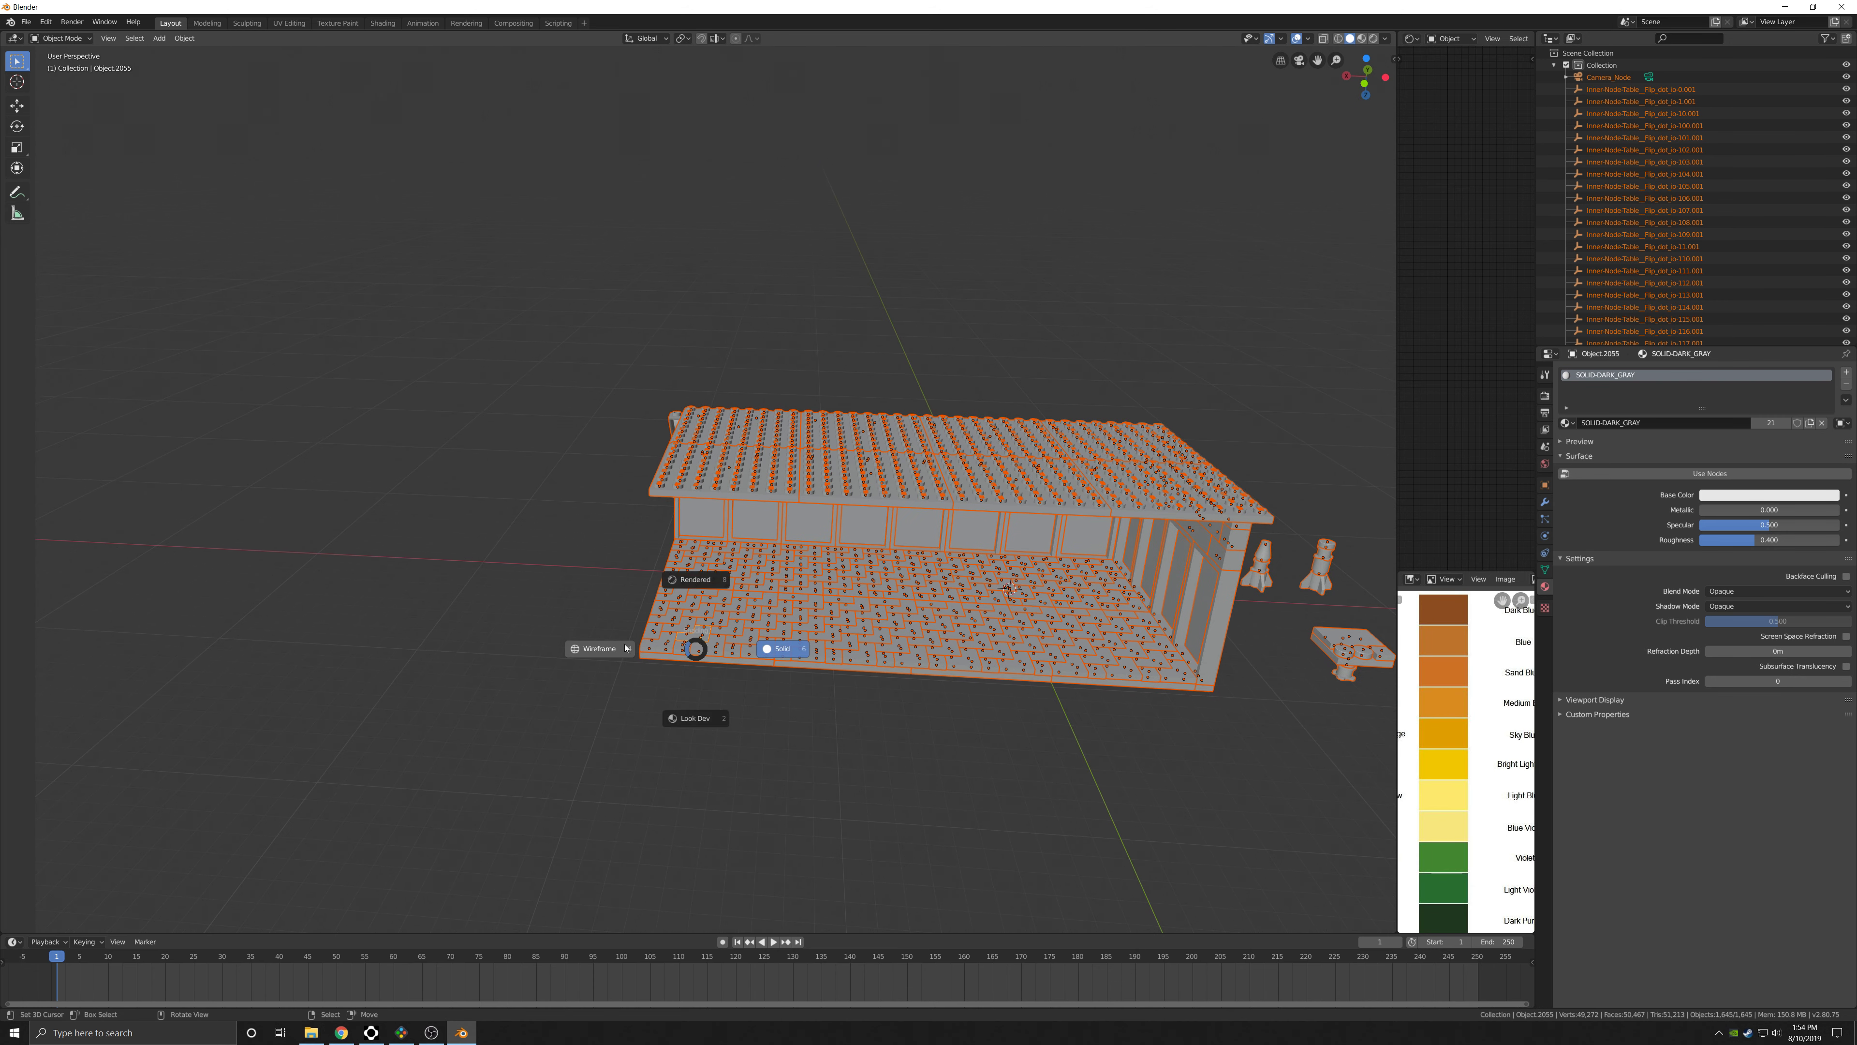
pyautogui.click(625, 648)
# Box-select only the parts at the open end of the building, and join them into the dark gray tile.
pyautogui.hotkey('alt', 'a')
pyautogui.press('b')
pyautogui.moveTo(569, 348); pyautogui.dragTo(819, 711)
pyautogui.hotkey('ctrl', 'j')
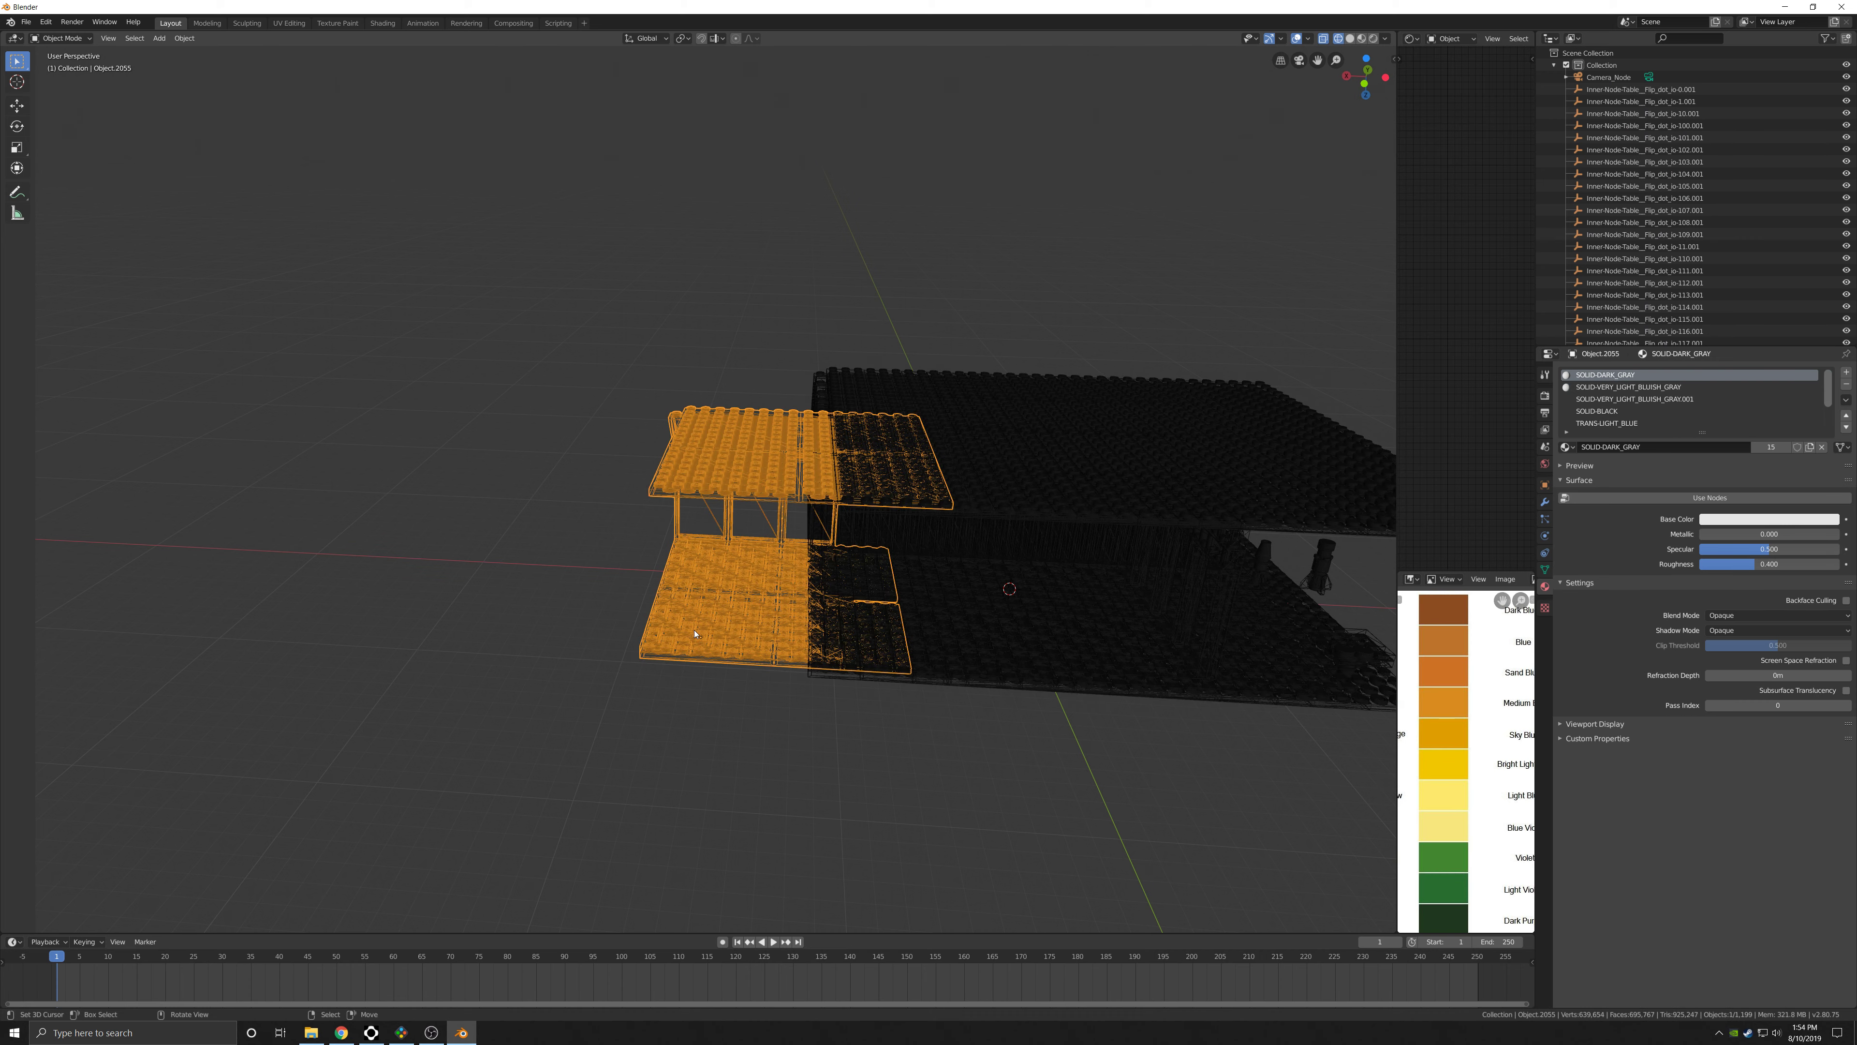
# Try to move the joined end section, and undo back to the separate parts.
pyautogui.moveTo(806, 617); pyautogui.dragTo(760, 613, button='middle')
pyautogui.press('g')
pyautogui.click(866, 535)
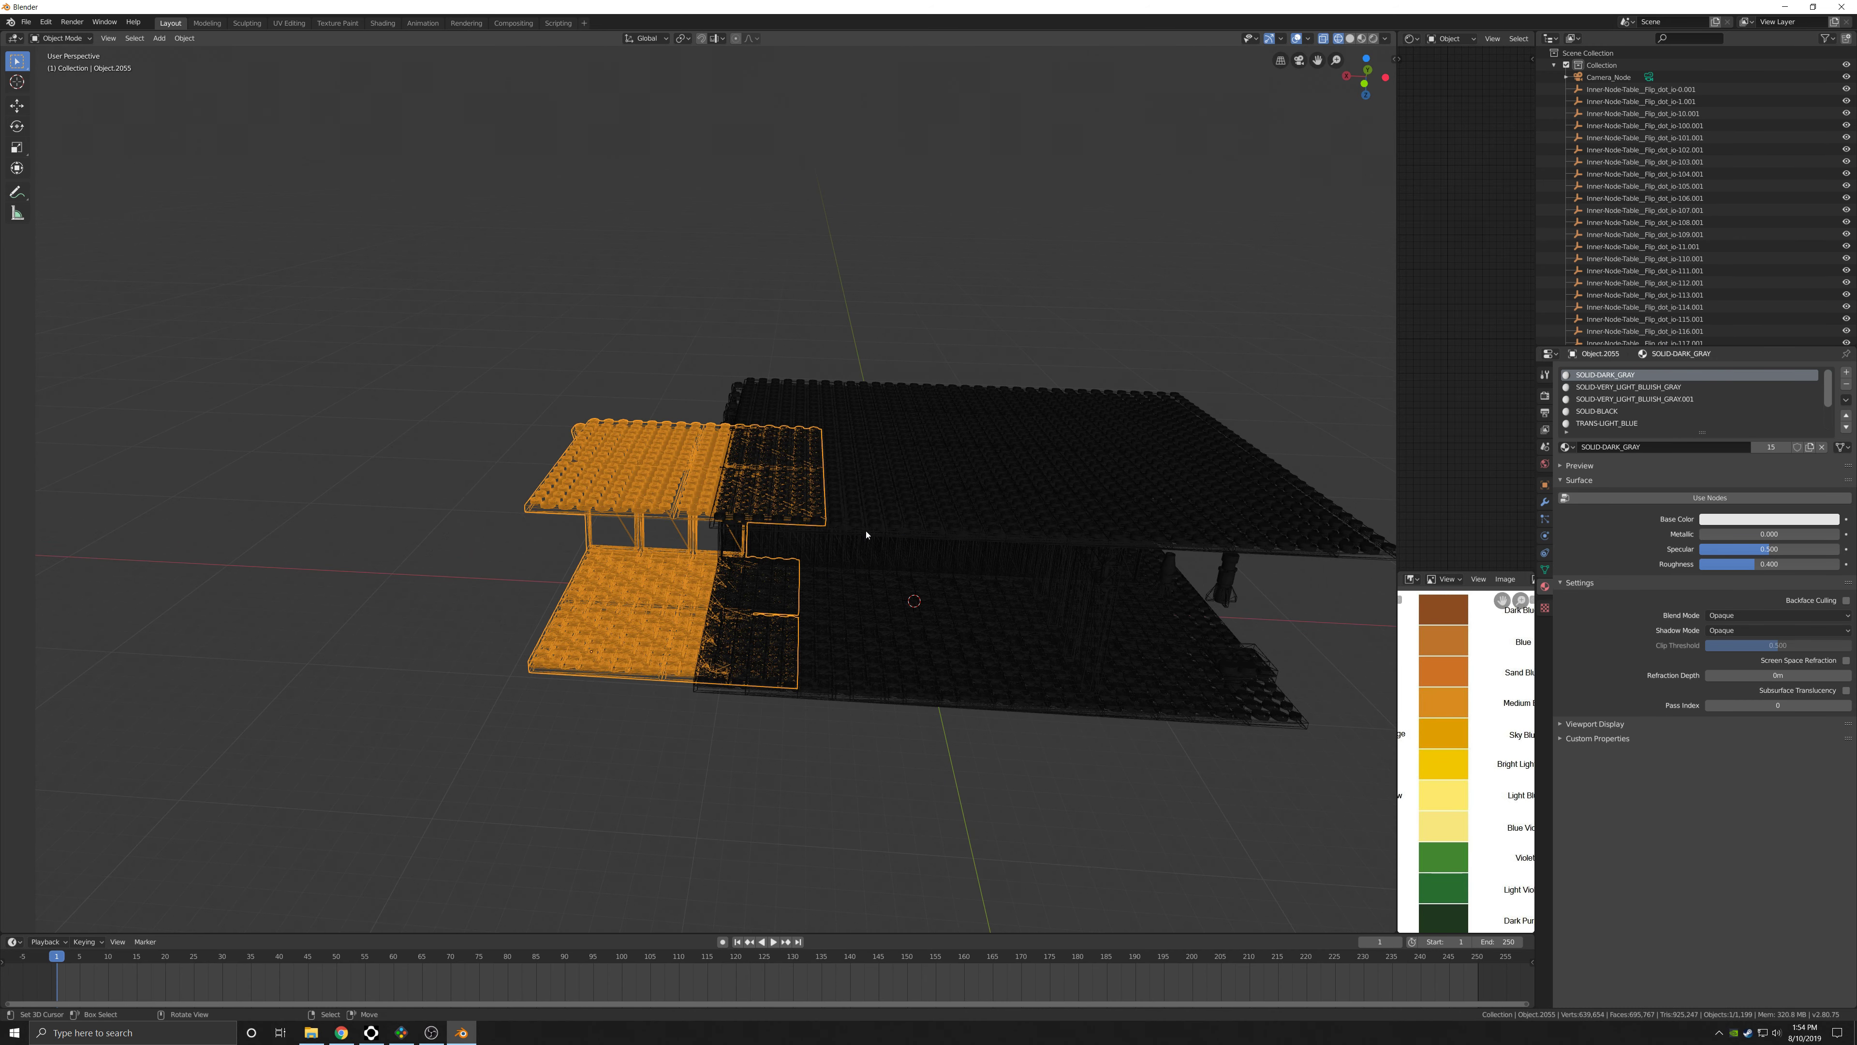
pyautogui.moveTo(842, 502); pyautogui.dragTo(856, 512, button='middle')
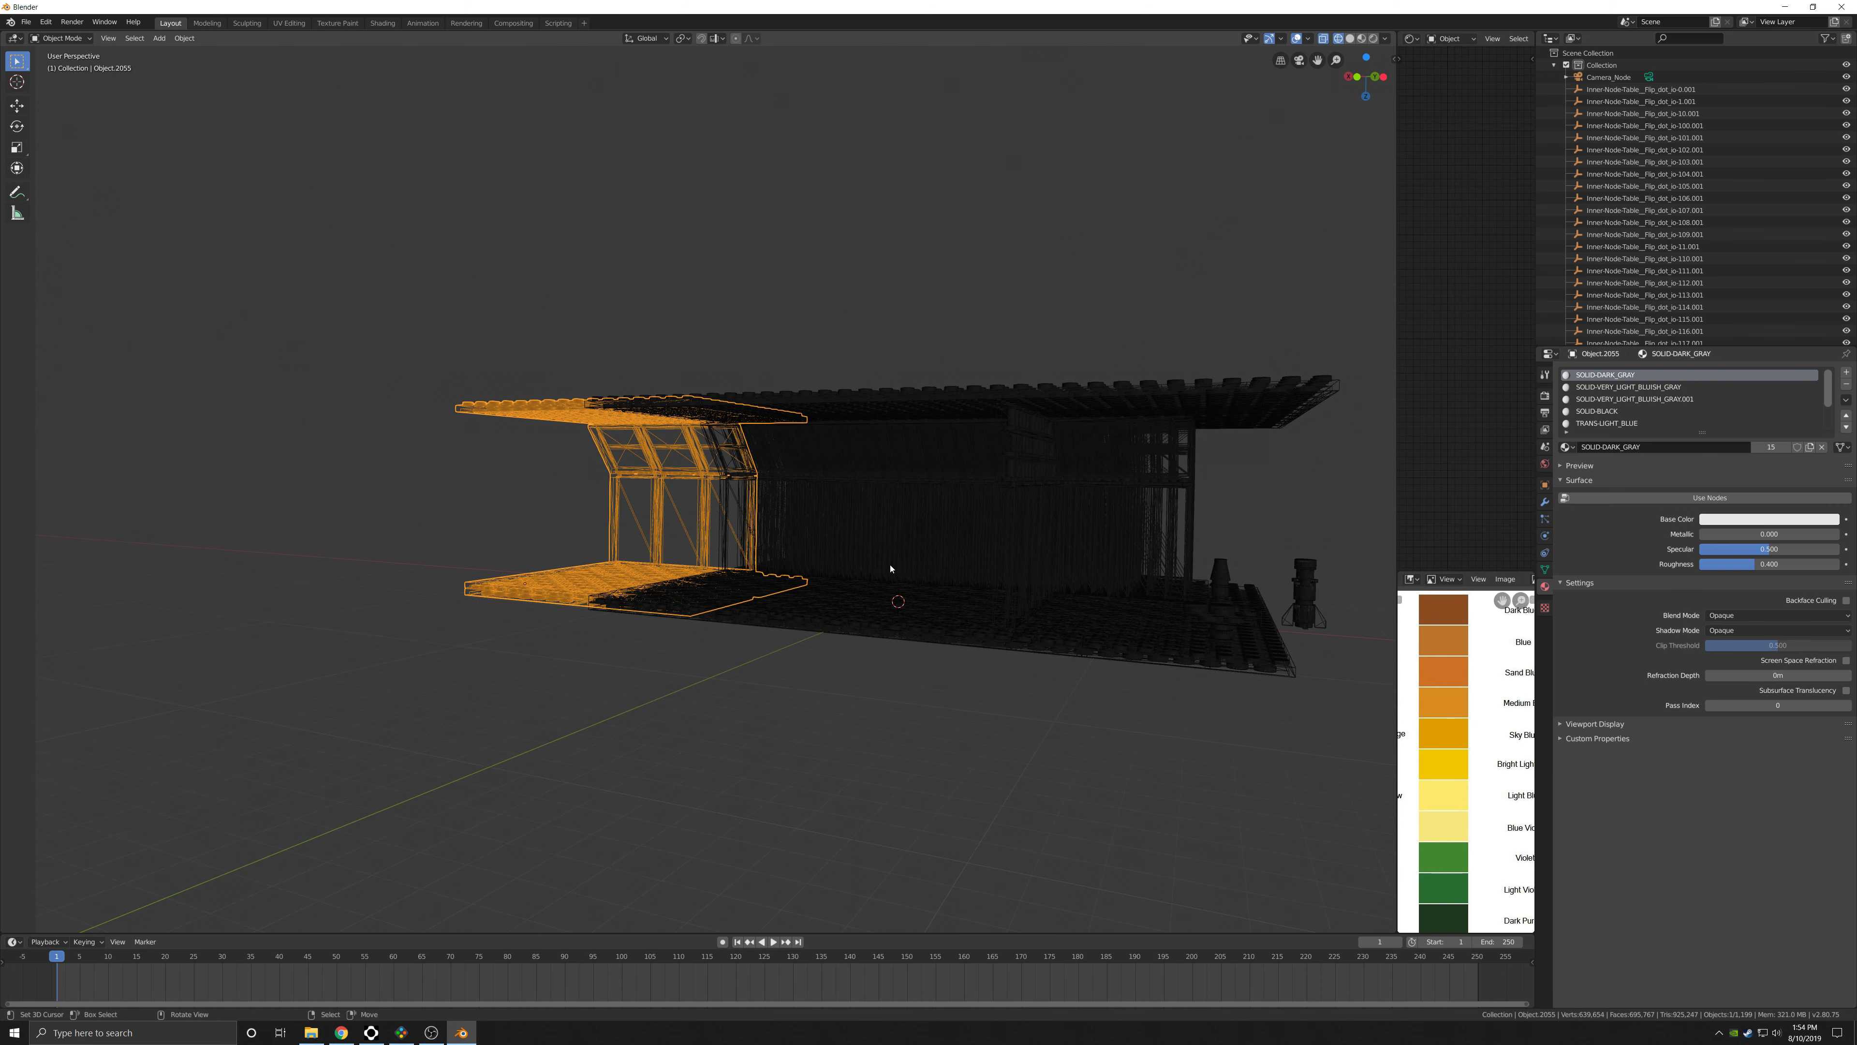
pyautogui.hotkey('ctrl', 'z')
pyautogui.hotkey('ctrl', 'z')
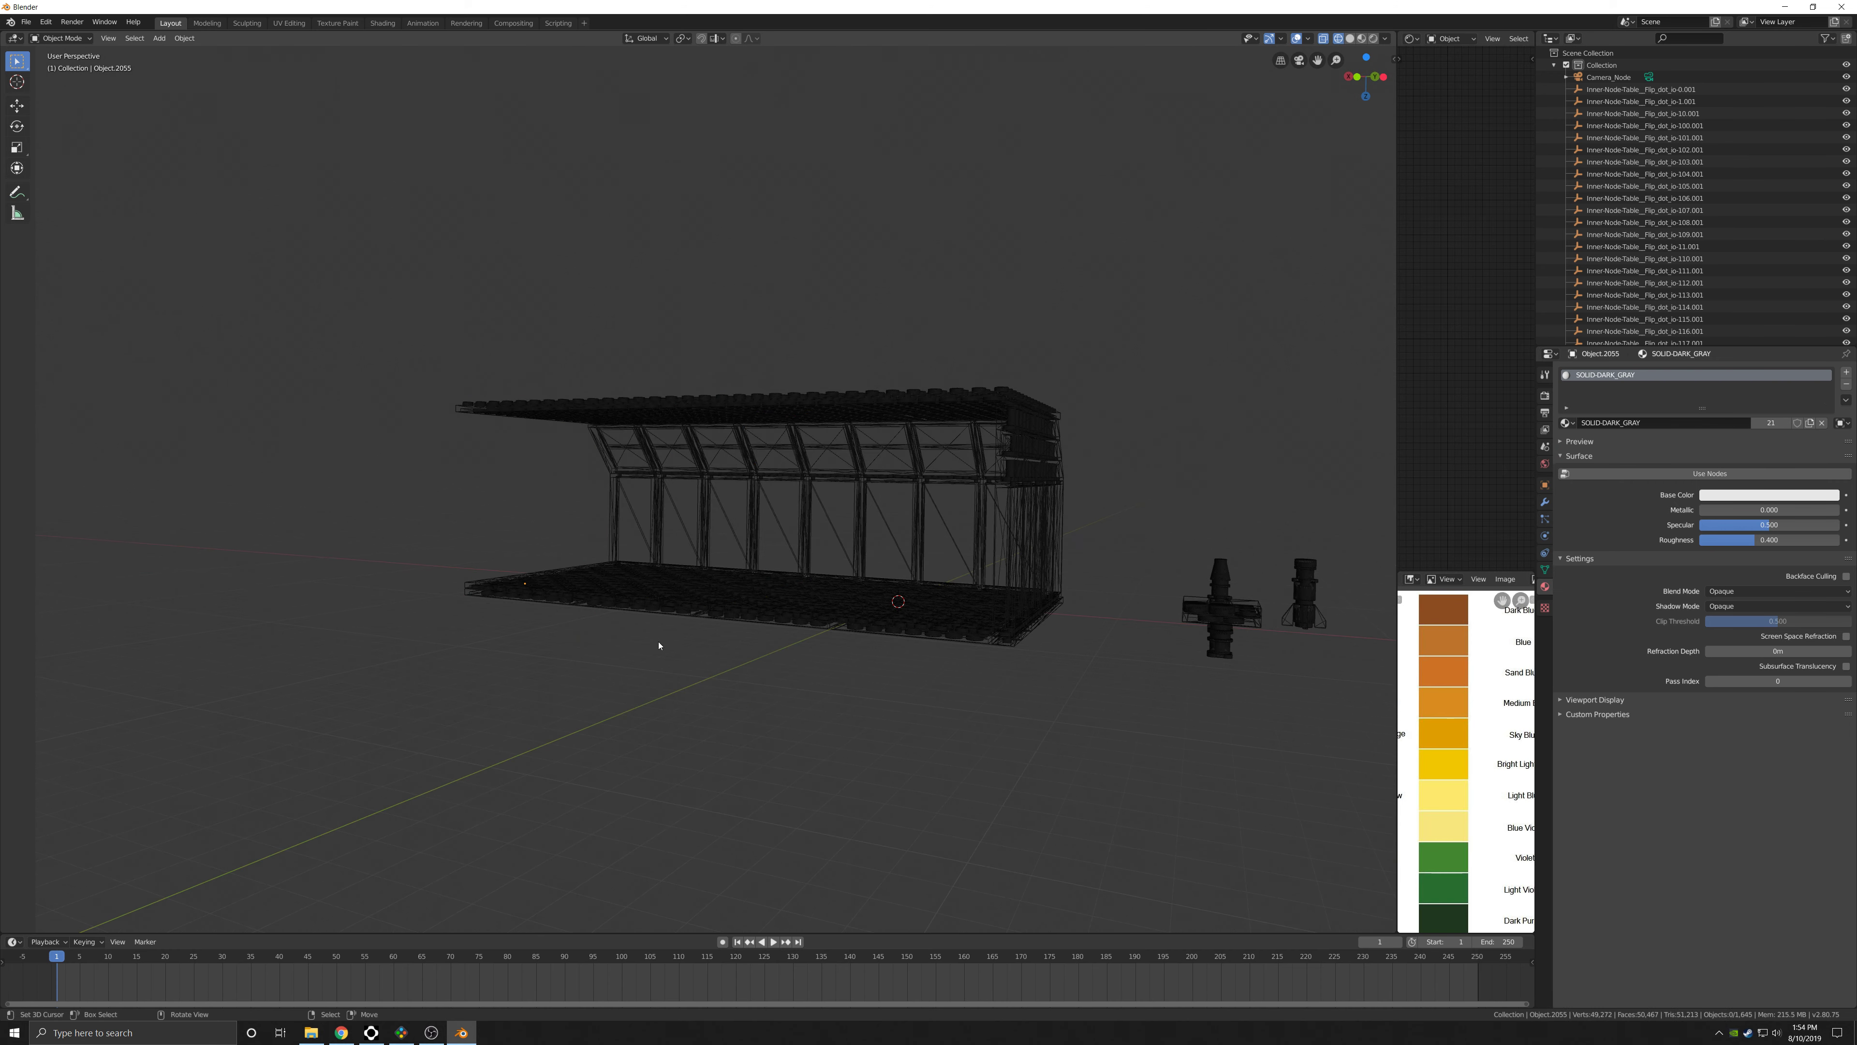
# Select all objects, make the light bluish gray front corner baseplate active, and join everything into it.
pyautogui.moveTo(659, 645); pyautogui.dragTo(688, 681, button='middle')
pyautogui.press('a')
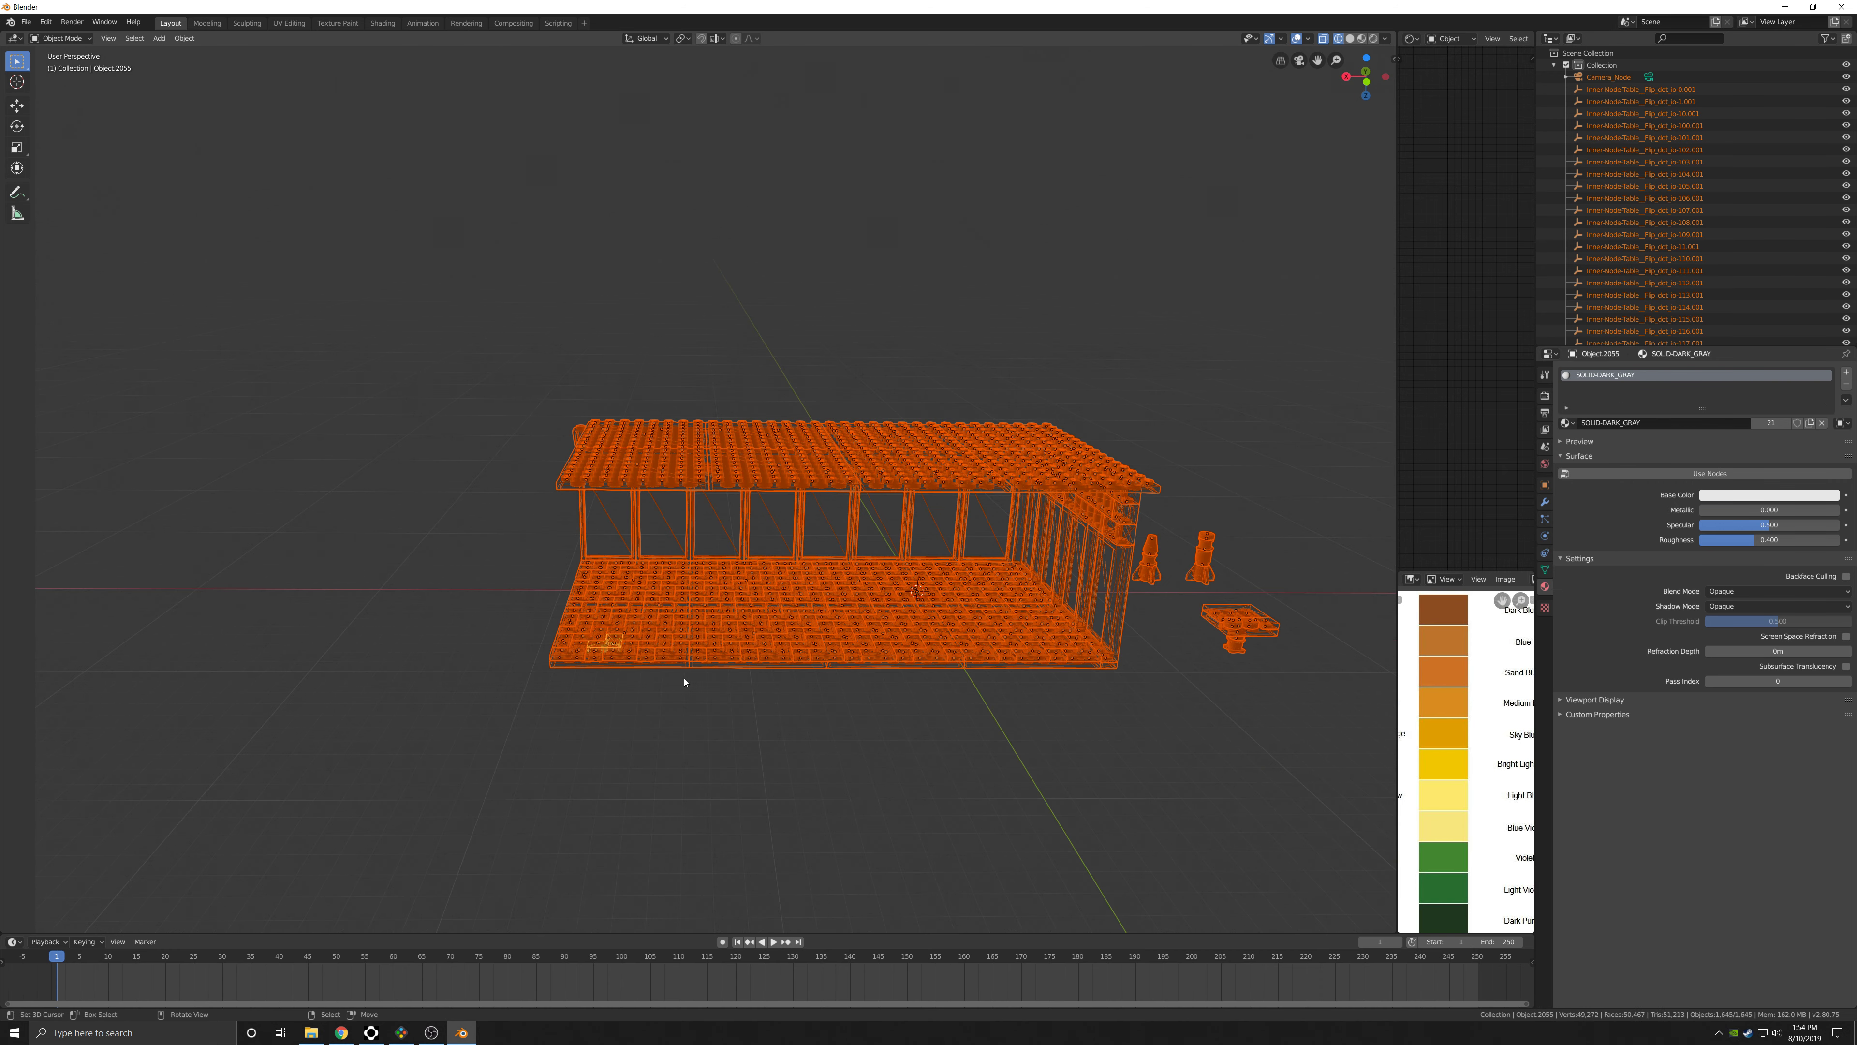
pyautogui.keyDown('shift'); pyautogui.click(582, 665); pyautogui.keyUp('shift')
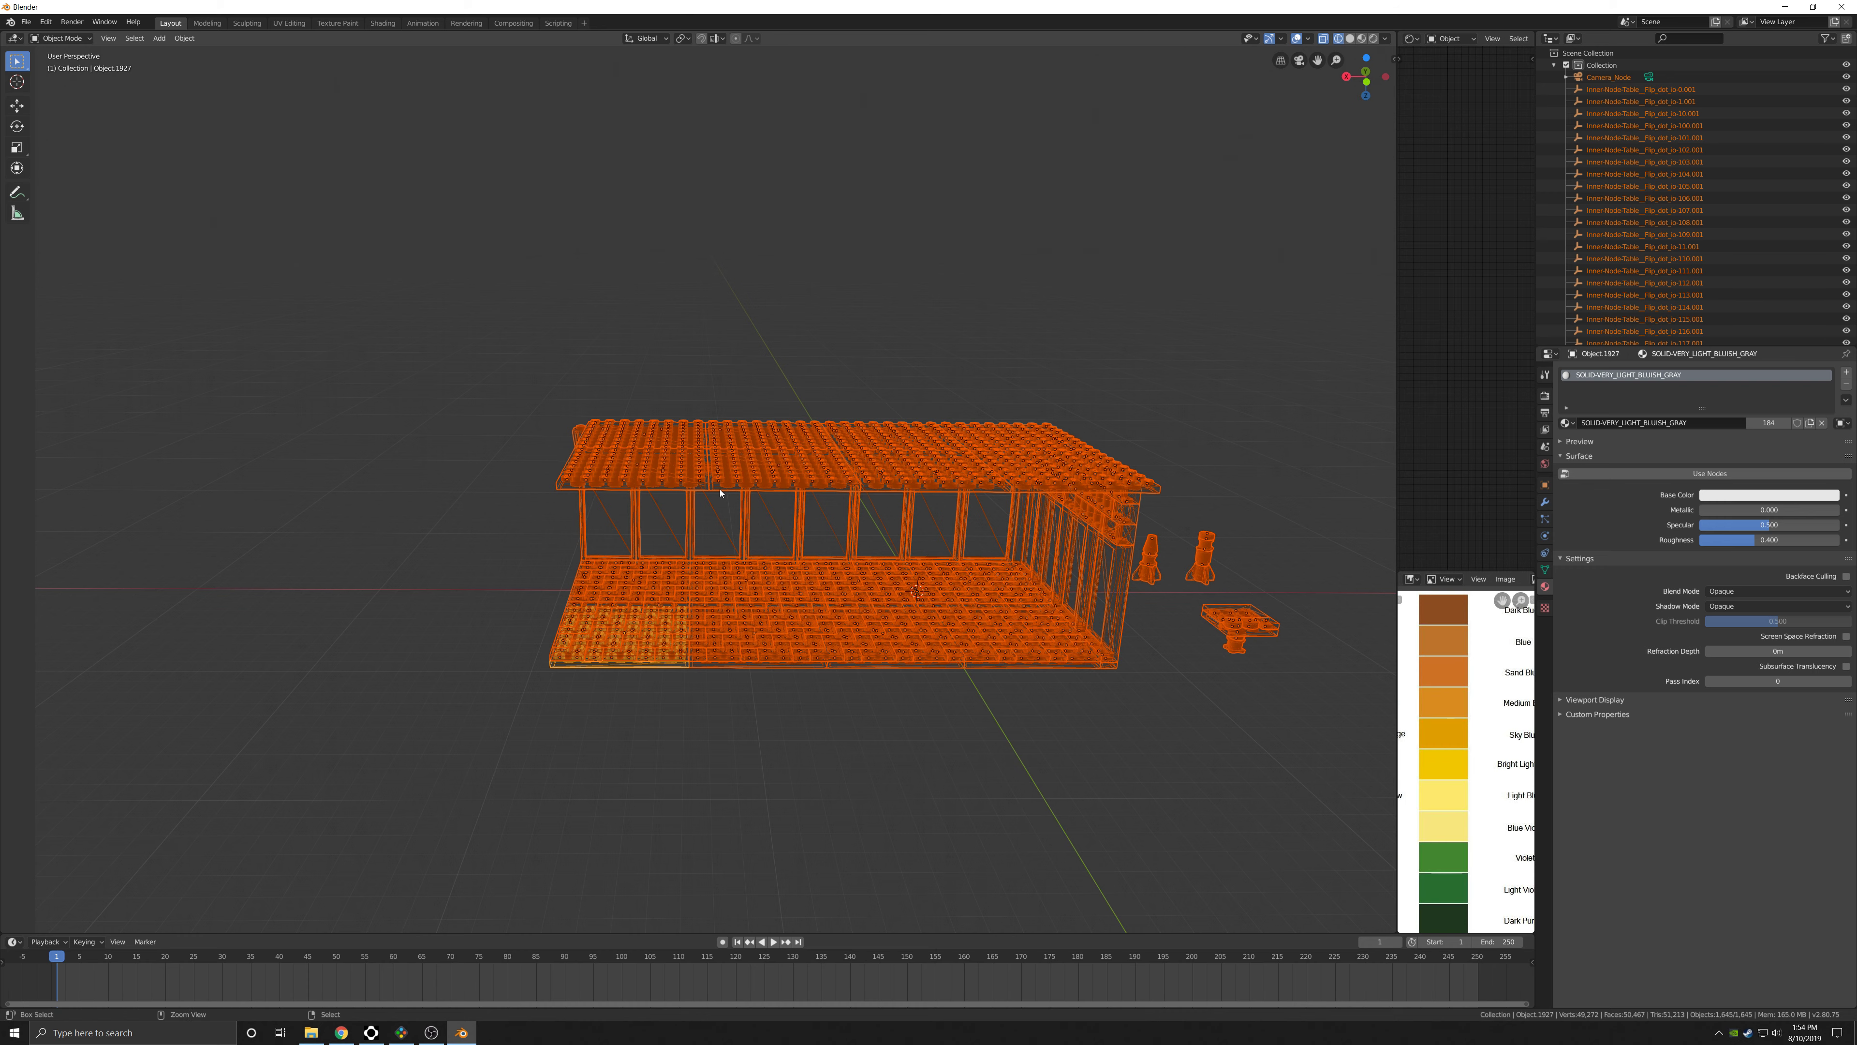
pyautogui.hotkey('ctrl', 'j')
pyautogui.moveTo(720, 493); pyautogui.dragTo(758, 586, button='middle')
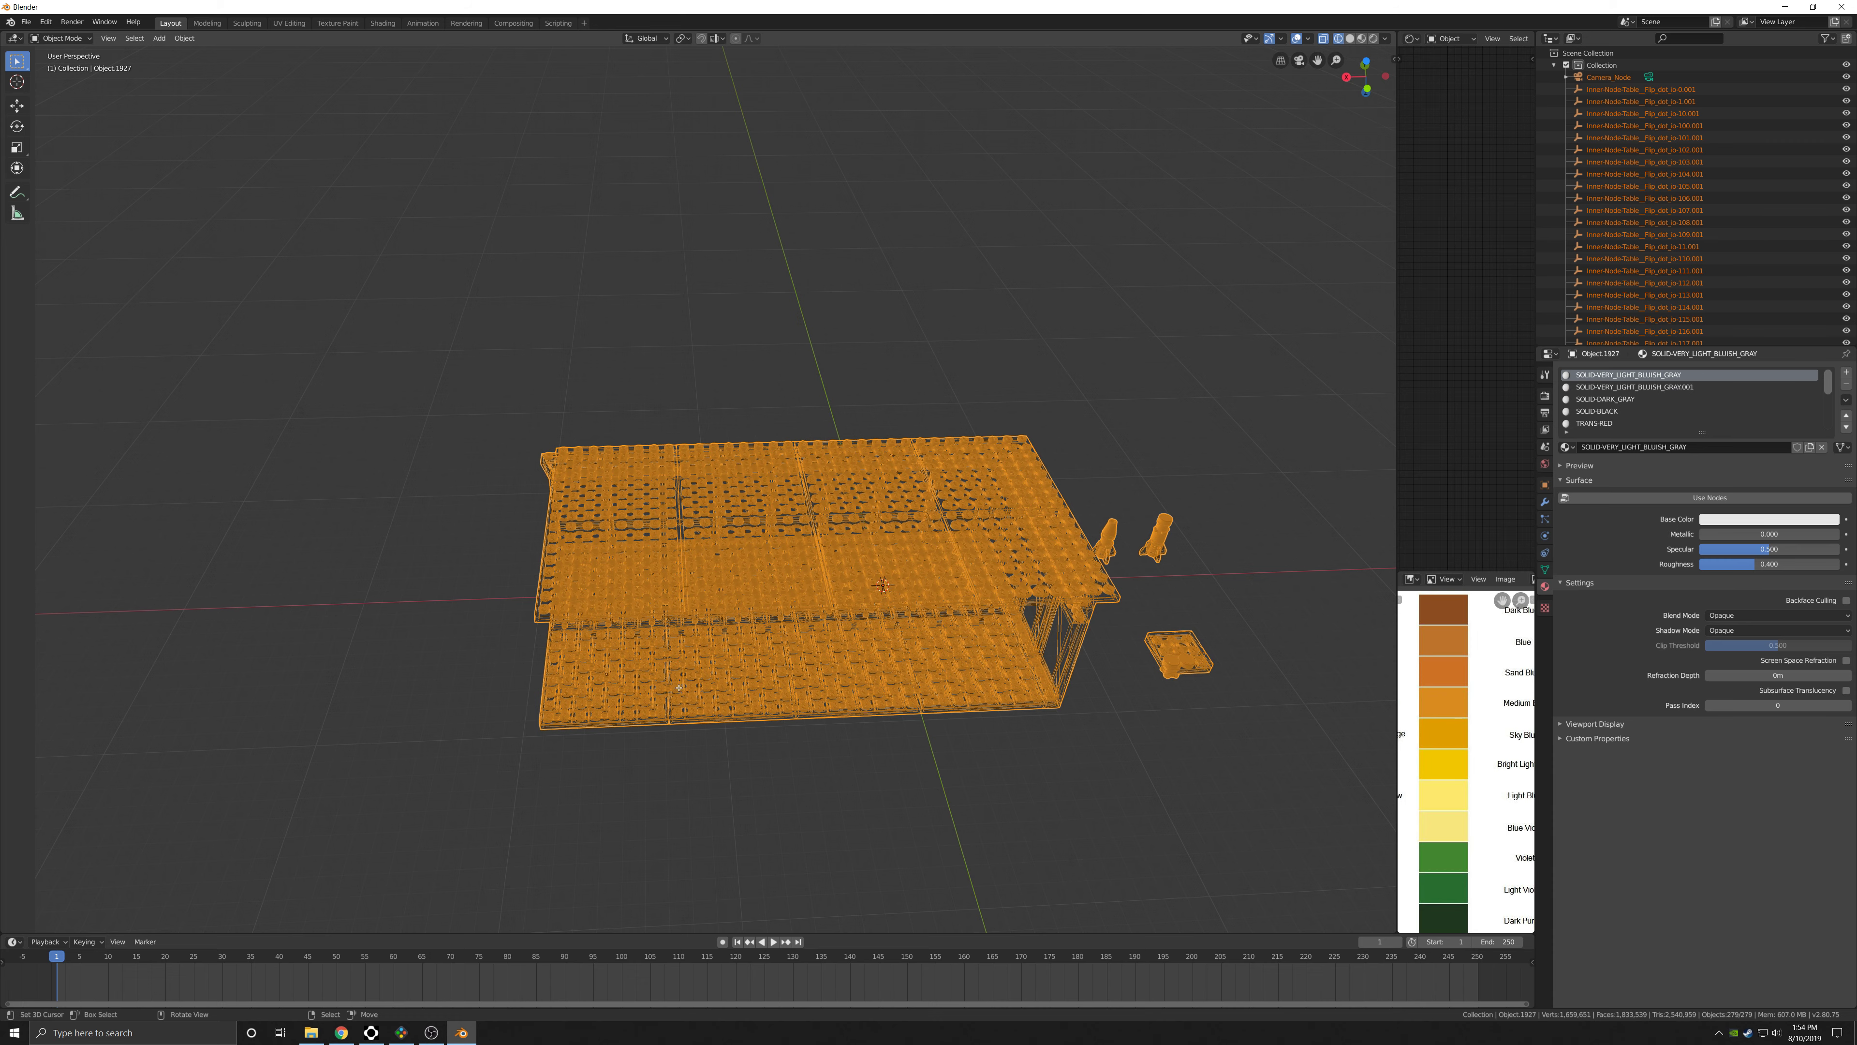
# Put the joined model in Edit Mode with face selection and nothing selected.
pyautogui.press('Tab')
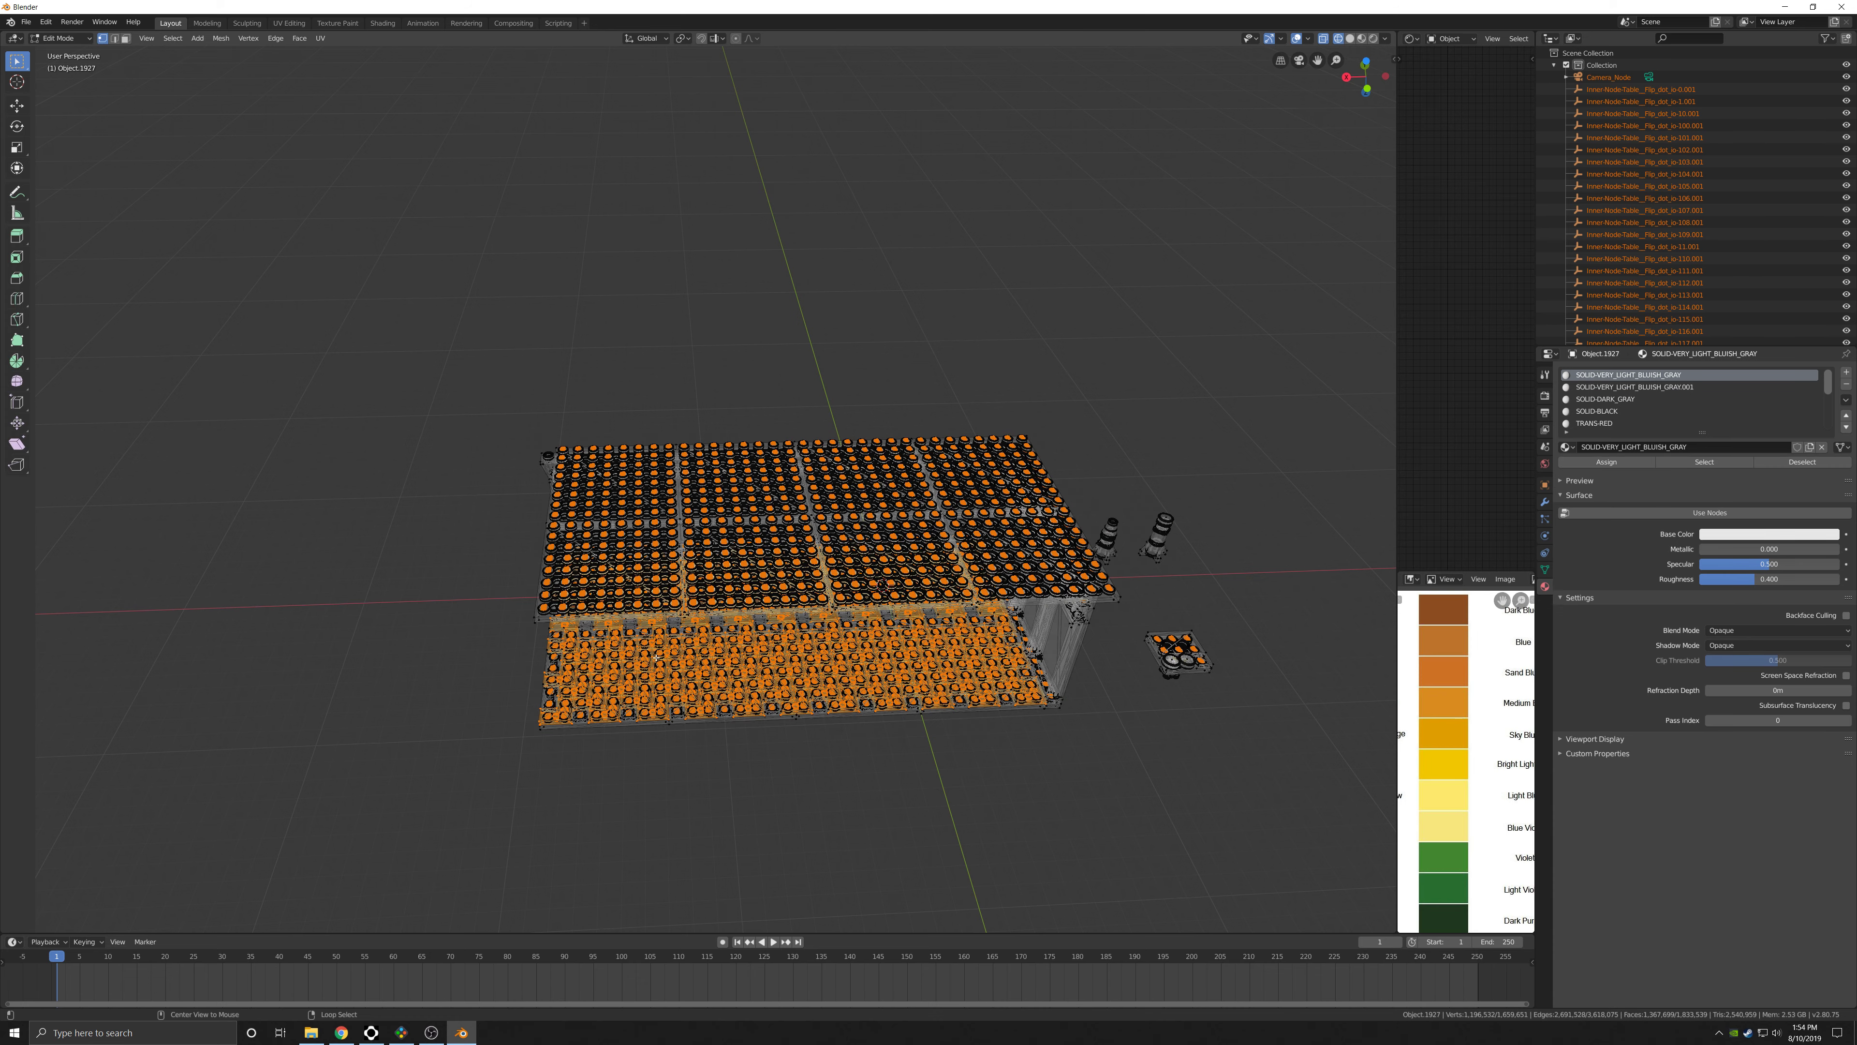
pyautogui.hotkey('alt', 'a')
pyautogui.moveTo(656, 657); pyautogui.dragTo(686, 569, button='middle')
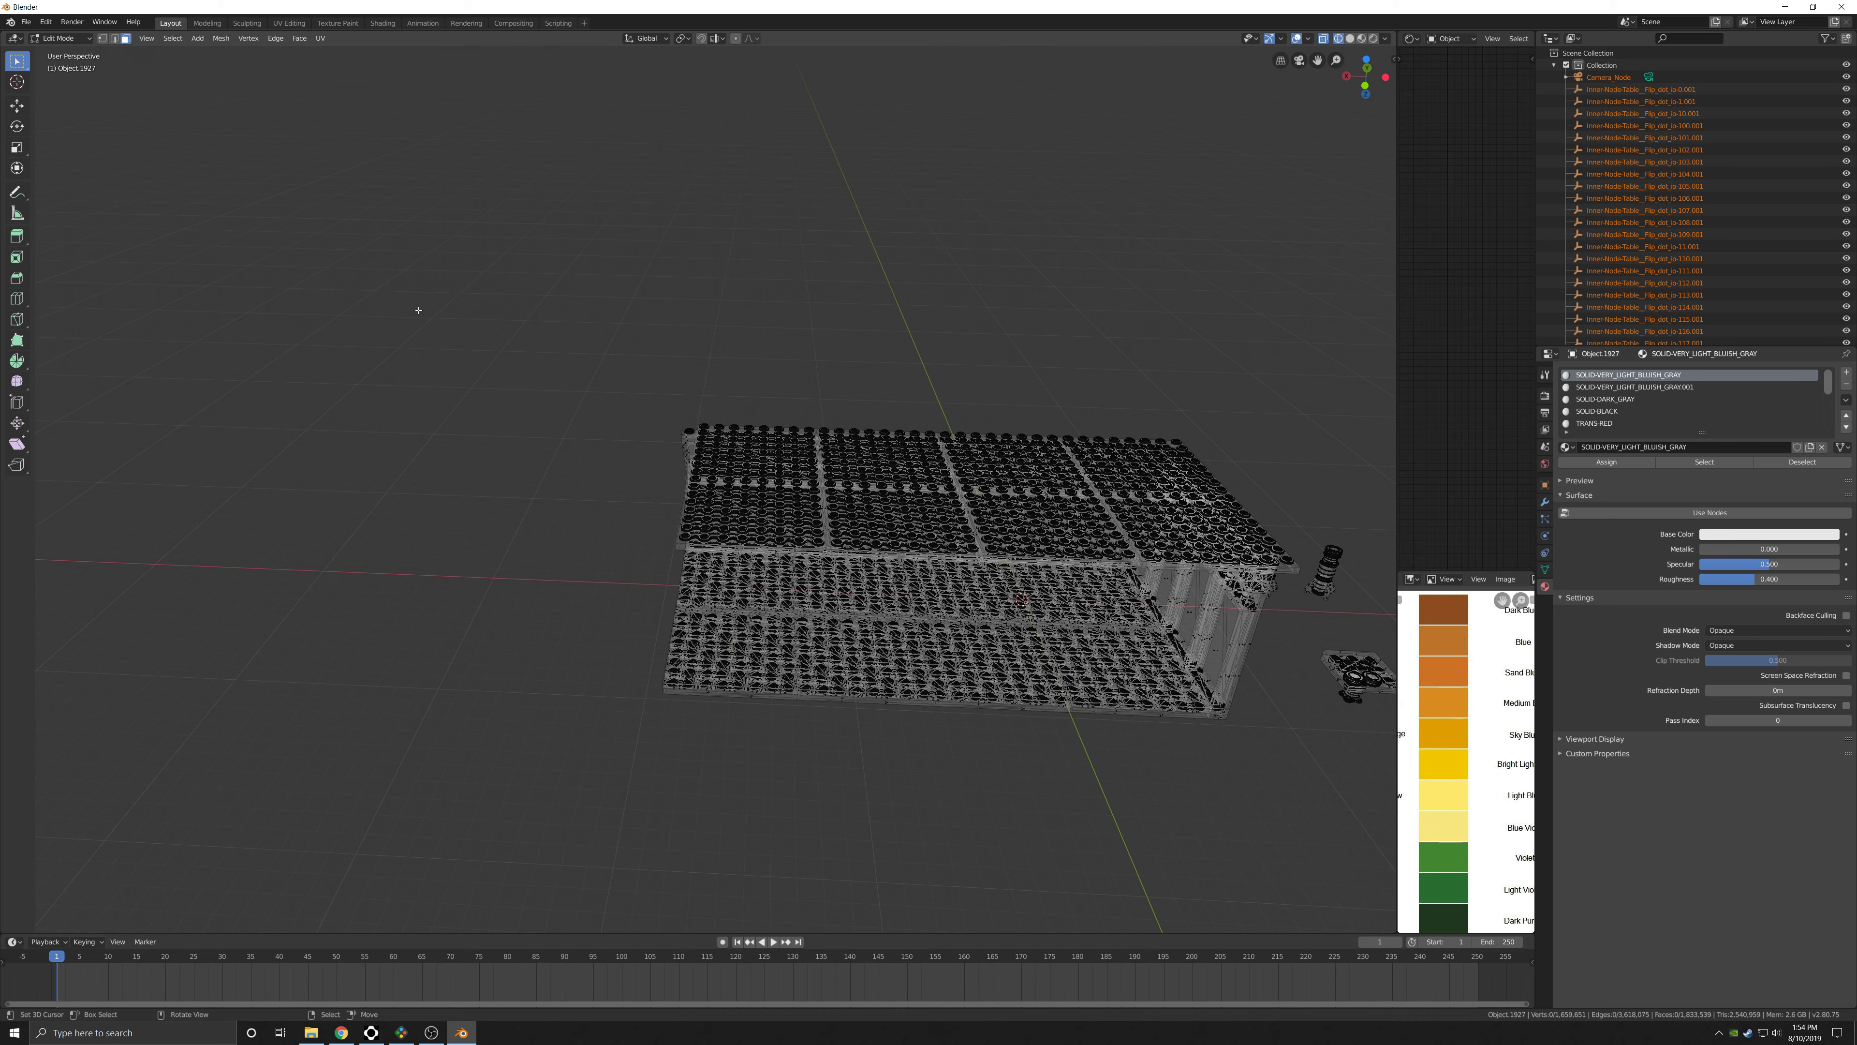
pyautogui.moveTo(537, 350); pyautogui.dragTo(548, 313, button='middle')
pyautogui.moveTo(465, 274); pyautogui.dragTo(539, 647)
# In top view, box-select the outermost quarter at the end opposite the loose pieces, and separate the selection into its own object.
pyautogui.press('KP_7')
pyautogui.press('b')
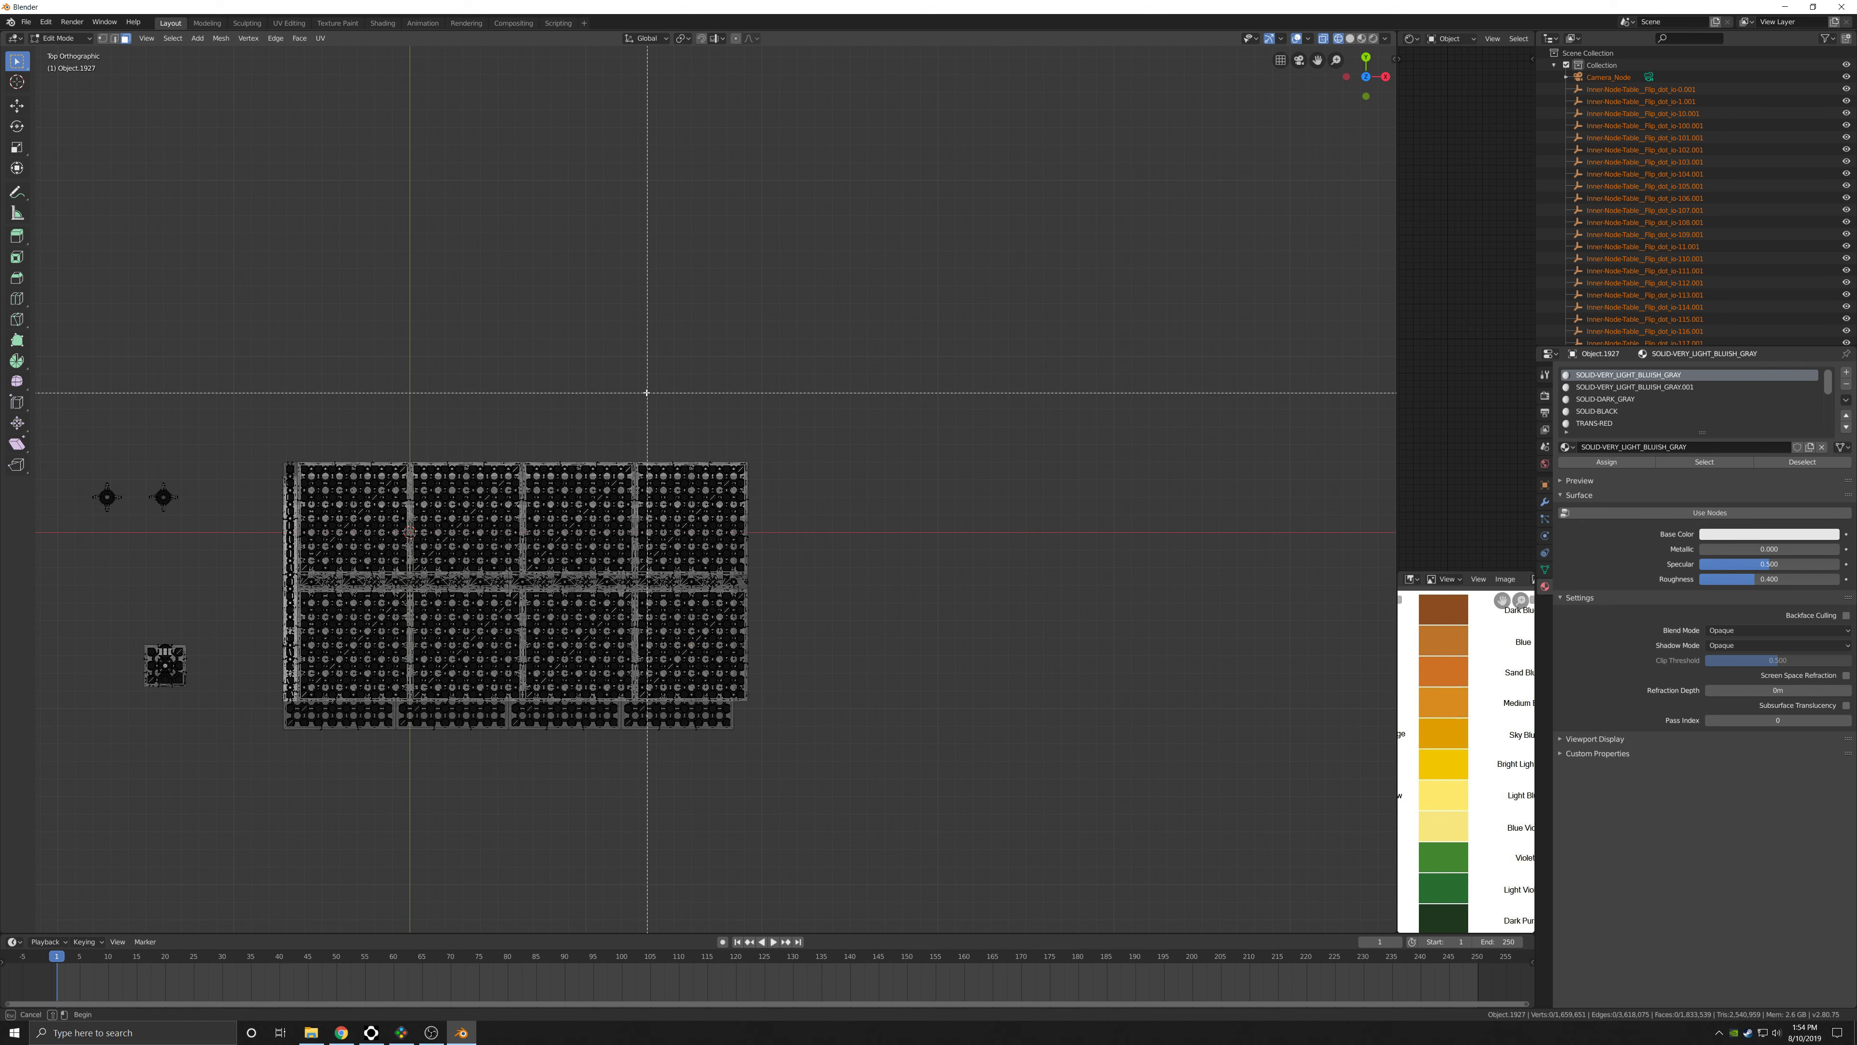
pyautogui.moveTo(627, 391); pyautogui.dragTo(841, 788)
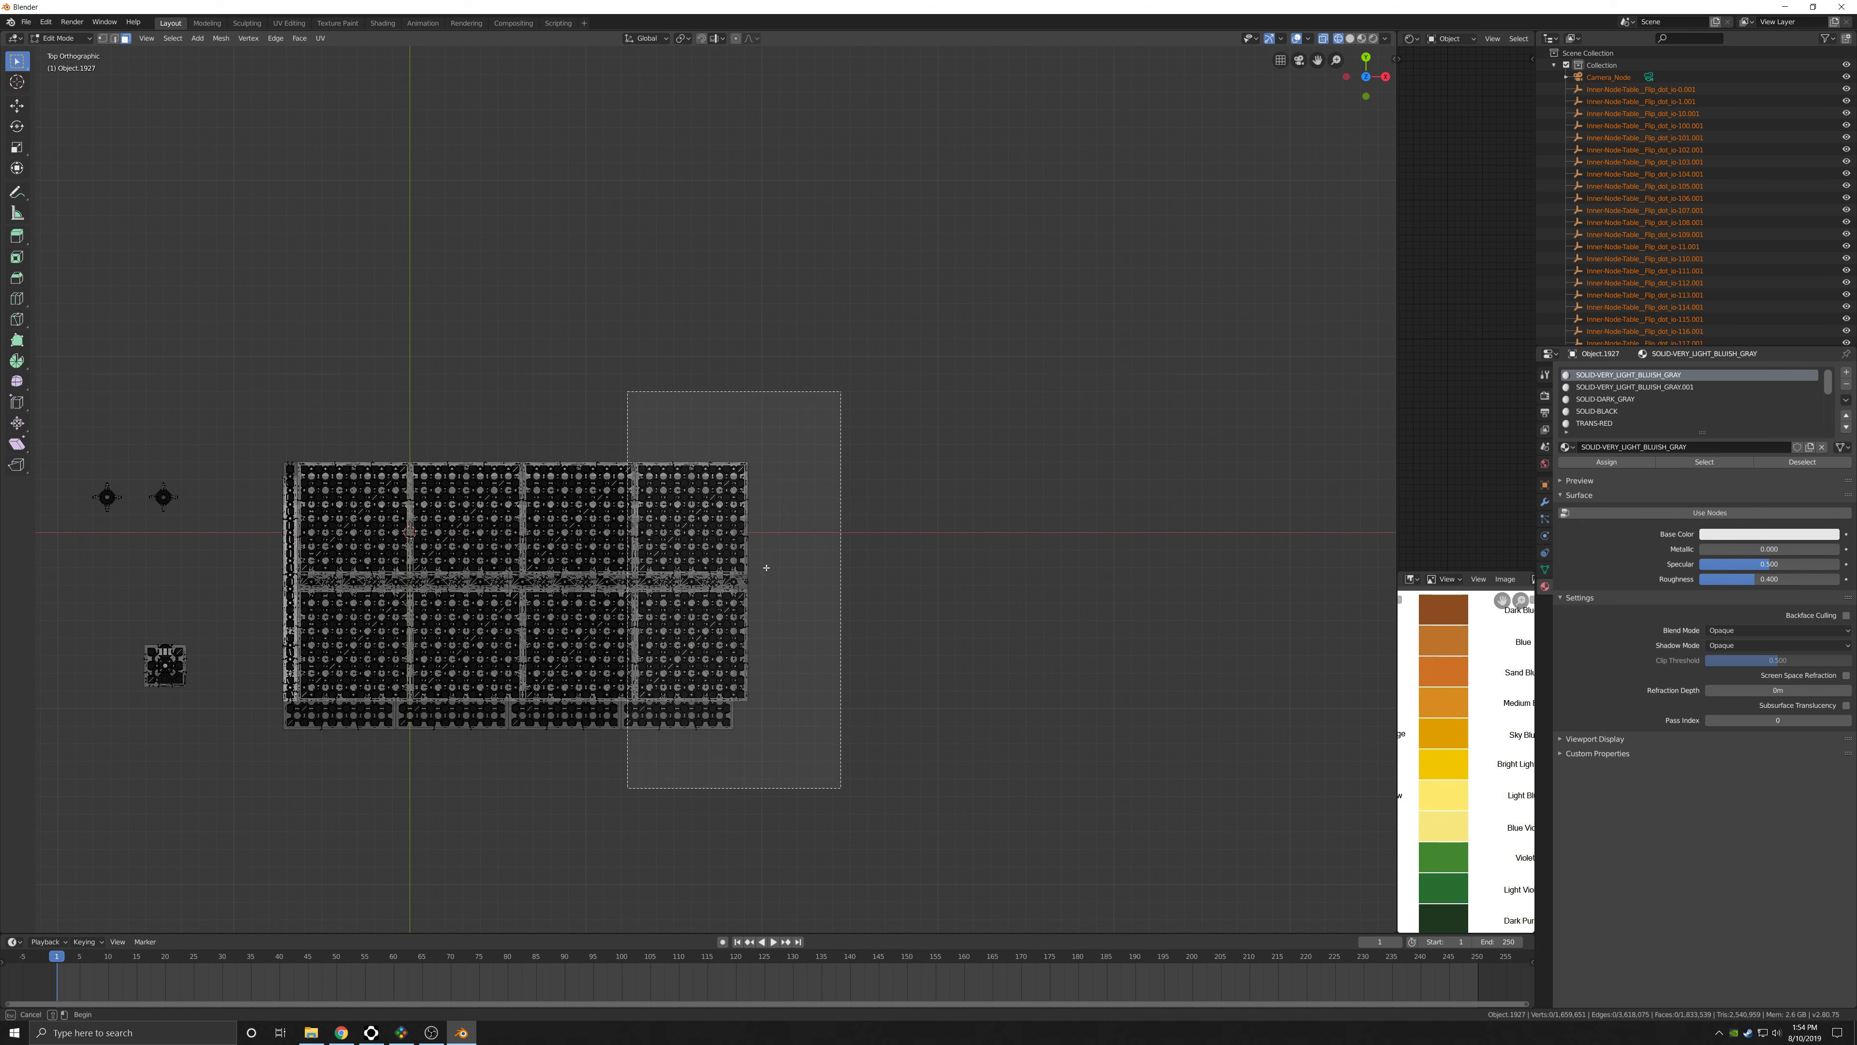
pyautogui.press('p')
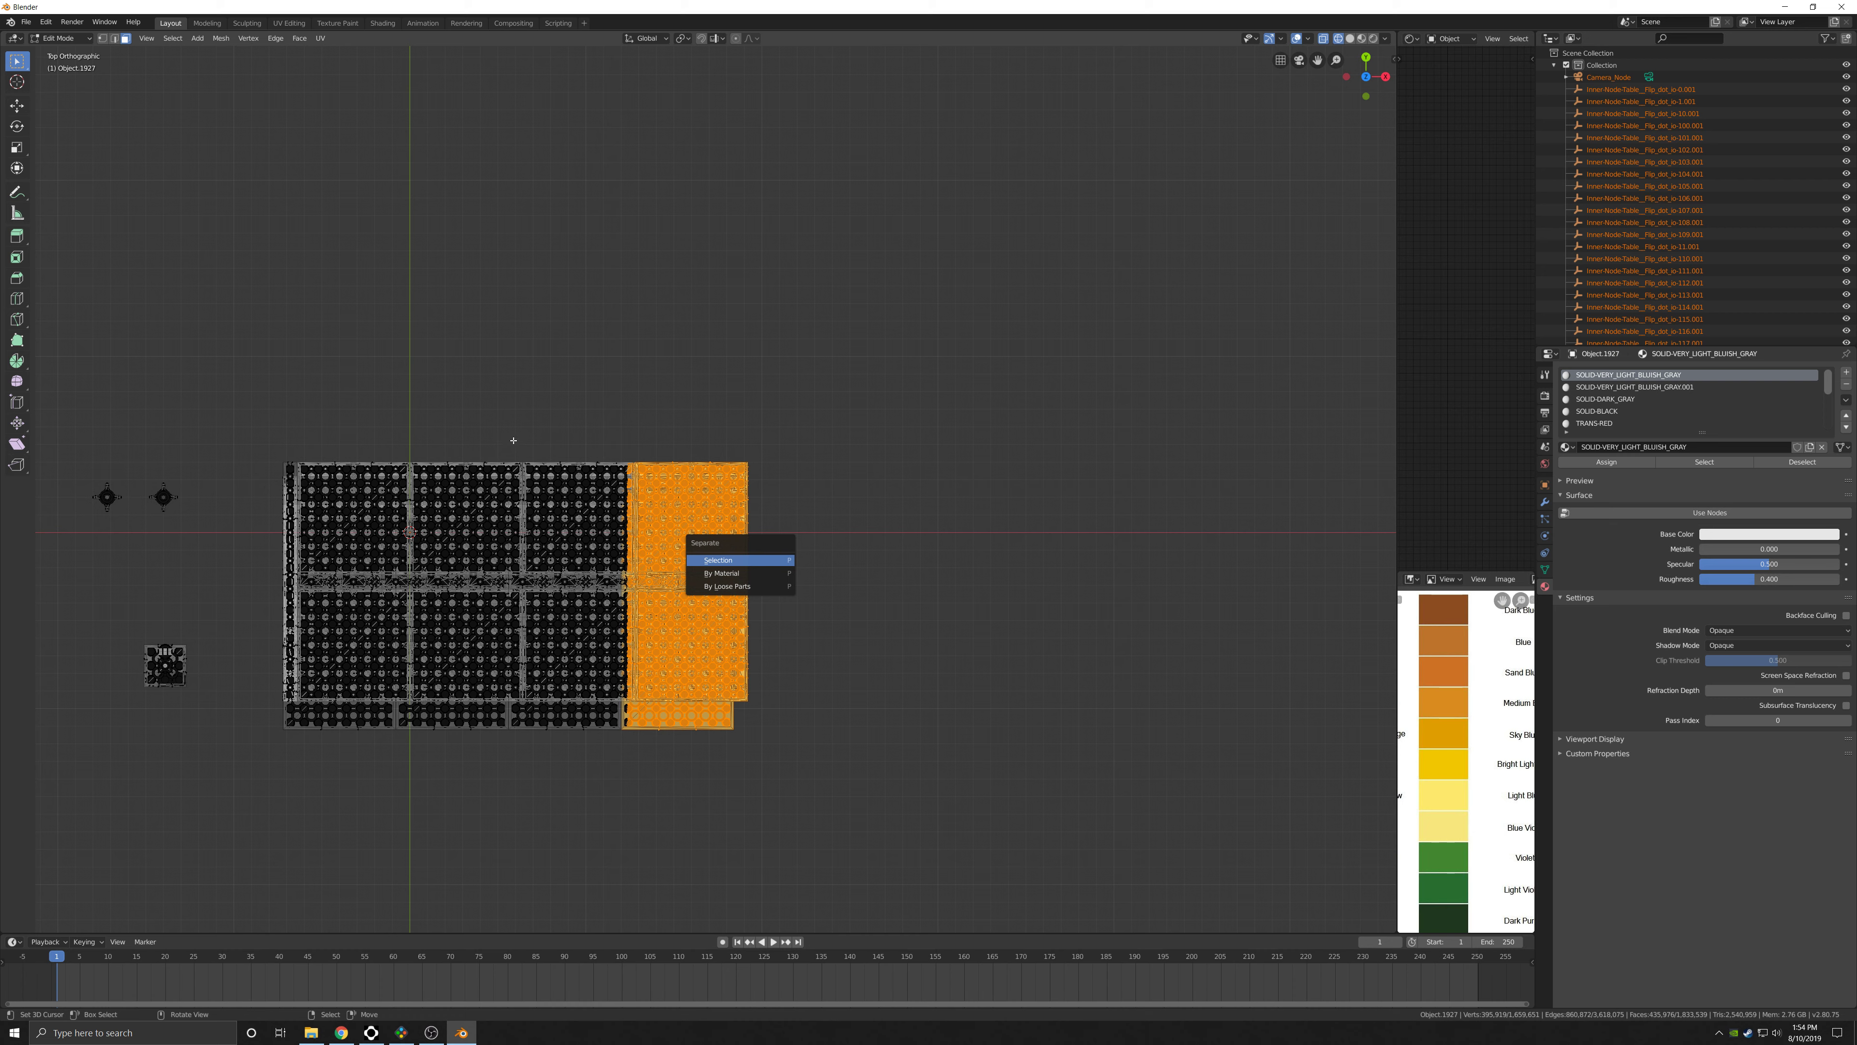
pyautogui.press('Return')
# Box-select the next quarter of the building beside the separated end section, and separate that selection into its own object.
pyautogui.press('b')
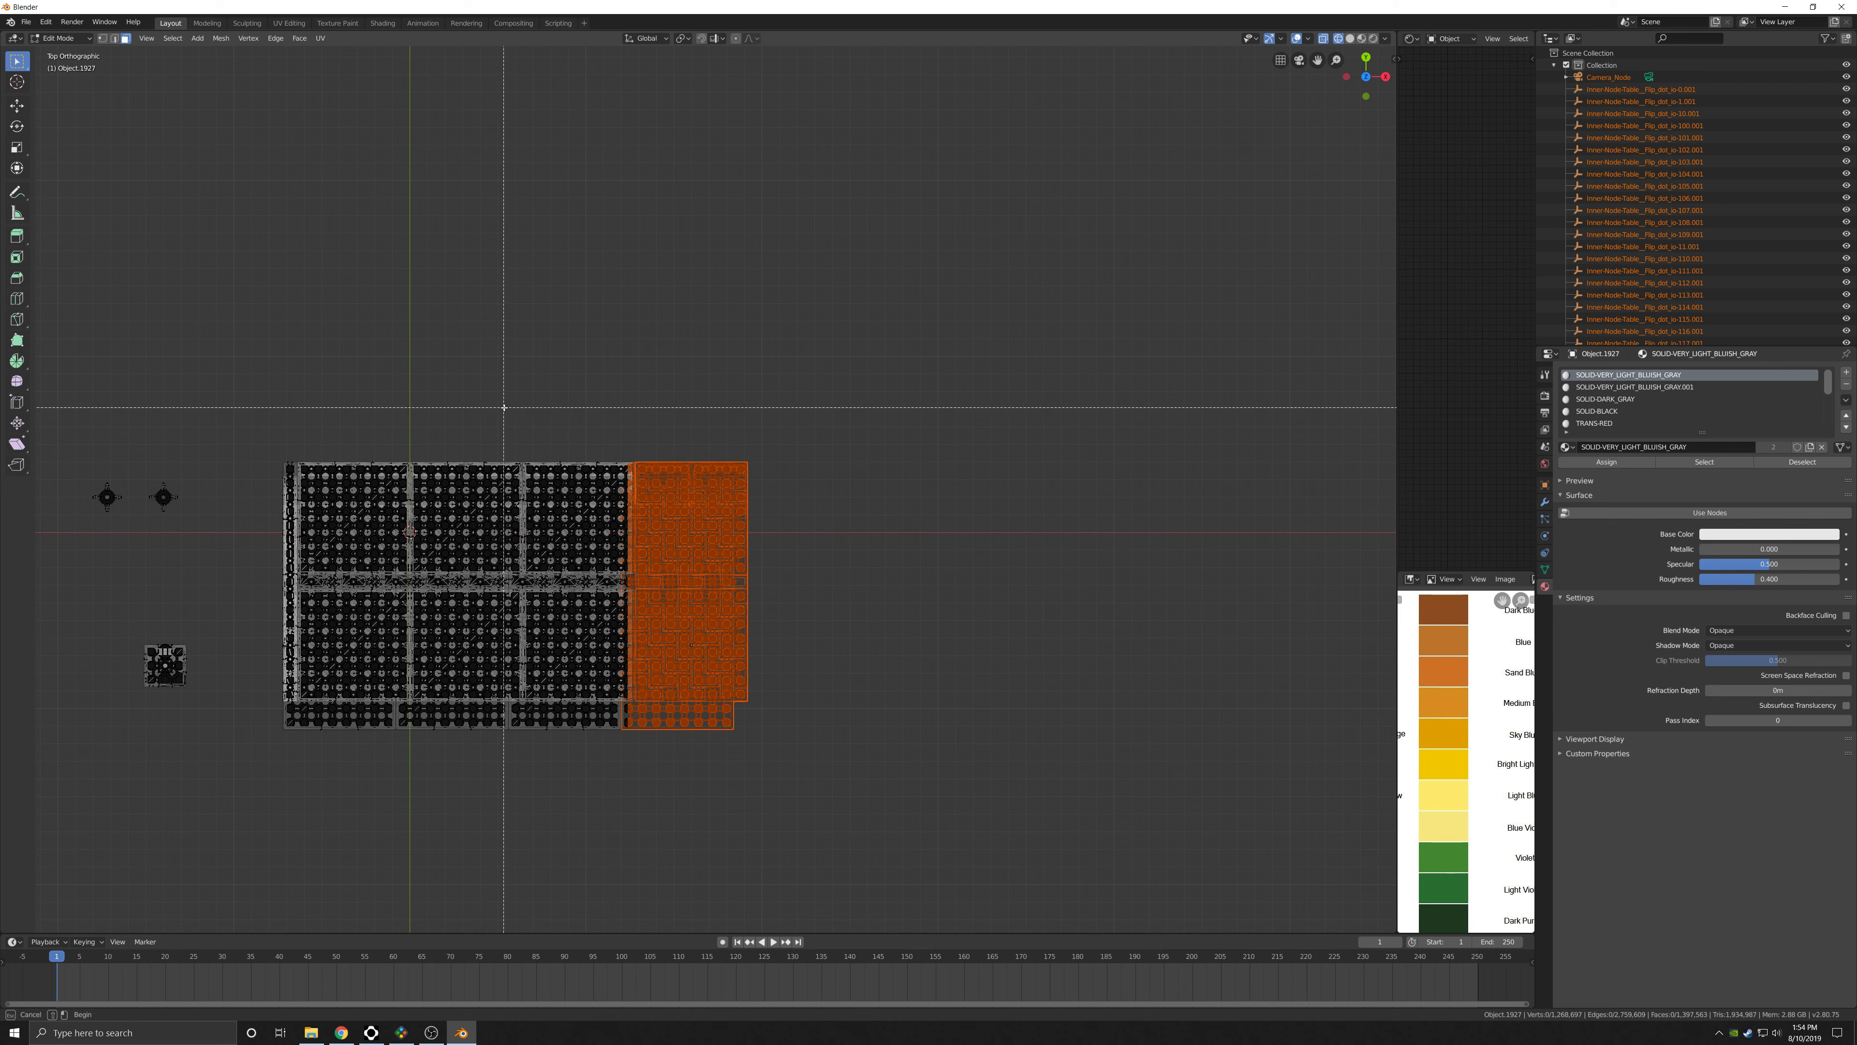
pyautogui.moveTo(510, 404); pyautogui.dragTo(657, 801)
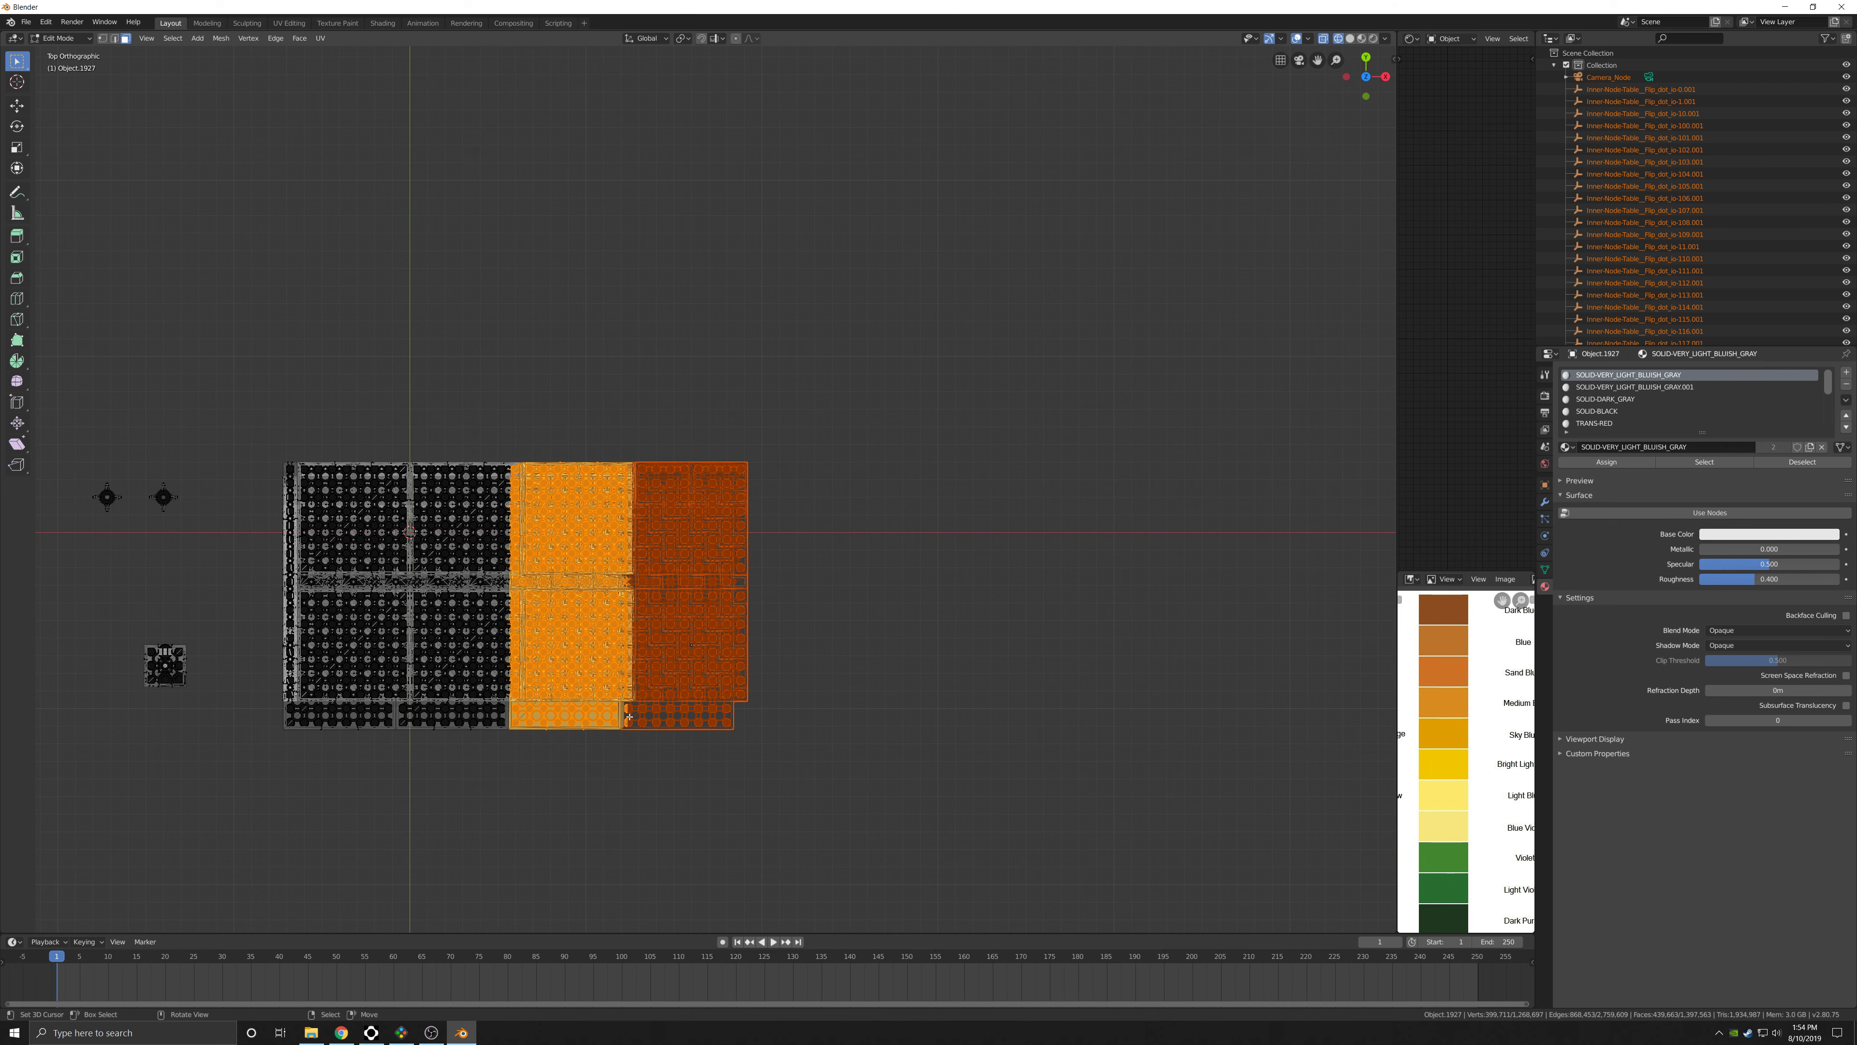
pyautogui.press('p')
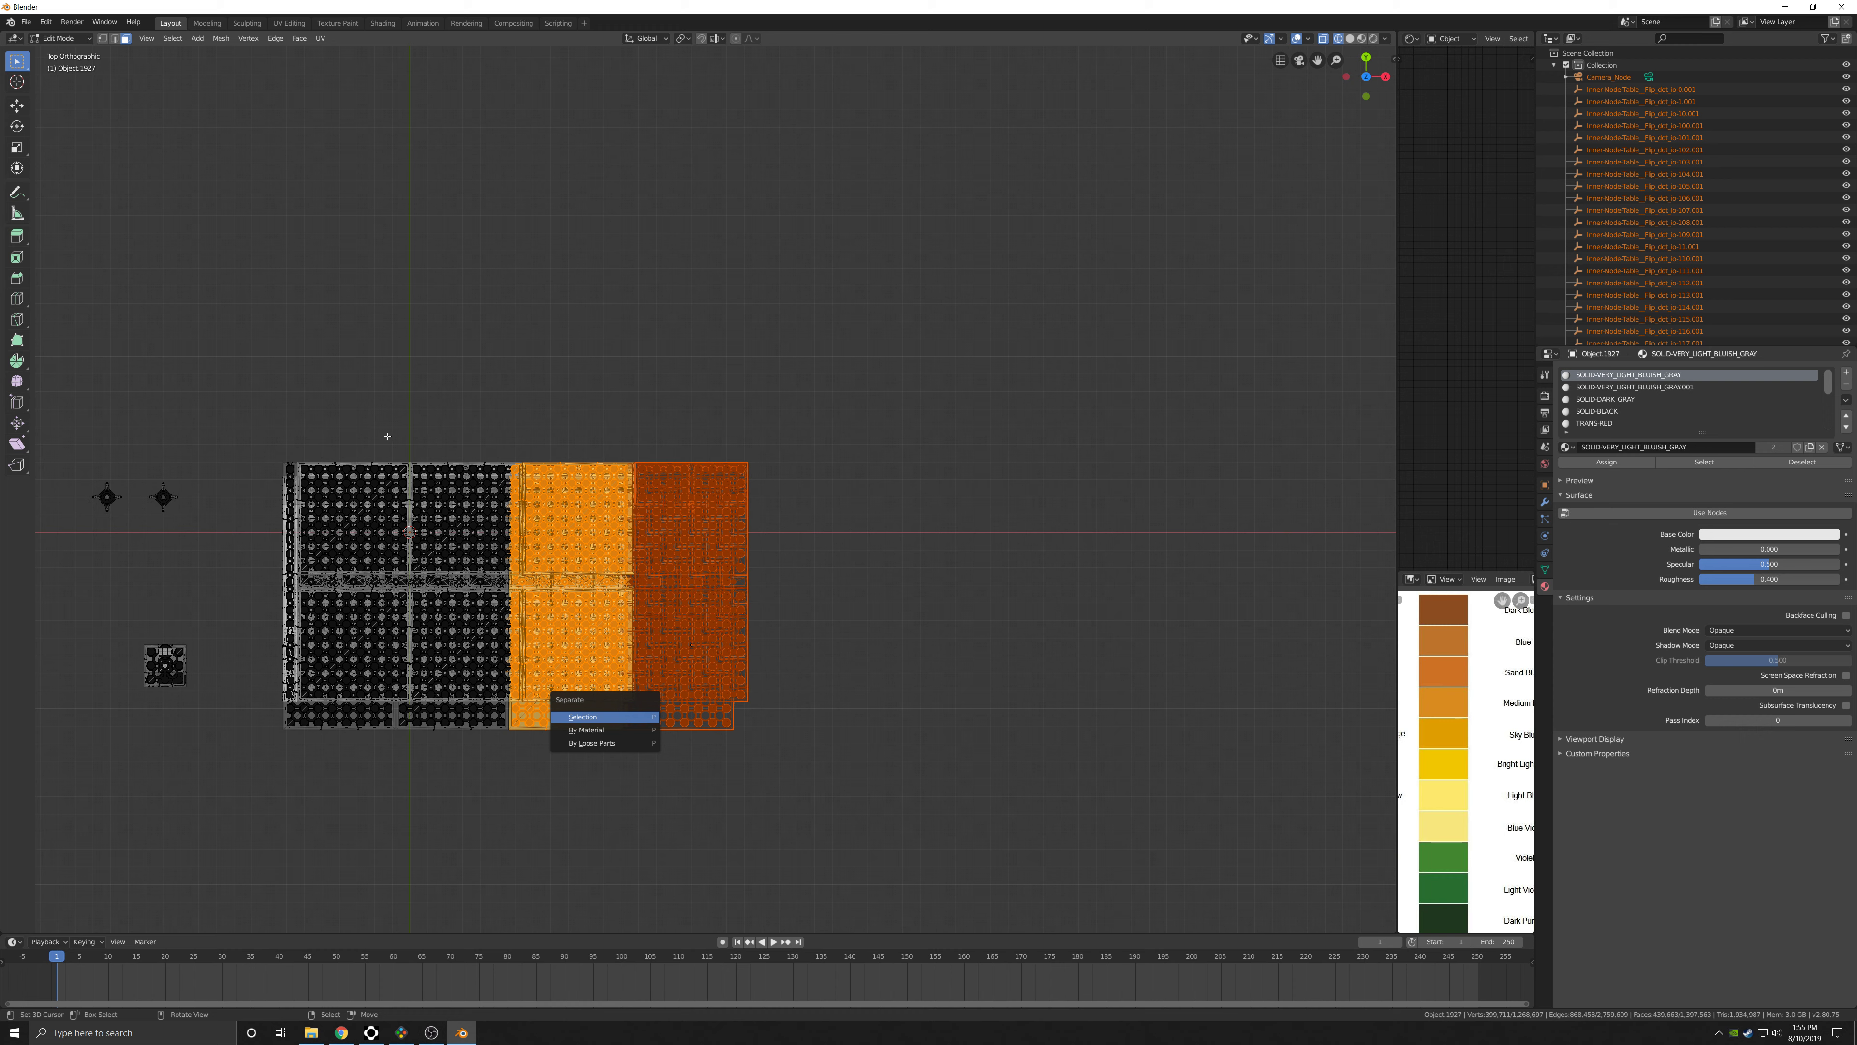
pyautogui.press('Return')
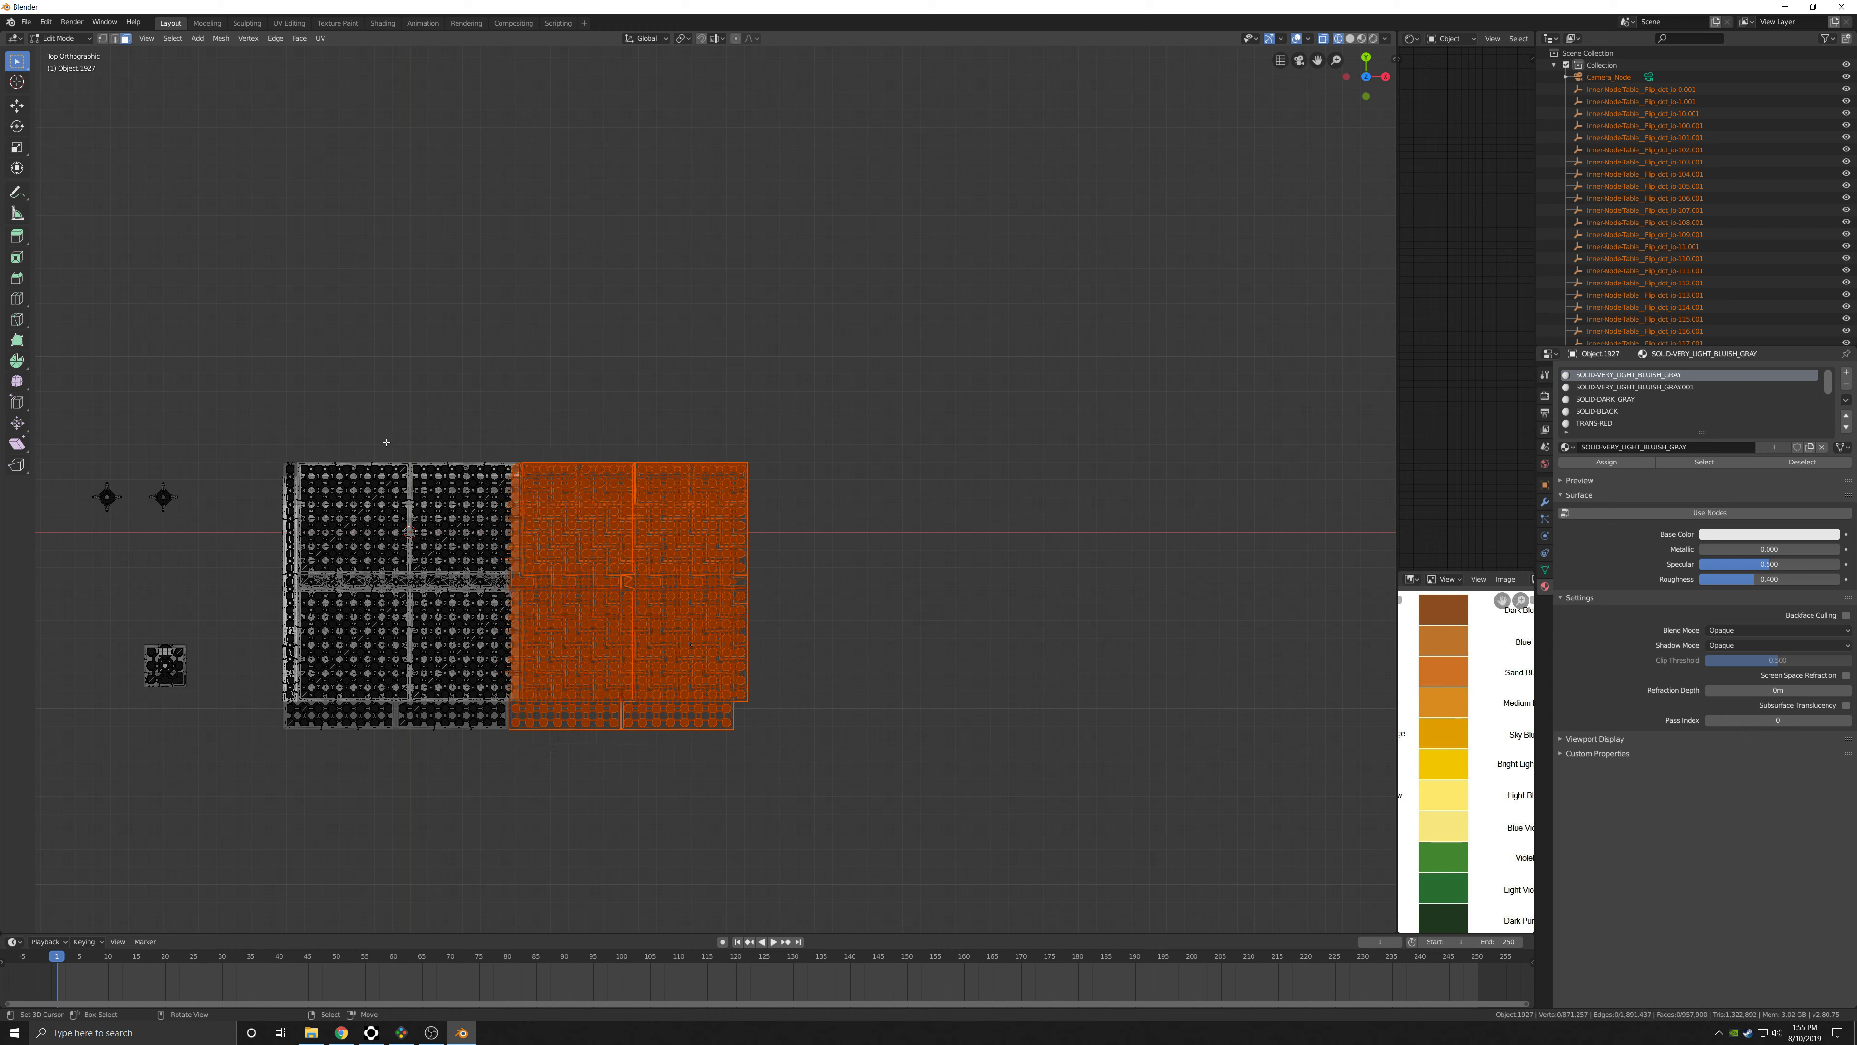
# Box-select the two remaining quarters of the building one at a time, separating each into its own object.
pyautogui.moveTo(387, 442); pyautogui.dragTo(530, 786)
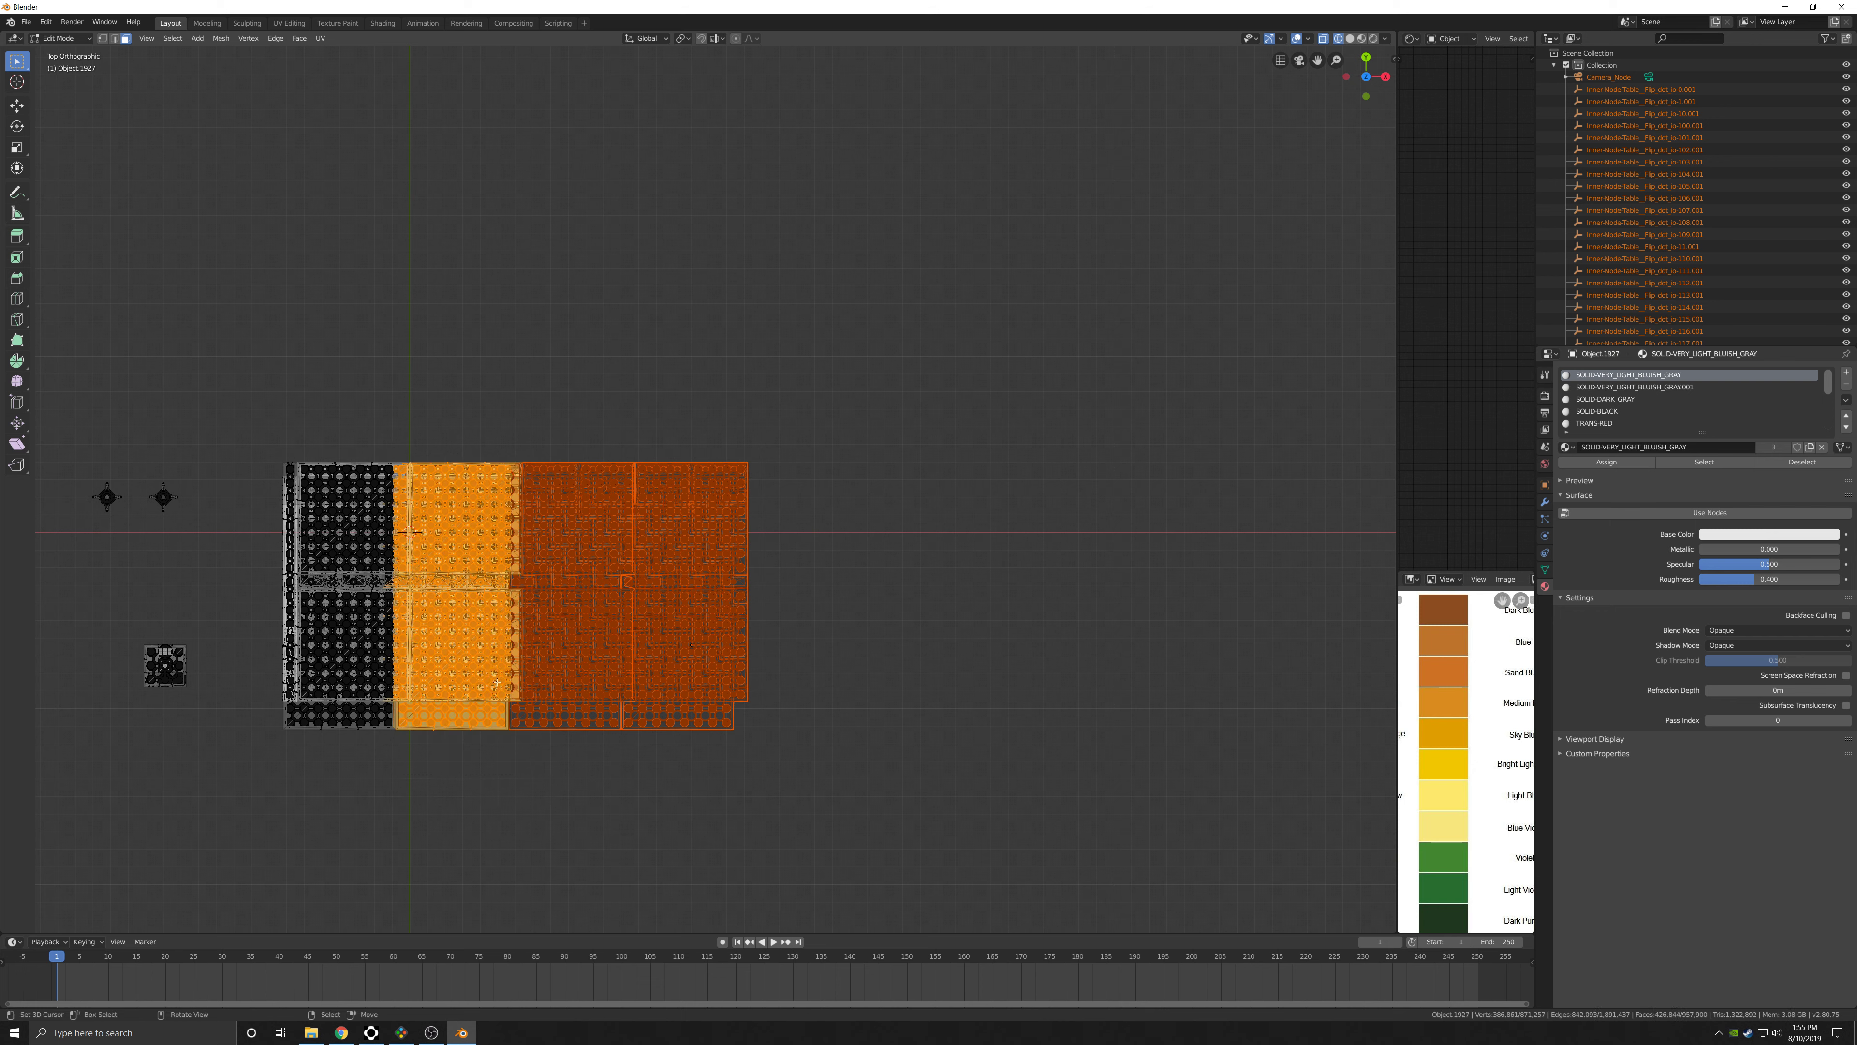
pyautogui.press('p')
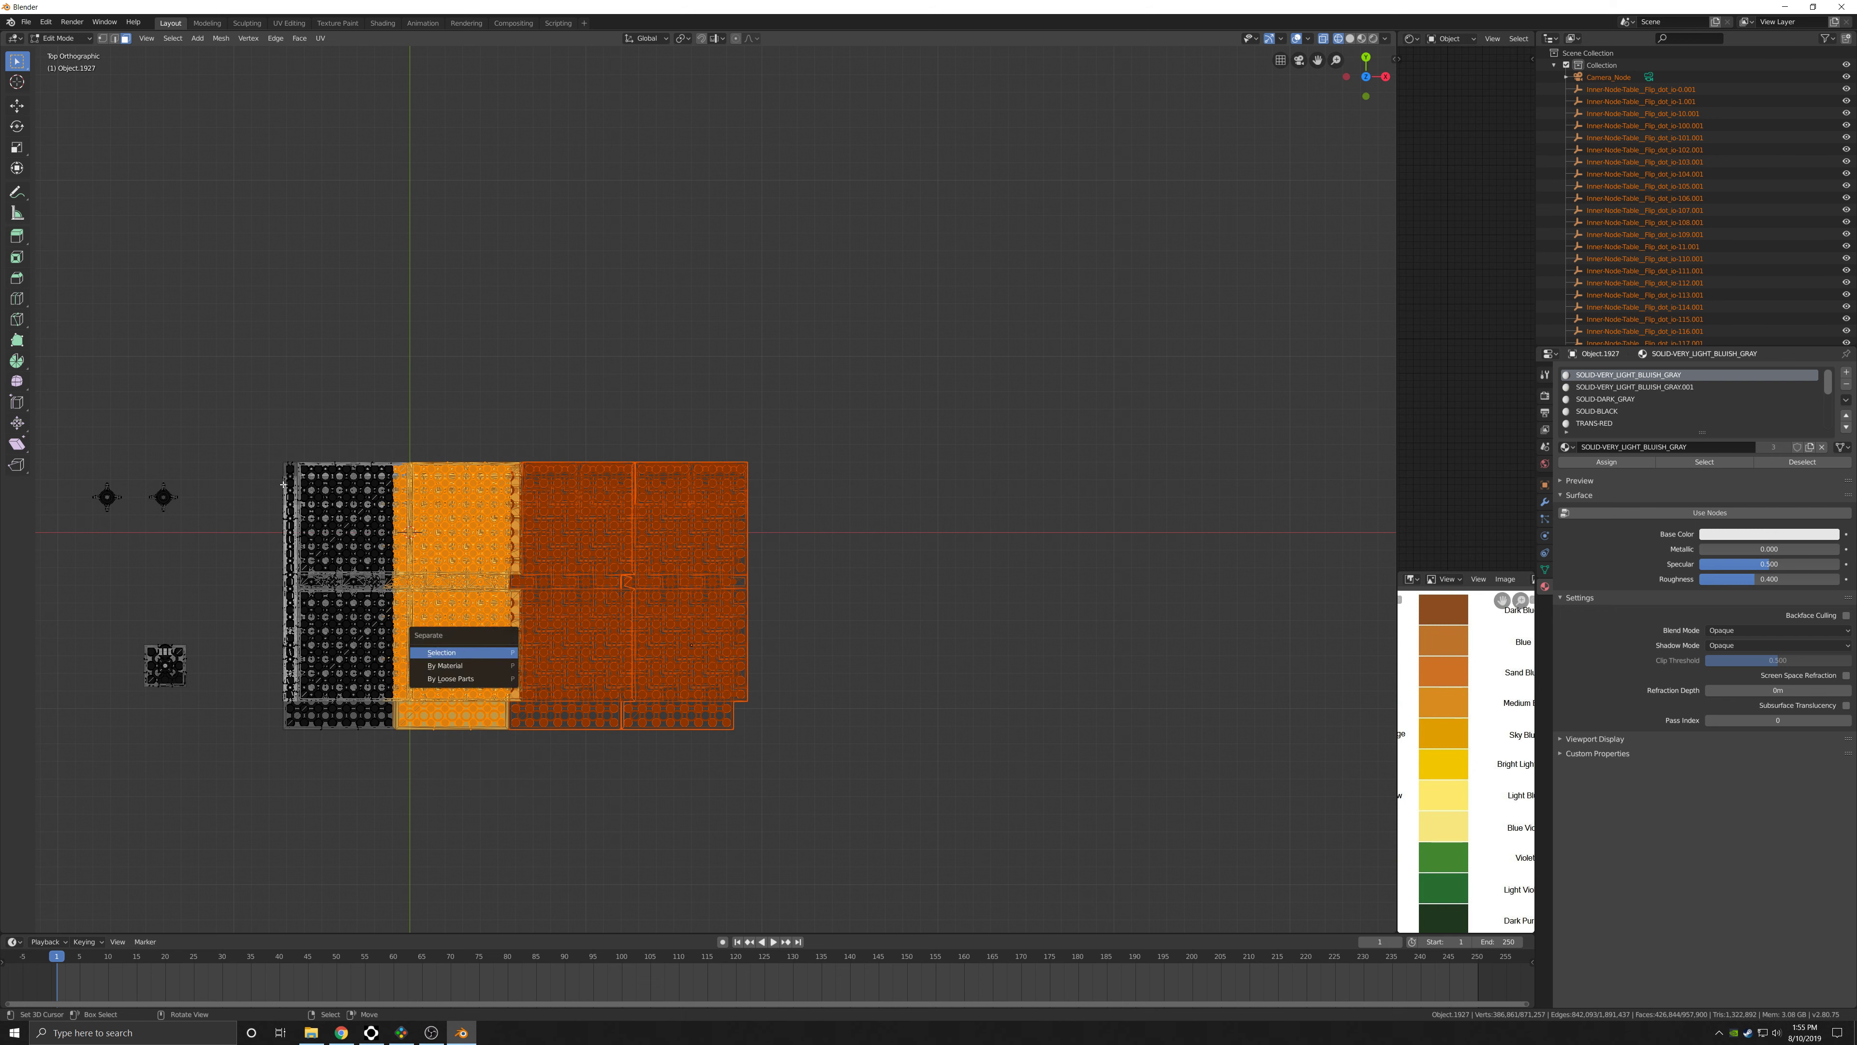
pyautogui.press('Return')
pyautogui.moveTo(252, 418); pyautogui.dragTo(441, 812)
pyautogui.press('p')
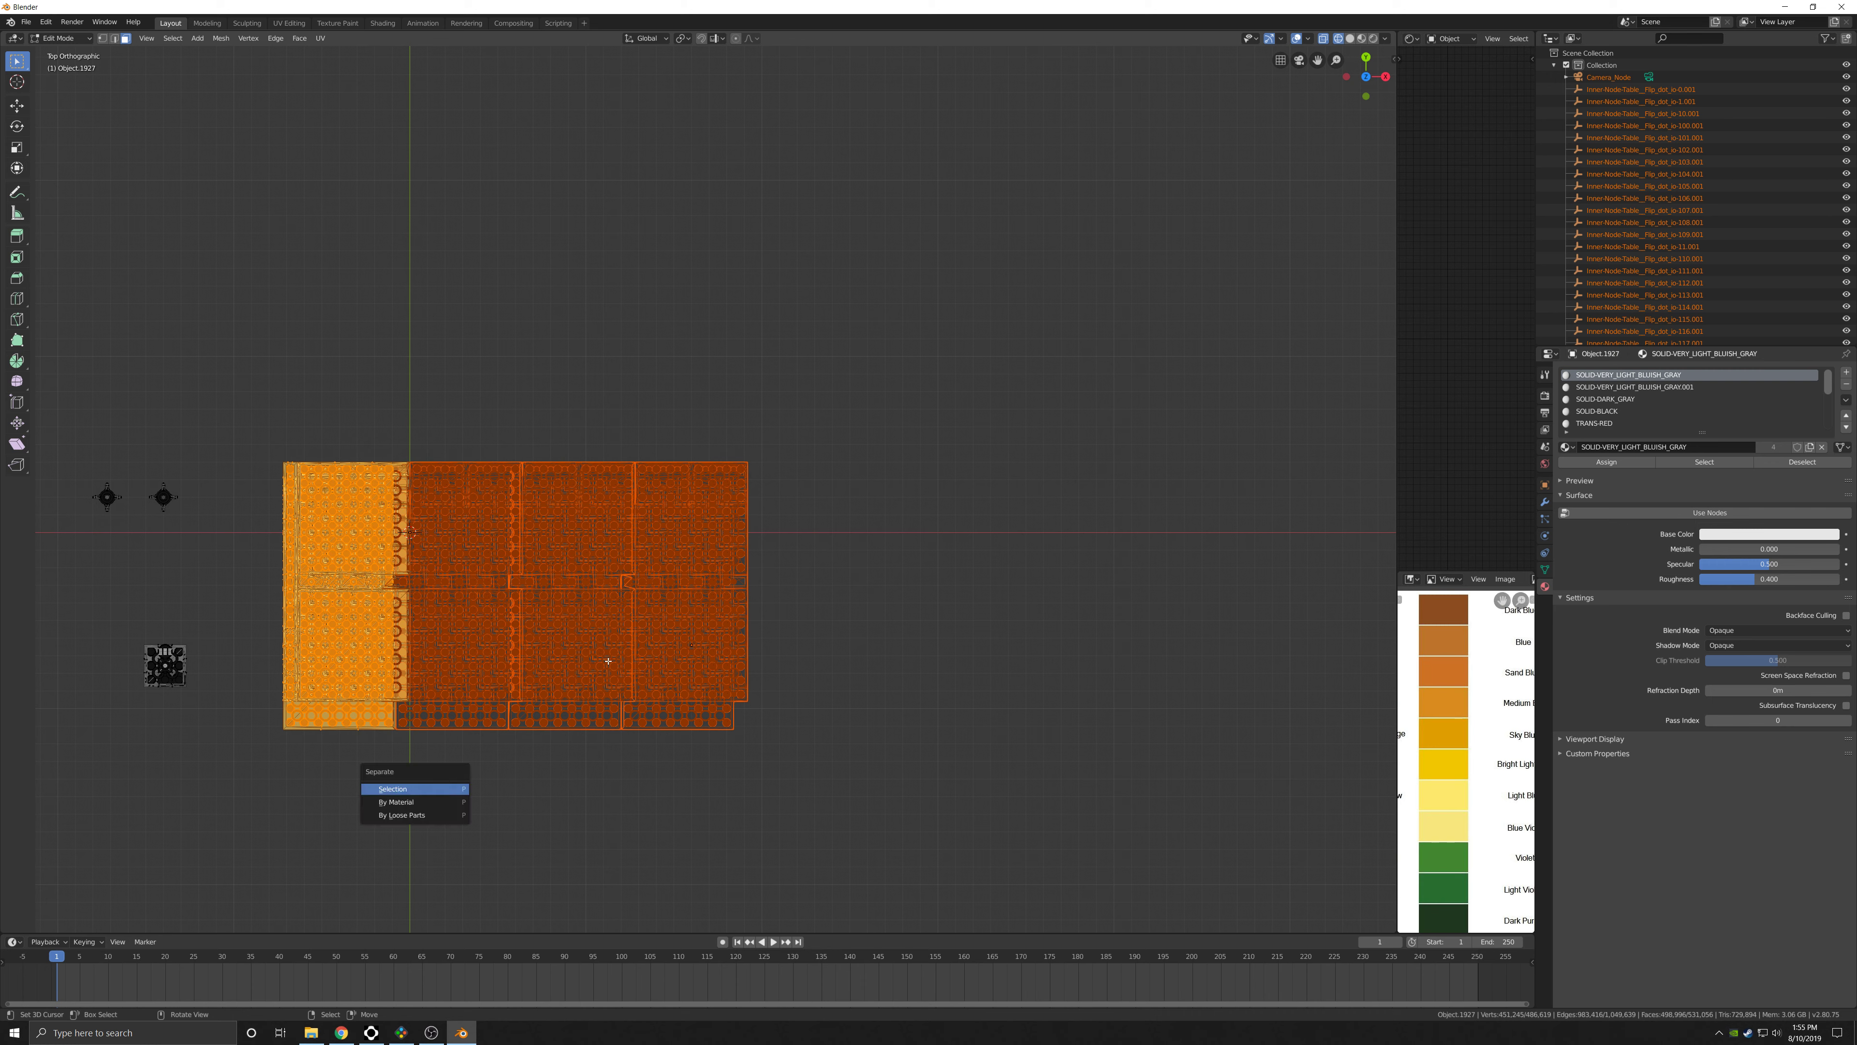
pyautogui.press('Return')
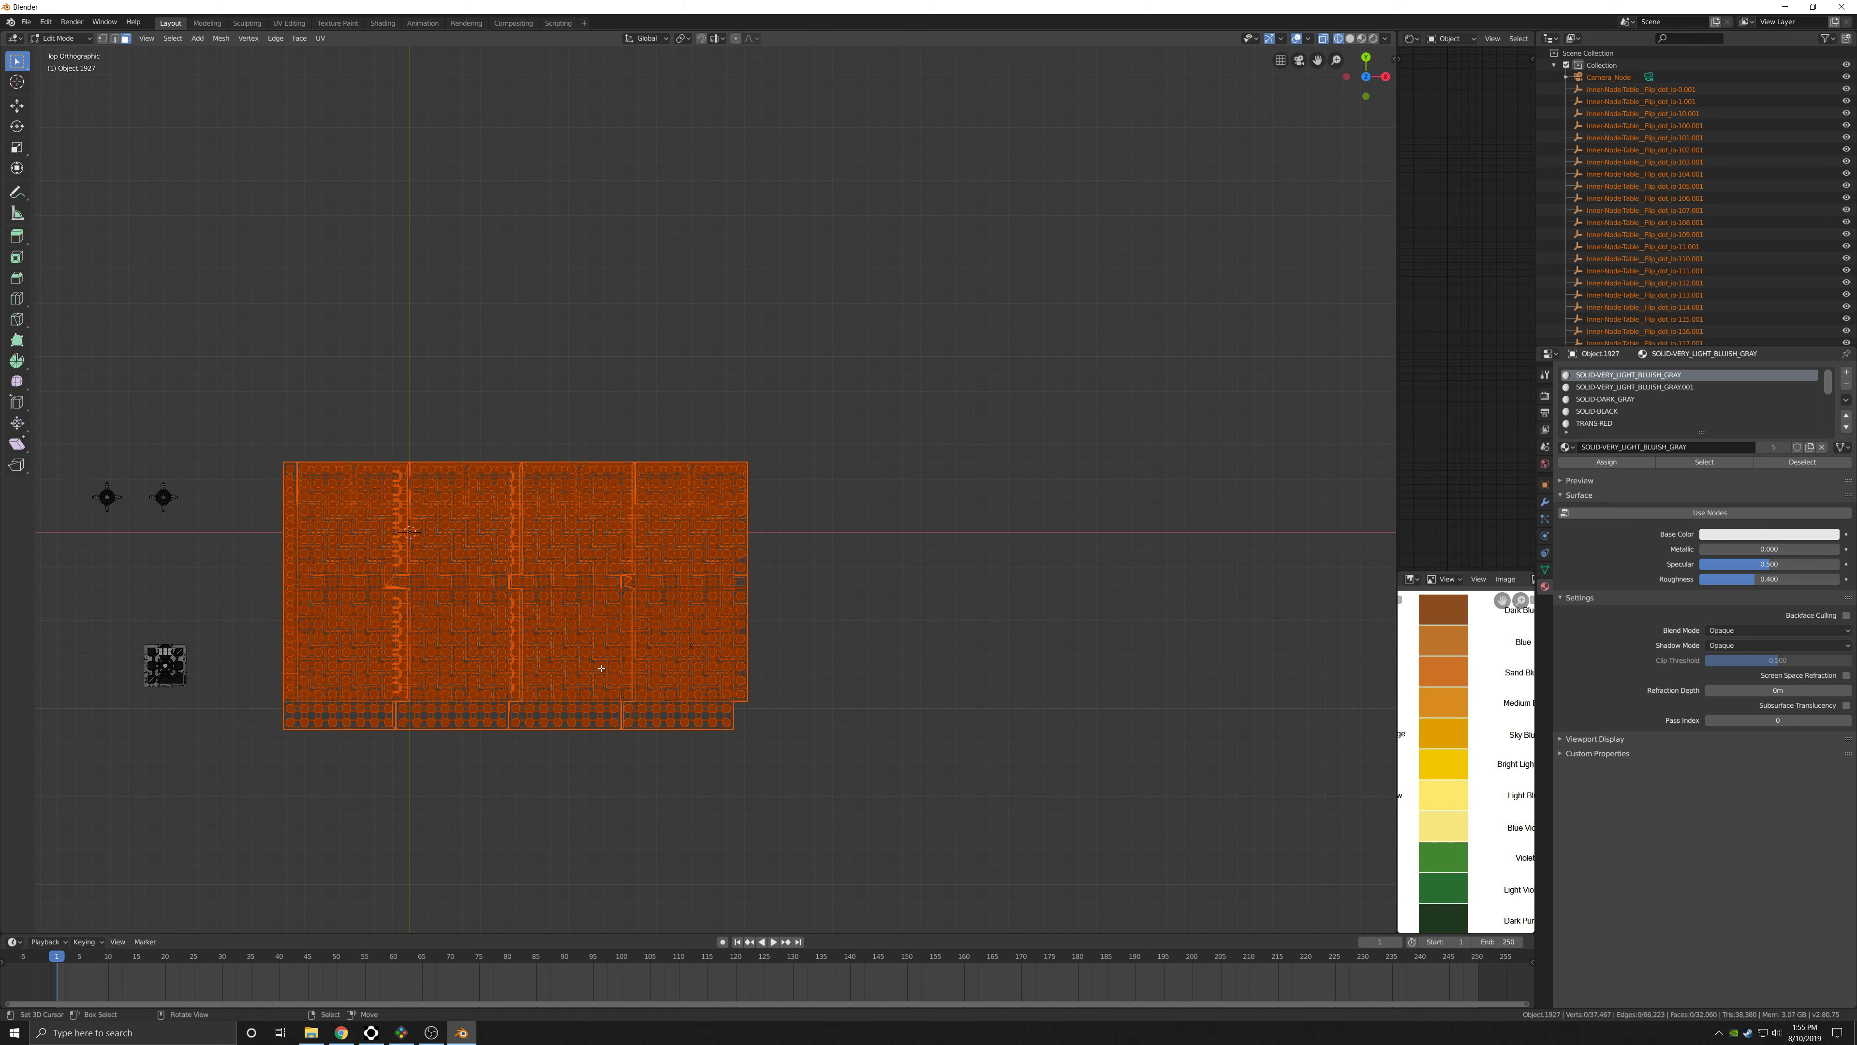
# Switch to solid shading and open the end section farthest from the loose pieces in Edit Mode with all geometry selected.
pyautogui.moveTo(601, 666)
pyautogui.mouseDown(button='middle')
pyautogui.moveTo(661, 533)
pyautogui.moveTo(958, 484)
pyautogui.moveTo(782, 551)
pyautogui.mouseUp(button='middle')
pyautogui.press('z')
pyautogui.click(746, 532)
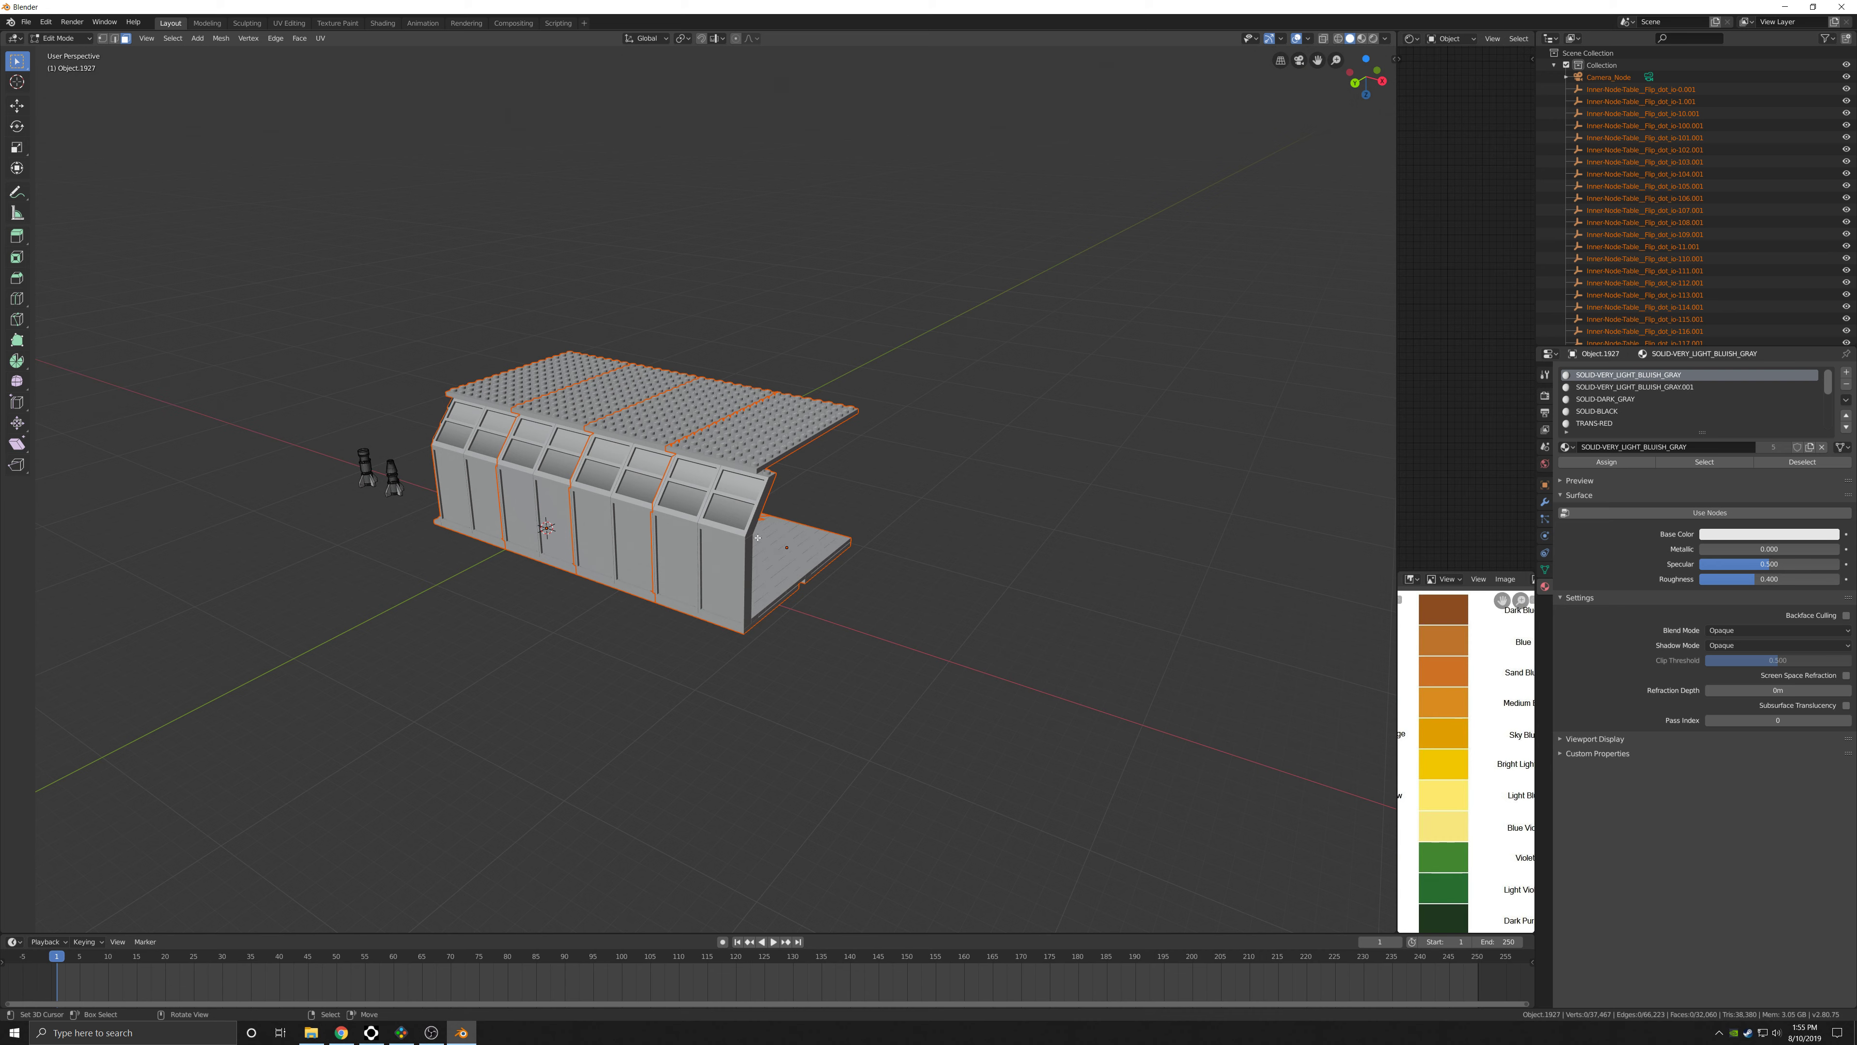
pyautogui.press('Tab')
pyautogui.click(786, 580)
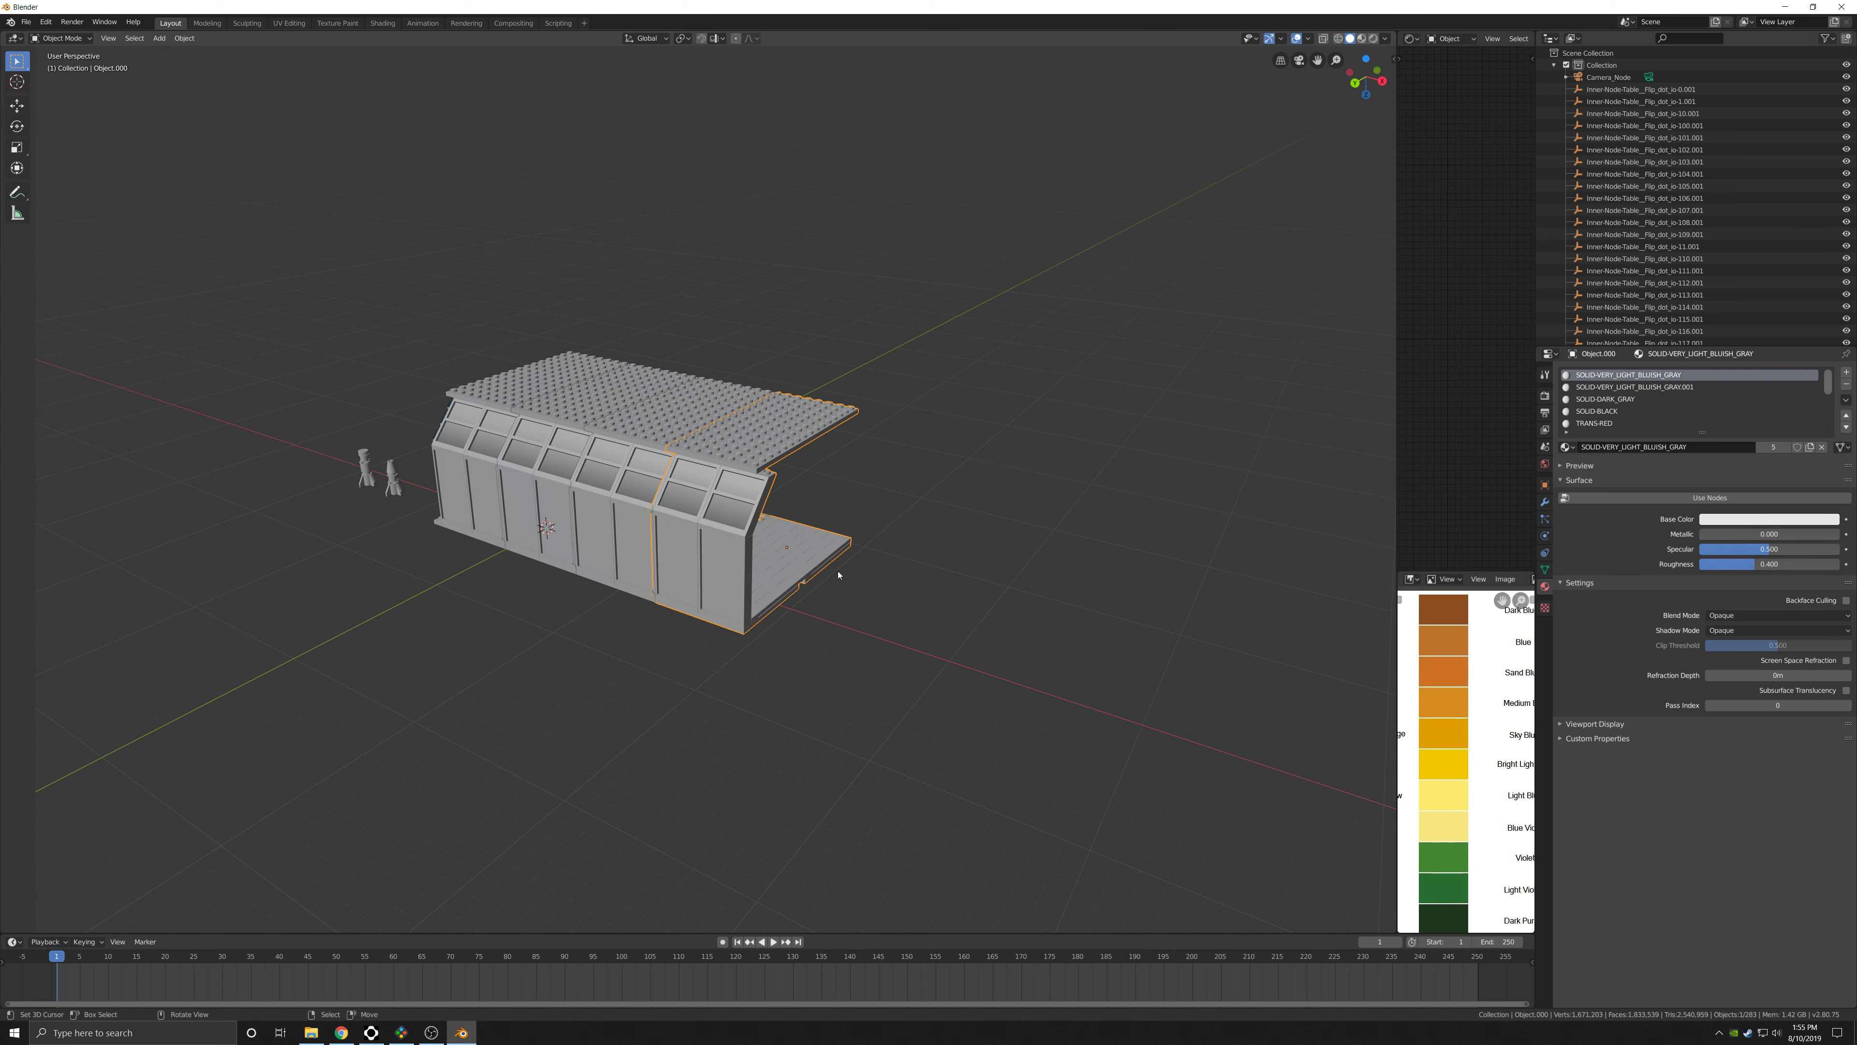
pyautogui.press('Tab')
pyautogui.press('a')
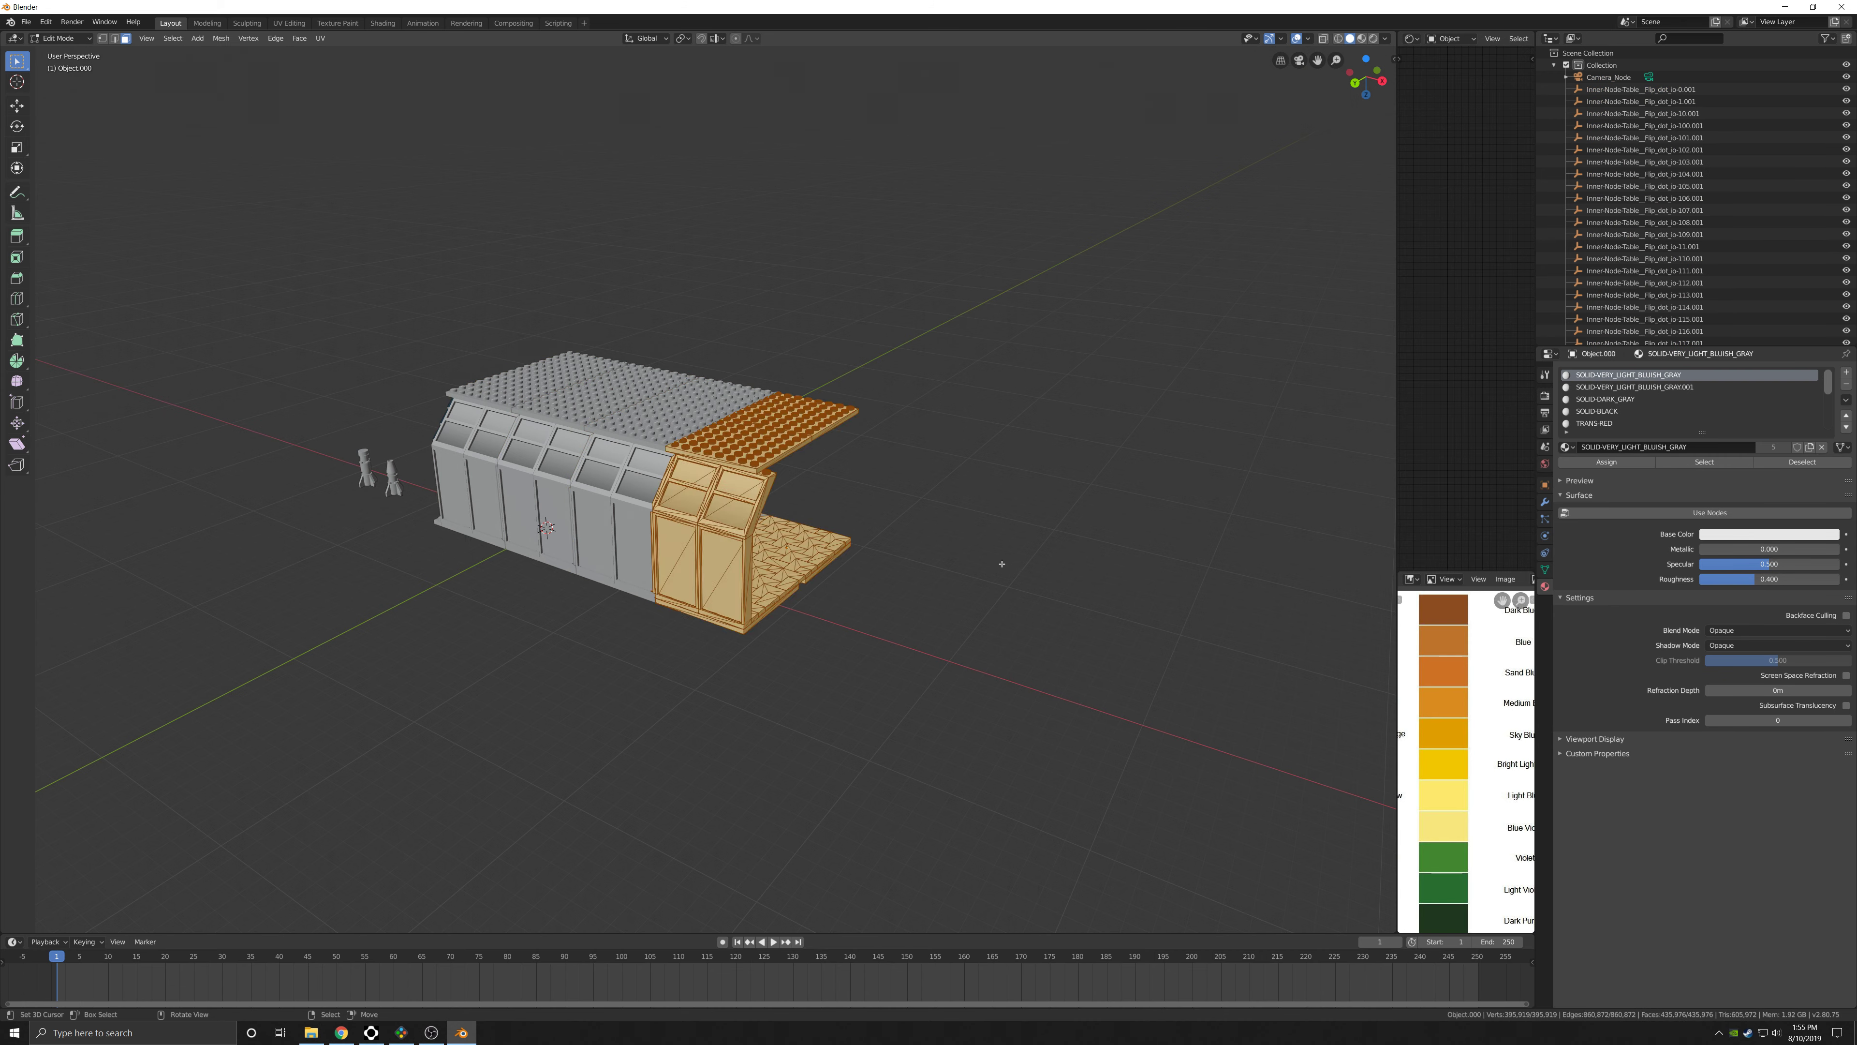
# Merge the end section's vertices by a distance of 0.05 m and convert its triangles to quads.
pyautogui.click(221, 38)
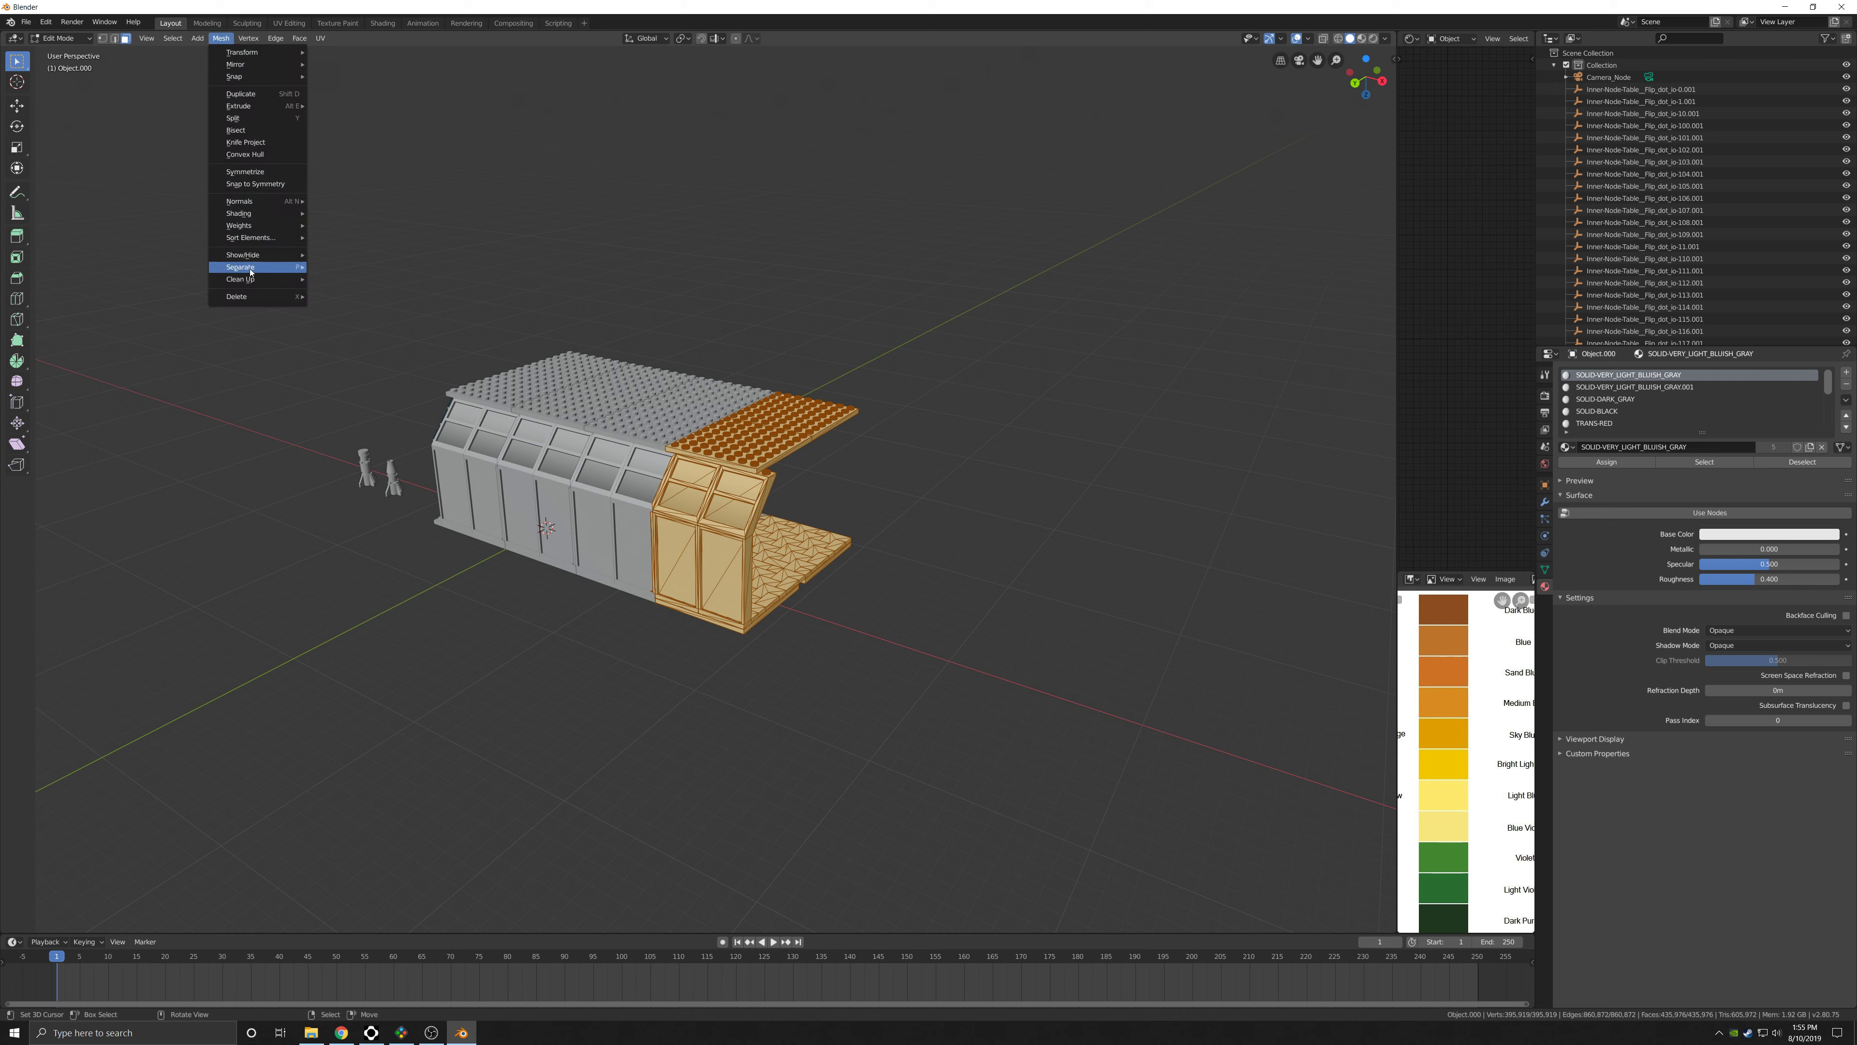
pyautogui.moveTo(251, 279)
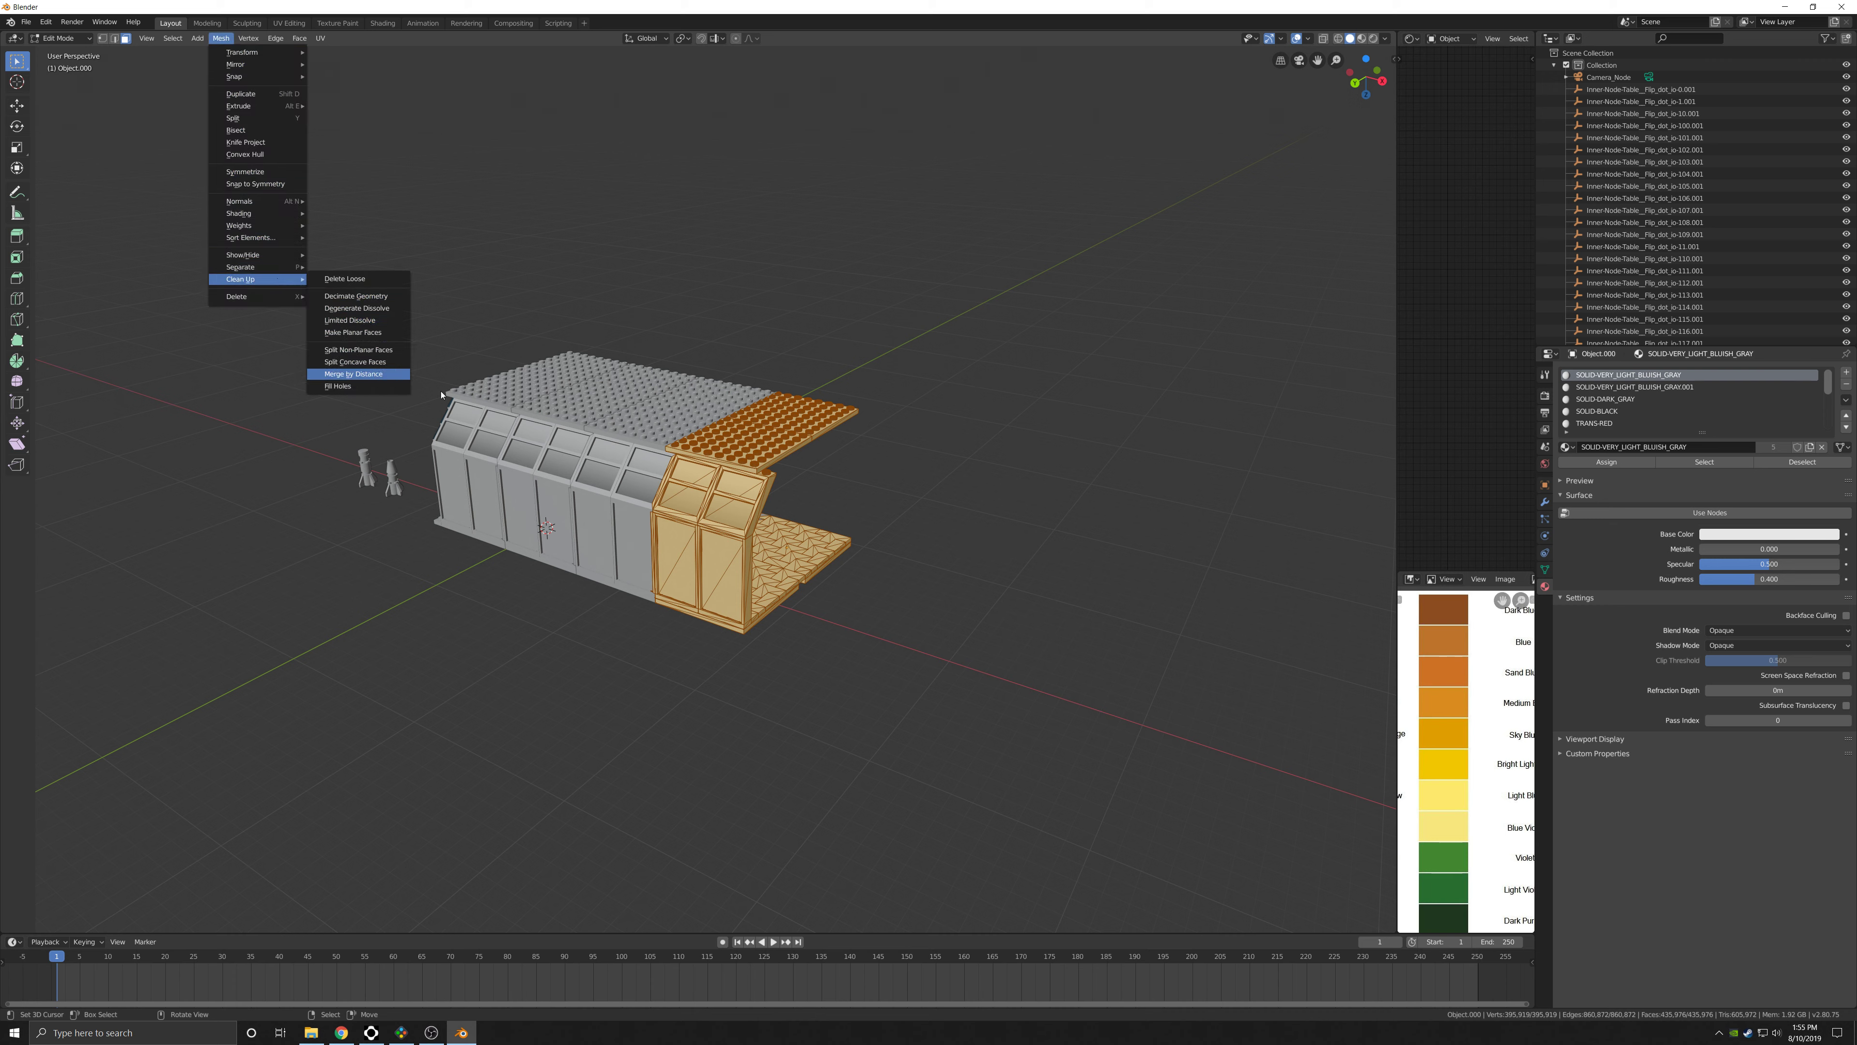
pyautogui.press('Return')
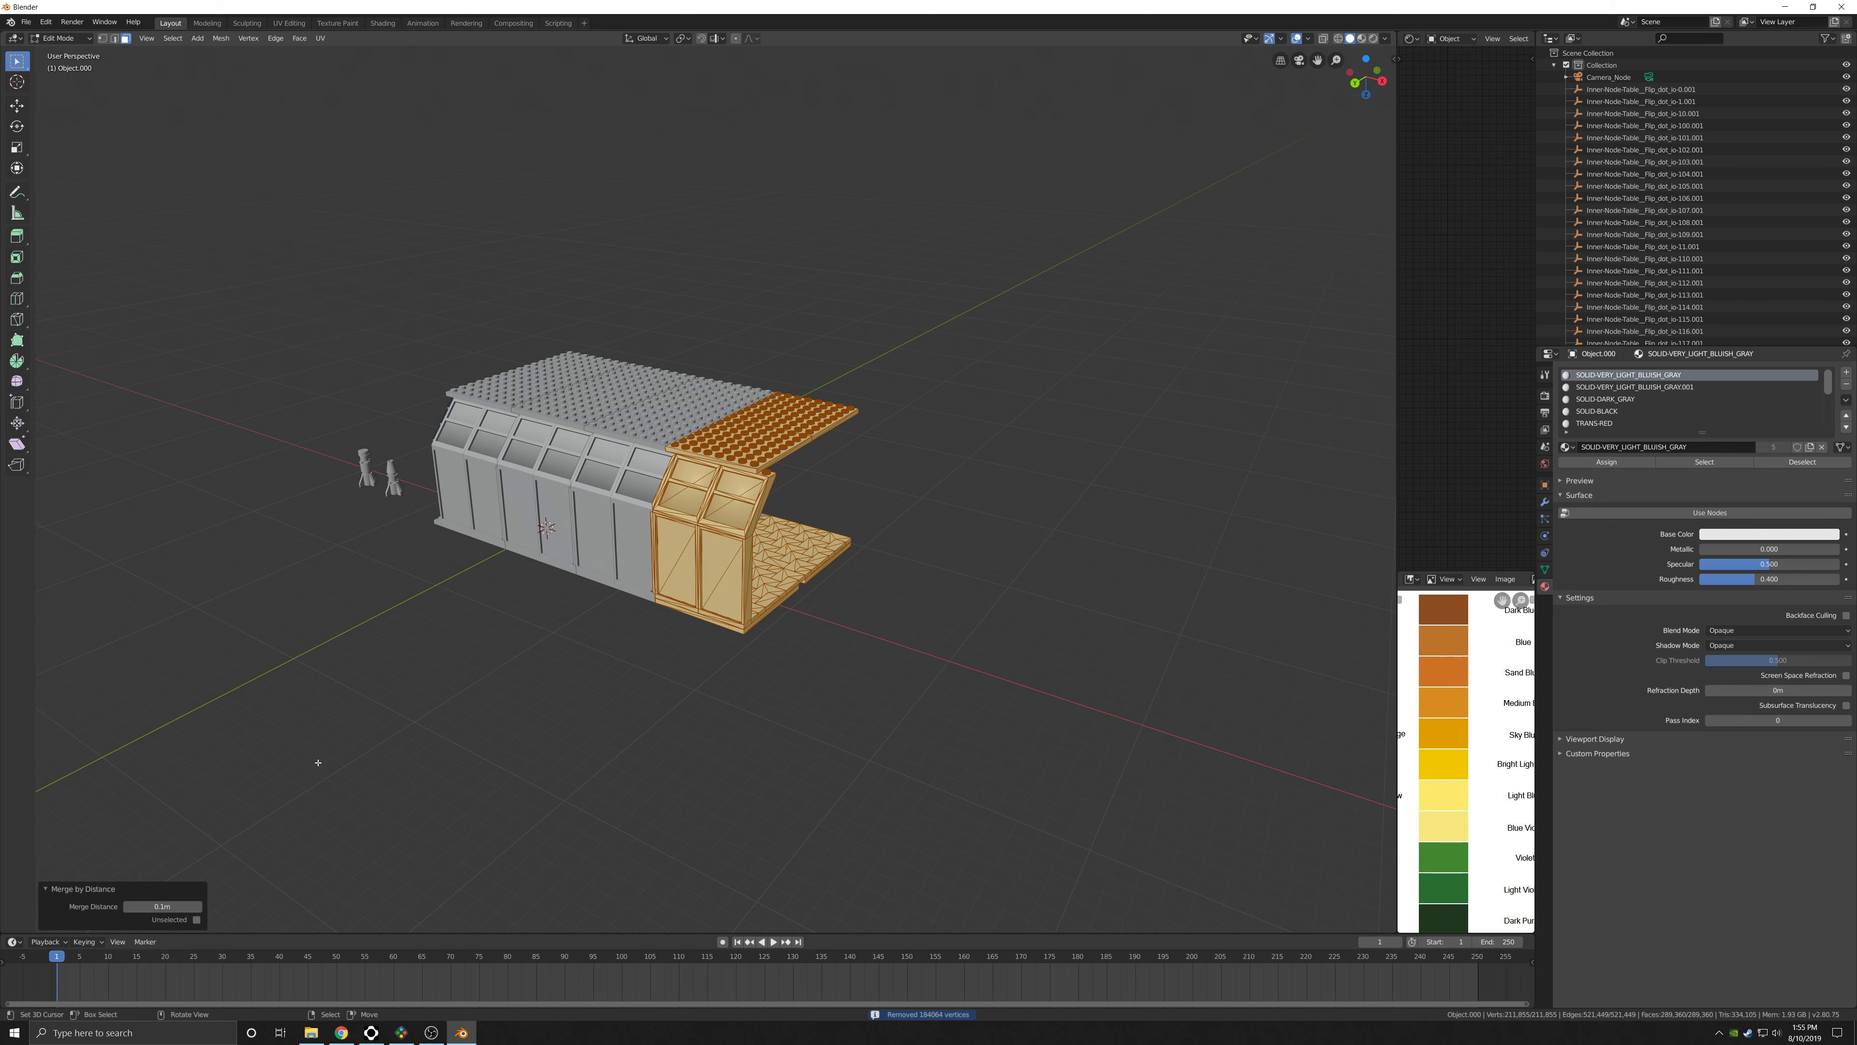
pyautogui.click(155, 902)
pyautogui.write('.05')
pyautogui.press('Return')
pyautogui.moveTo(720, 715); pyautogui.dragTo(731, 592, button='middle')
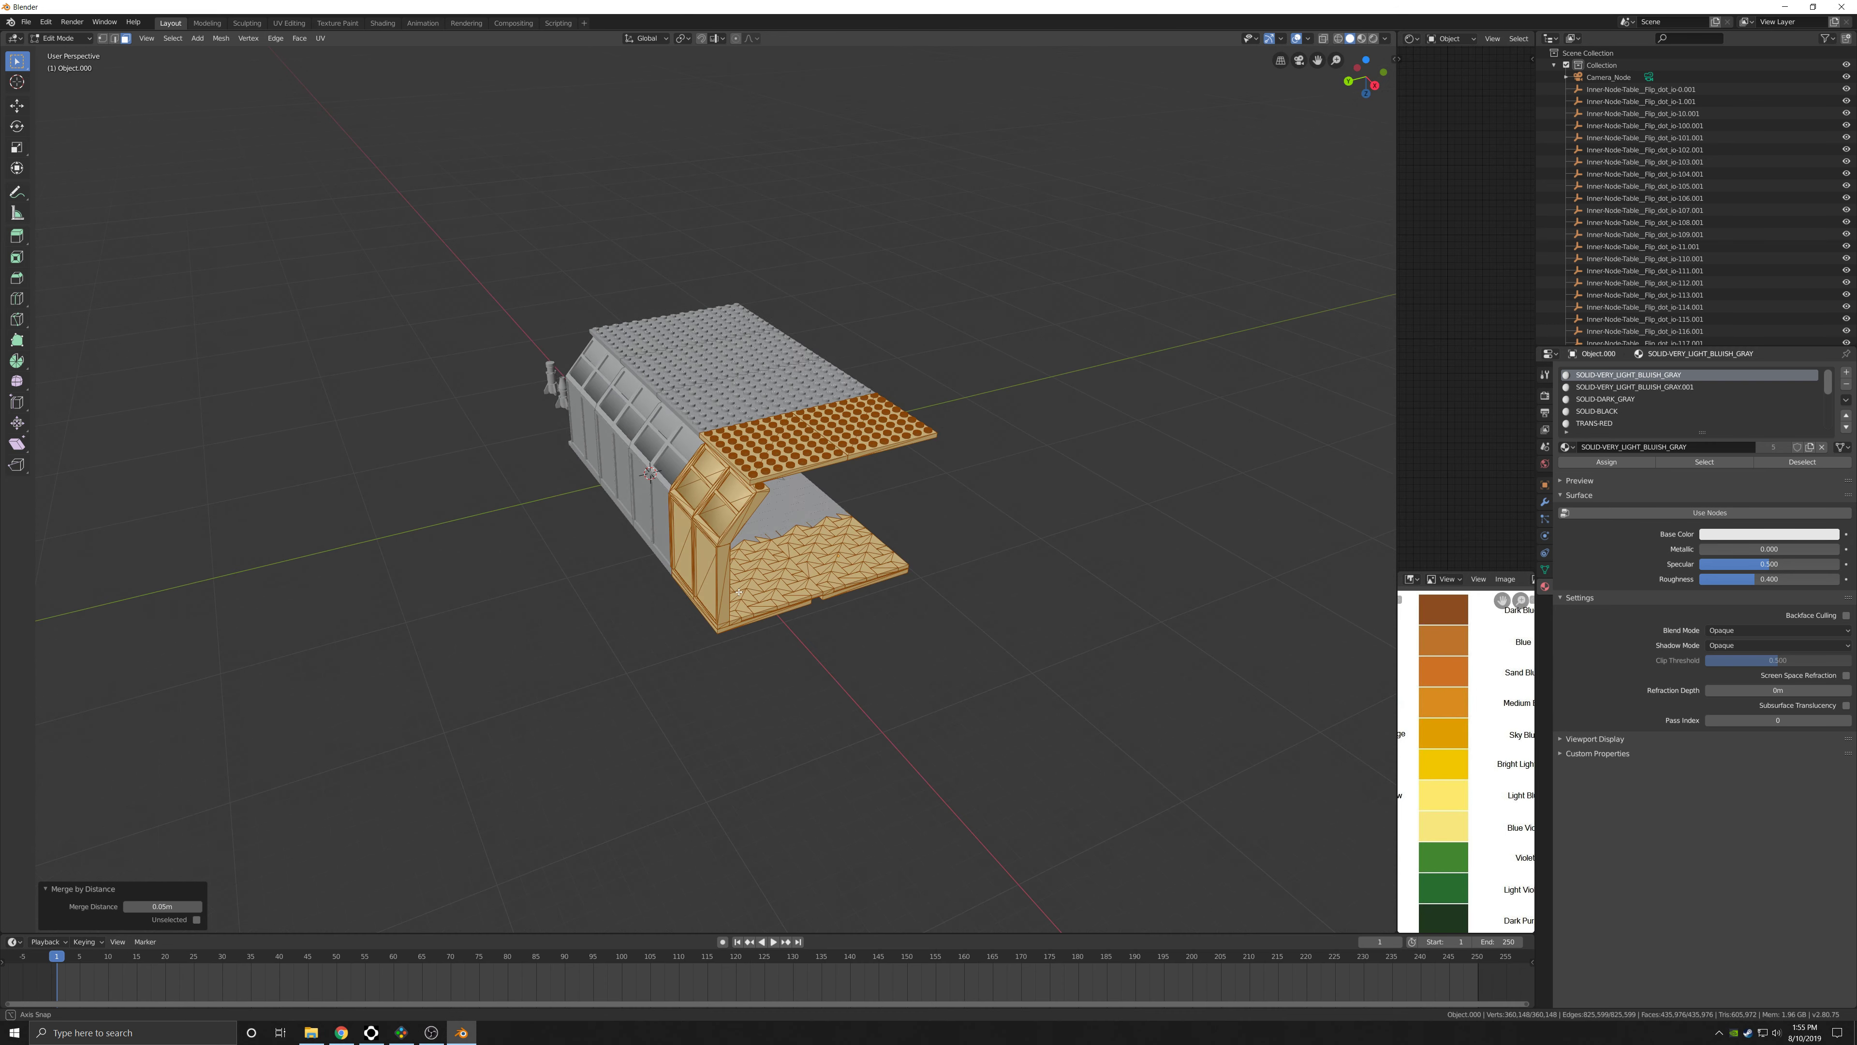
pyautogui.hotkey('ctrl', 'f')
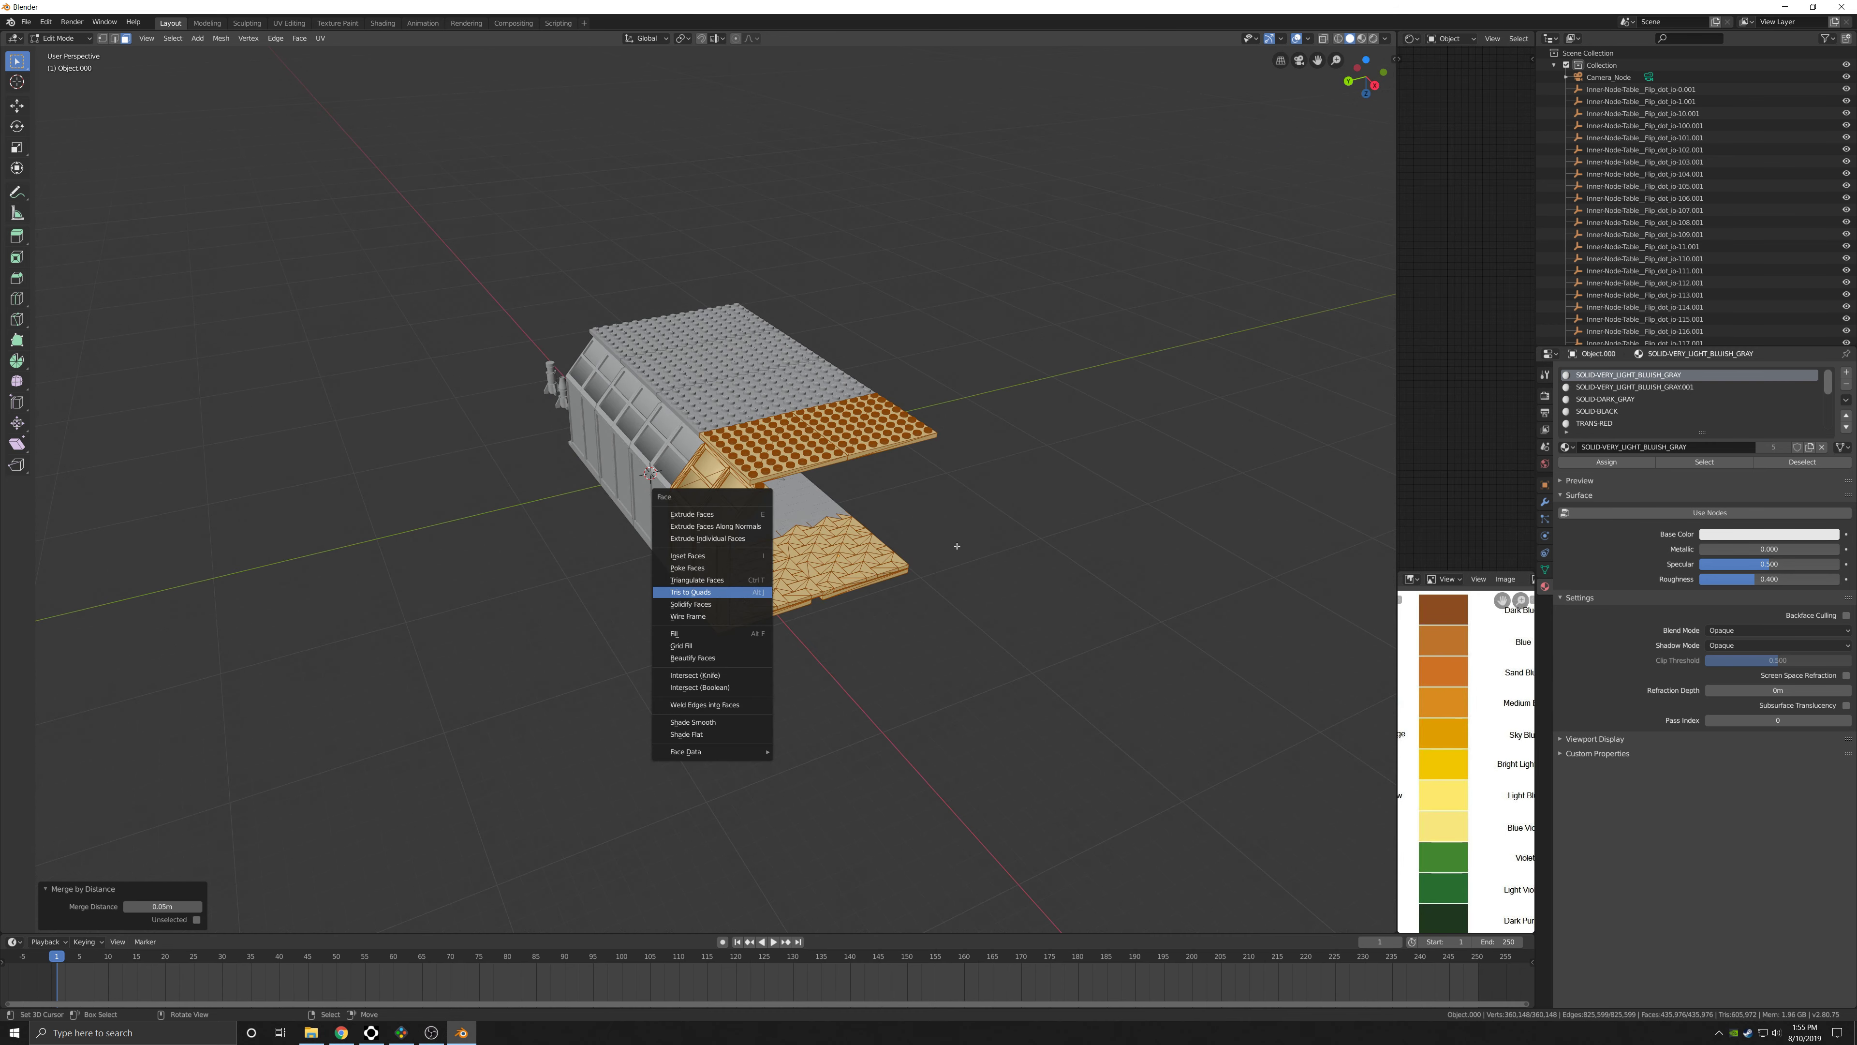
# Open the section beside the finished end in Edit Mode, merge its vertices by distance, and convert its triangles to quads.
pyautogui.scroll(3, 945, 547)
pyautogui.moveTo(801, 588); pyautogui.dragTo(908, 531, button='middle')
pyautogui.scroll(-1, 909, 531)
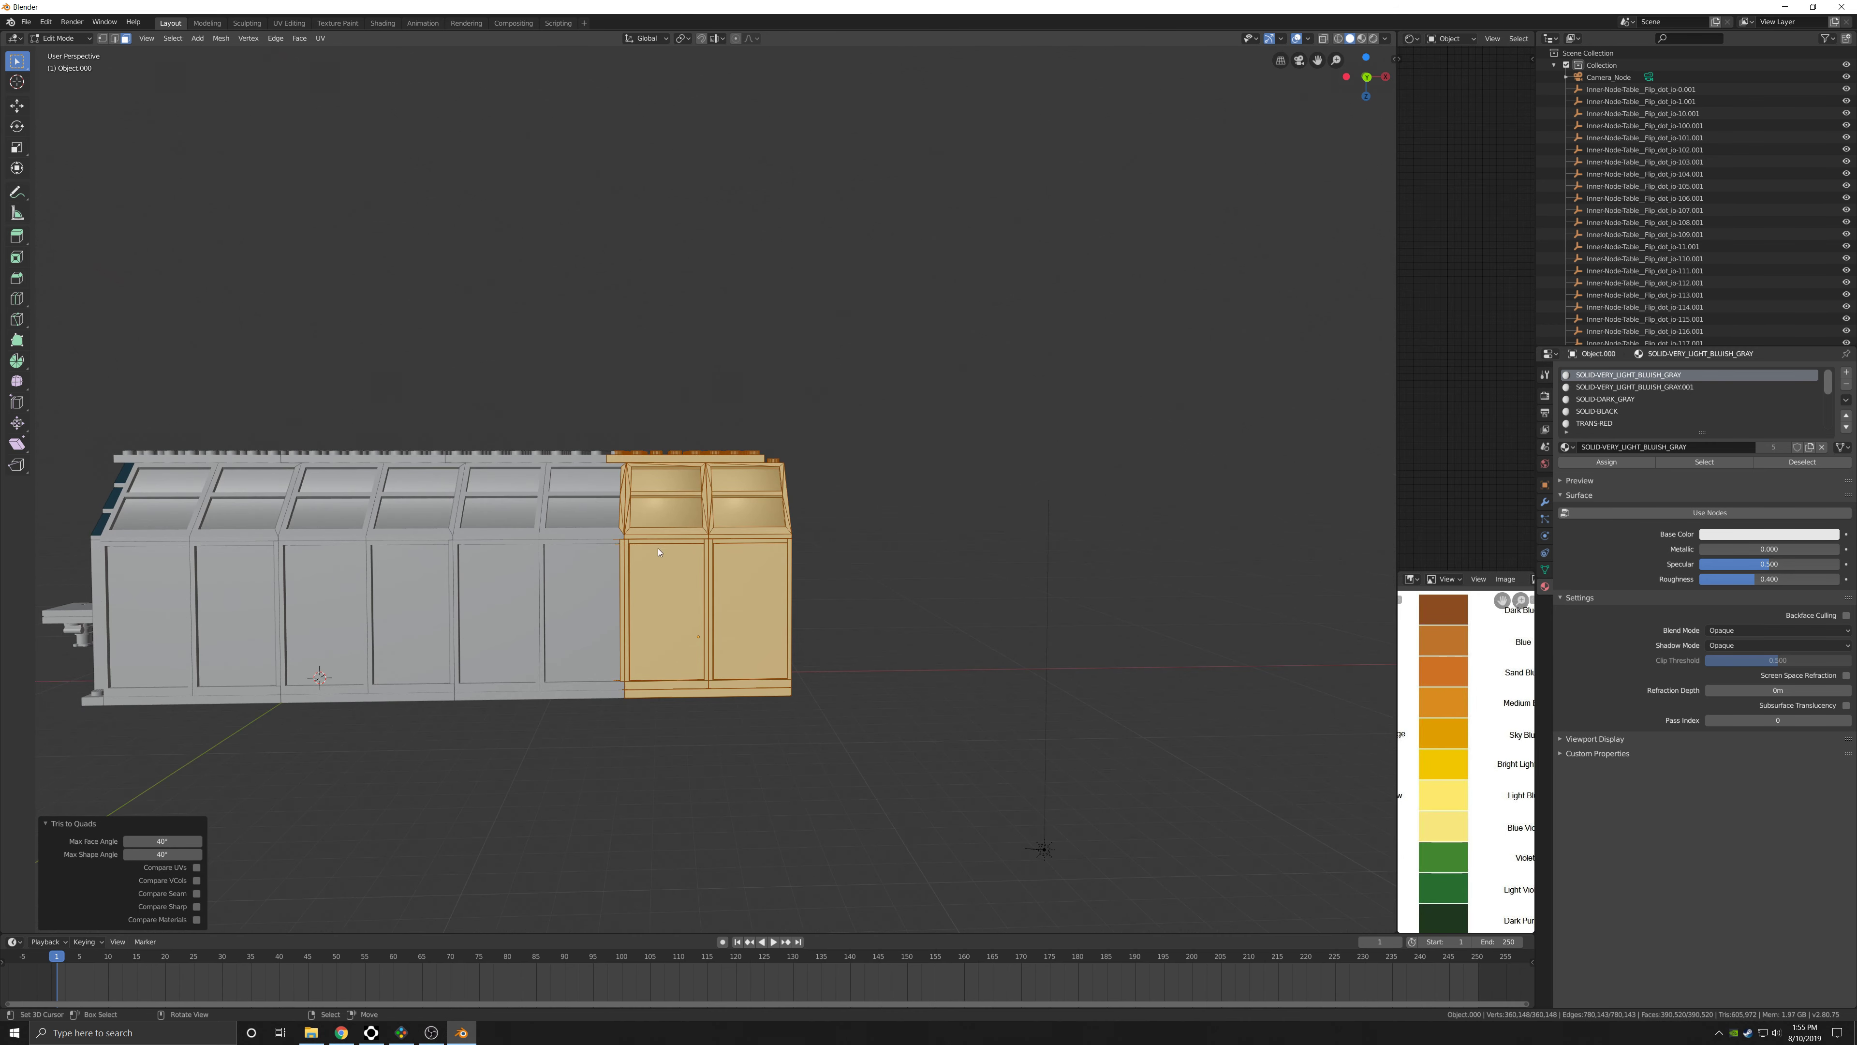
pyautogui.press('Tab')
pyautogui.rightClick(529, 557)
pyautogui.keyDown('shift'); pyautogui.moveTo(528, 558); pyautogui.dragTo(557, 641, button='middle'); pyautogui.keyUp('shift')
pyautogui.press('Tab')
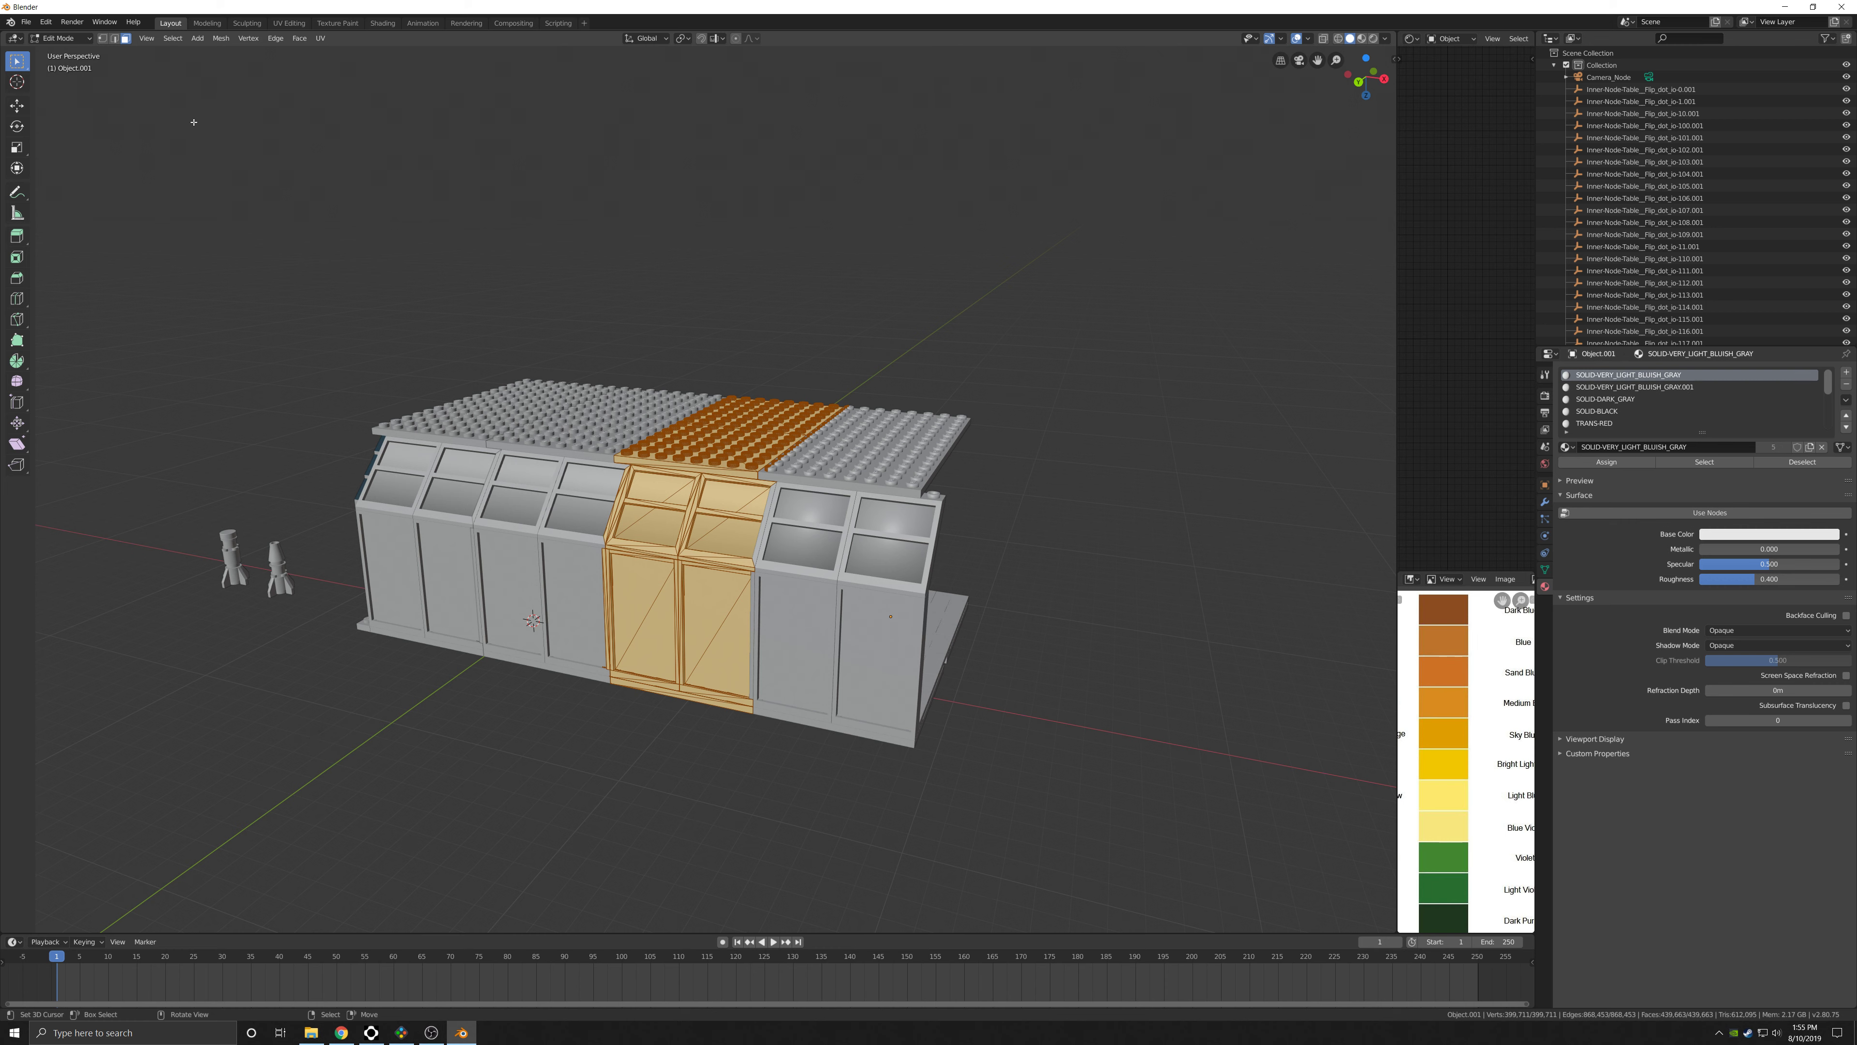
pyautogui.click(221, 38)
pyautogui.moveTo(263, 279)
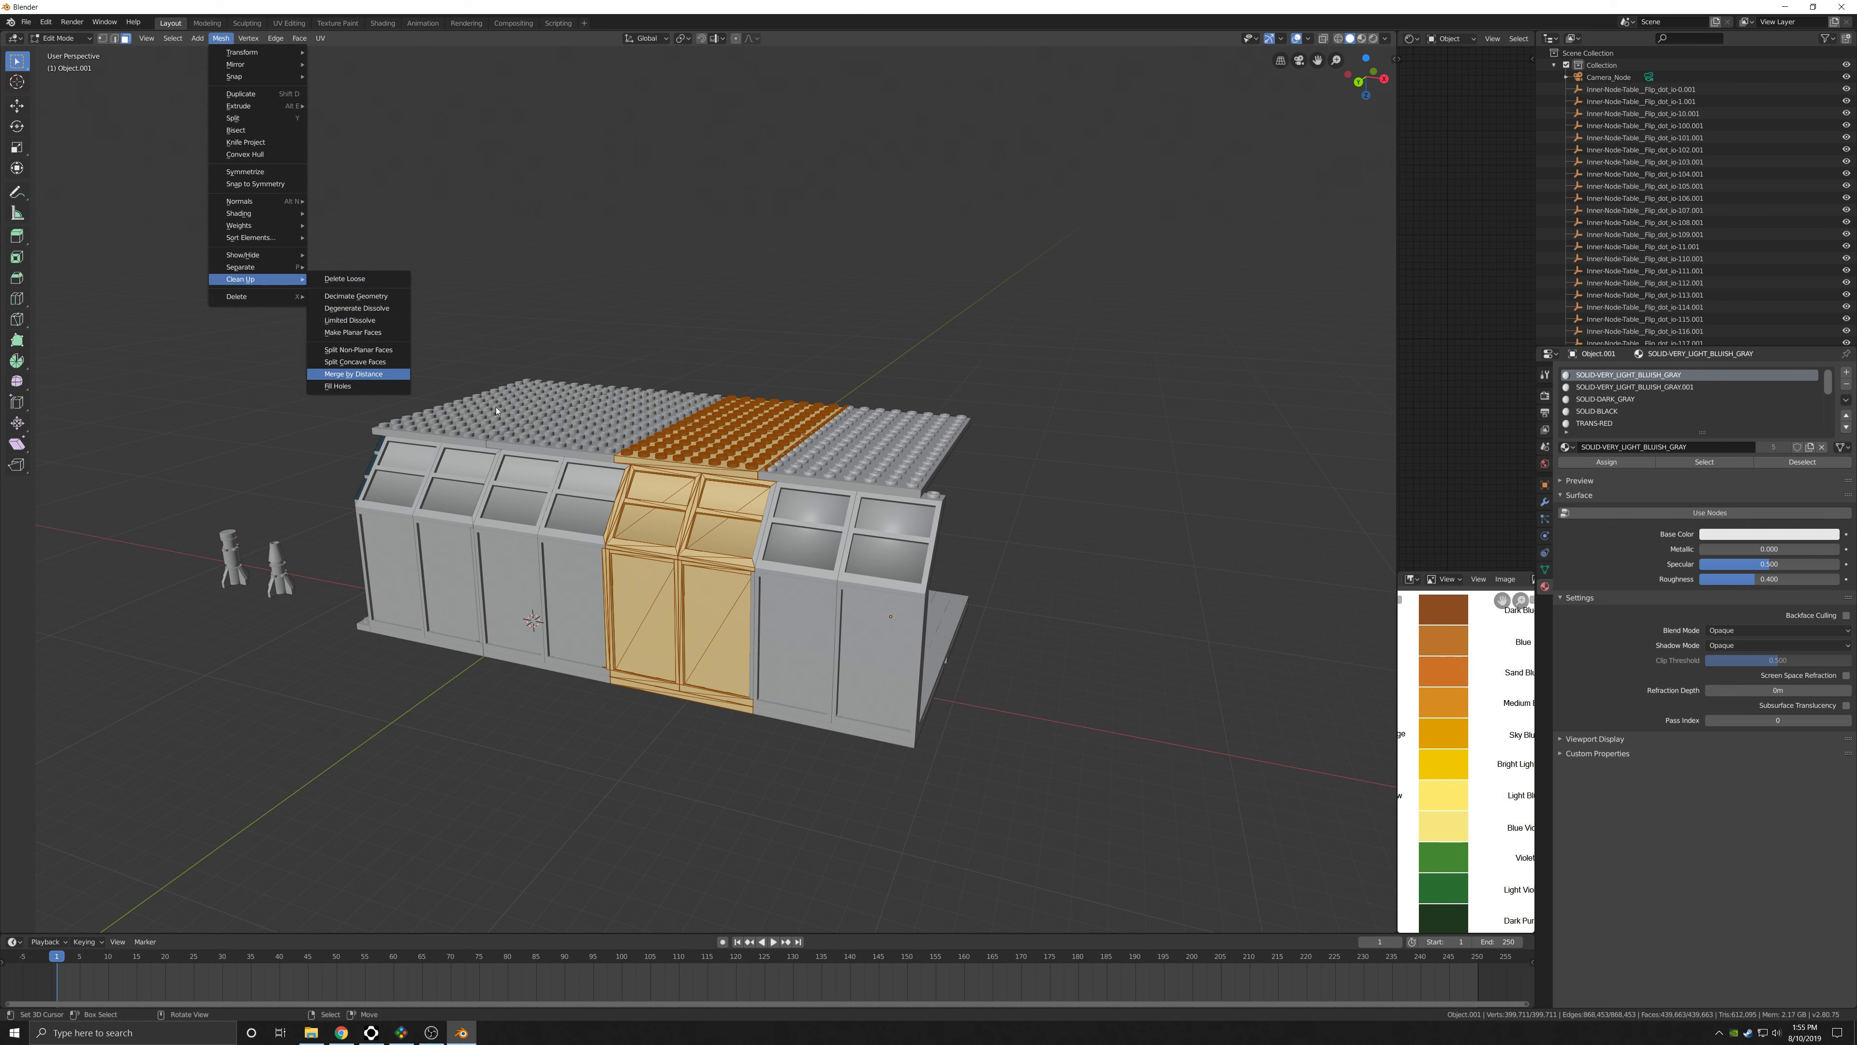
pyautogui.press('Return')
pyautogui.hotkey('ctrl', 'f')
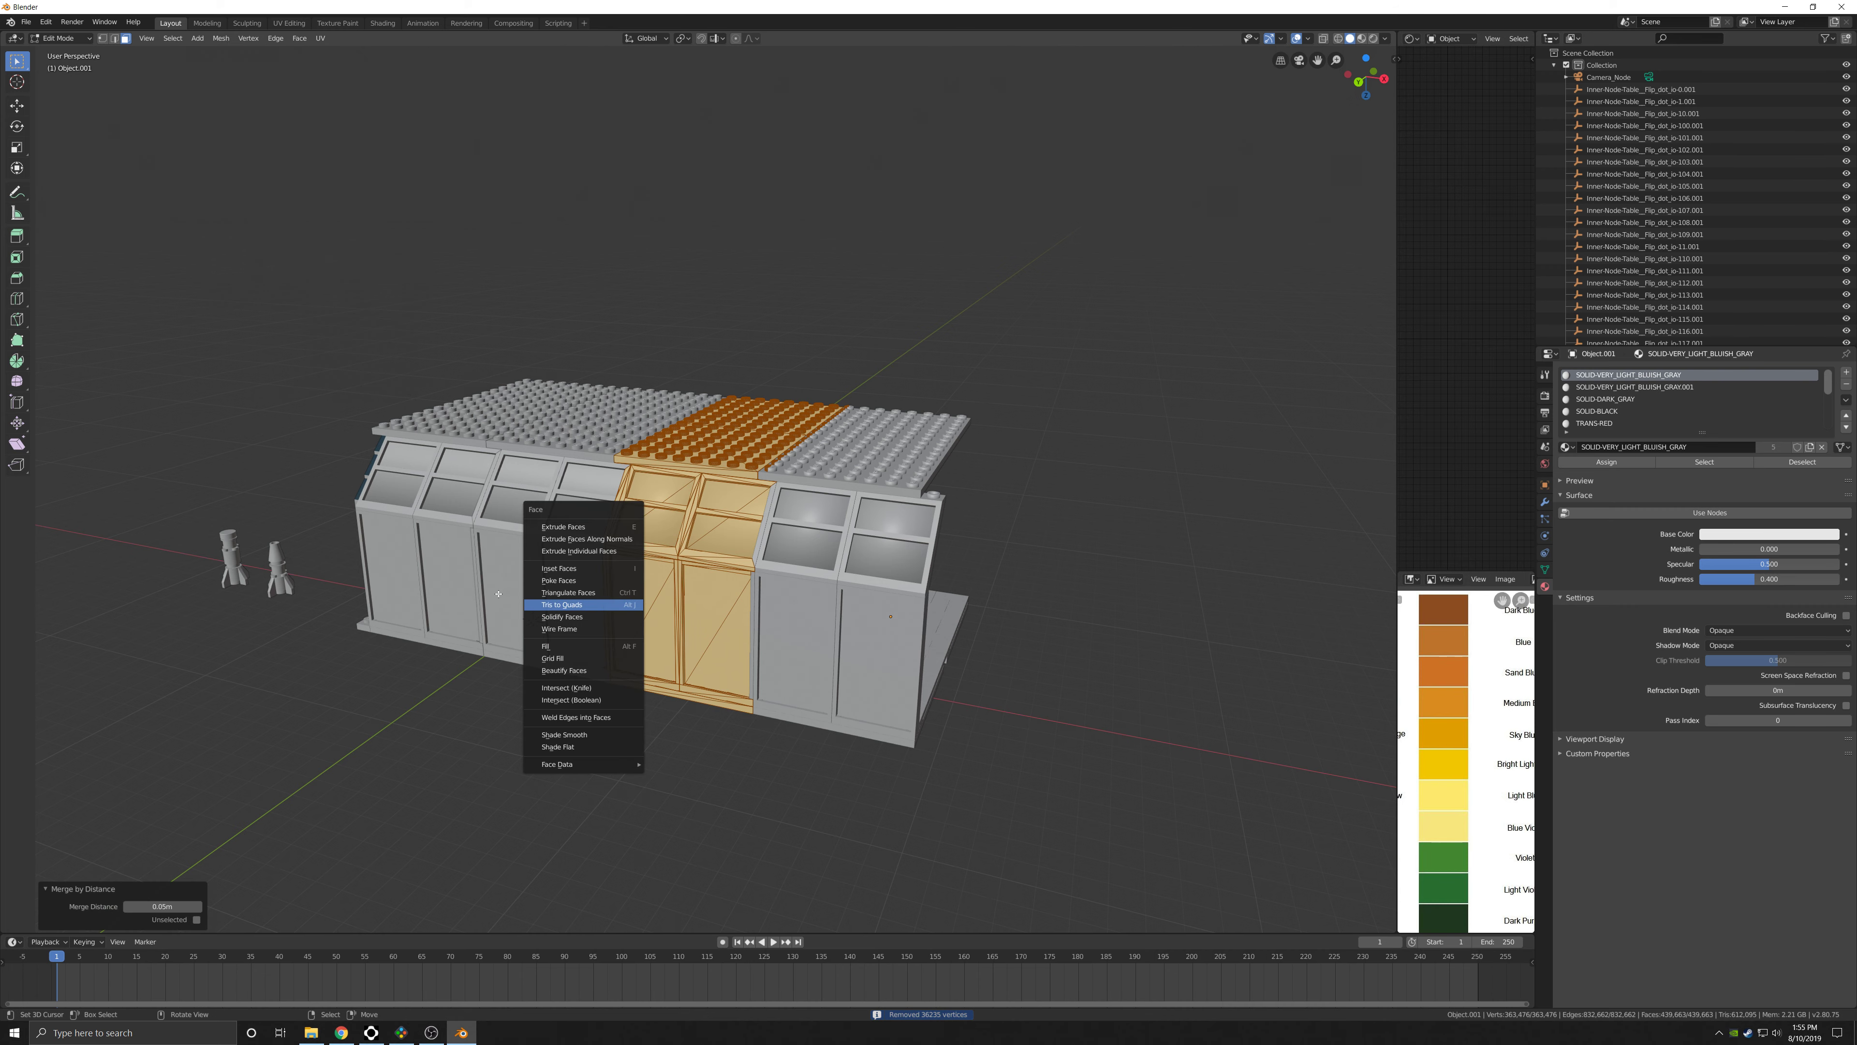
pyautogui.click(561, 604)
# Open the third section in Edit Mode, select all its geometry, merge by distance, and convert triangles to quads.
pyautogui.moveTo(444, 579); pyautogui.dragTo(672, 577, button='middle')
pyautogui.press('Tab')
pyautogui.rightClick(513, 590)
pyautogui.press('Tab')
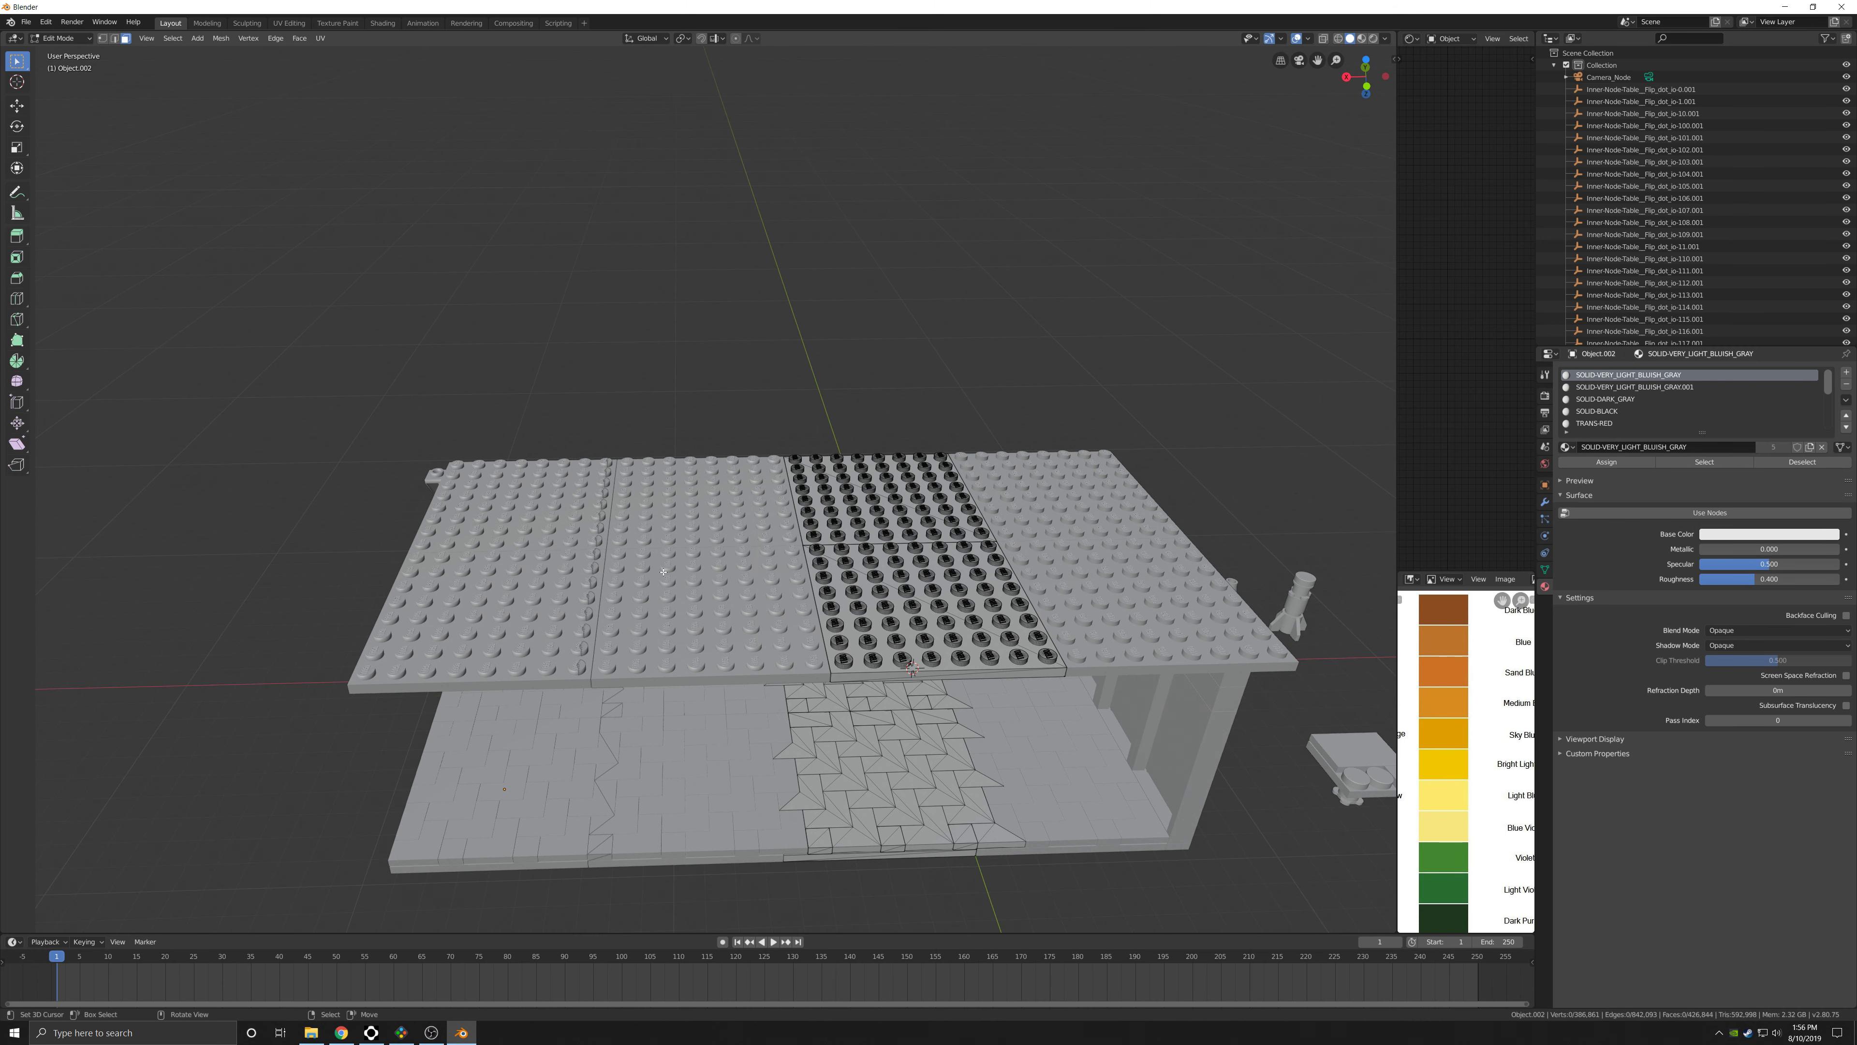
pyautogui.press('a')
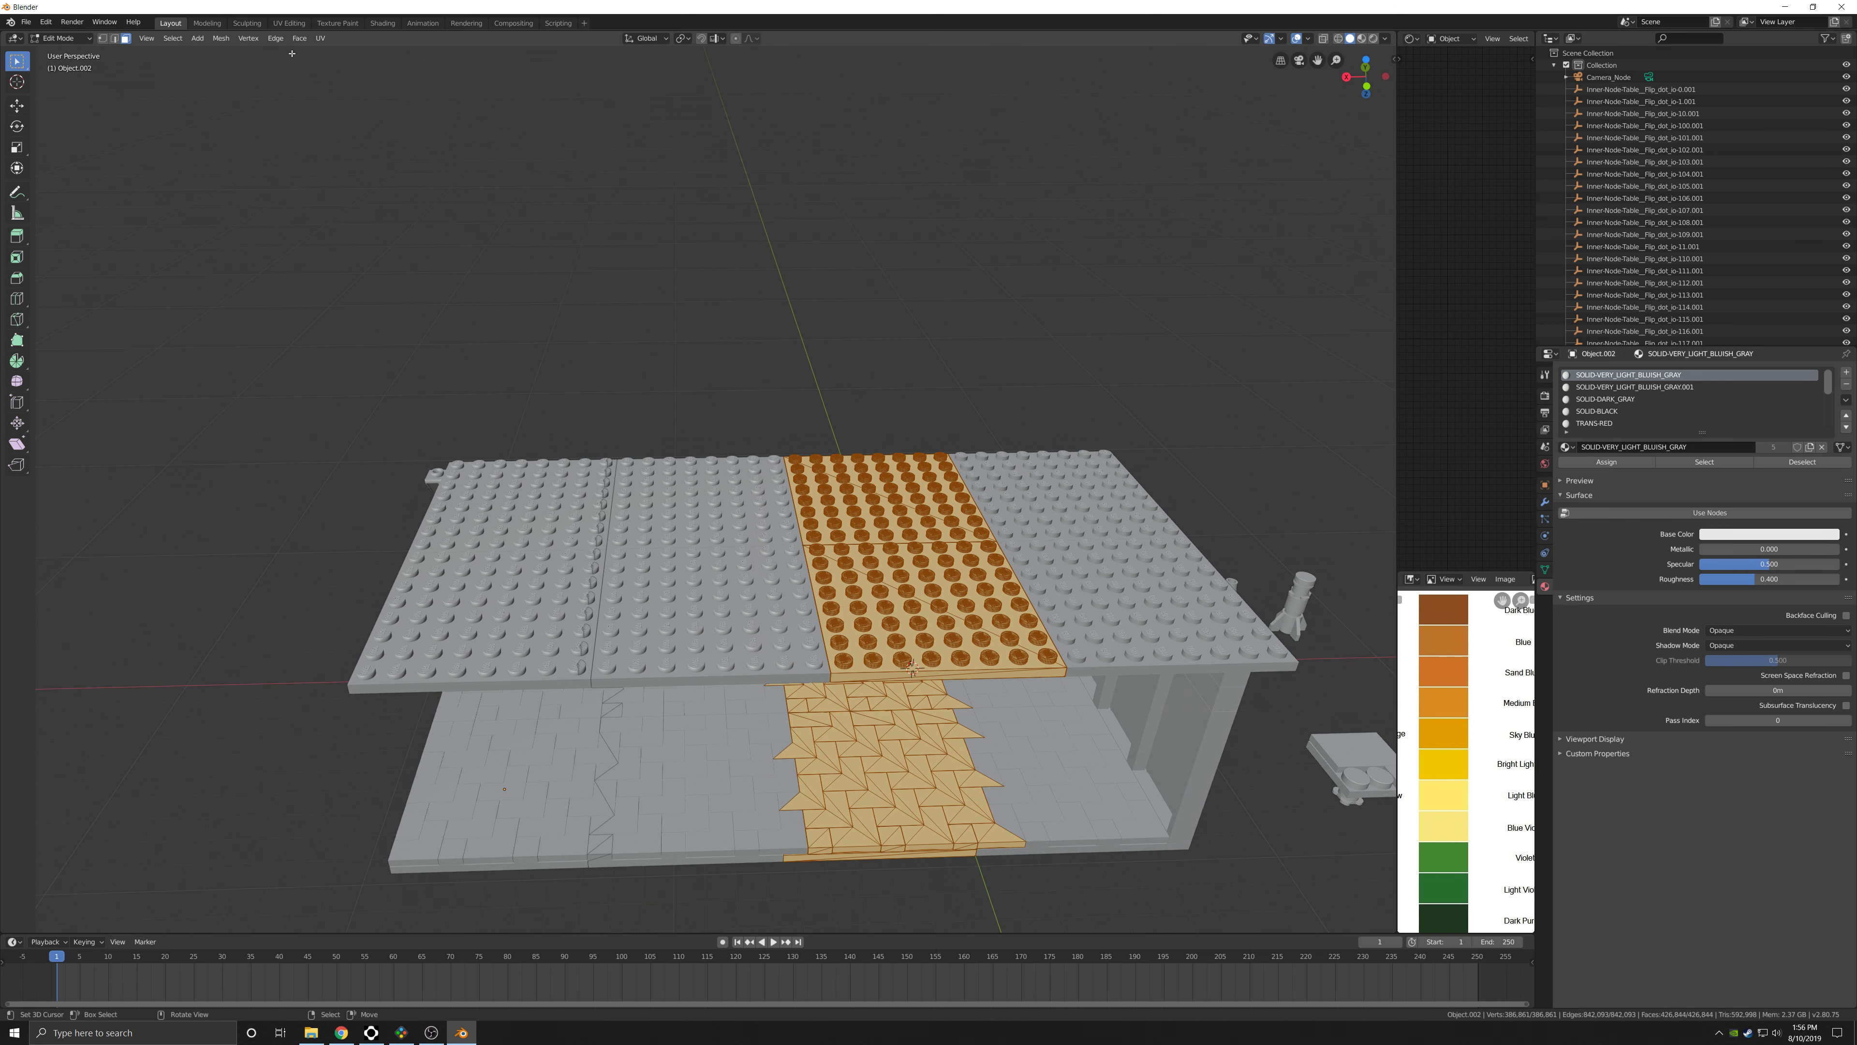
pyautogui.click(221, 38)
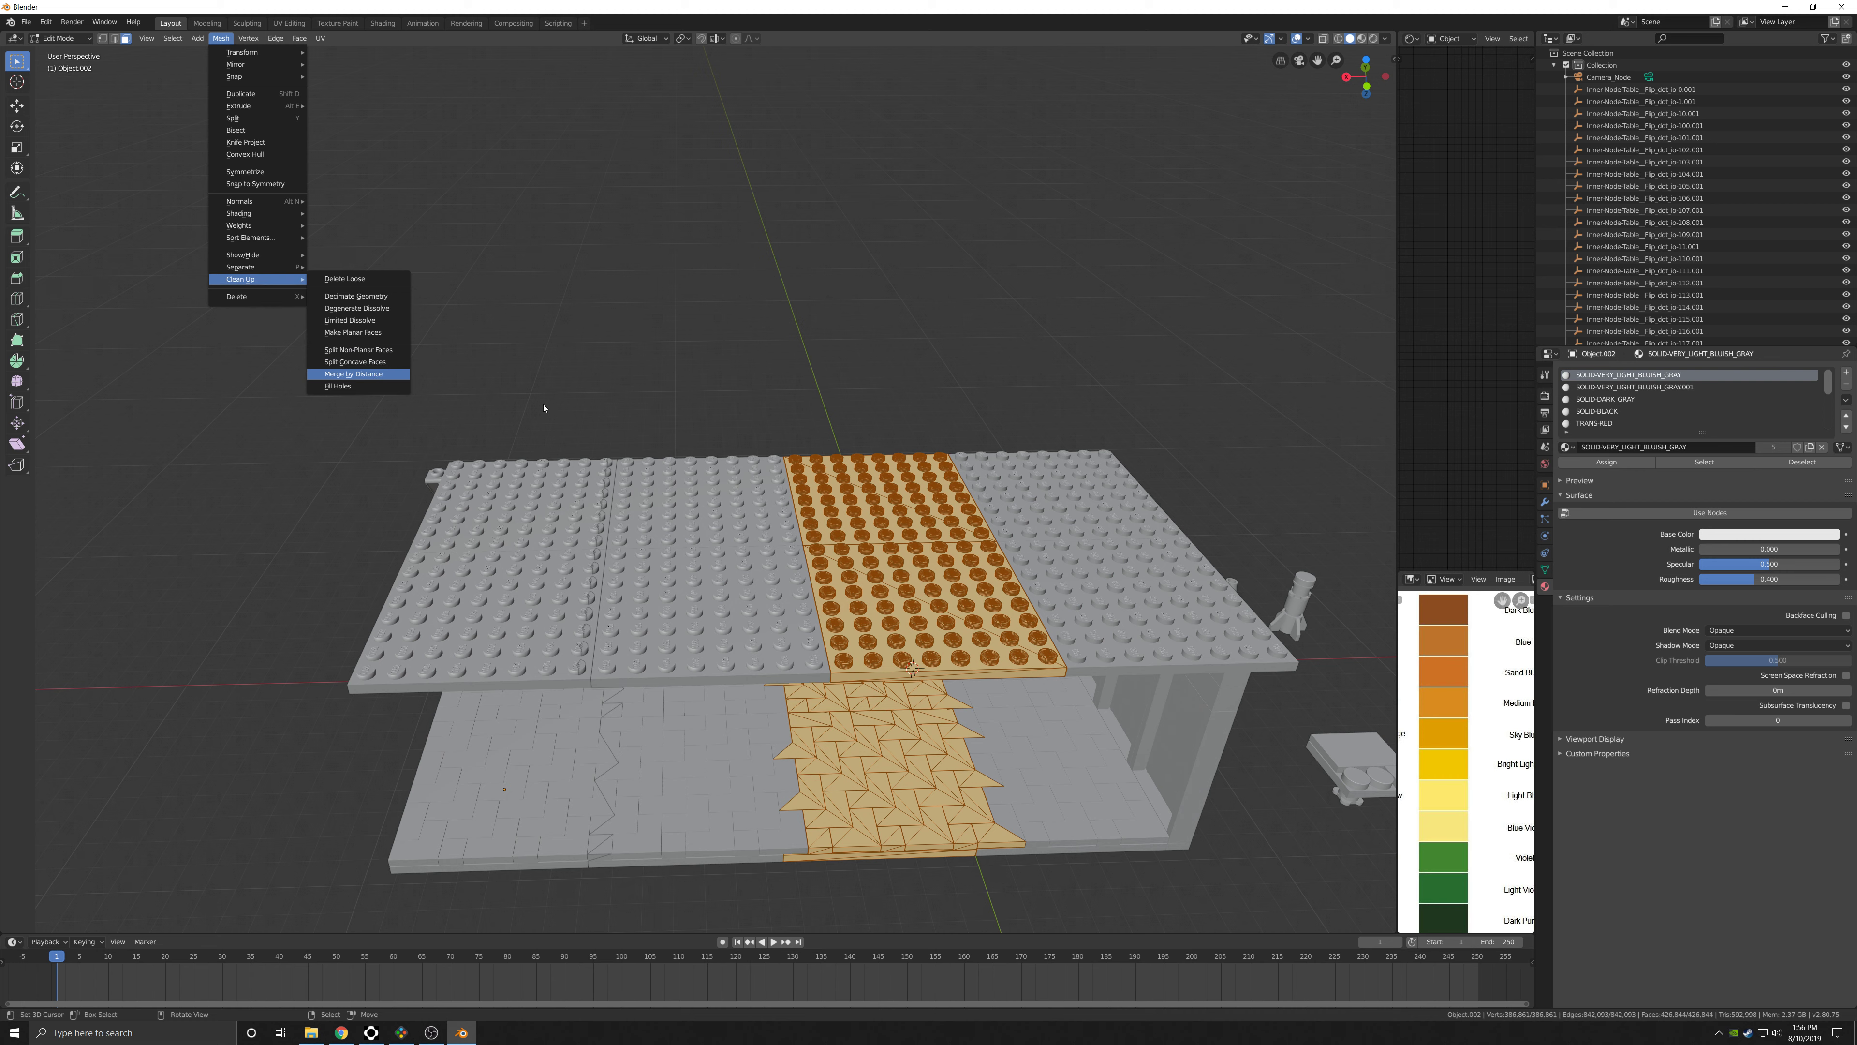
pyautogui.press('Return')
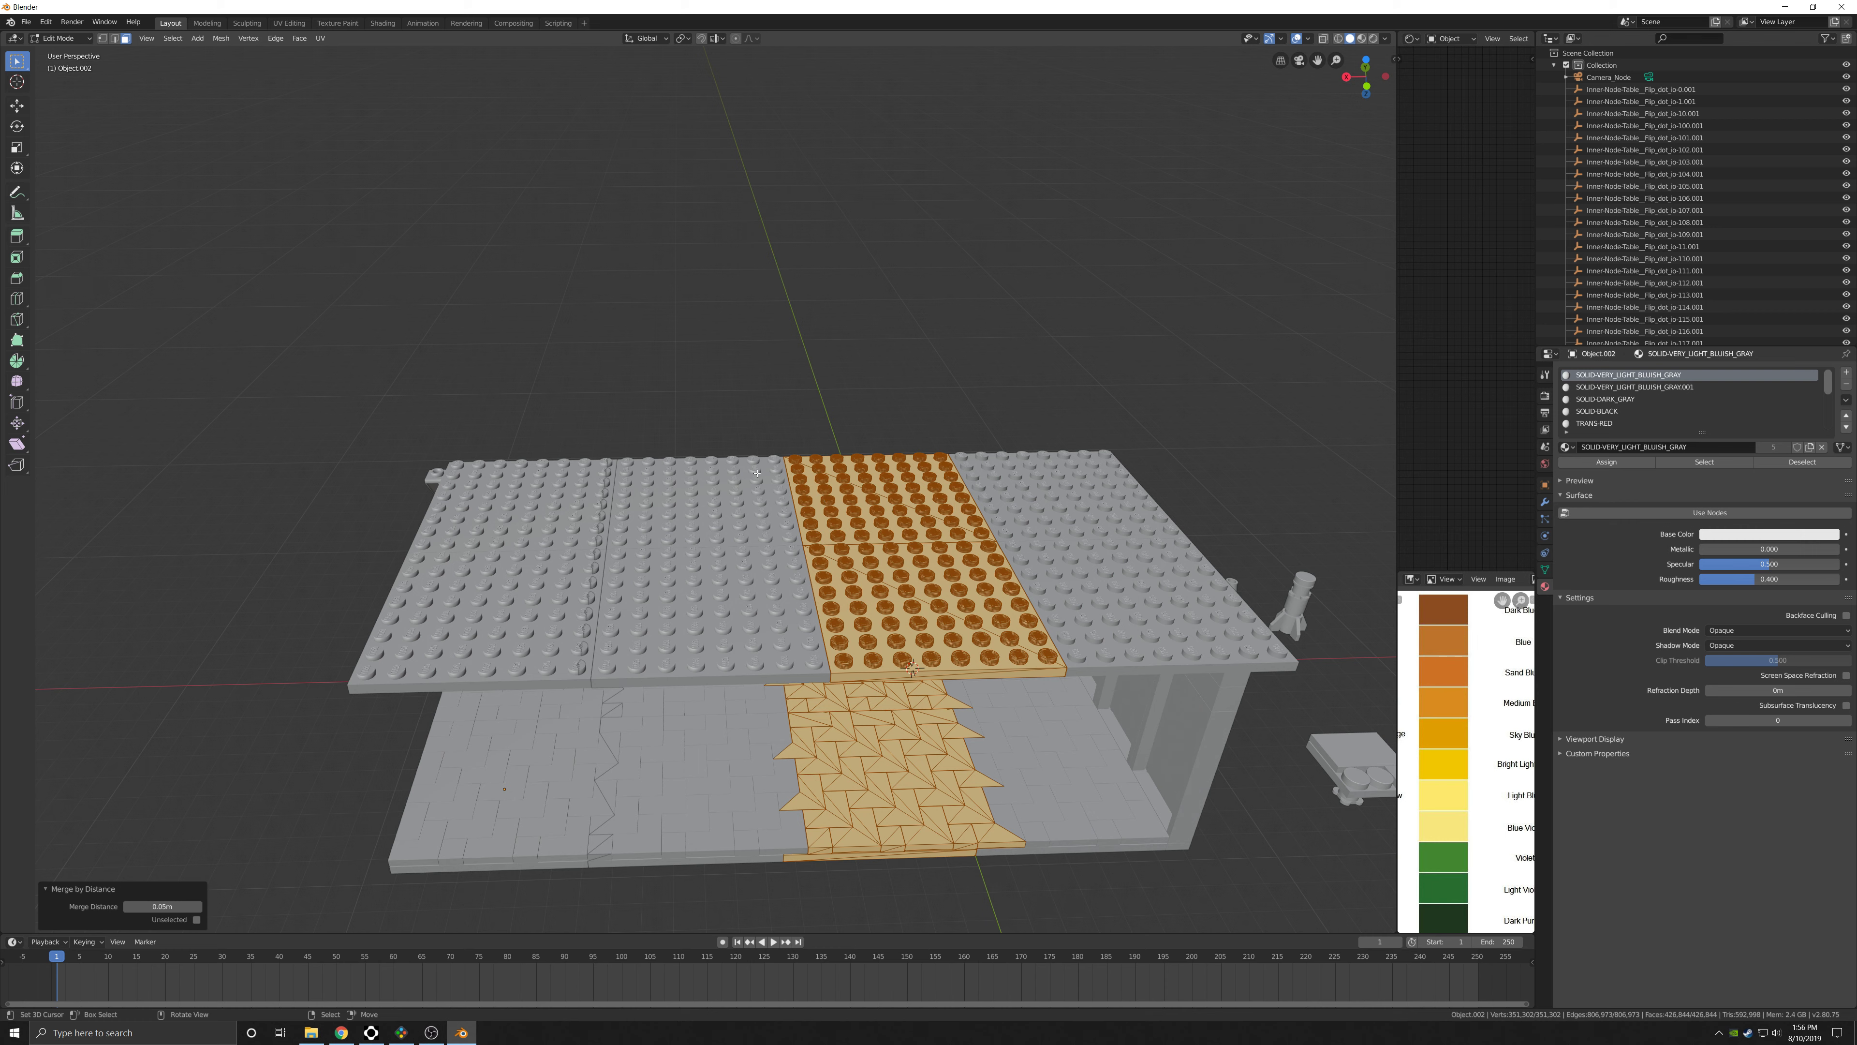
pyautogui.hotkey('ctrl', 'f')
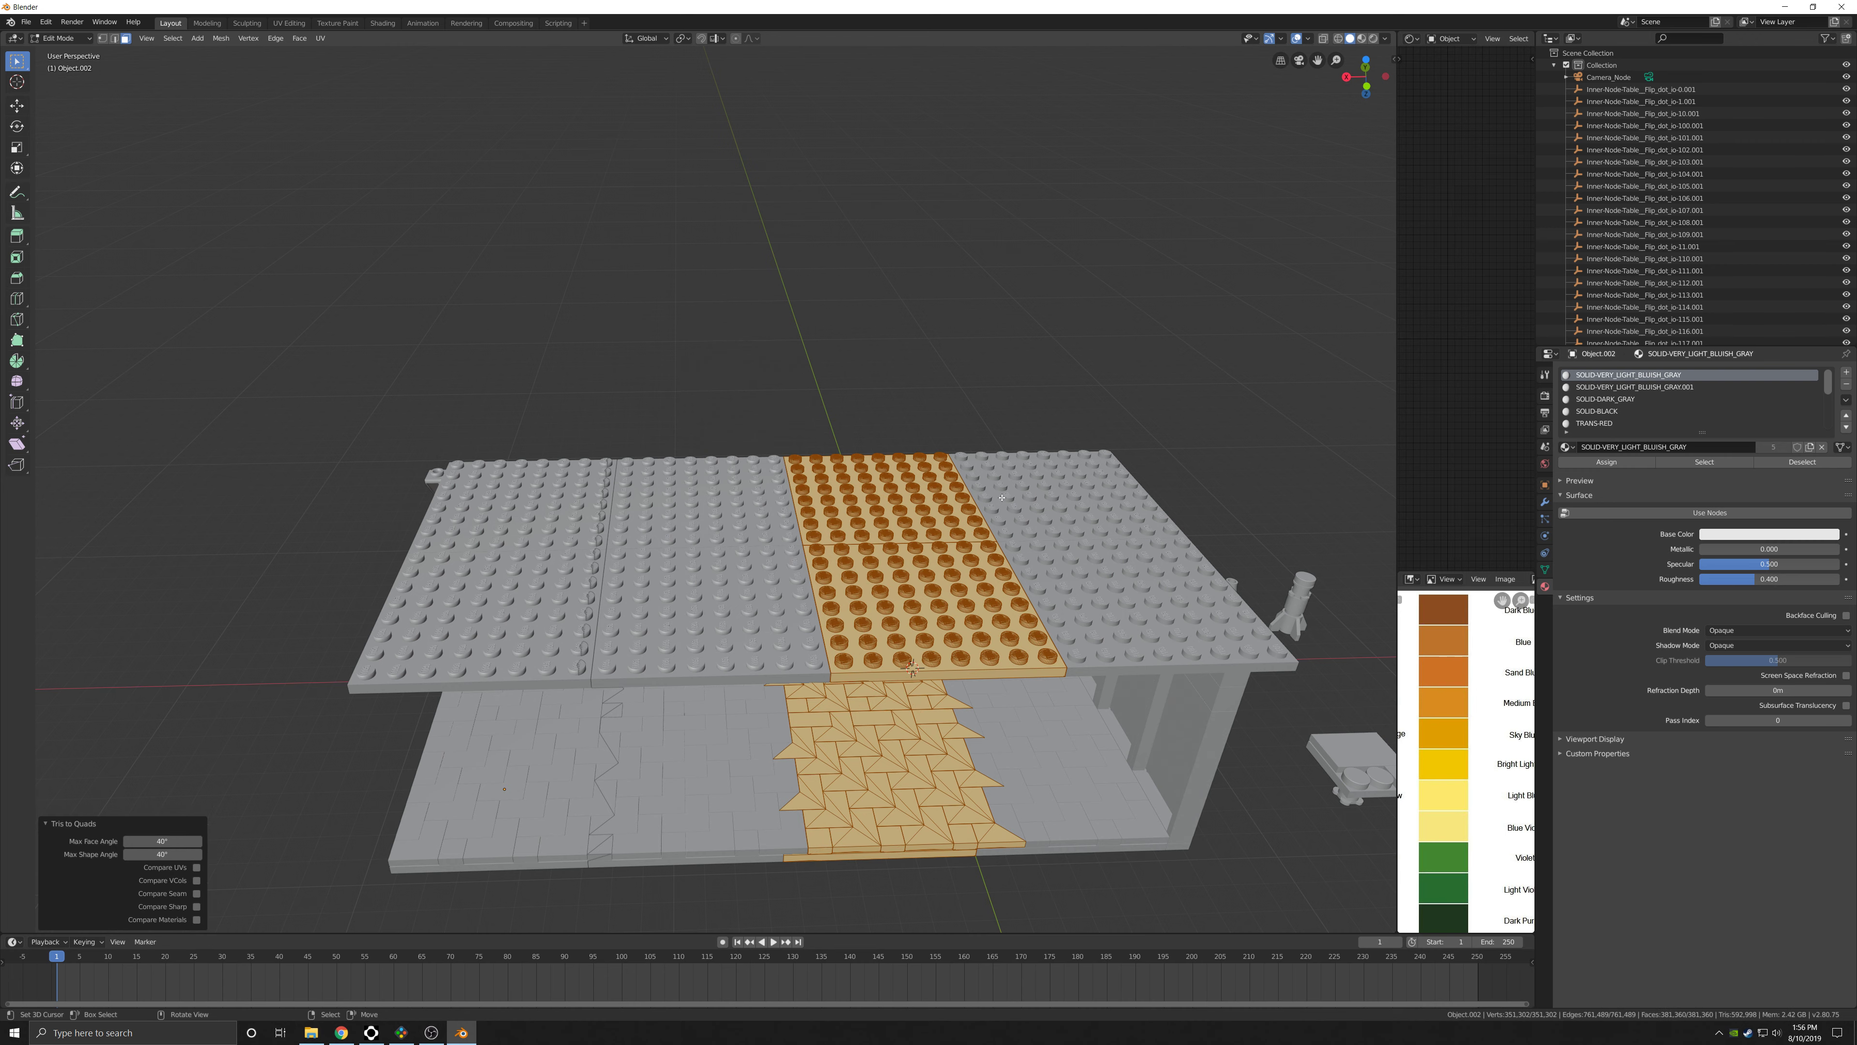
# Leave Edit Mode on the third section and open the end section nearest the loose pieces in Edit Mode.
pyautogui.keyDown('shift'); pyautogui.moveTo(970, 493); pyautogui.dragTo(817, 496, button='middle'); pyautogui.keyUp('shift')
pyautogui.press('Tab')
pyautogui.keyDown('shift'); pyautogui.moveTo(928, 529); pyautogui.dragTo(720, 494, button='middle'); pyautogui.keyUp('shift')
pyautogui.rightClick(793, 527)
pyautogui.press('g')
pyautogui.rightClick(839, 463)
pyautogui.moveTo(839, 463); pyautogui.dragTo(726, 484, button='middle')
pyautogui.press('Tab')
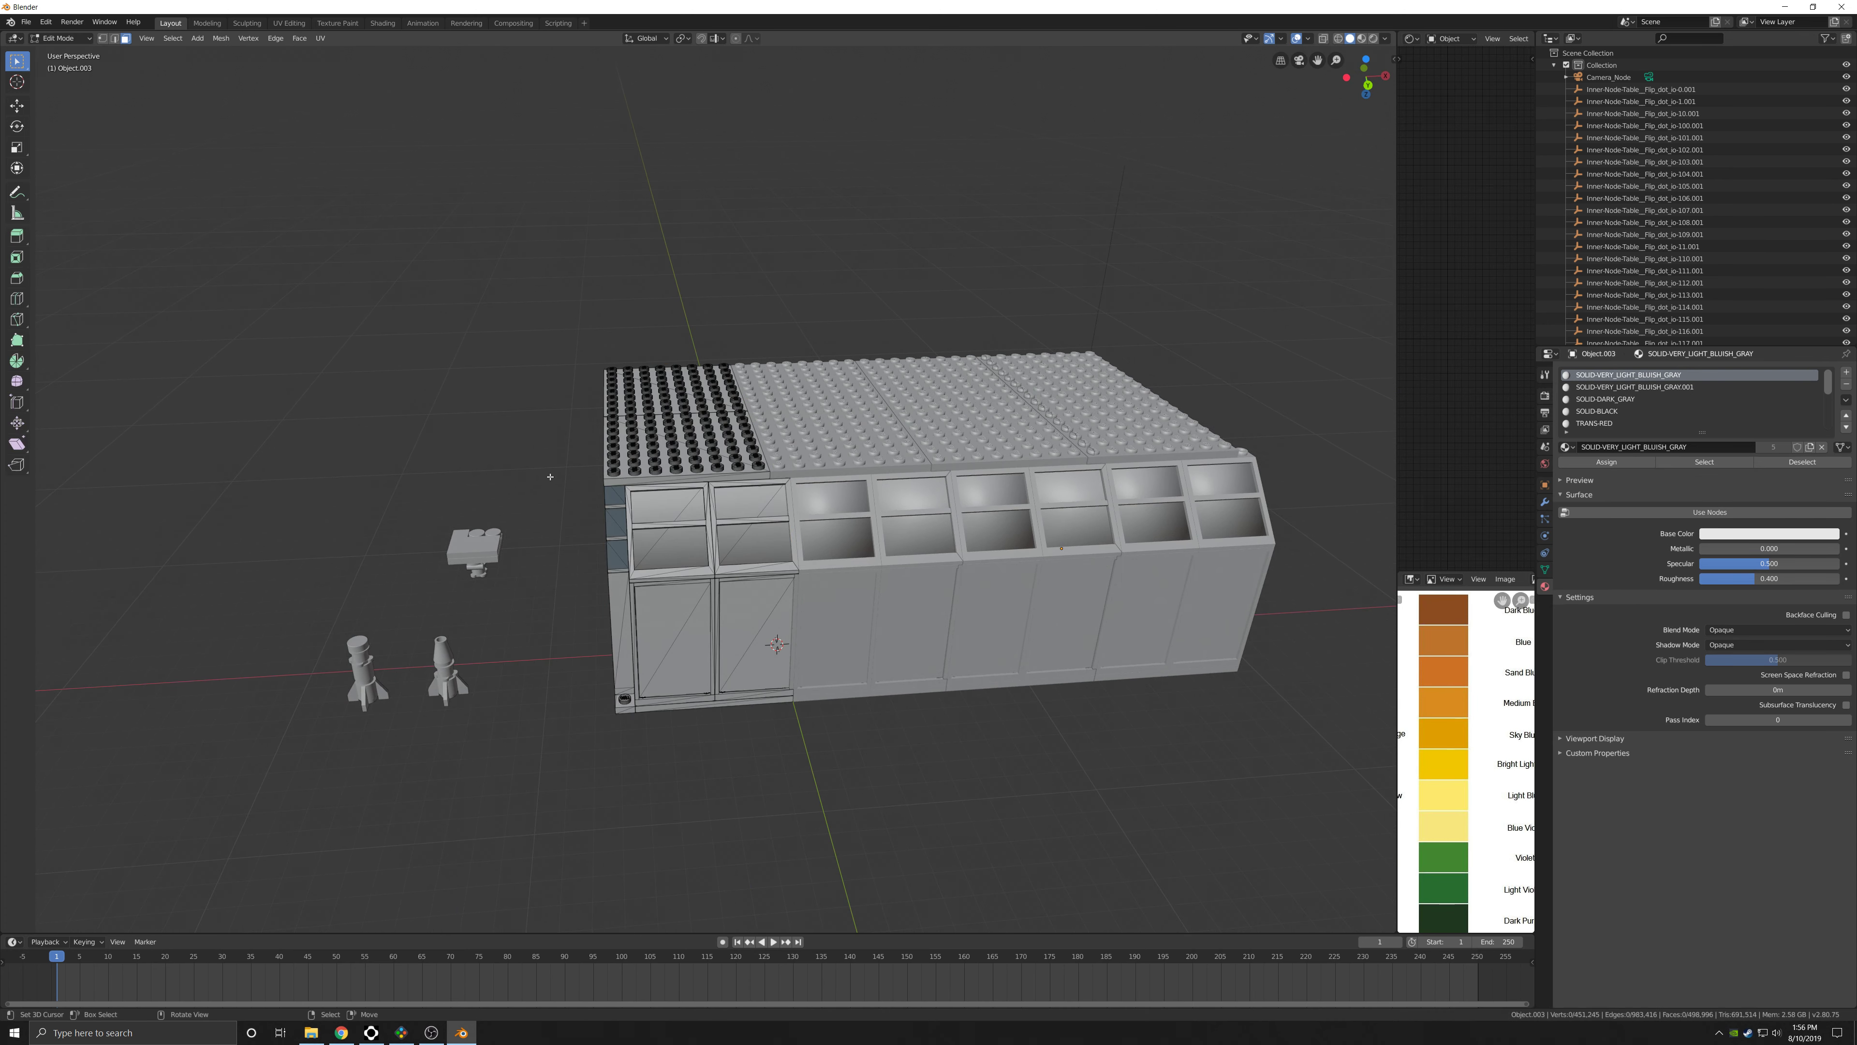
# Select all geometry of the end section nearest the loose pieces, merge by distance, and convert triangles to quads.
pyautogui.press('a')
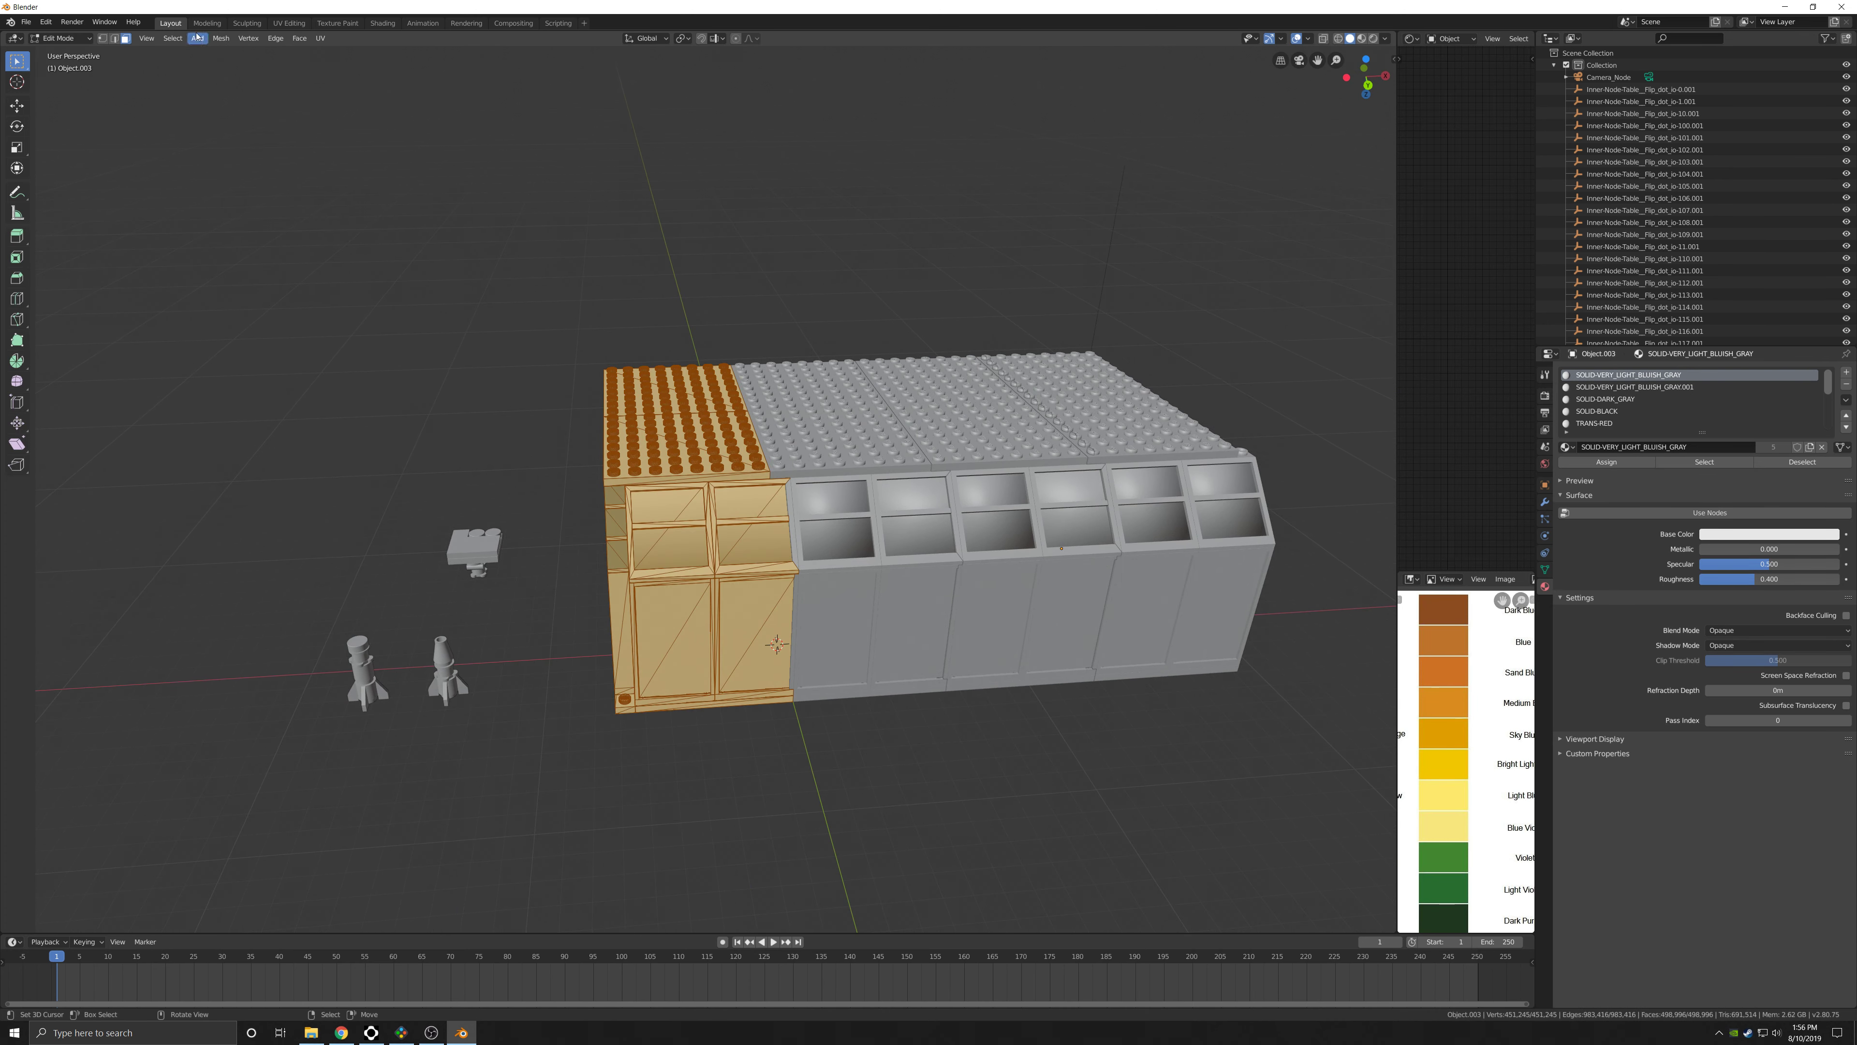
pyautogui.click(220, 38)
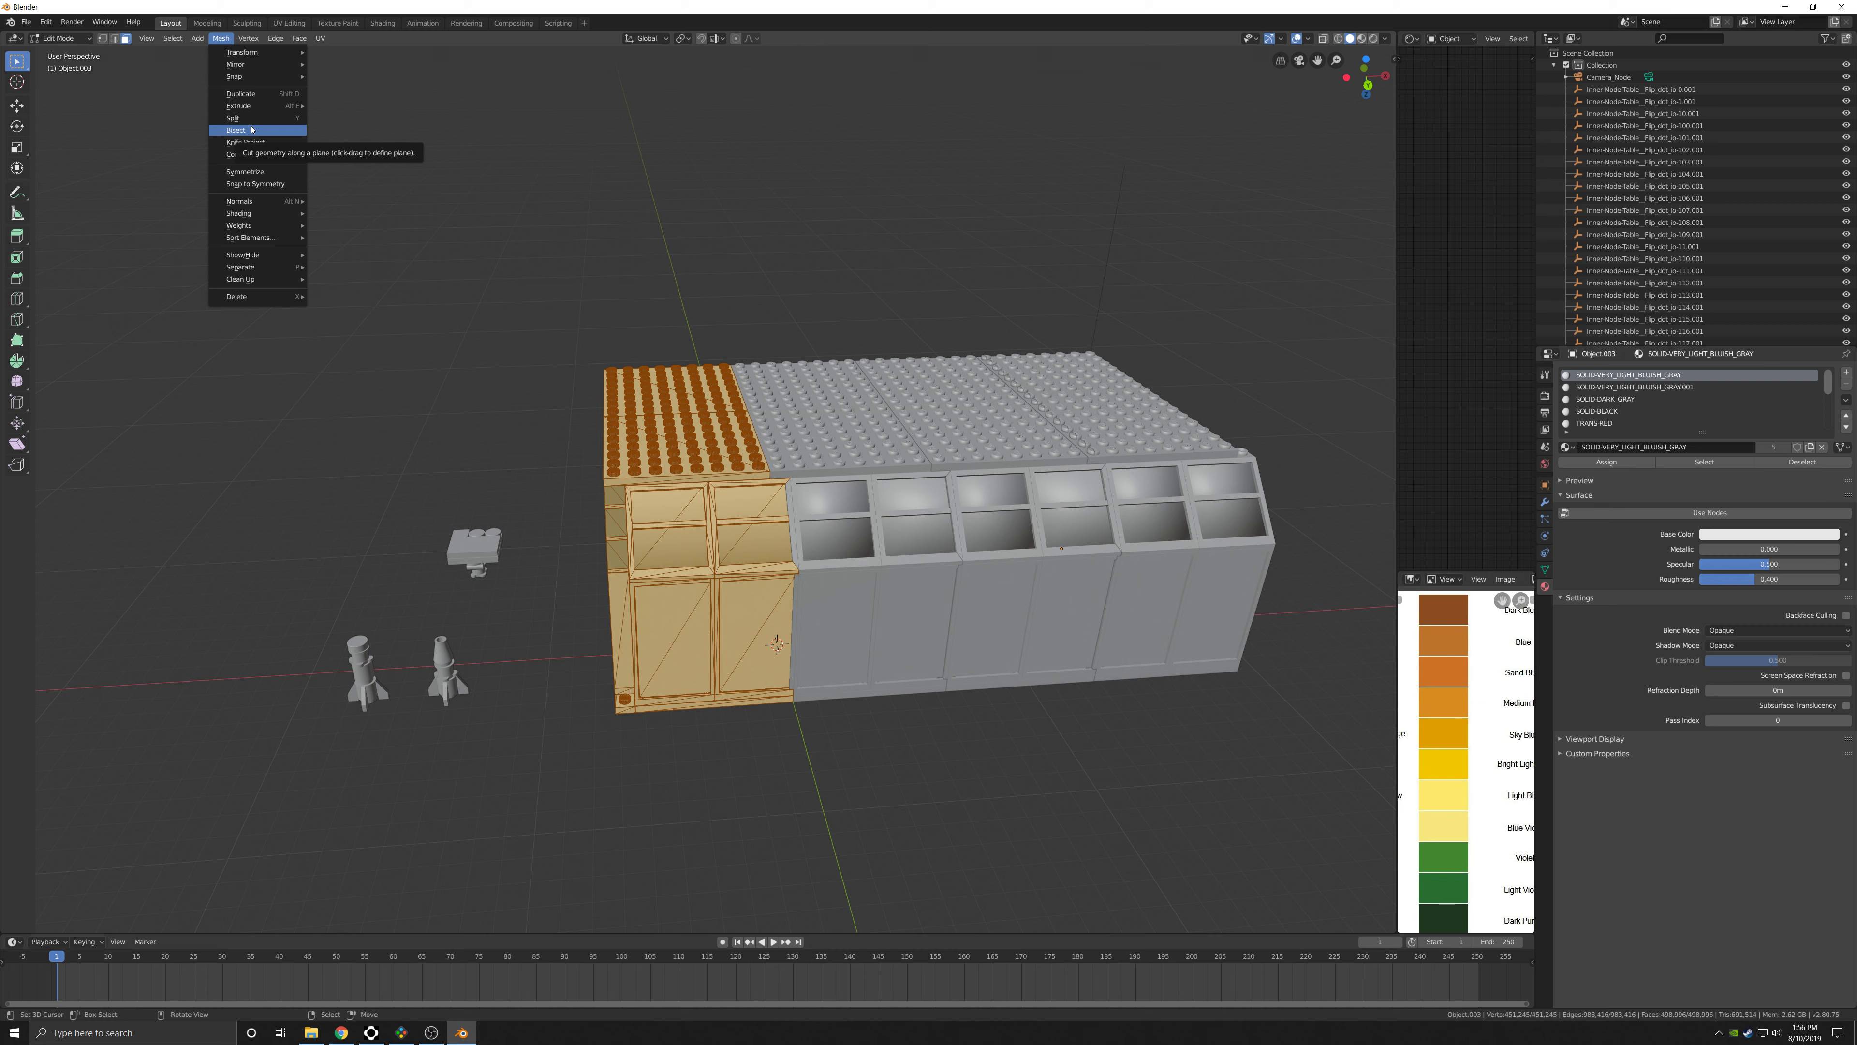
pyautogui.moveTo(196, 42)
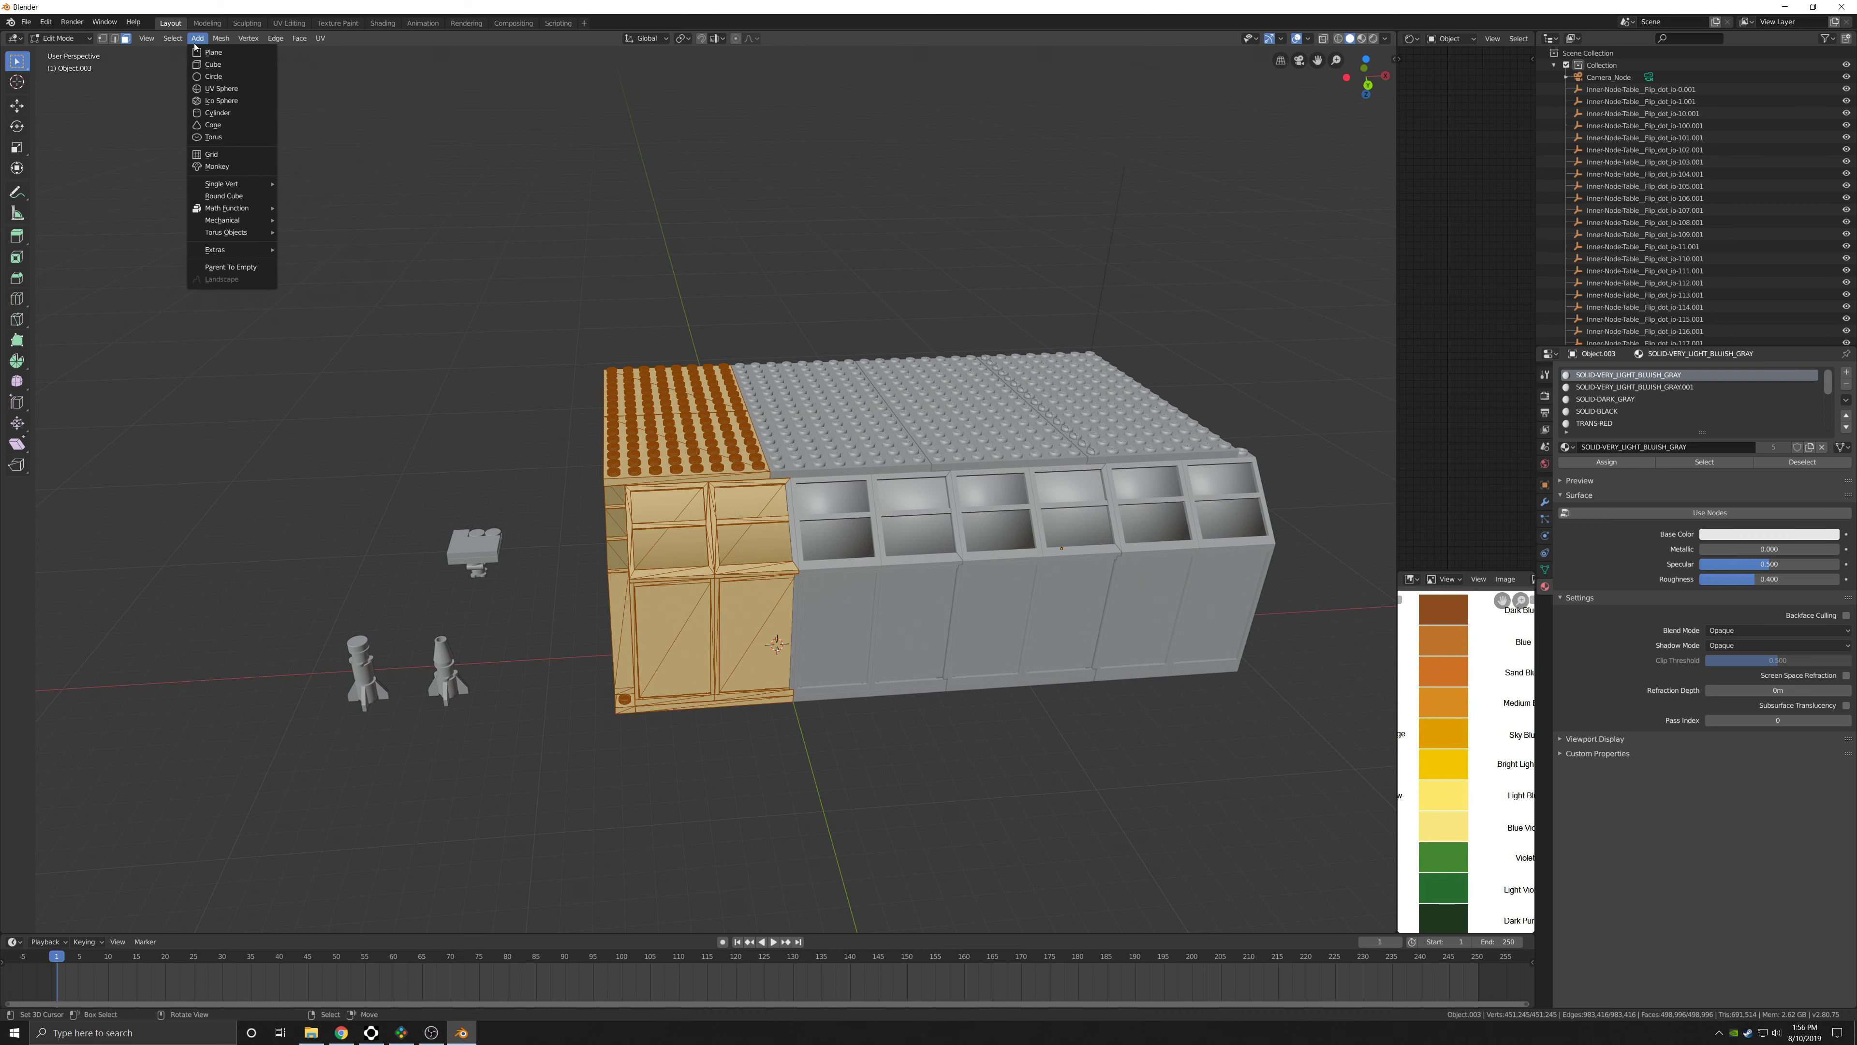
pyautogui.moveTo(255, 278)
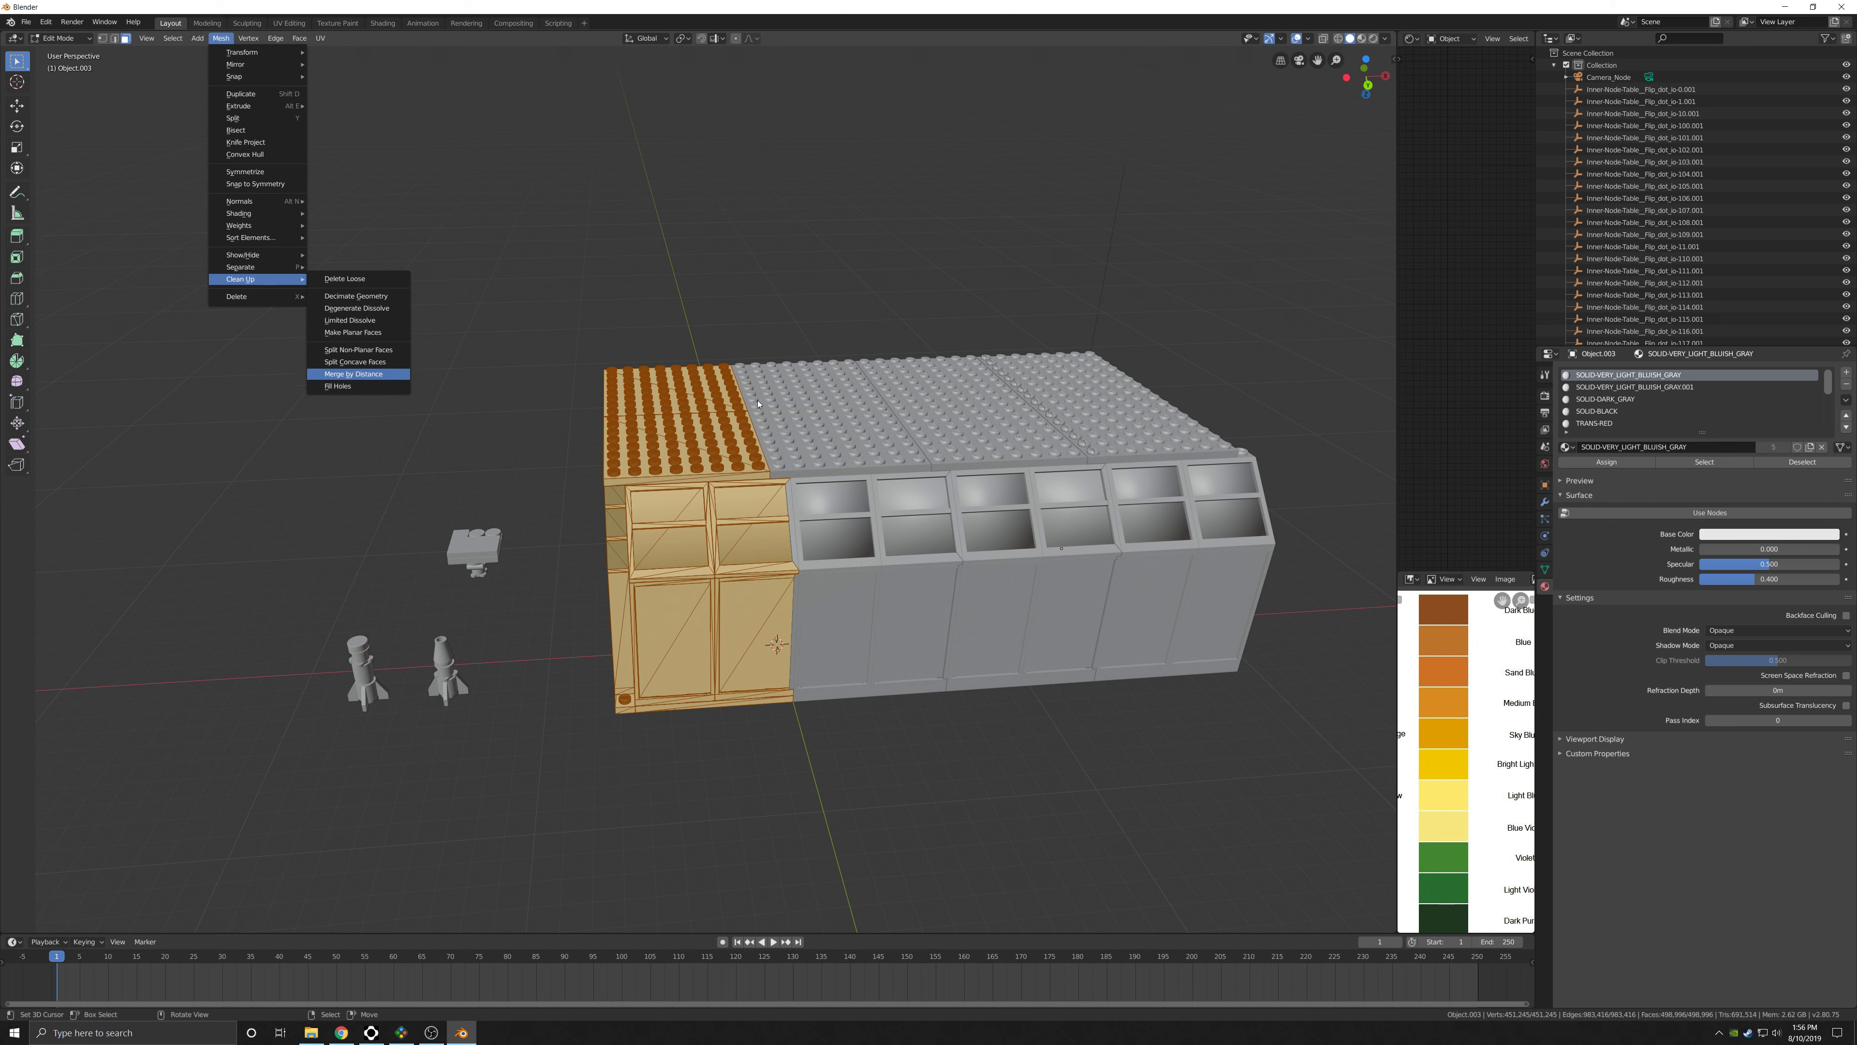
pyautogui.press('Return')
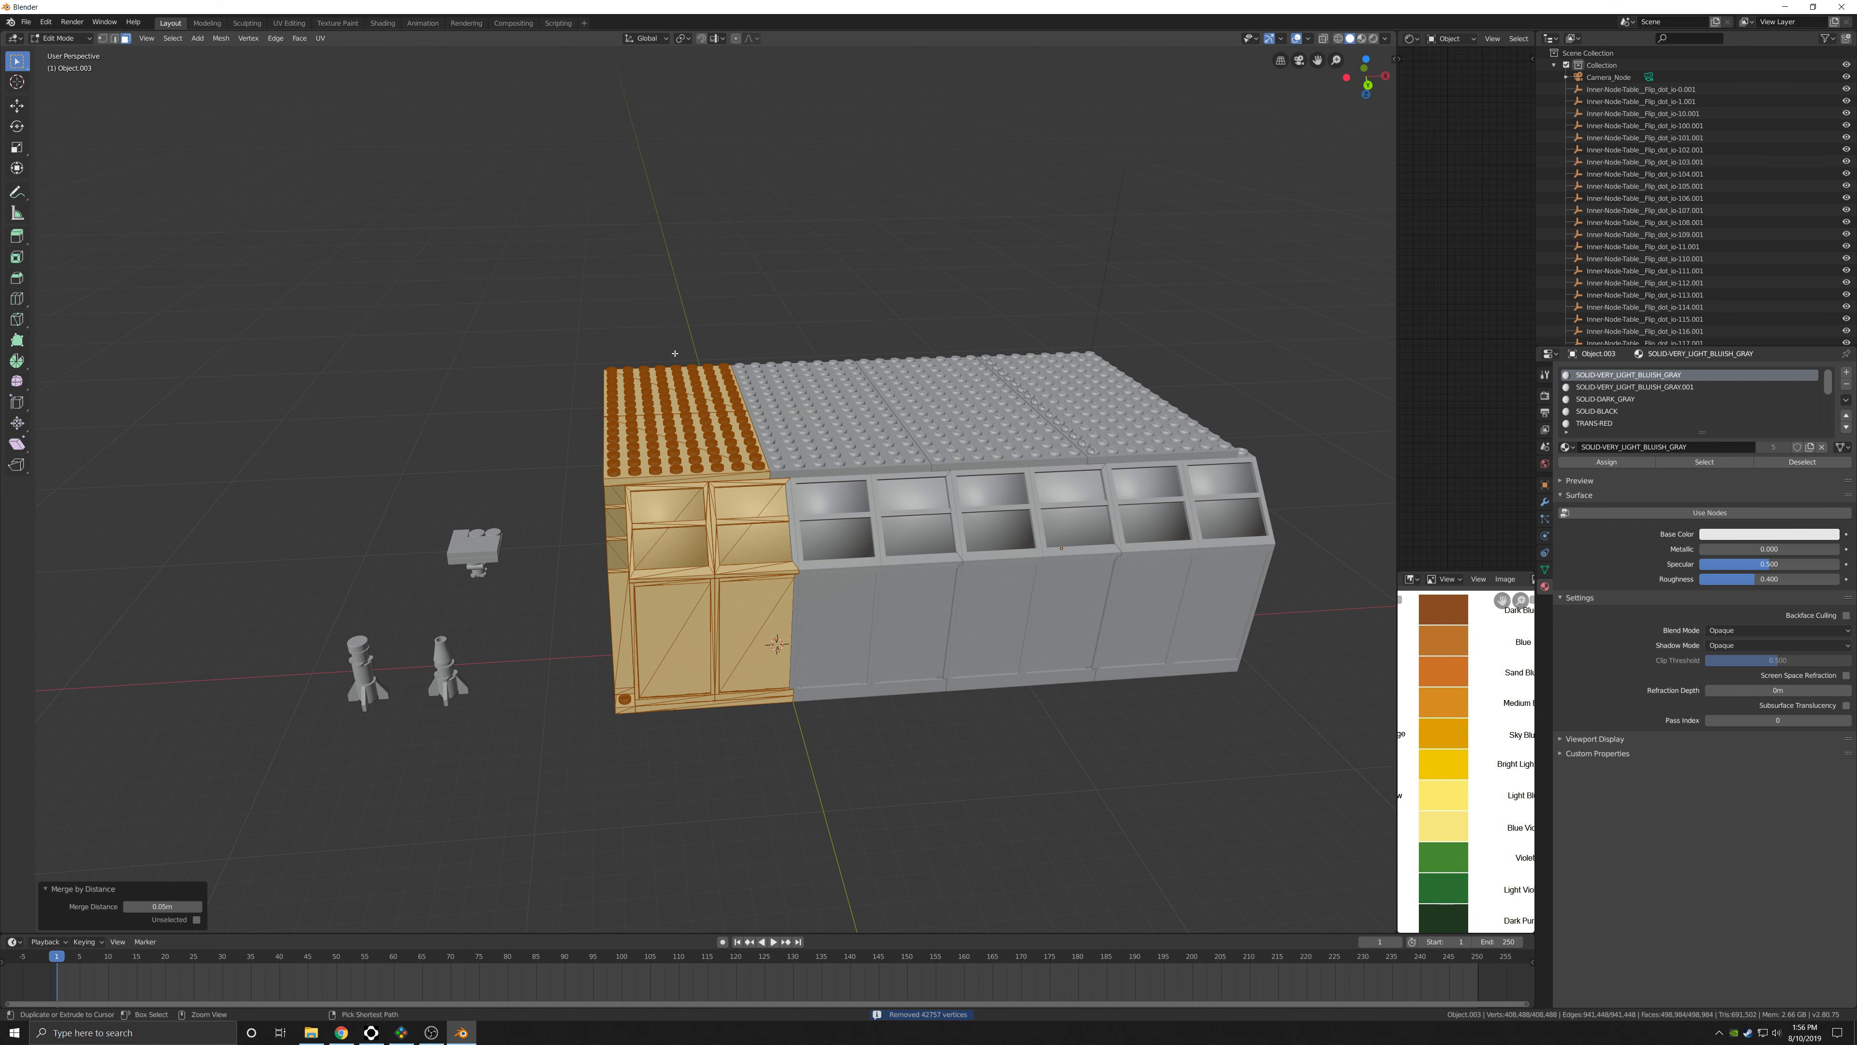
pyautogui.hotkey('ctrl', 'f')
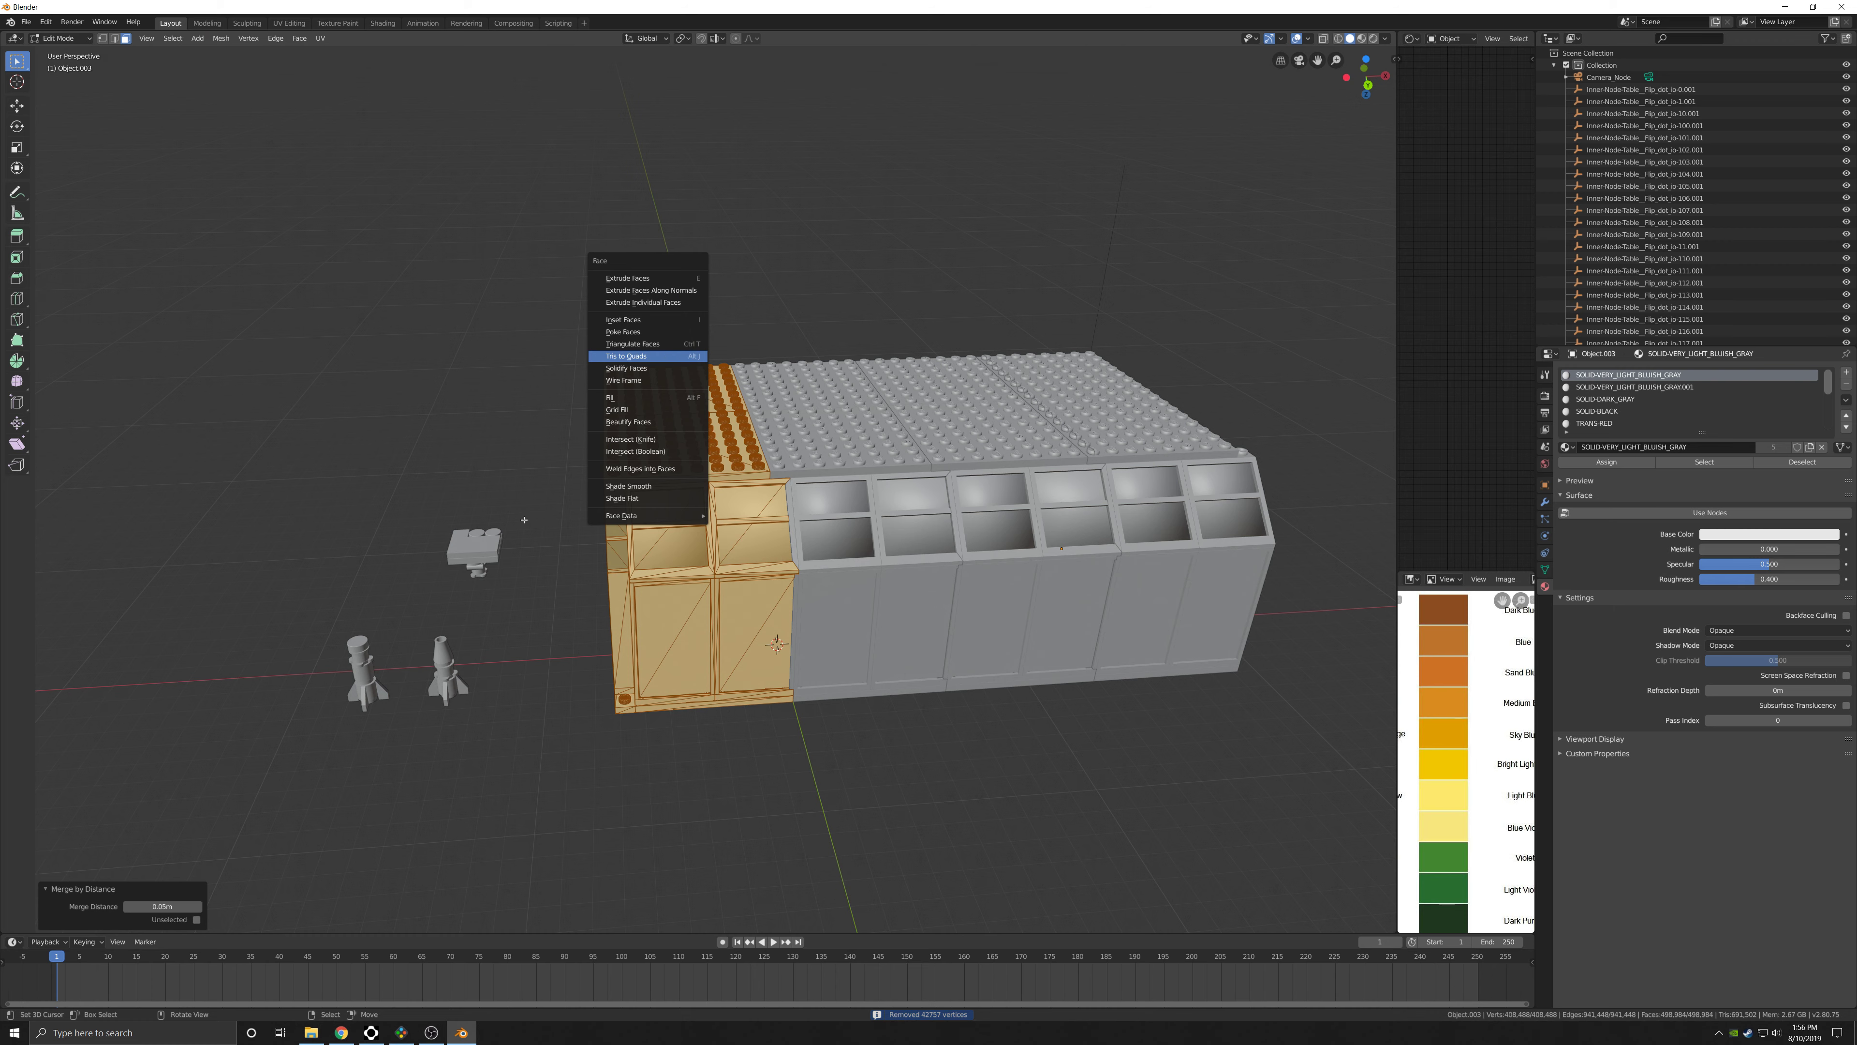
# Return to Object Mode and select the end section farthest from the loose pieces.
pyautogui.moveTo(314, 486); pyautogui.dragTo(713, 494, button='middle')
pyautogui.press('Tab')
pyautogui.click(572, 505)
pyautogui.keyDown('shift'); pyautogui.moveTo(713, 494); pyautogui.dragTo(818, 487, button='middle'); pyautogui.keyUp('shift')
pyautogui.scroll(4, 757, 483)
pyautogui.press('Tab')
pyautogui.press('Tab')
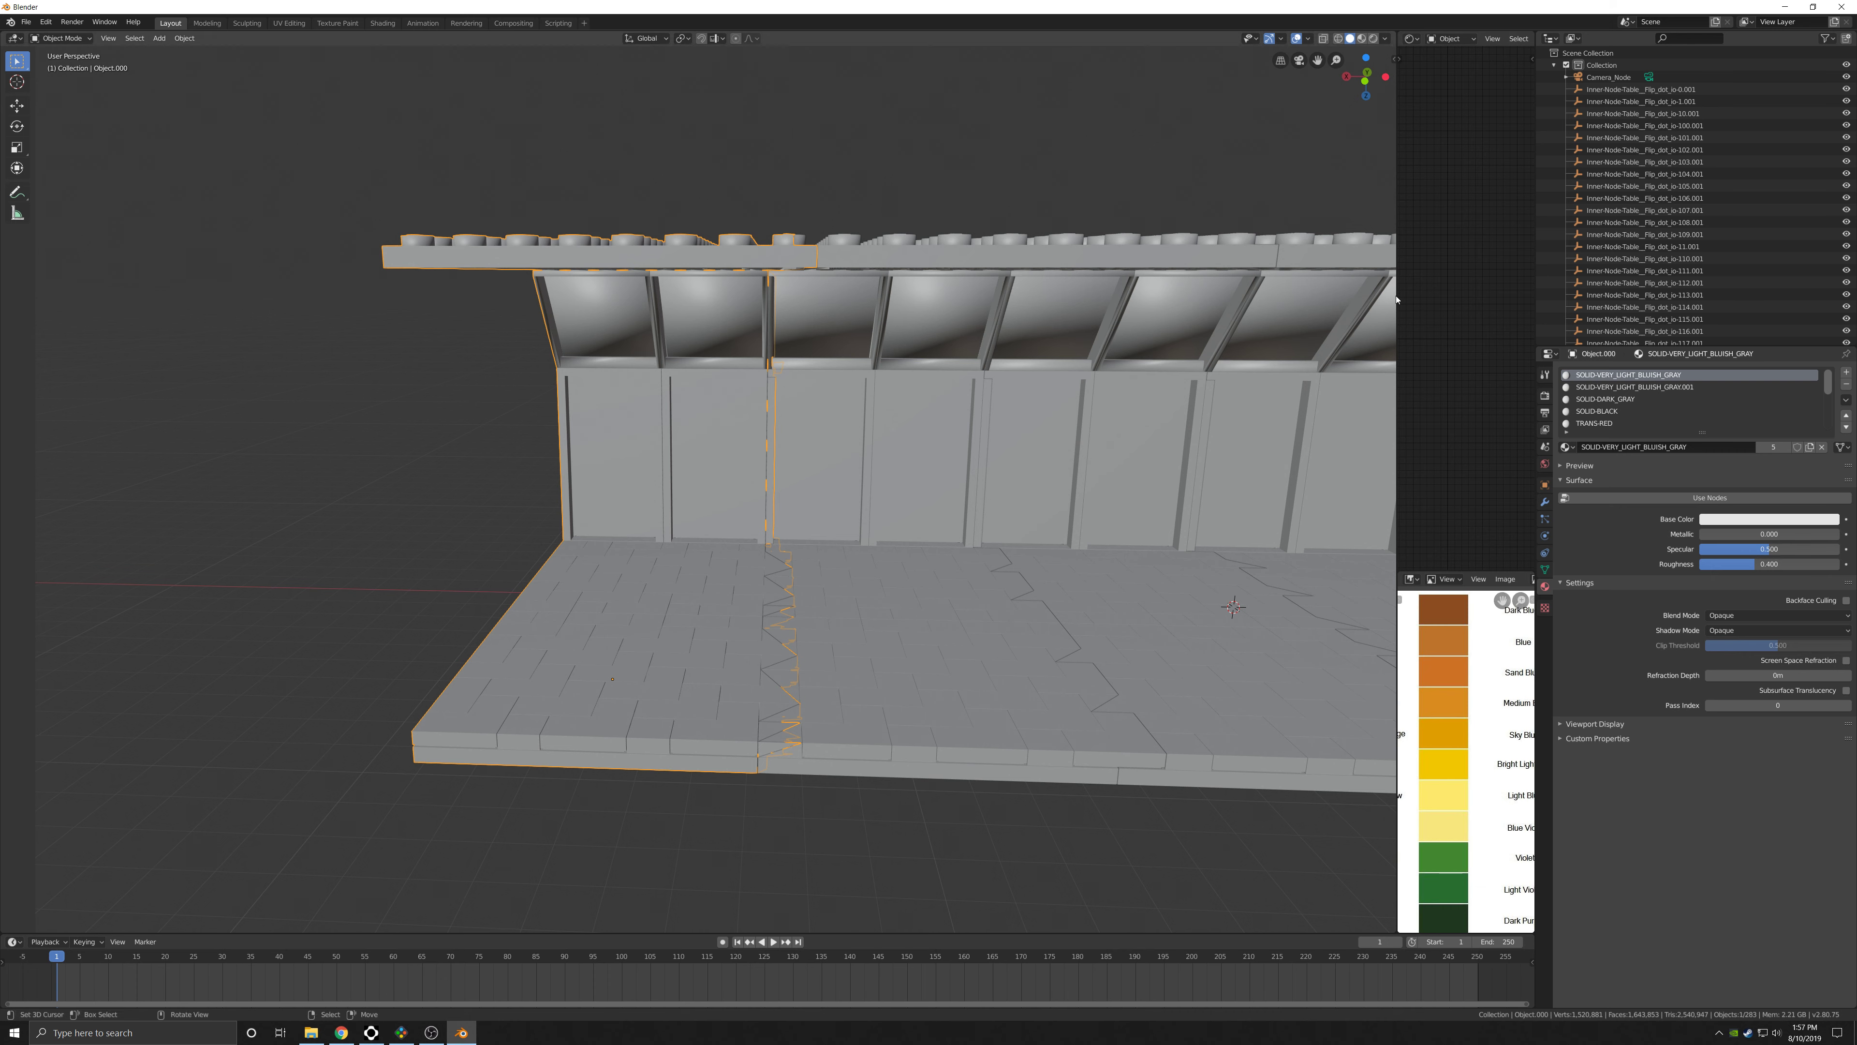
# Widen the Shader Editor and replace the selected section's SOLID-VERY_LIGHT_BLUISH_GRAY material with Solid-White.
pyautogui.moveTo(1389, 298); pyautogui.dragTo(920, 298)
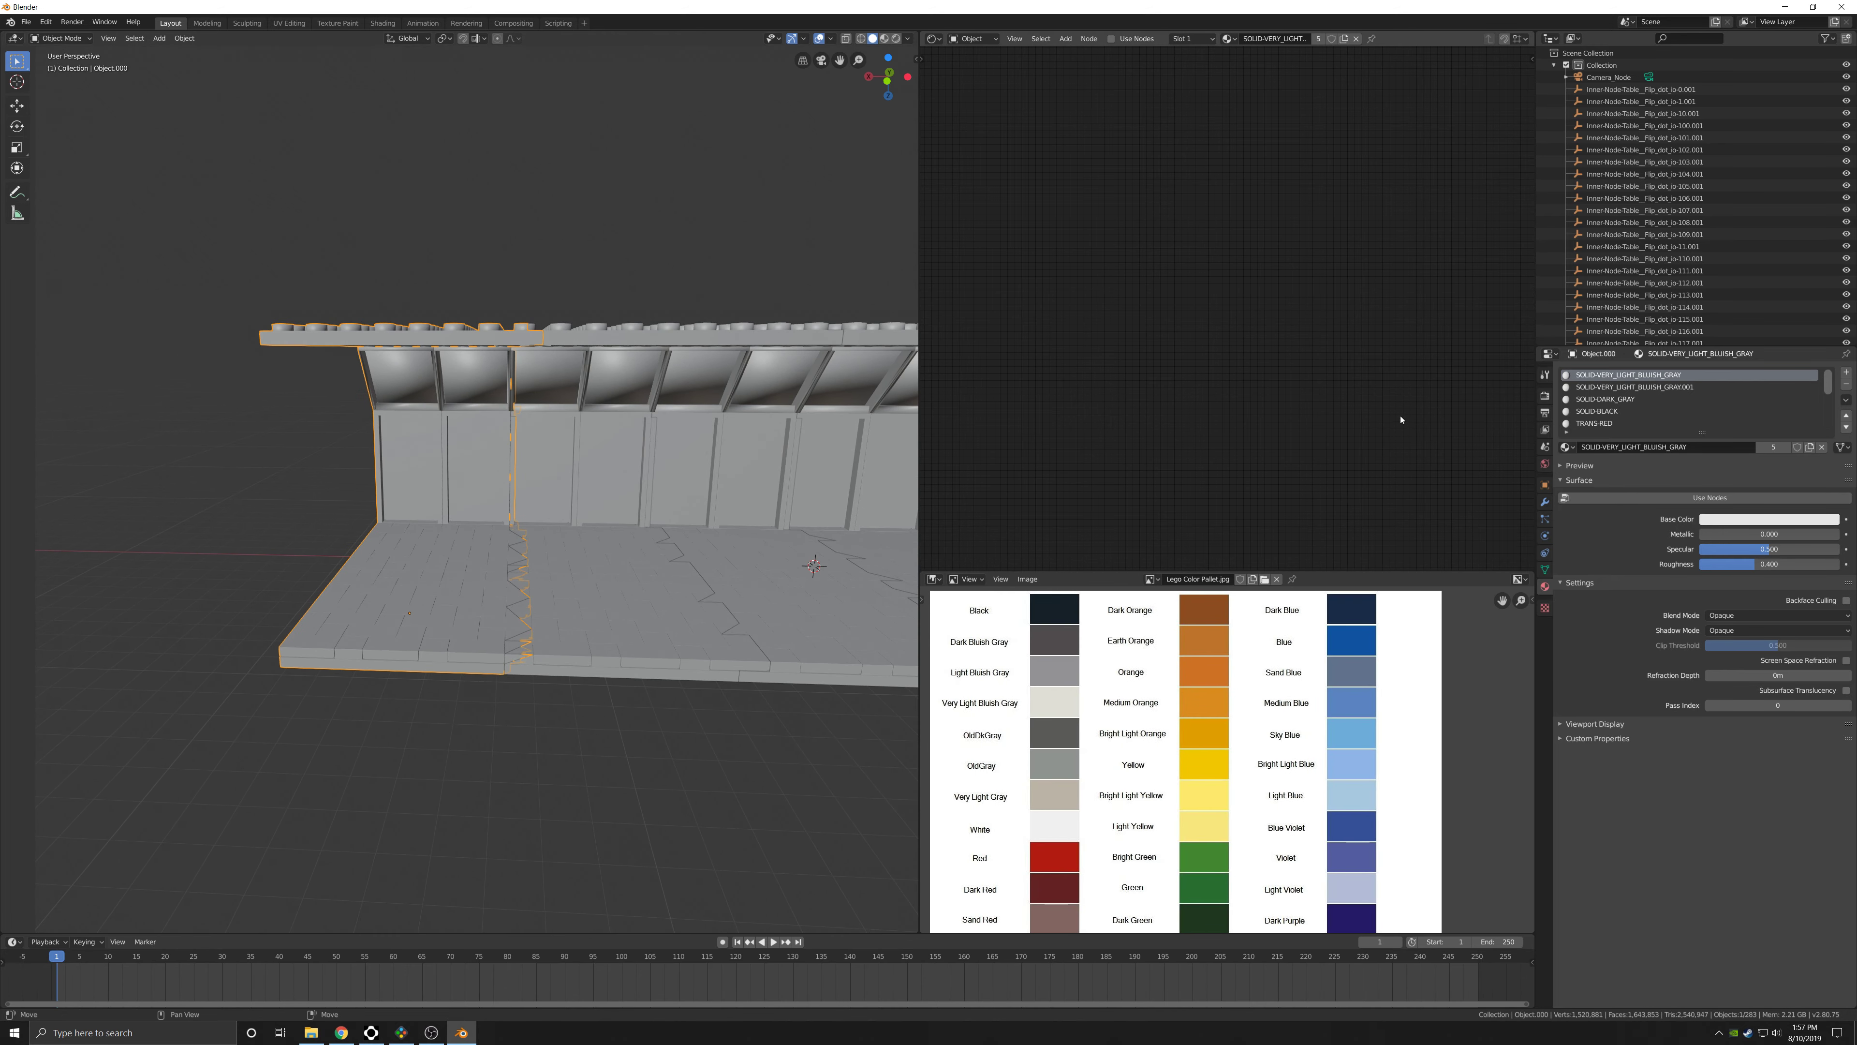
pyautogui.moveTo(800, 463); pyautogui.dragTo(542, 541, button='middle')
pyautogui.click(1567, 447)
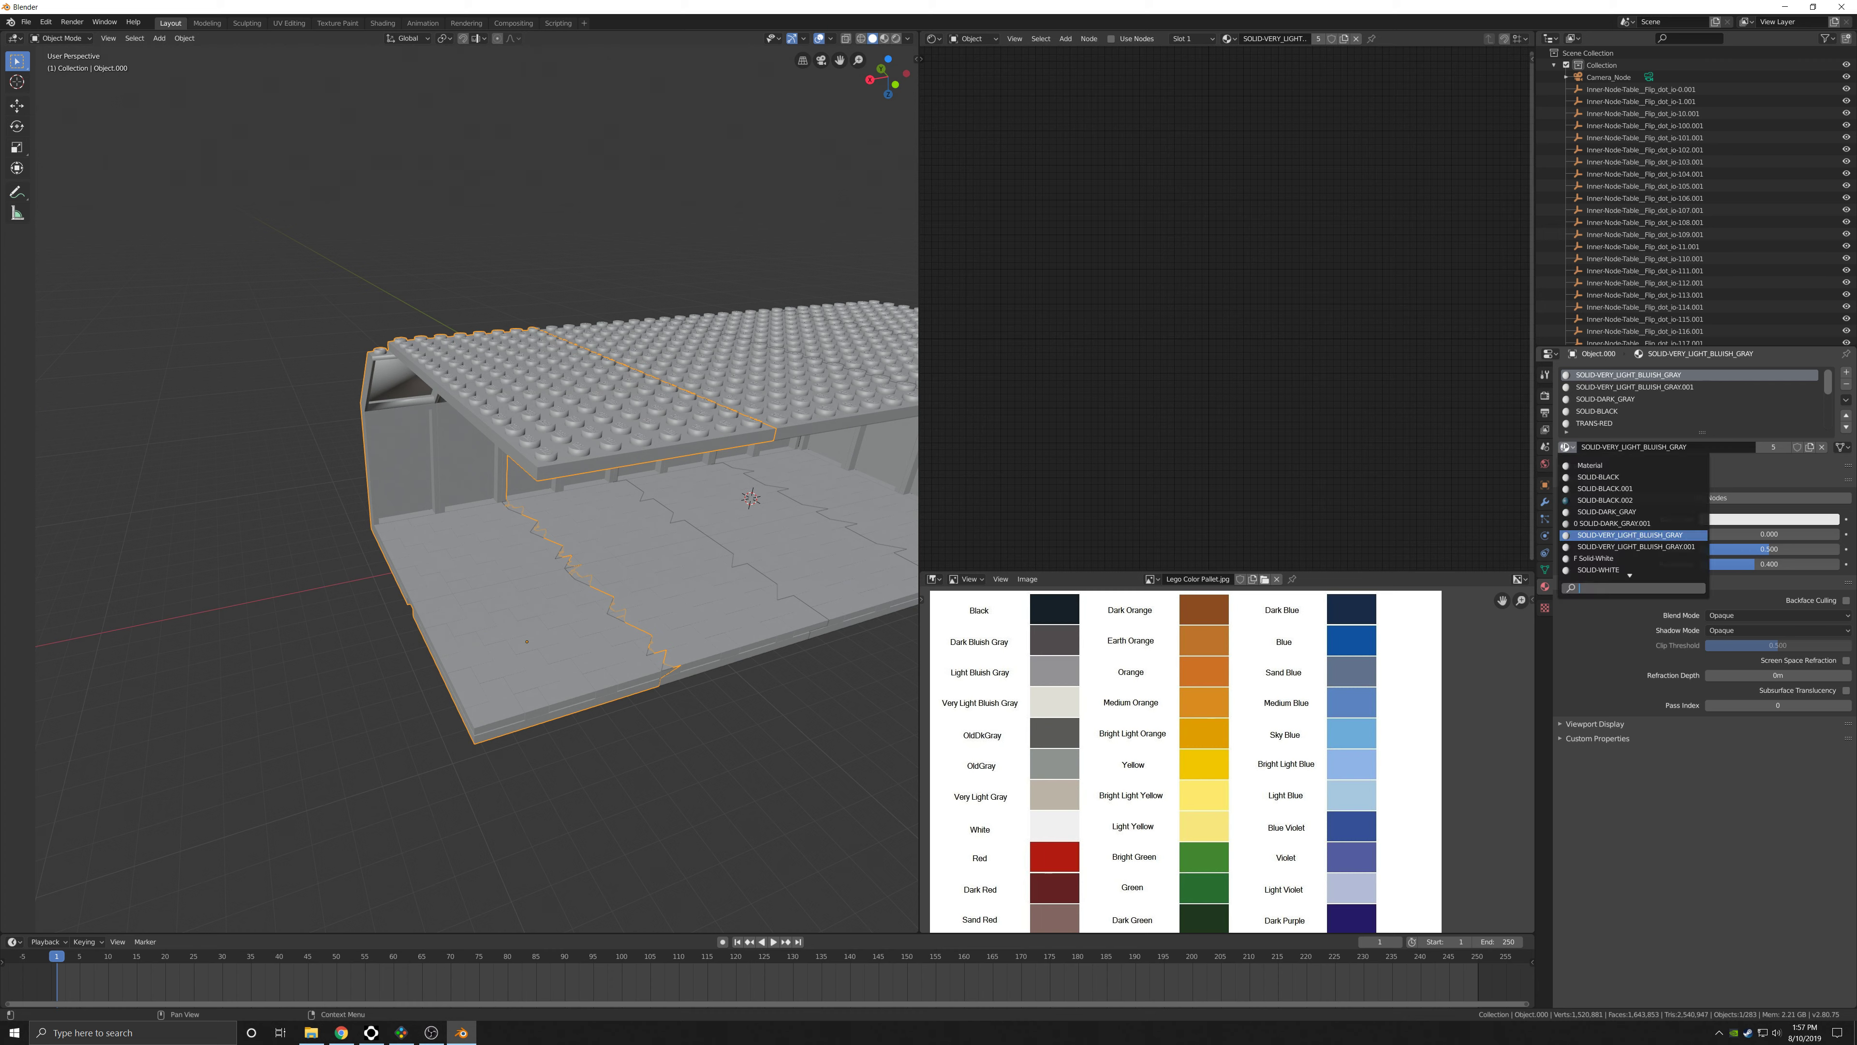
pyautogui.write('solid')
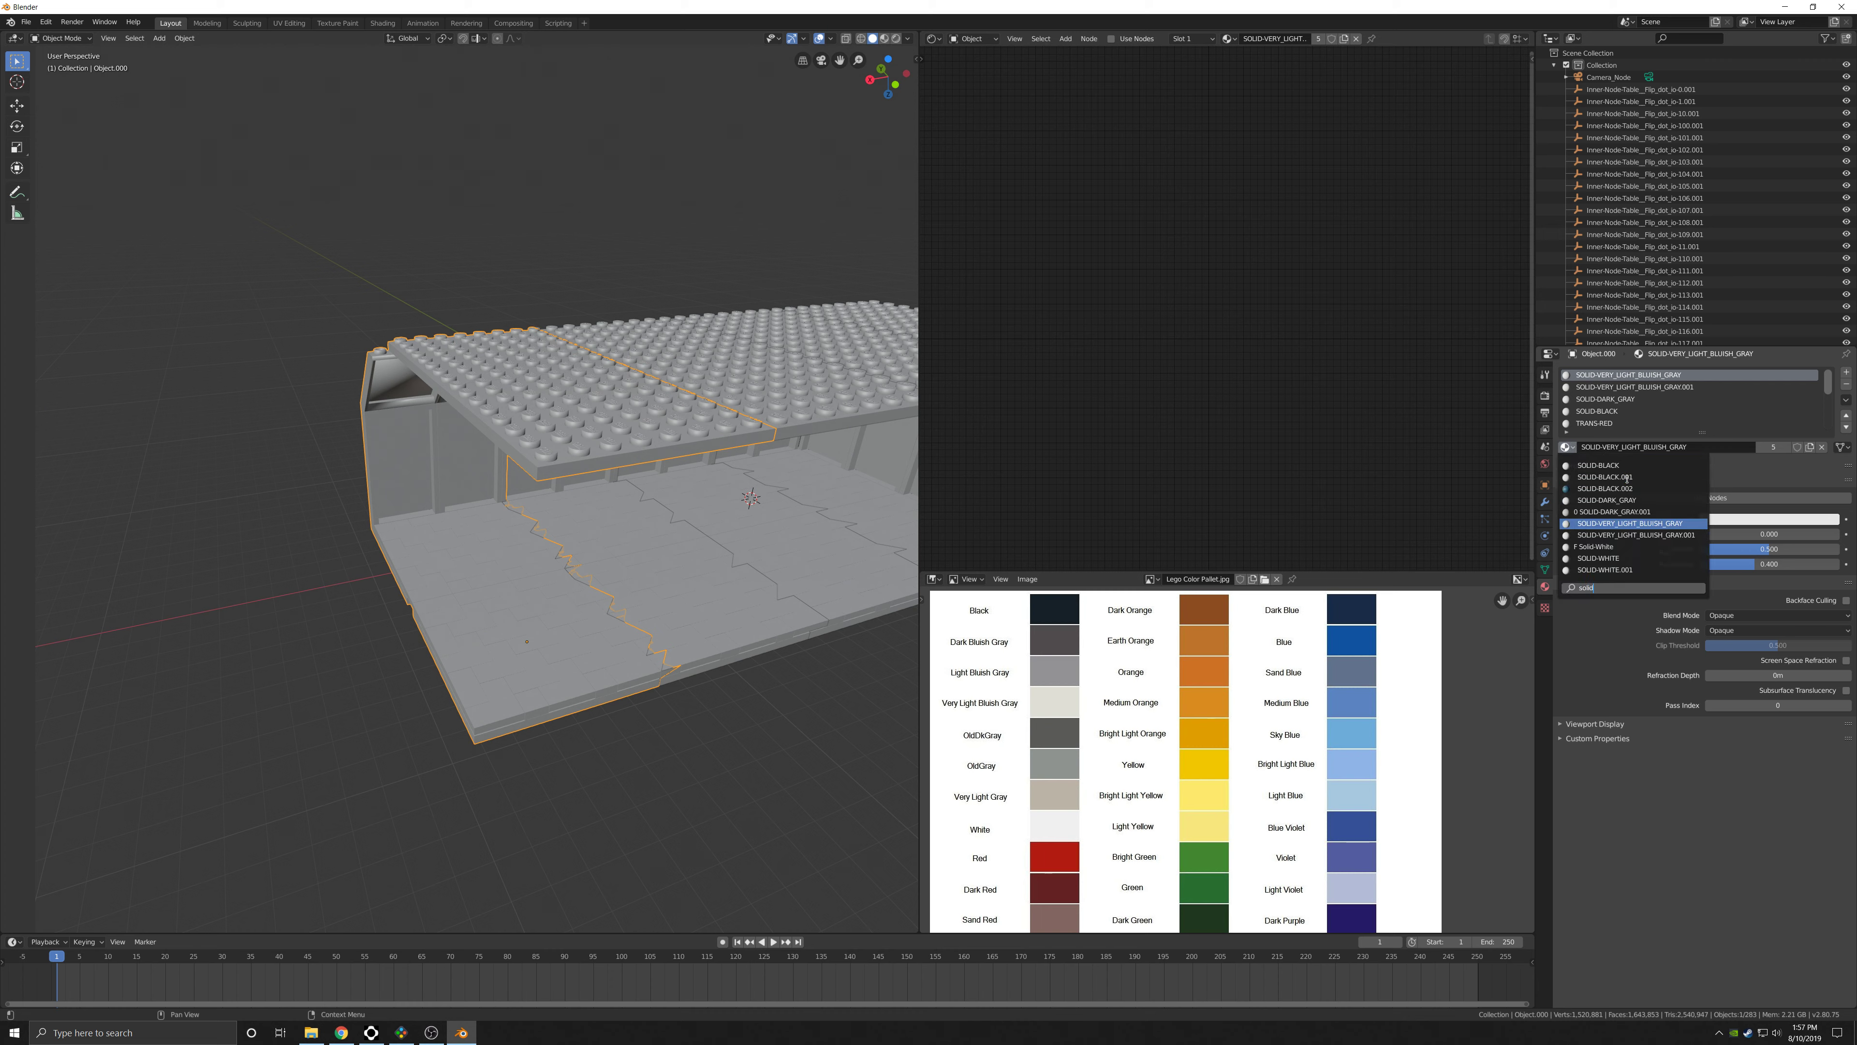
pyautogui.write(' w')
pyautogui.press('BackSpace')
pyautogui.press('BackSpace')
pyautogui.press('BackSpace')
pyautogui.press('BackSpace')
pyautogui.press('BackSpace')
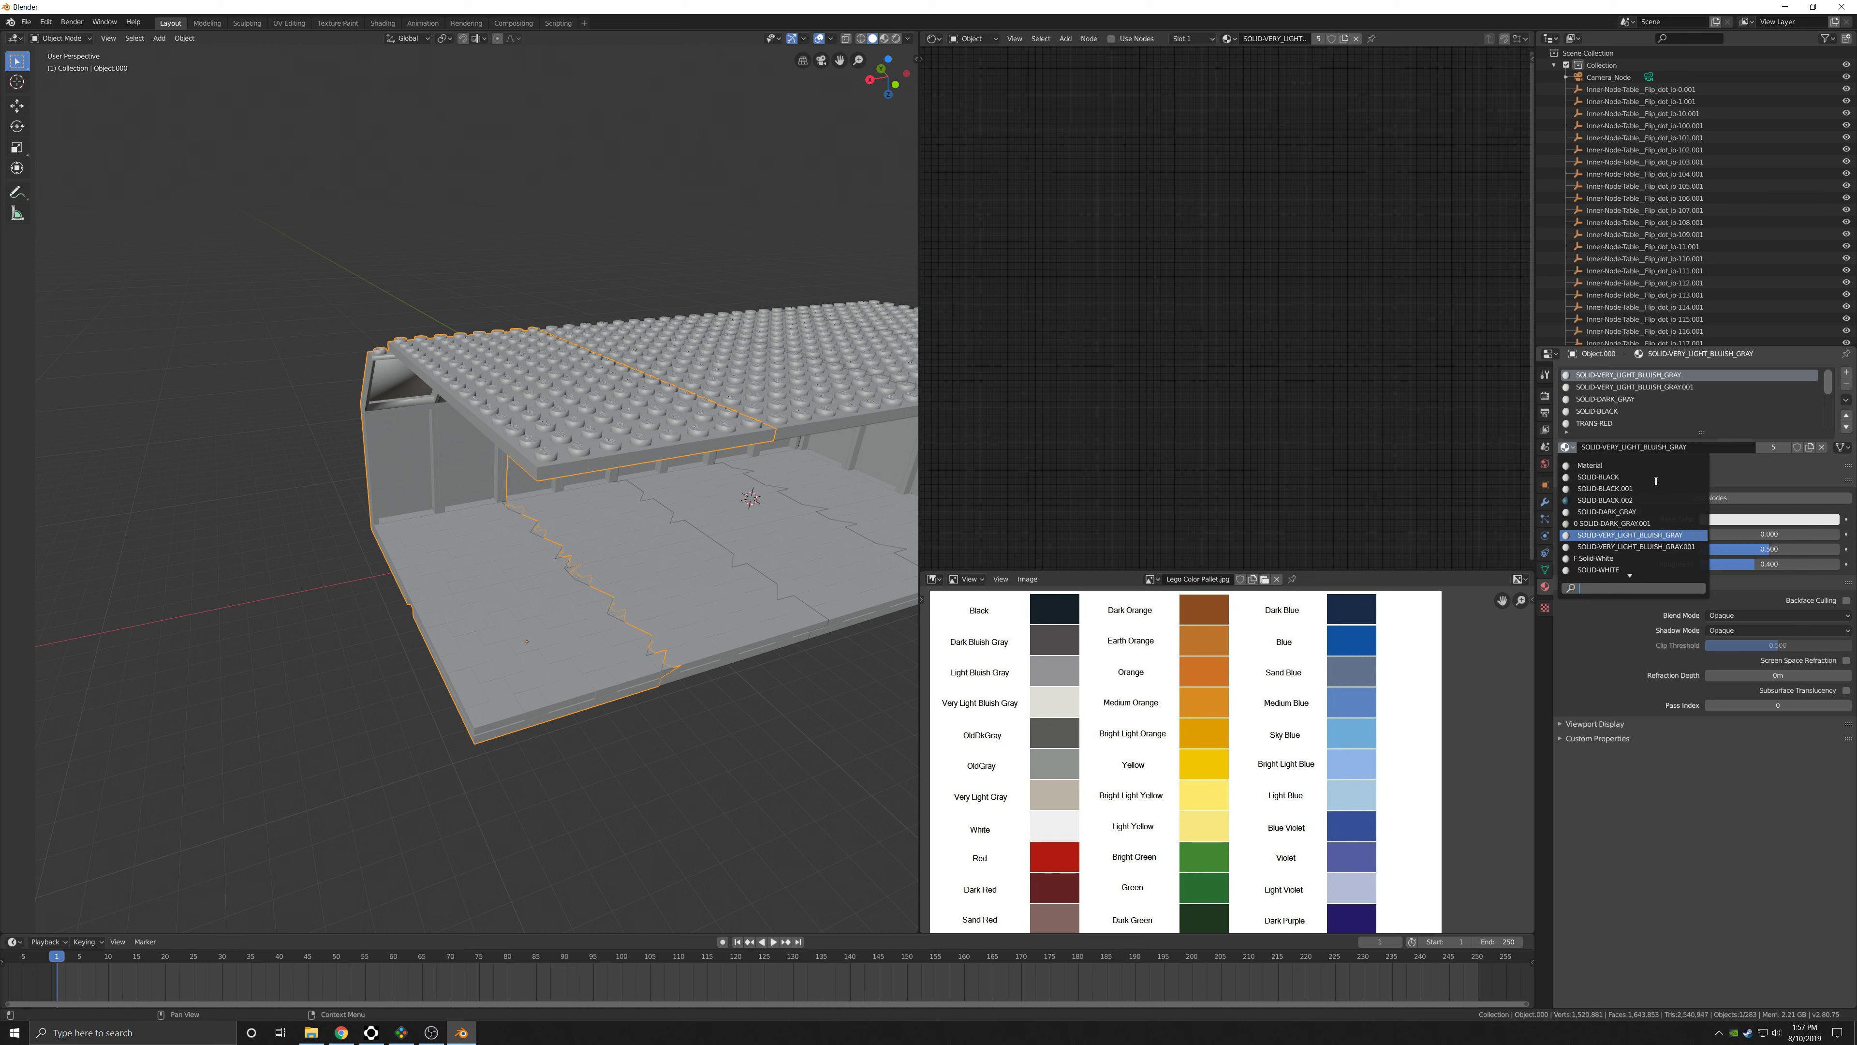
pyautogui.write('white')
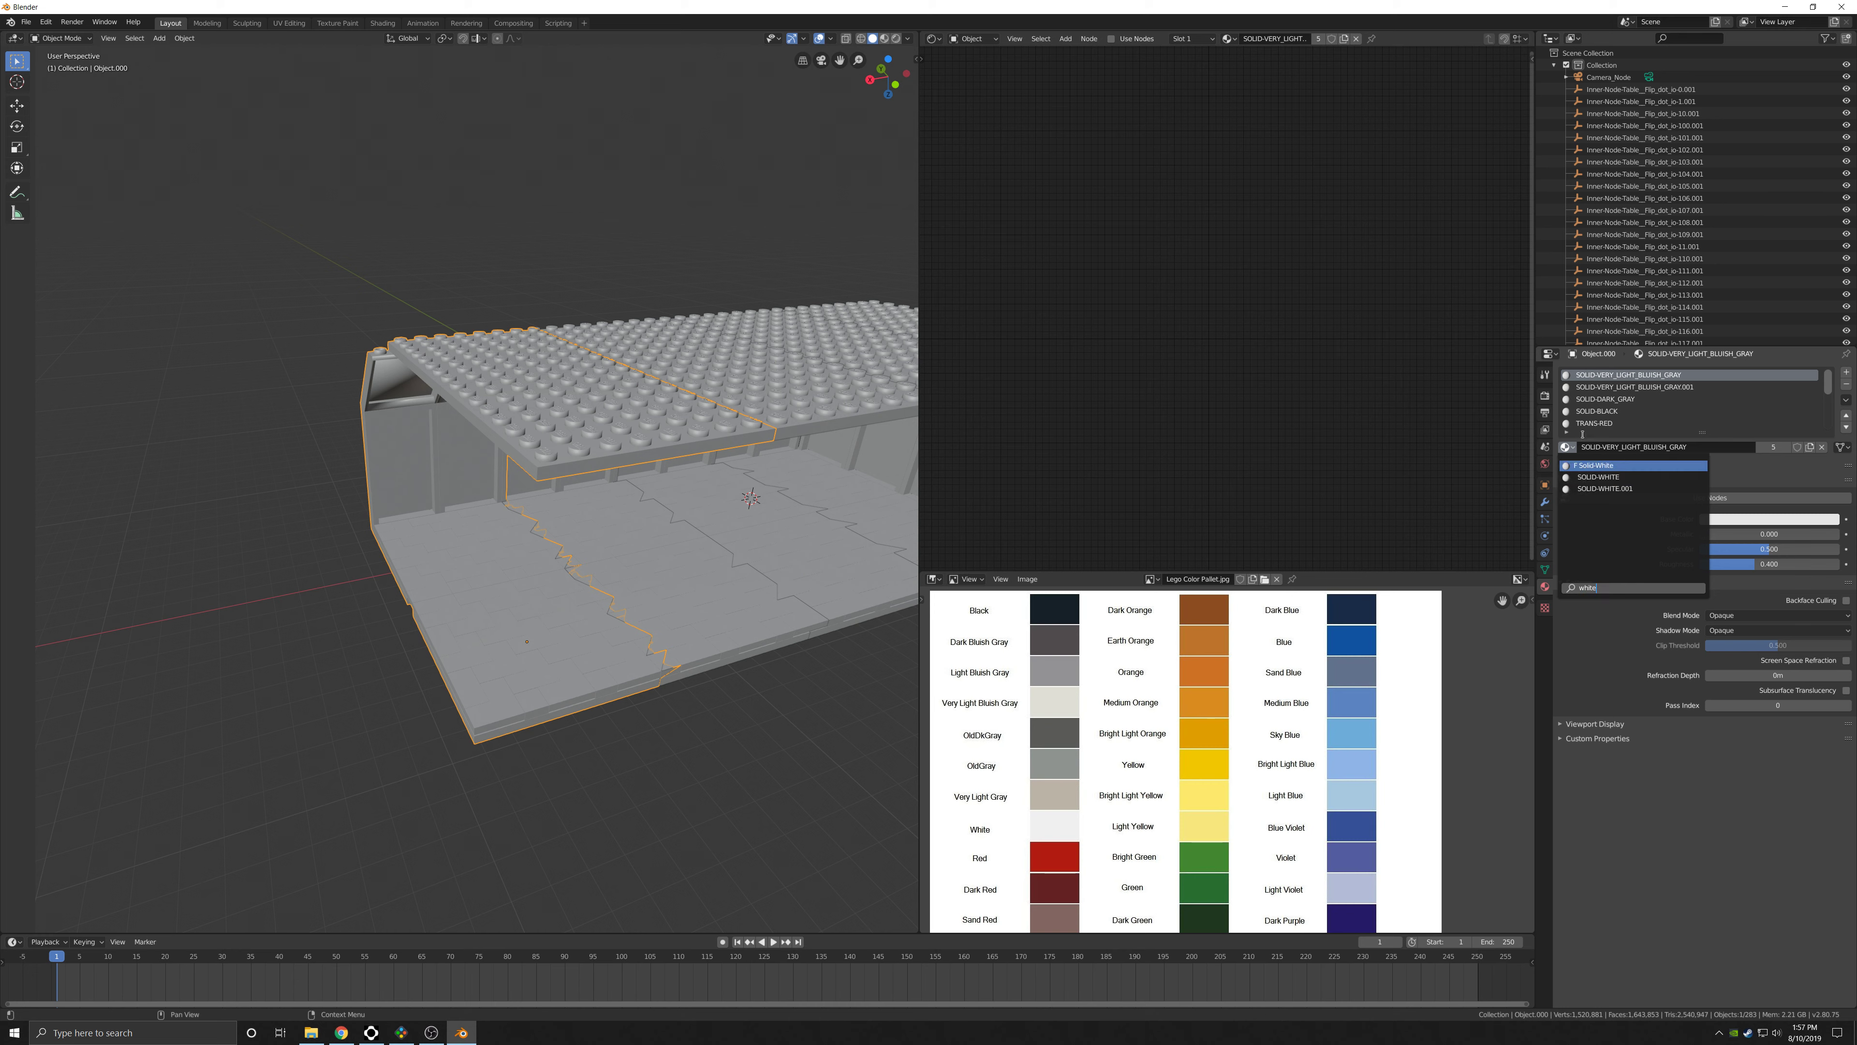
pyautogui.click(1590, 465)
# Widen the Shader Editor further and examine the Solid-White node setup with all nodes deselected.
pyautogui.scroll(-2, 1029, 351)
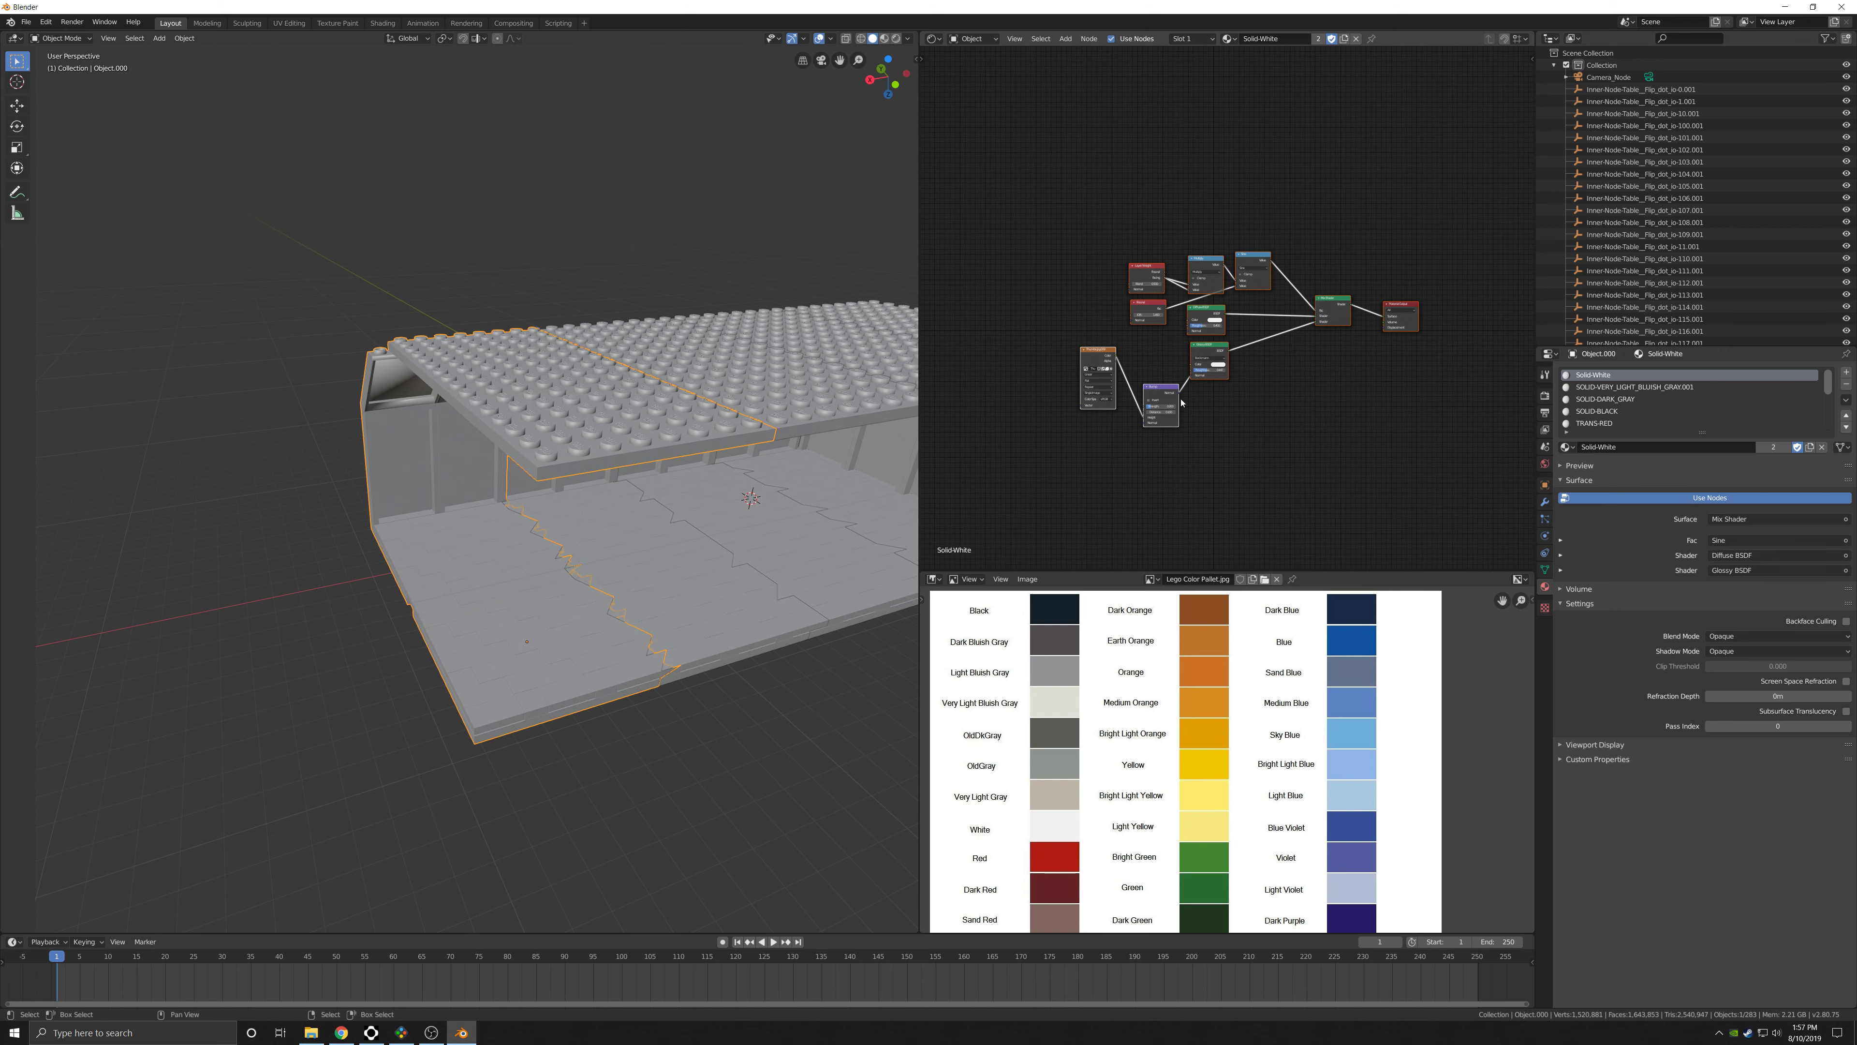
pyautogui.scroll(3, 1028, 351)
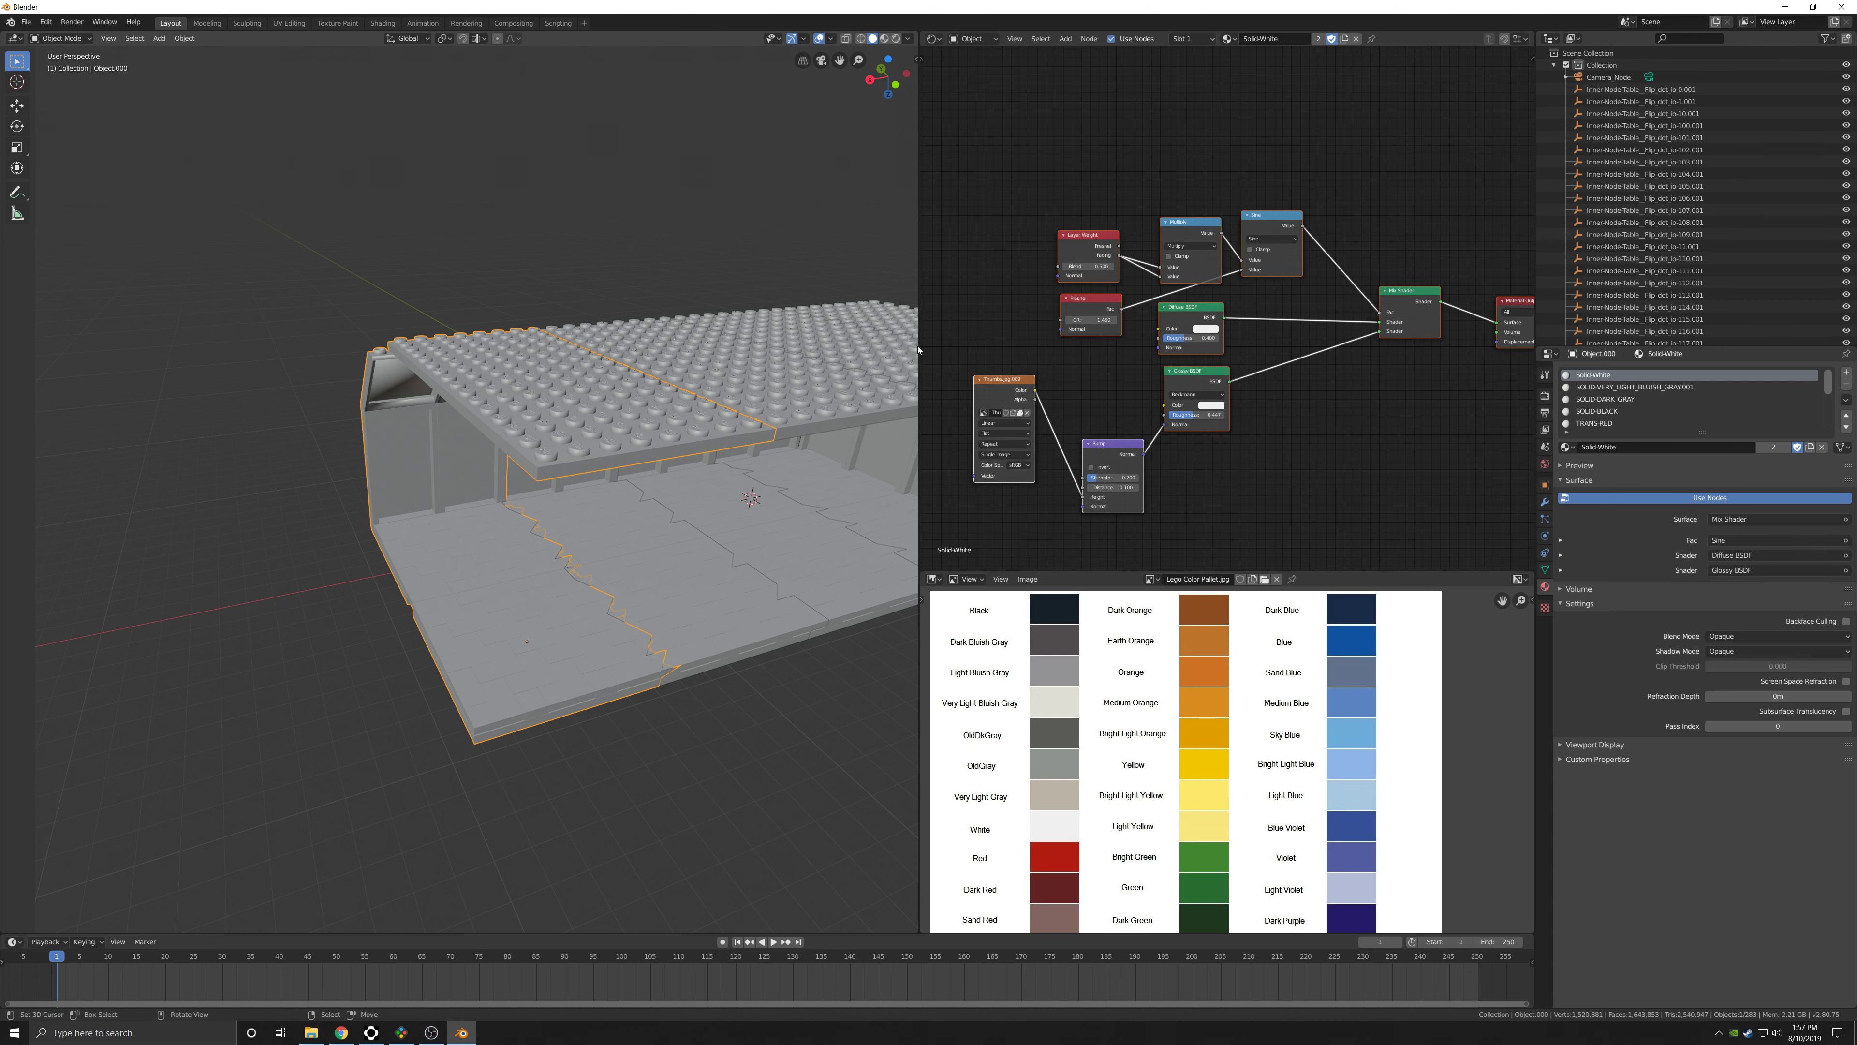
pyautogui.moveTo(920, 349); pyautogui.dragTo(265, 341)
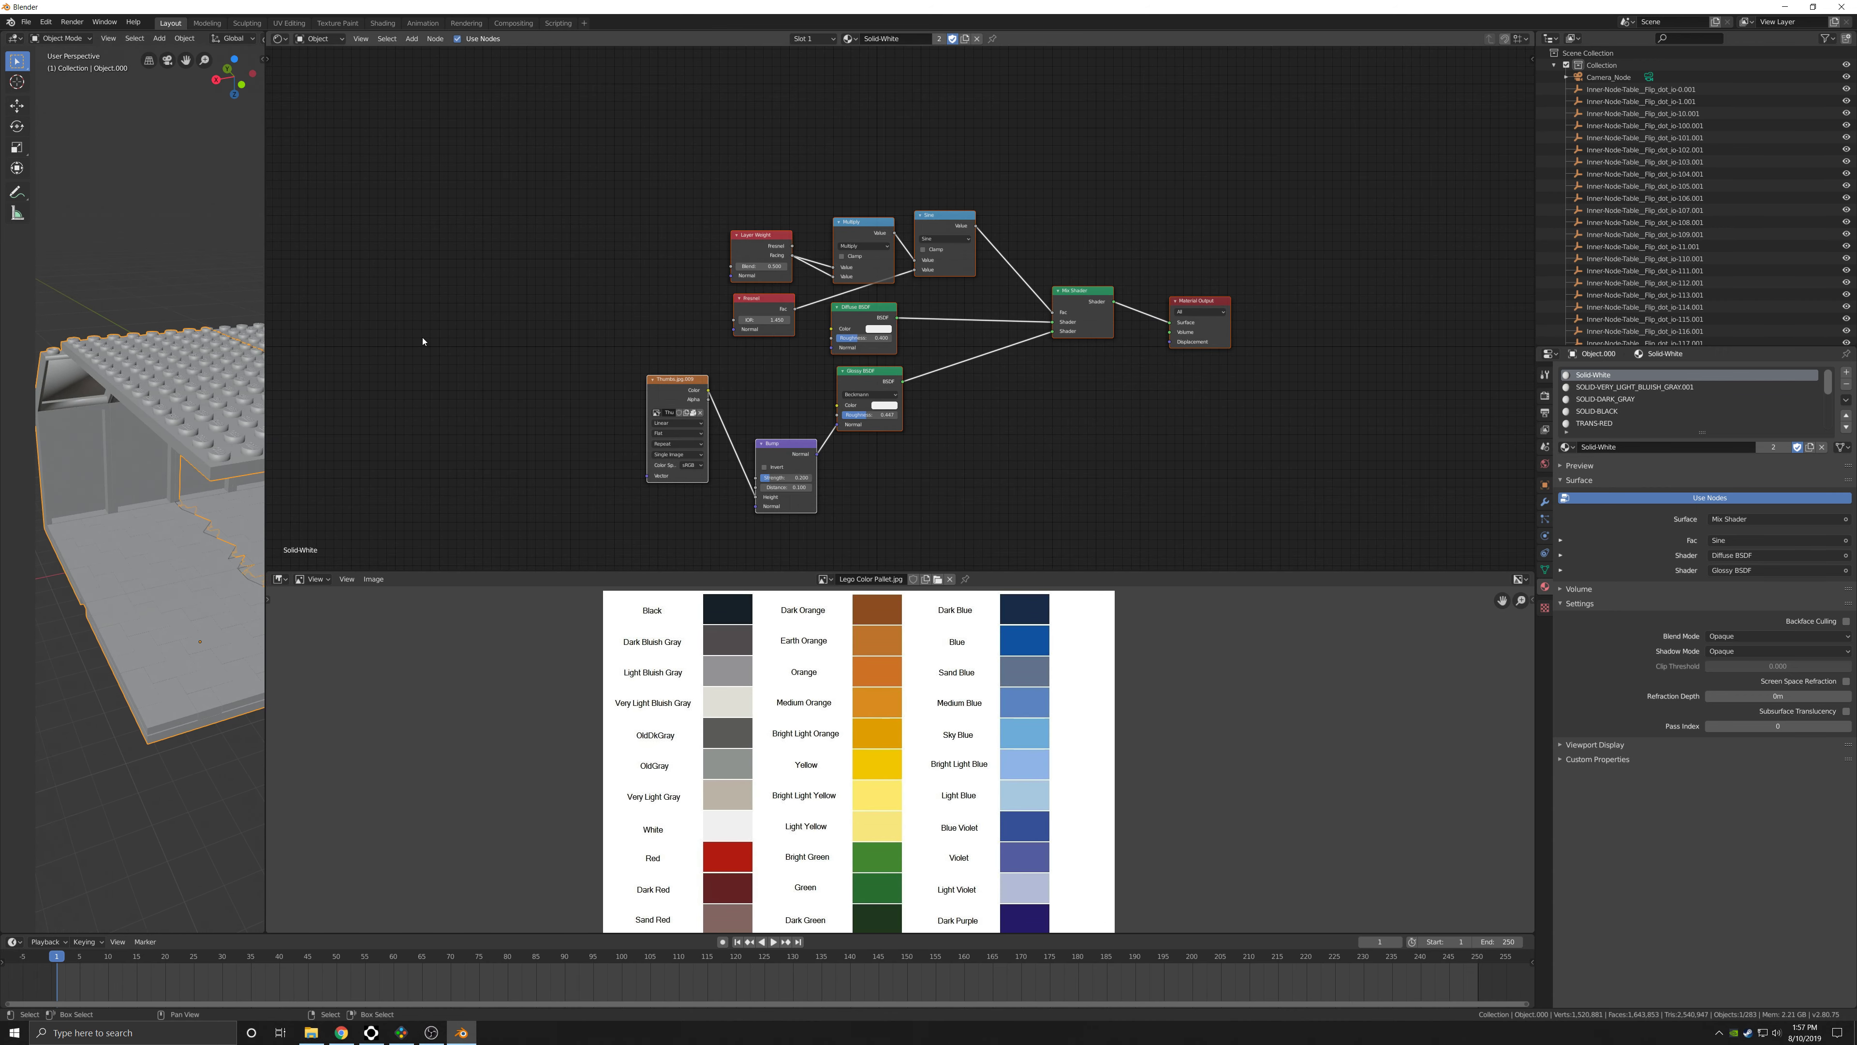
pyautogui.scroll(3, 456, 307)
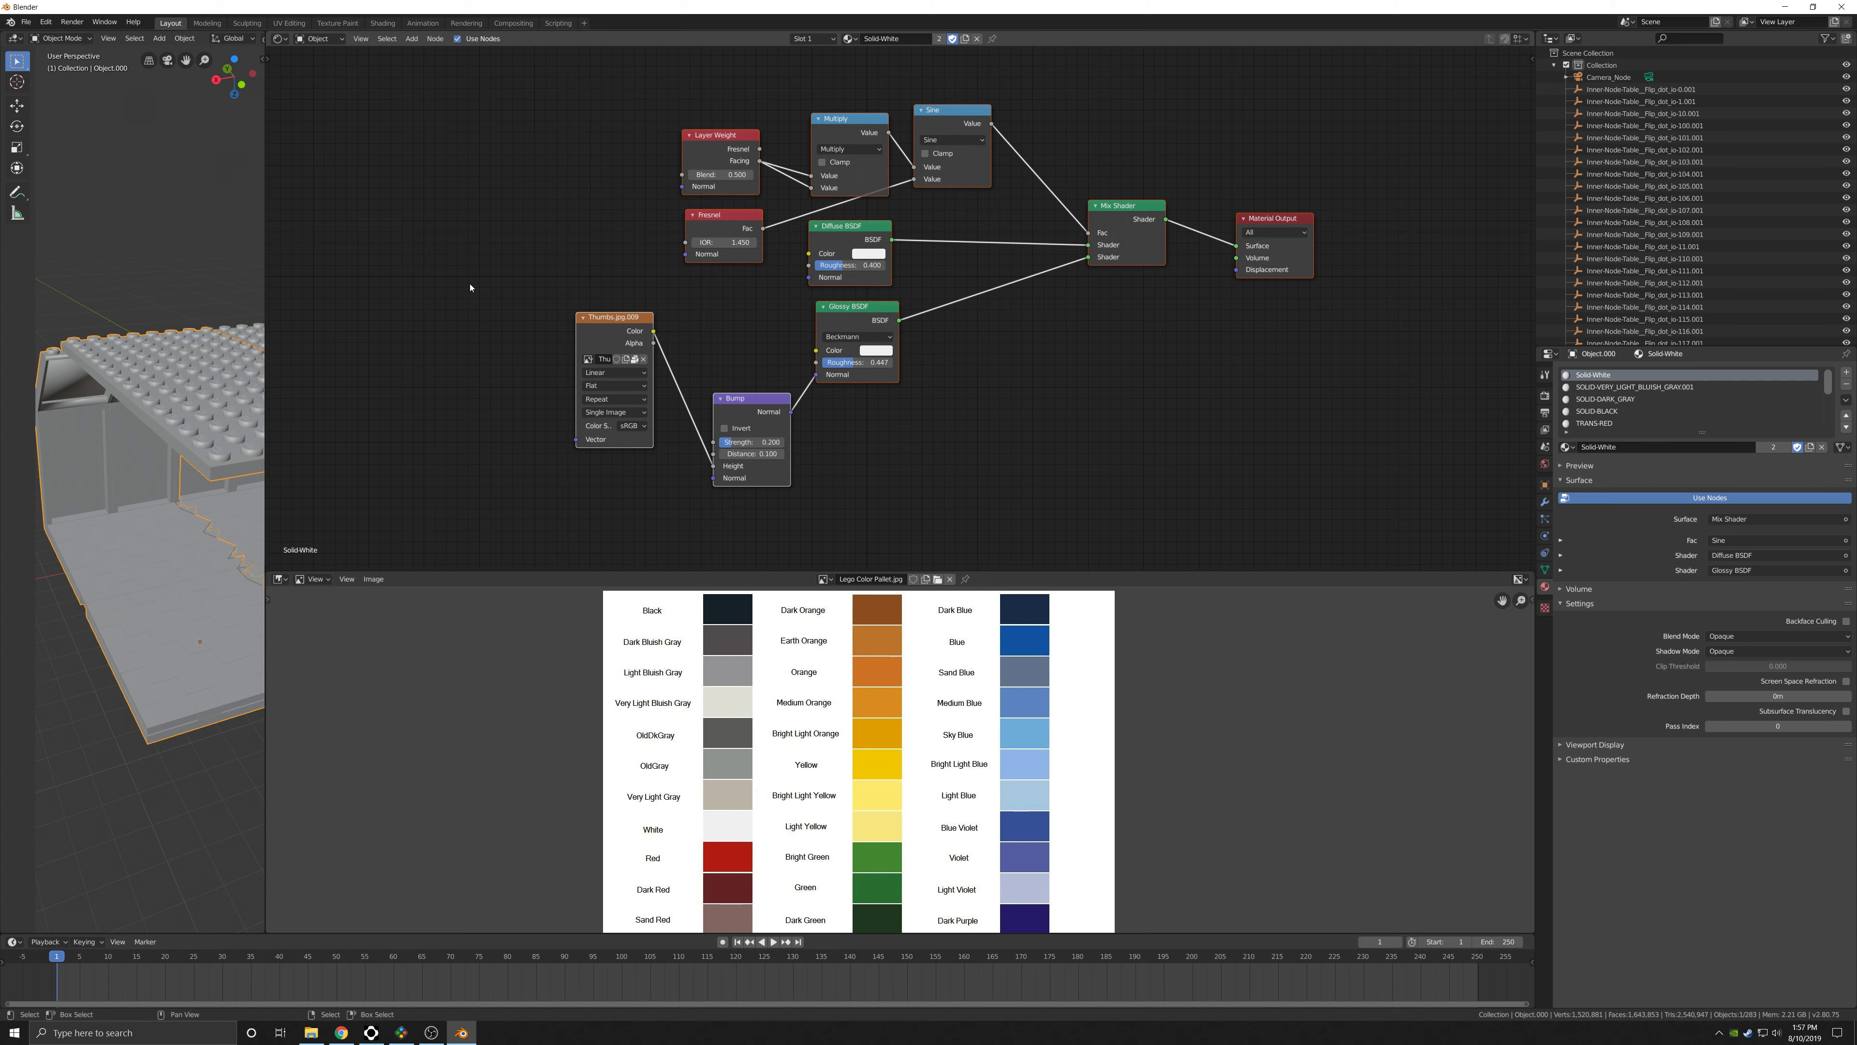
pyautogui.scroll(2, 490, 271)
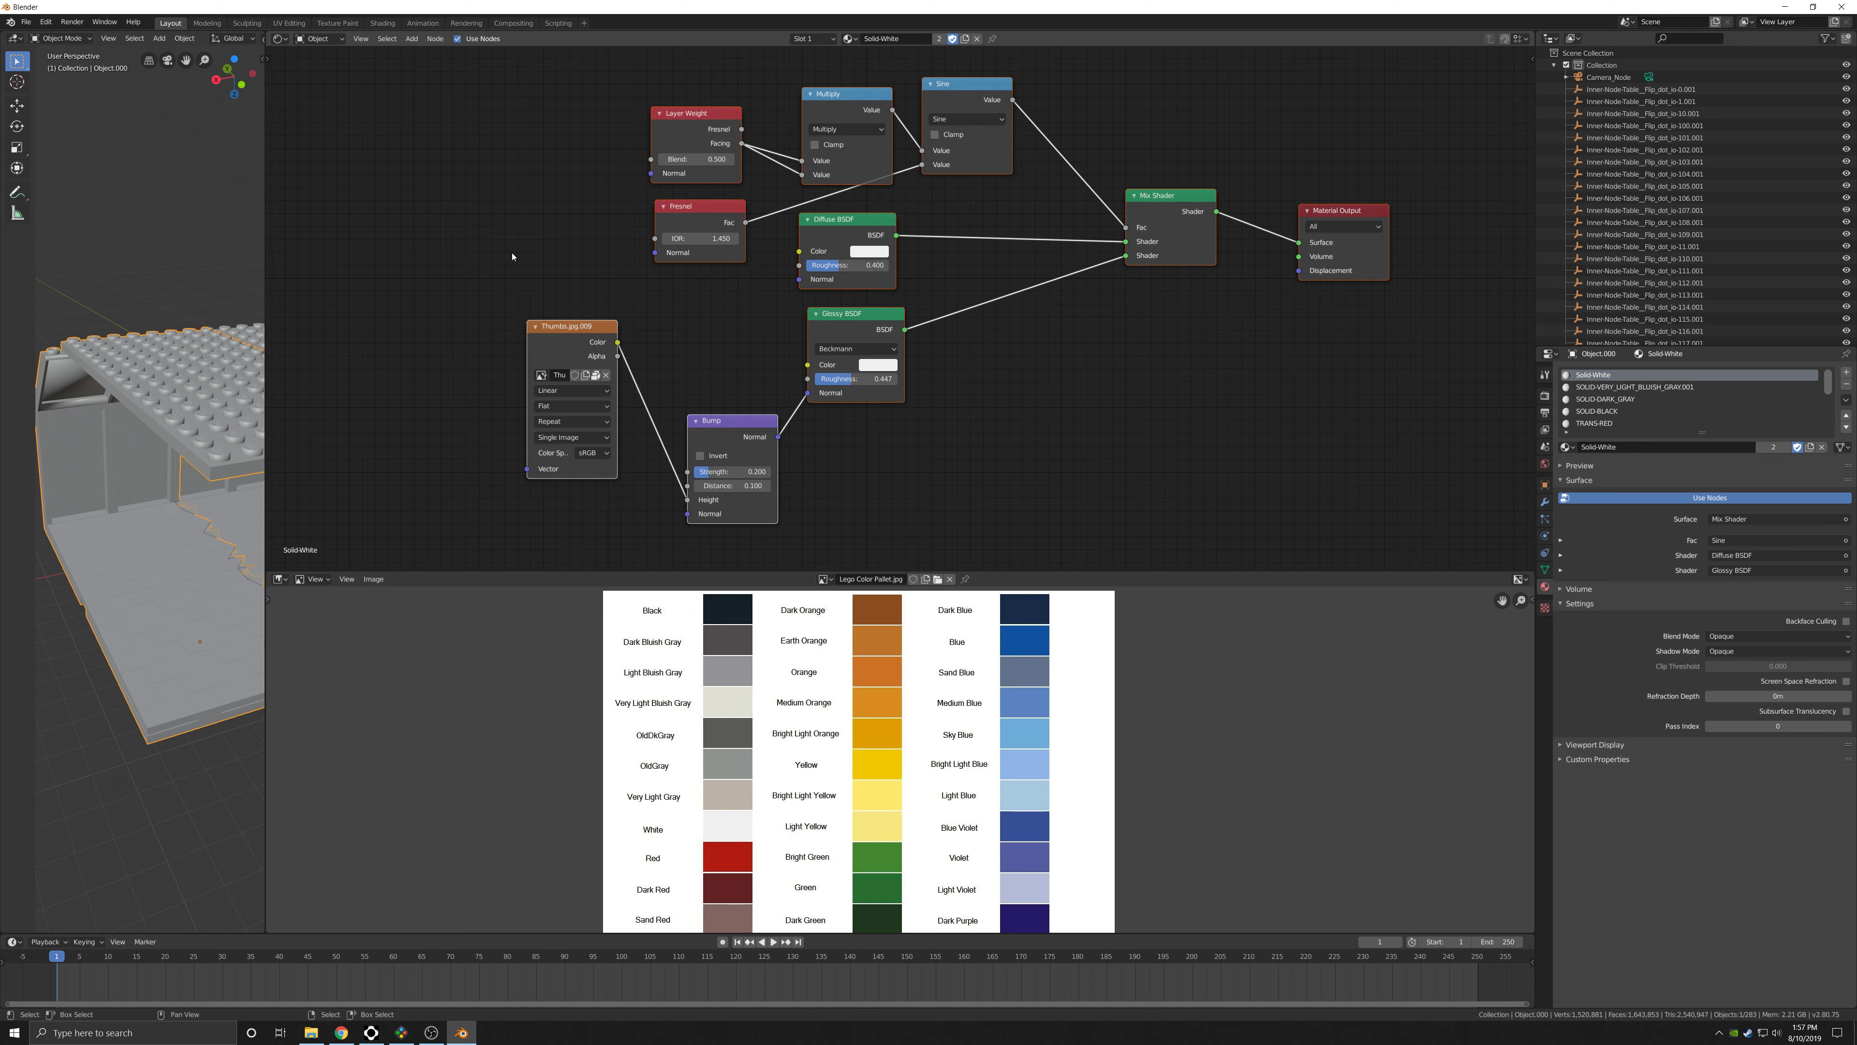
pyautogui.click(967, 345)
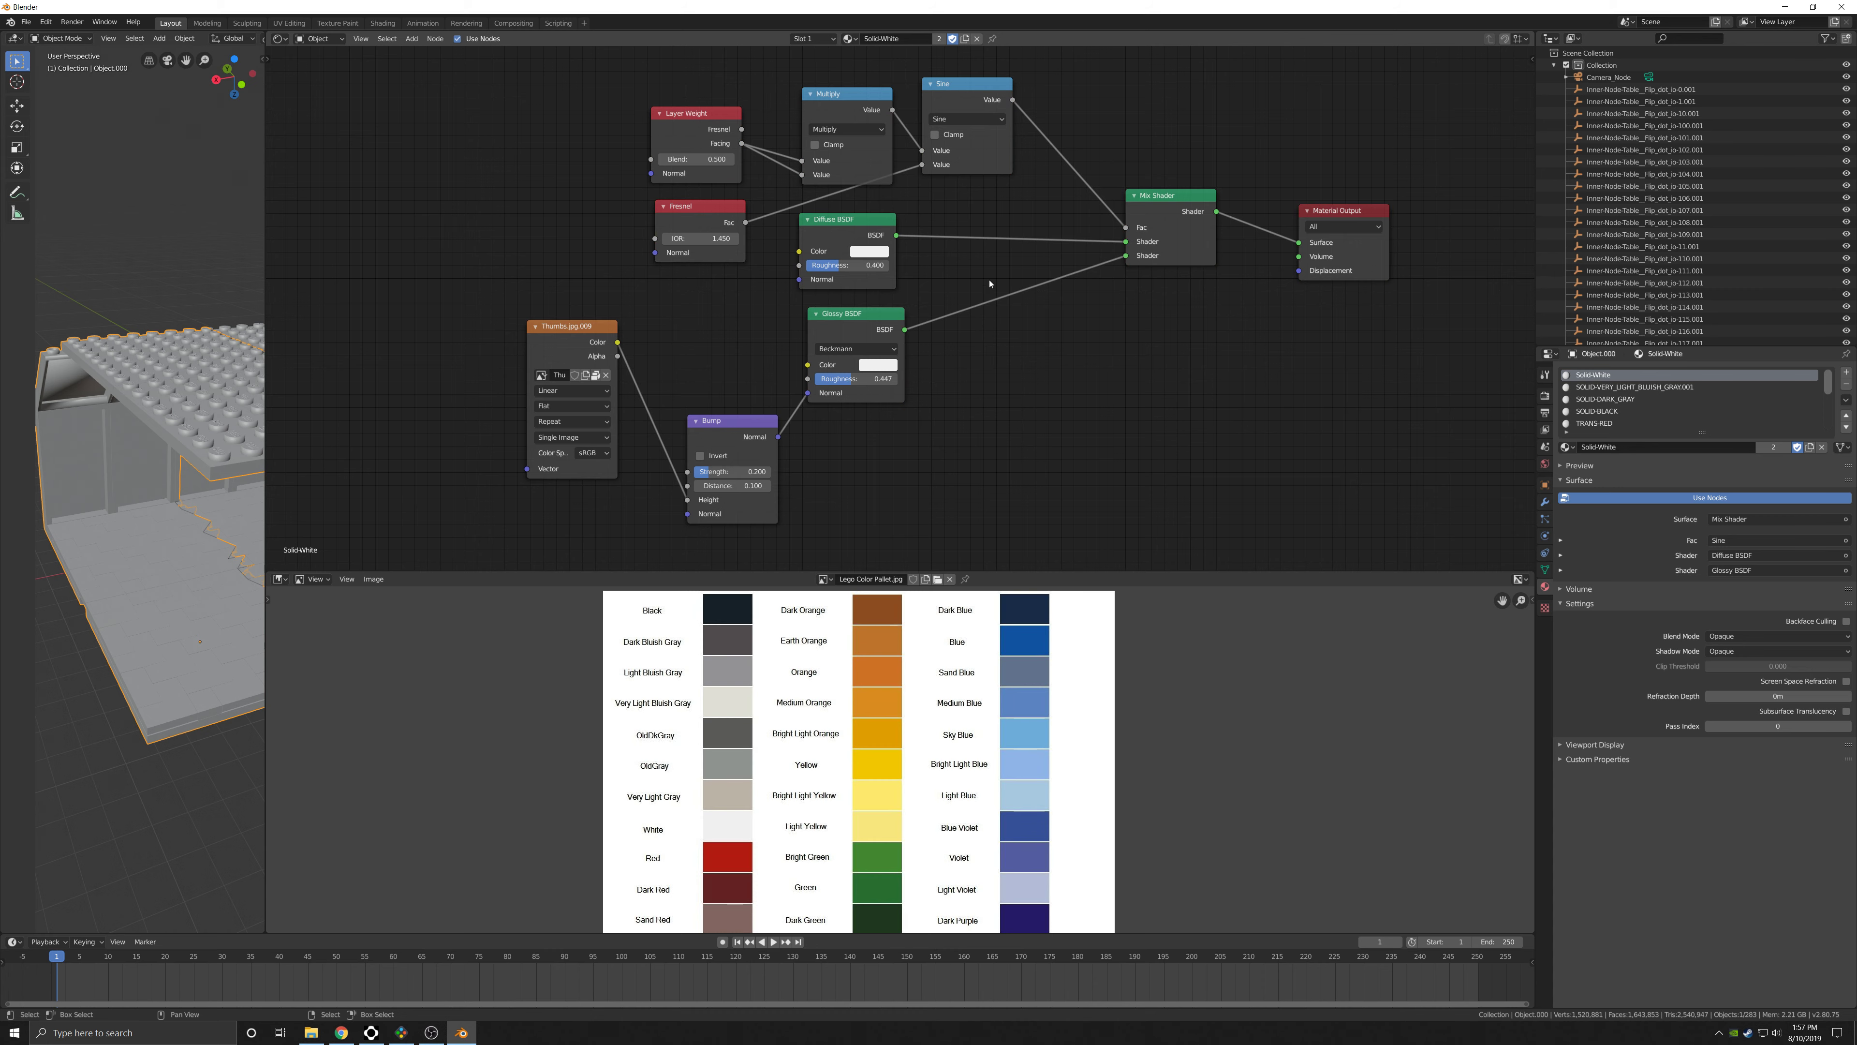